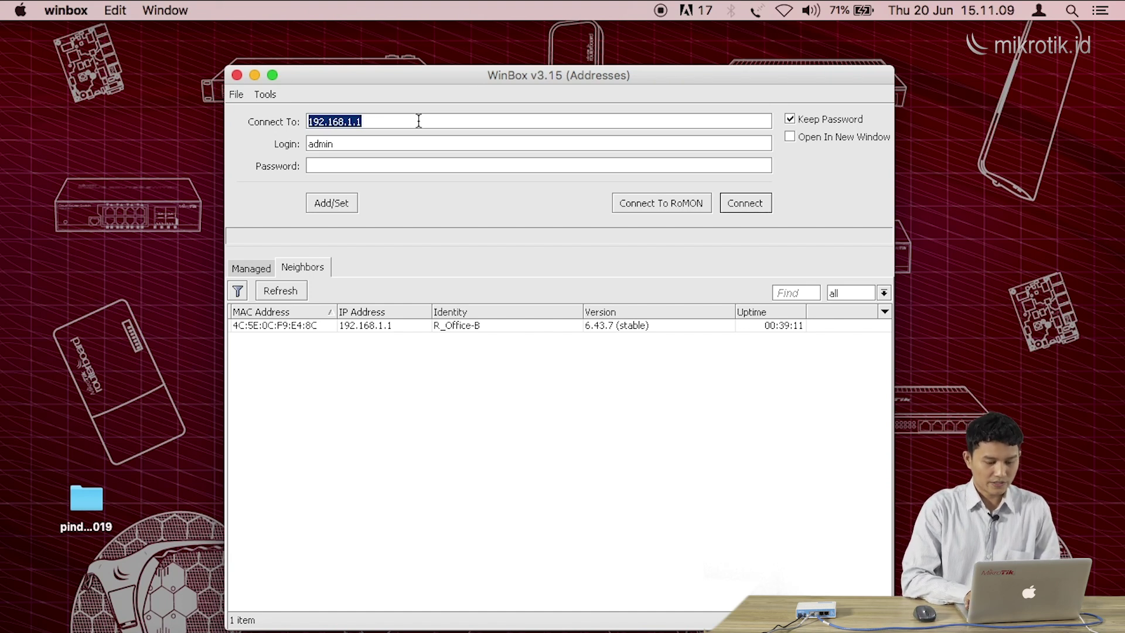
Connect to R-Core OFFICE A at 192.168.128.105 and enlarge the session window to show every menu item
type("192.168.128.10")
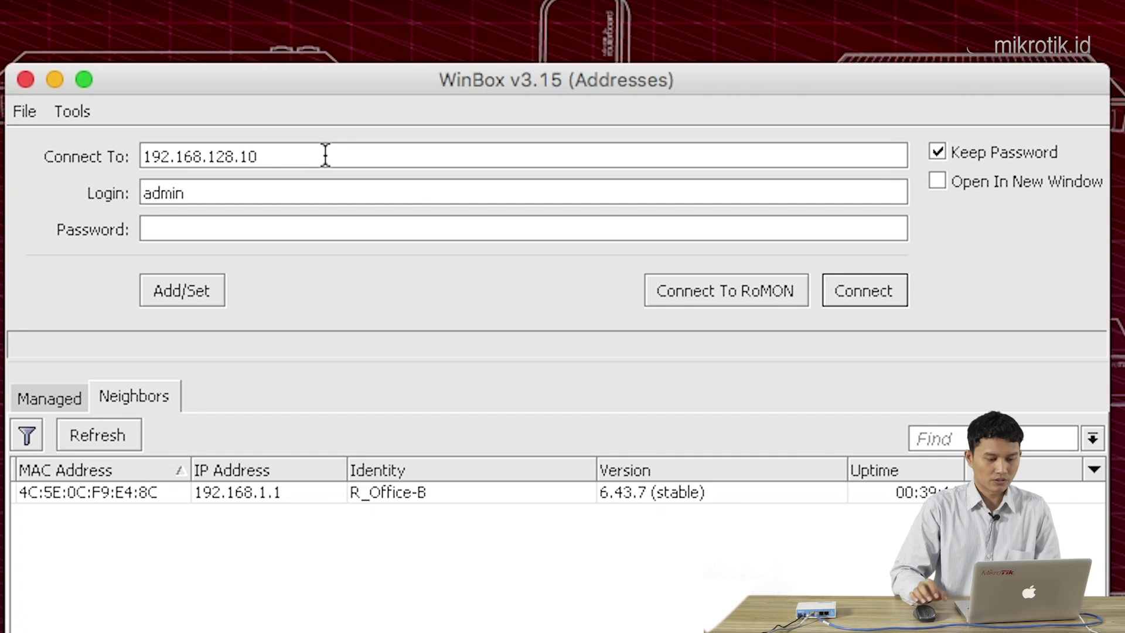
type("5")
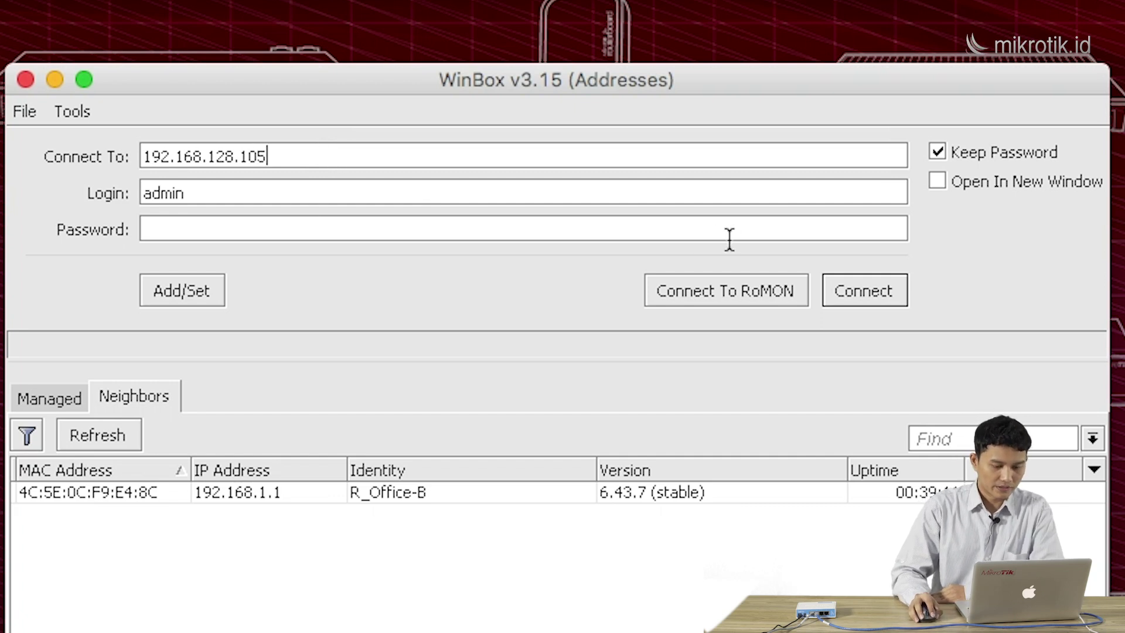
left_click(859, 289)
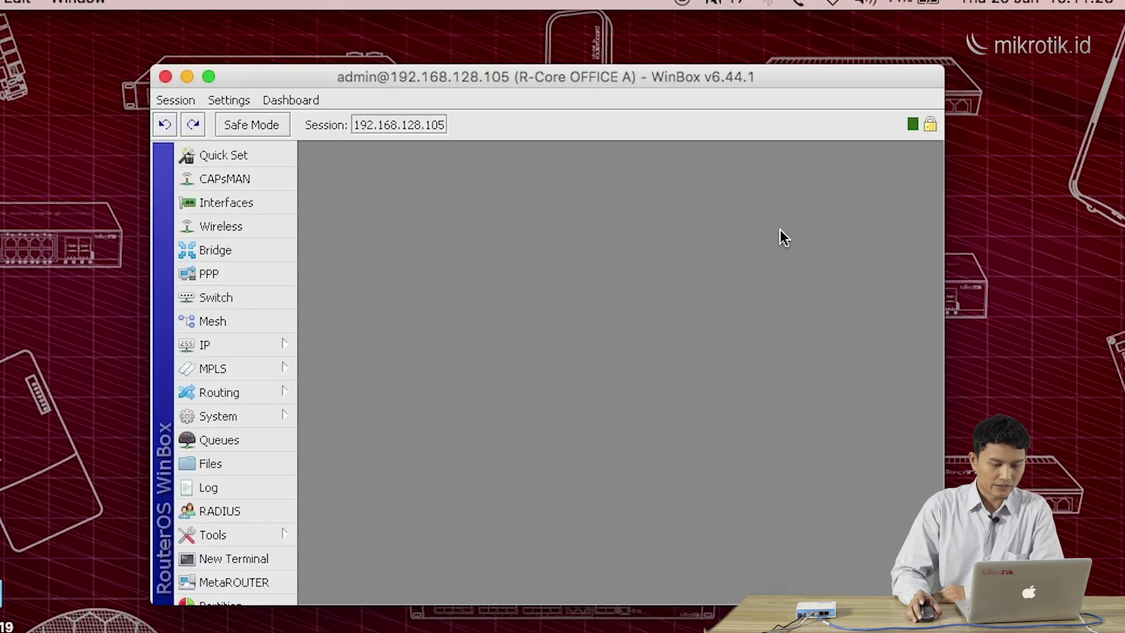
left_click_drag(669, 84, 655, 99)
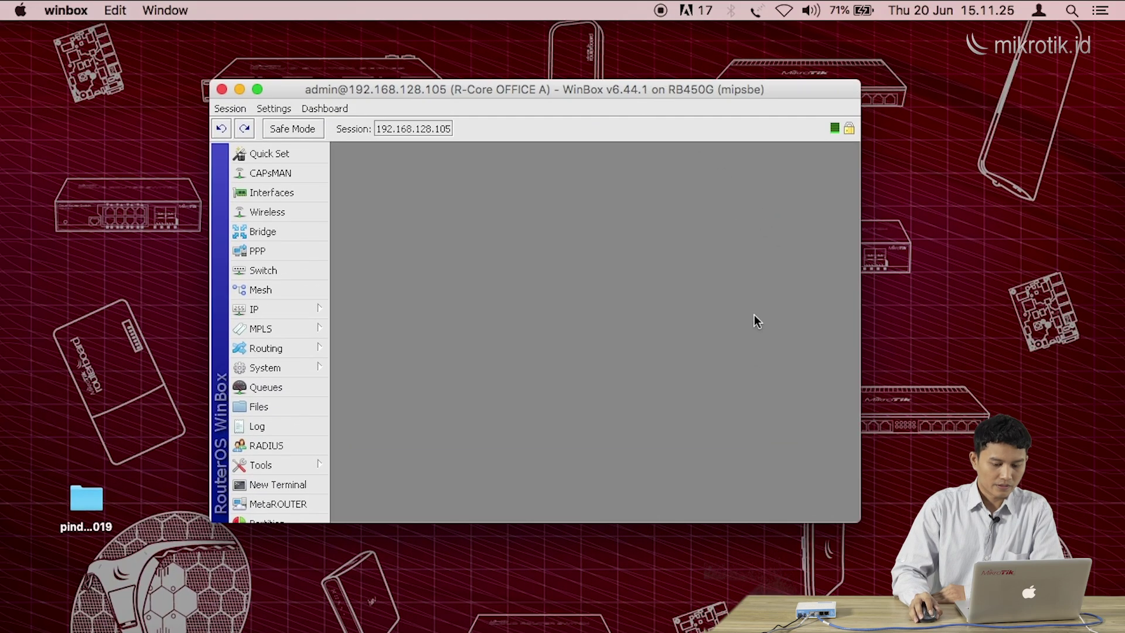
left_click_drag(861, 527, 883, 598)
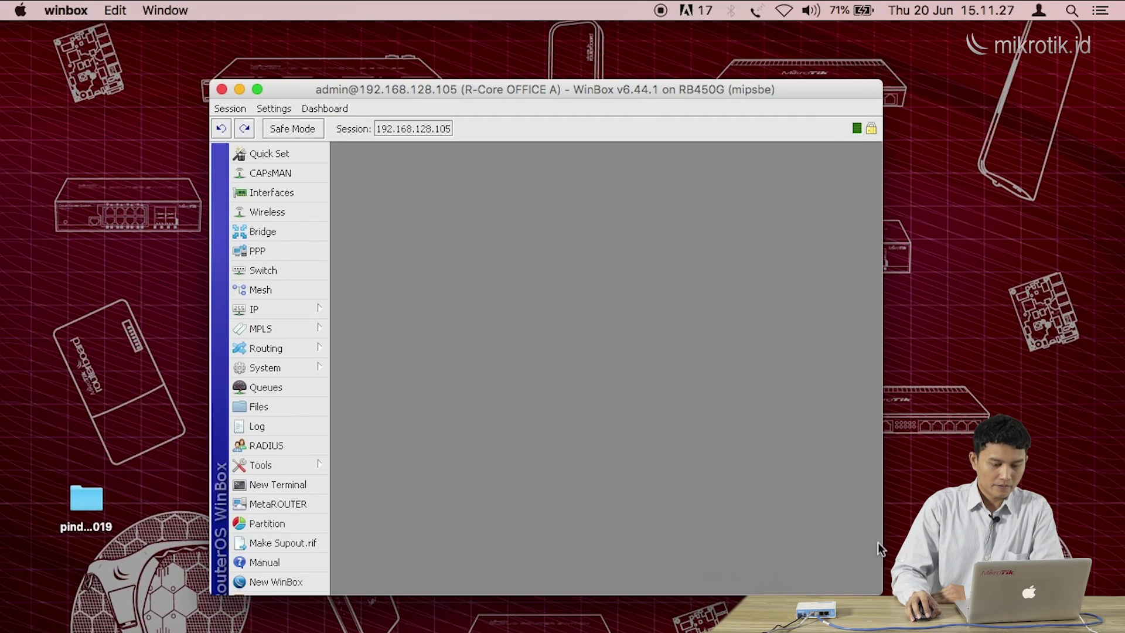
left_click_drag(596, 92, 568, 75)
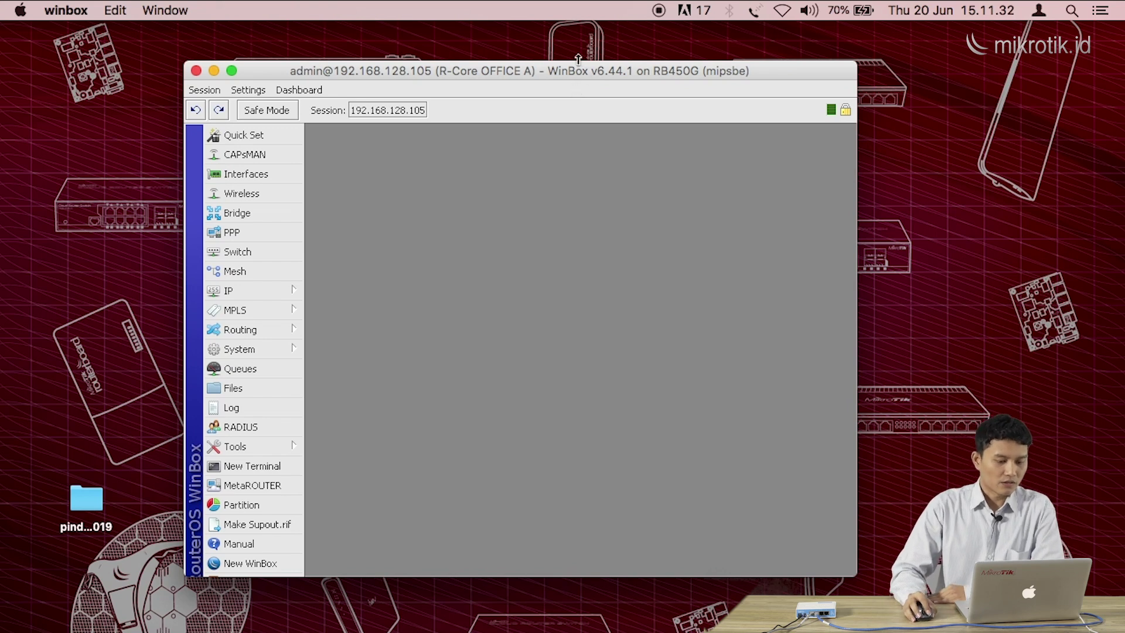
left_click_drag(578, 68, 576, 61)
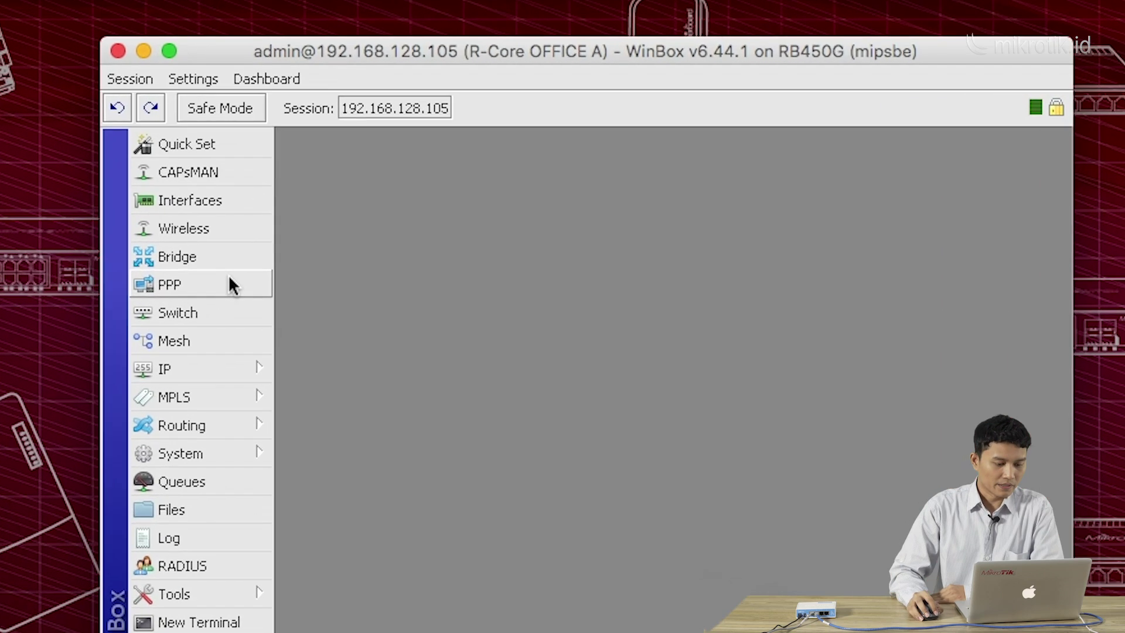
Open the PPP window and move it up to show its empty Interface list
left_click(230, 284)
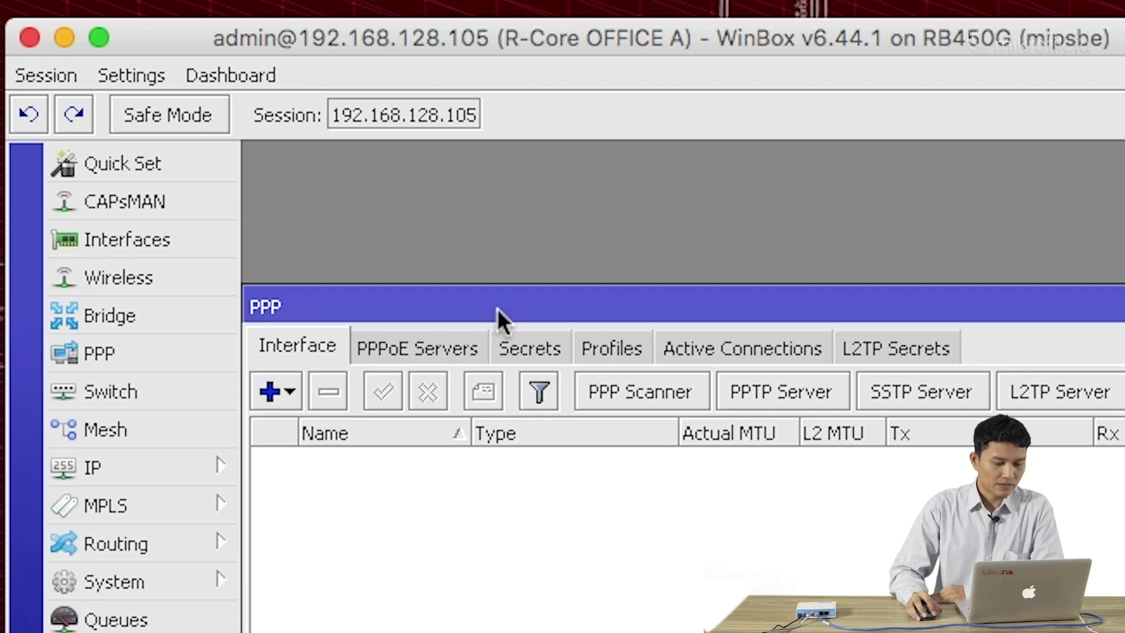
left_click_drag(497, 308, 507, 187)
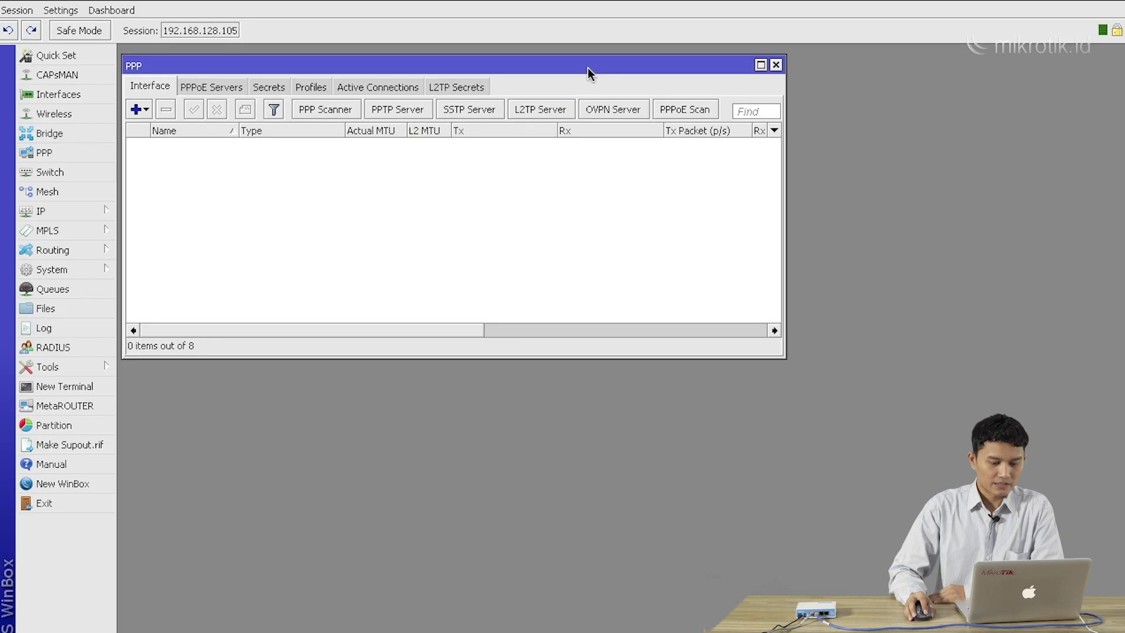
left_click_drag(589, 68, 592, 61)
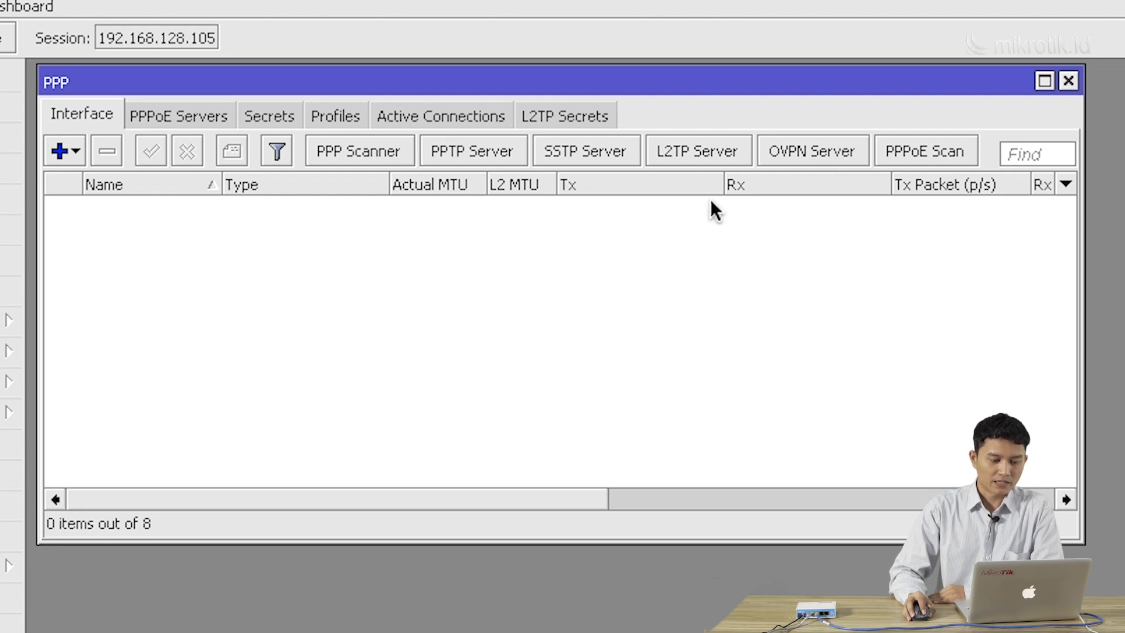
Enable the PPTP server with default-encryption as the default profile and save it
left_click(500, 153)
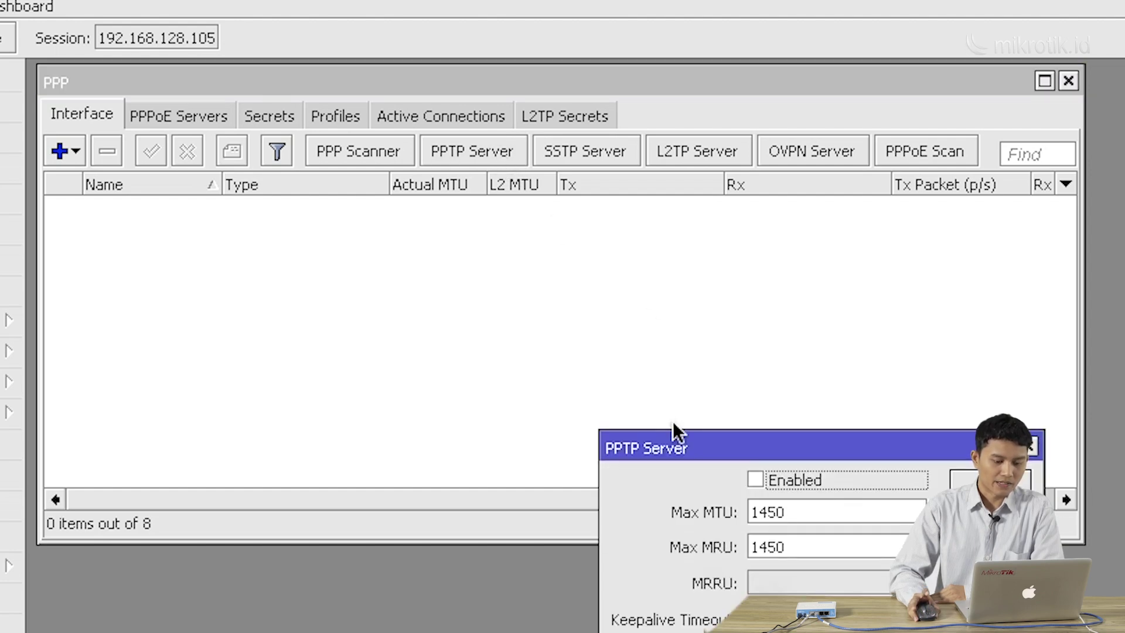
left_click_drag(677, 442, 526, 307)
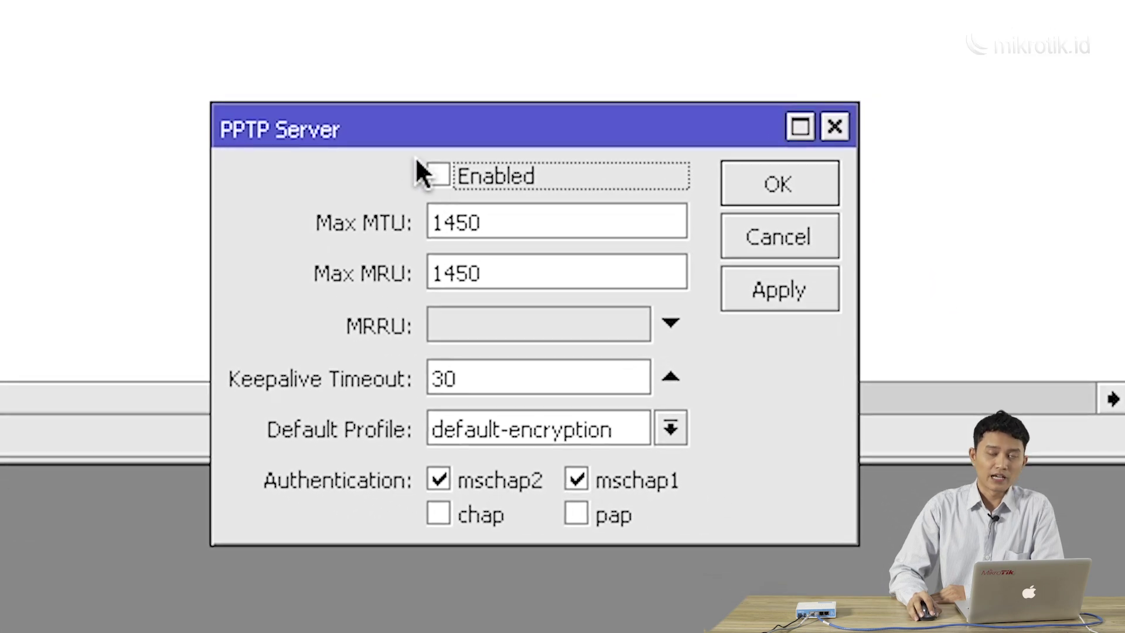
left_click(479, 172)
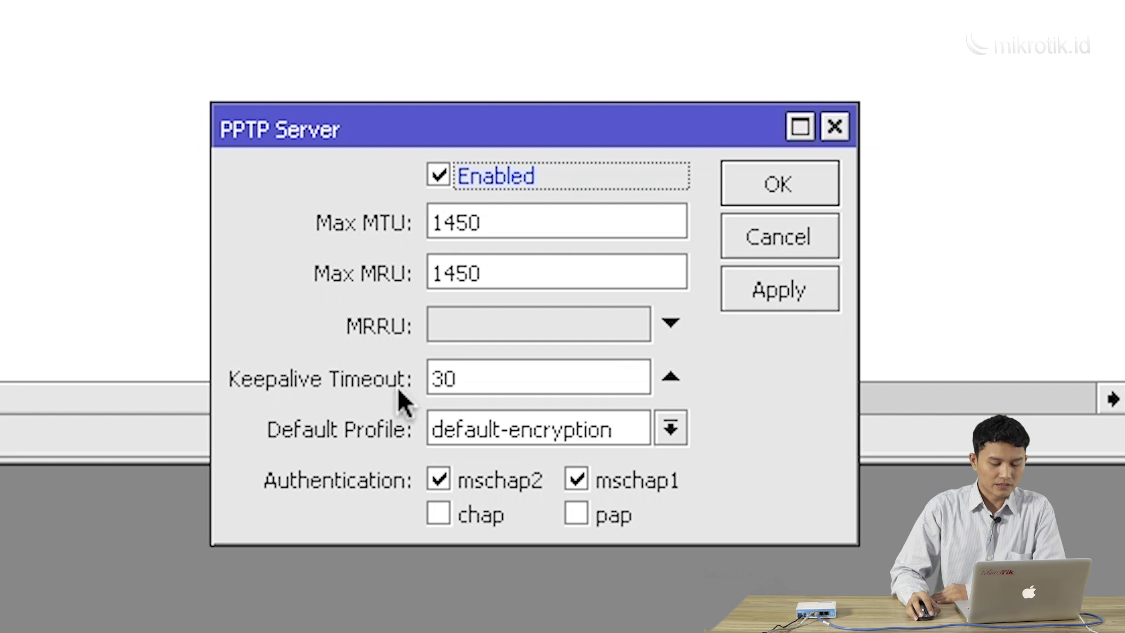
left_click(550, 432)
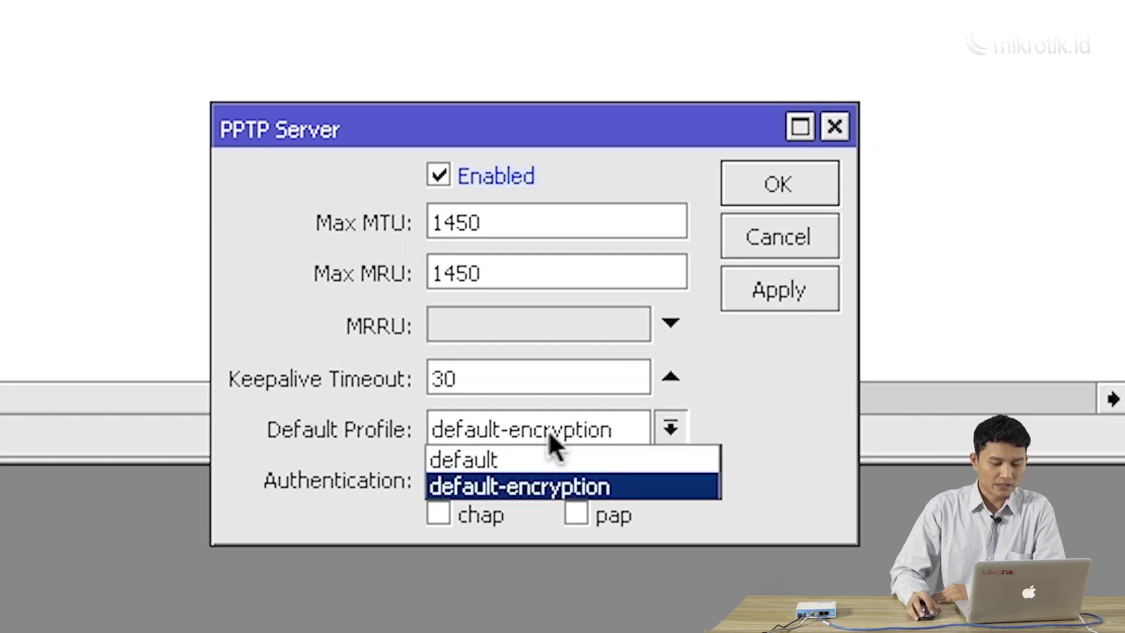
left_click(551, 486)
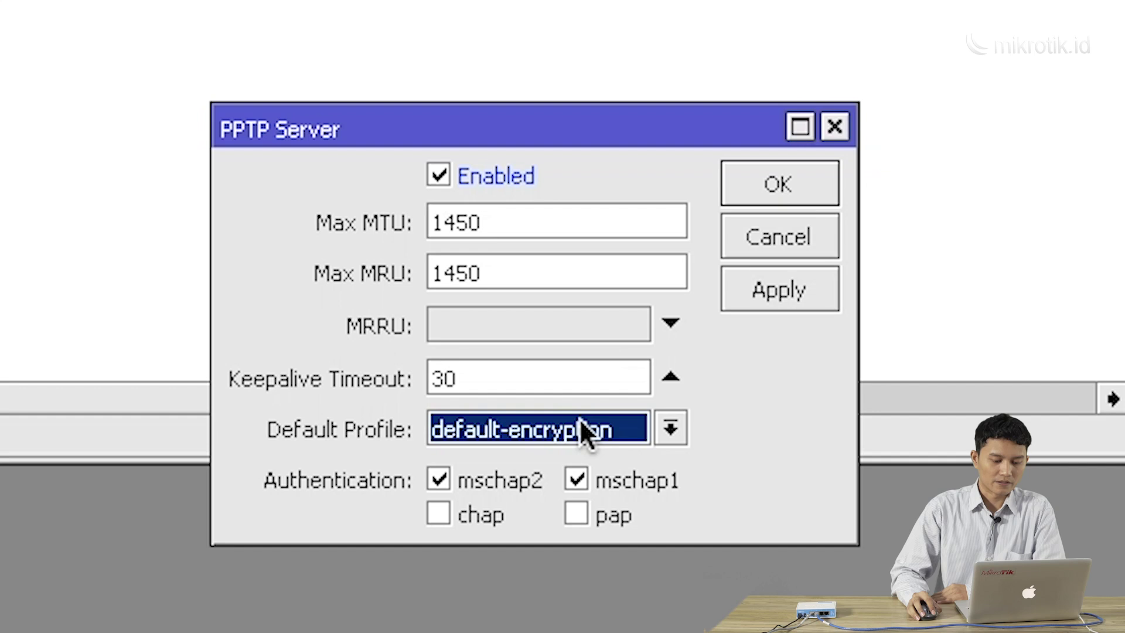
left_click(775, 189)
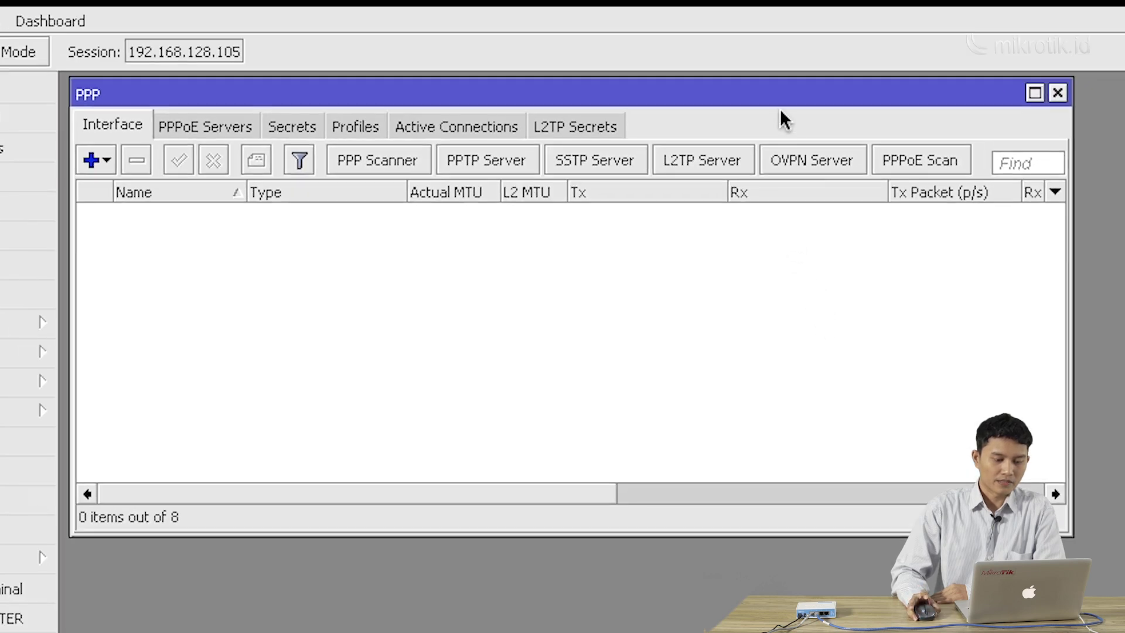
Switch to the PPP Secrets tab and add a new secret
left_click_drag(773, 95, 780, 104)
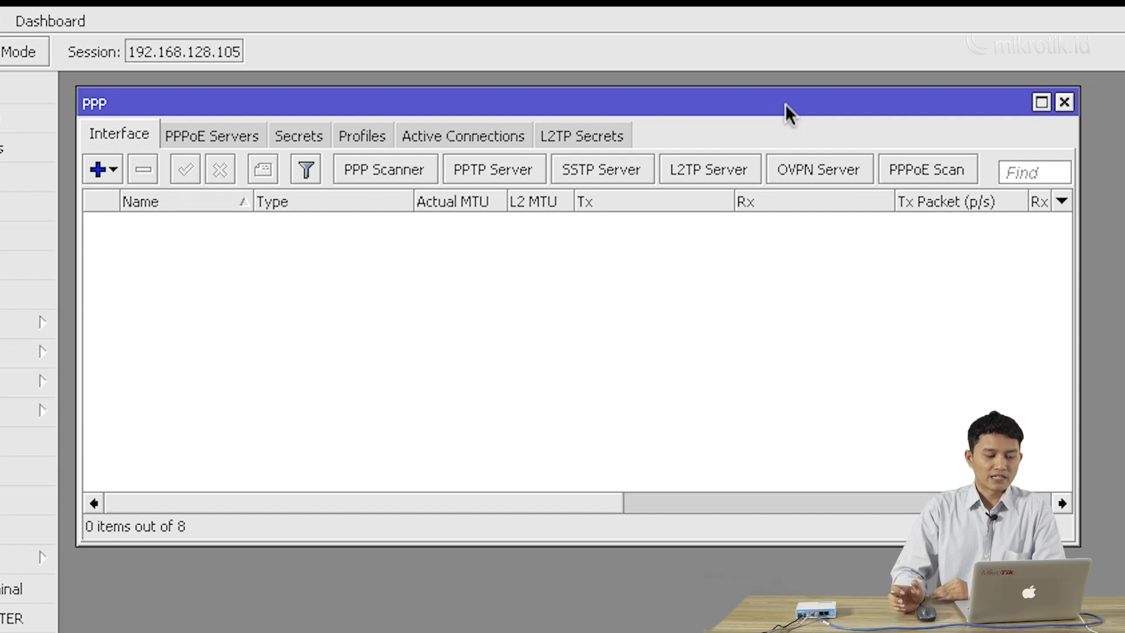
left_click(293, 144)
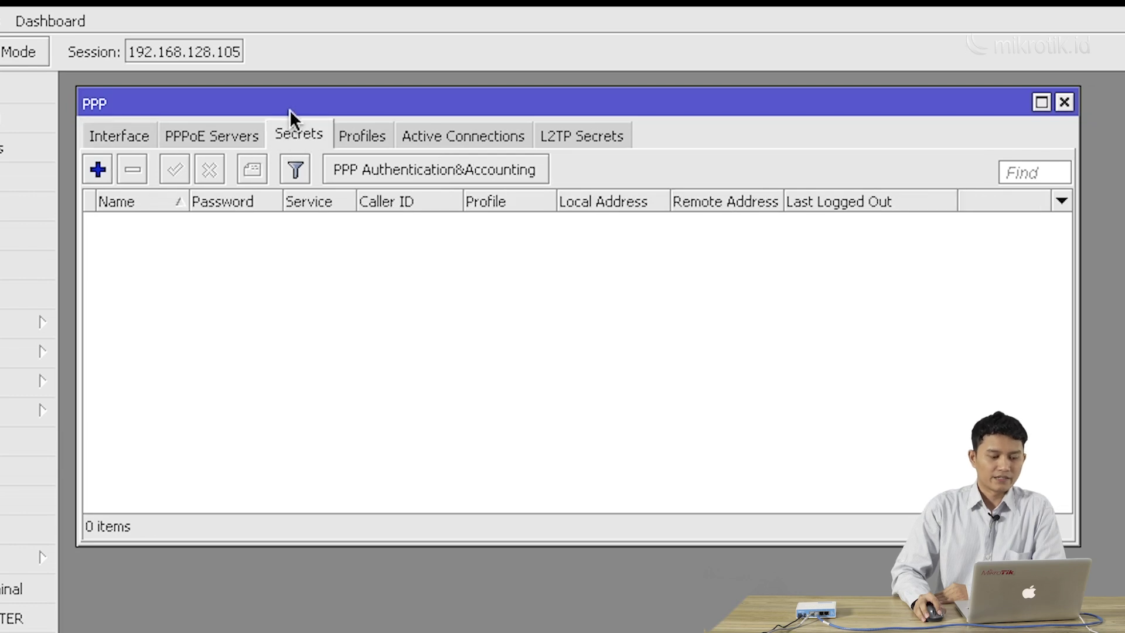
left_click_drag(291, 110, 289, 109)
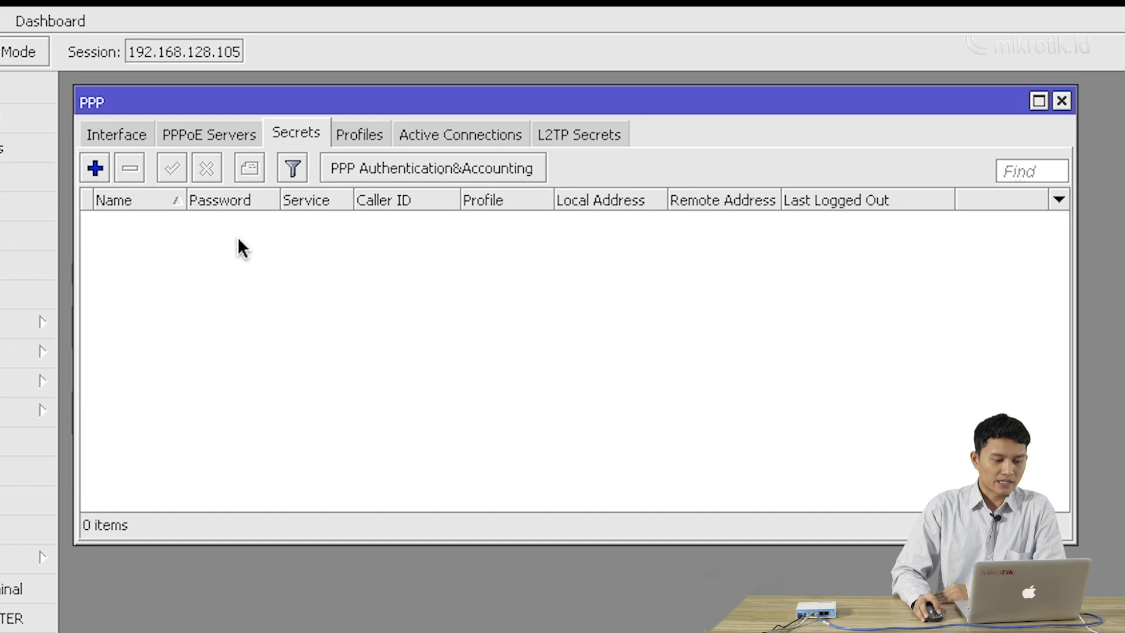
left_click(97, 169)
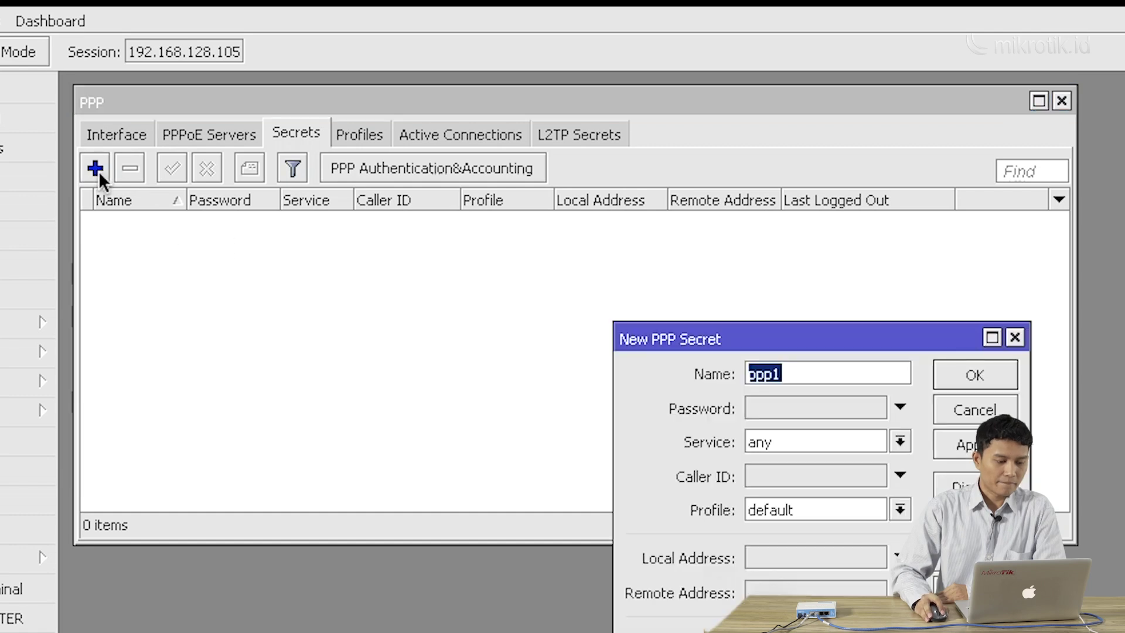
Rename the new secret from ppp1 to pptp and enter its password
left_click_drag(718, 340, 488, 259)
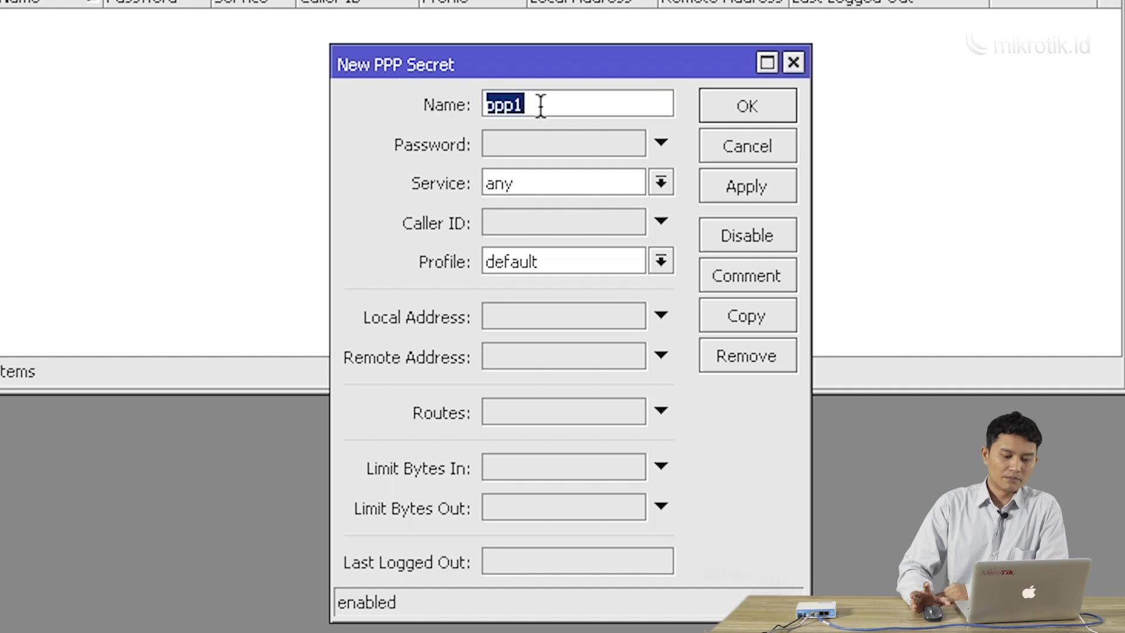
key("BackSpace")
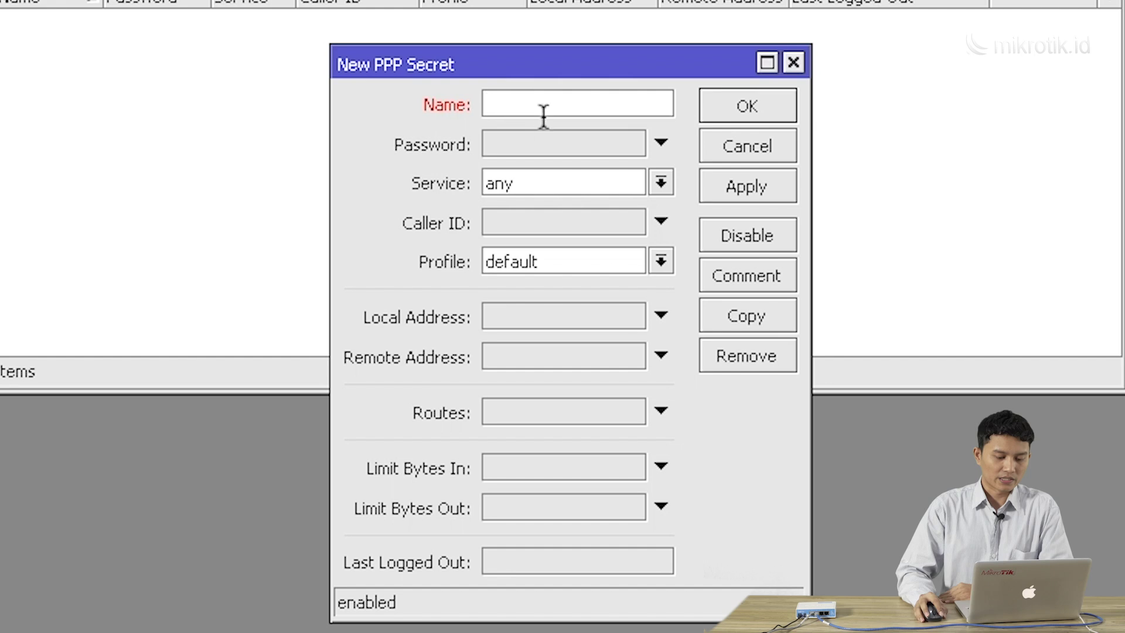
key("Tab")
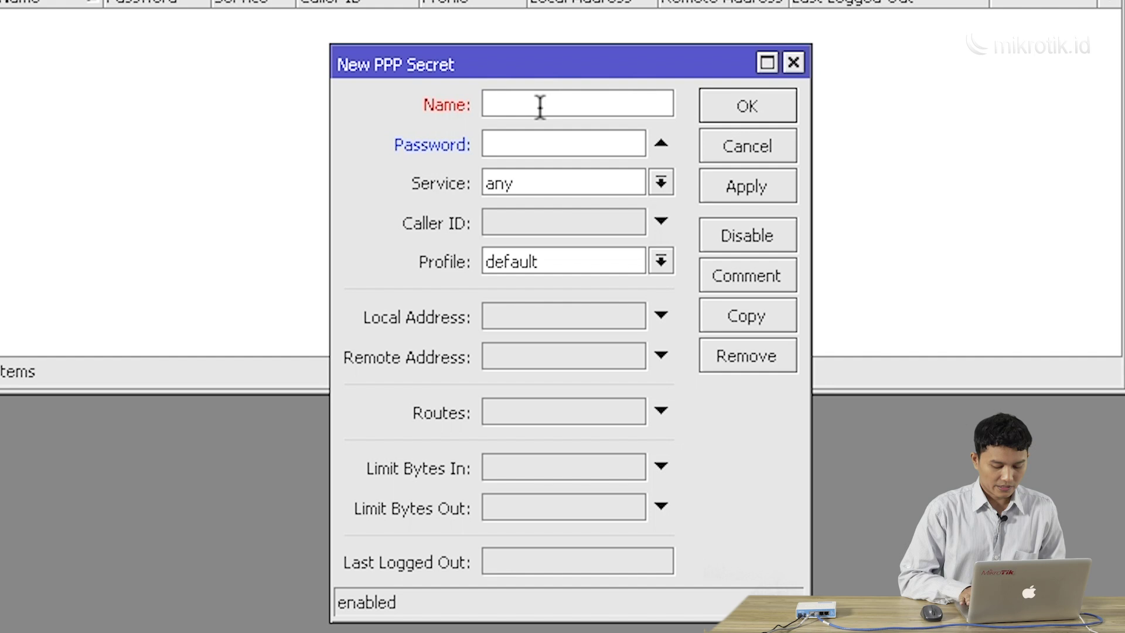
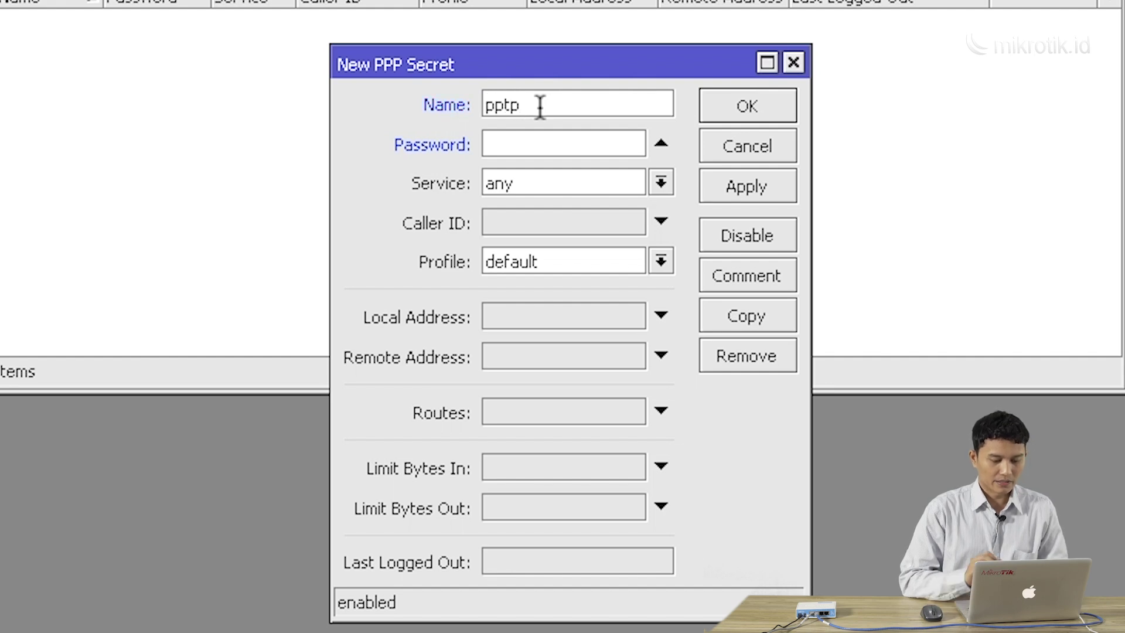
left_click(521, 142)
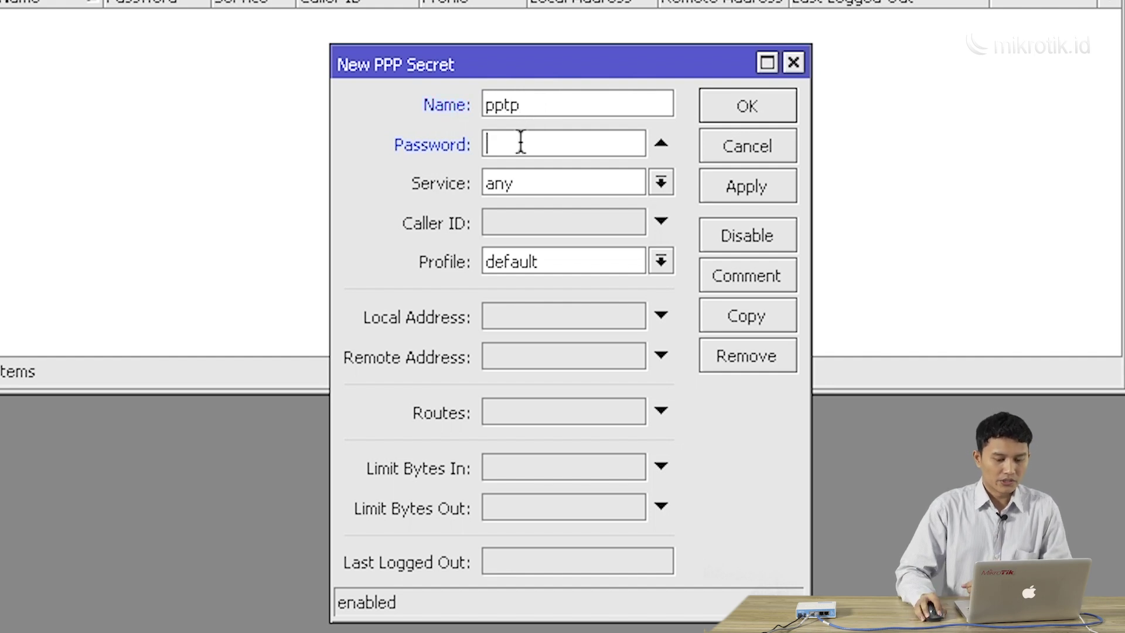
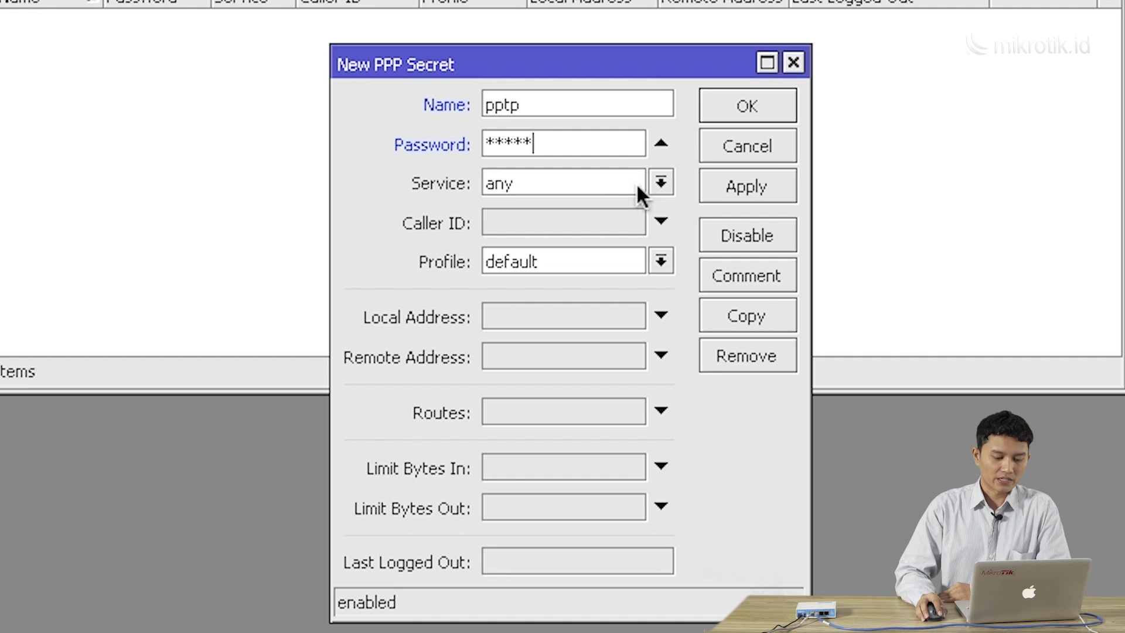
Set the secret's service to pptp and its profile to default-encryption
left_click(659, 184)
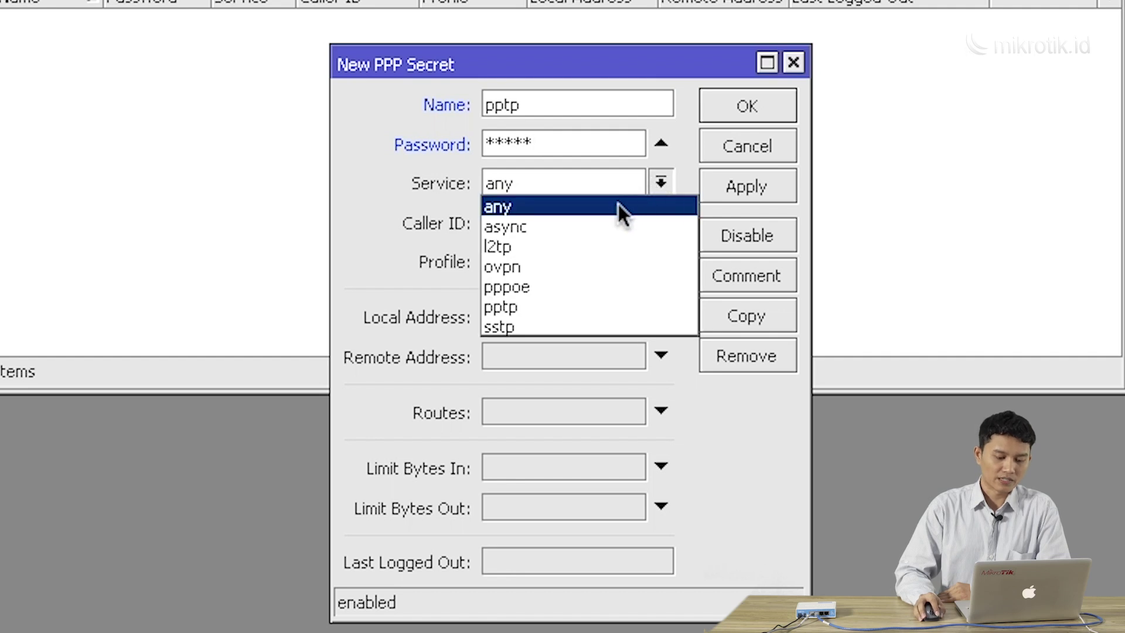
left_click(605, 302)
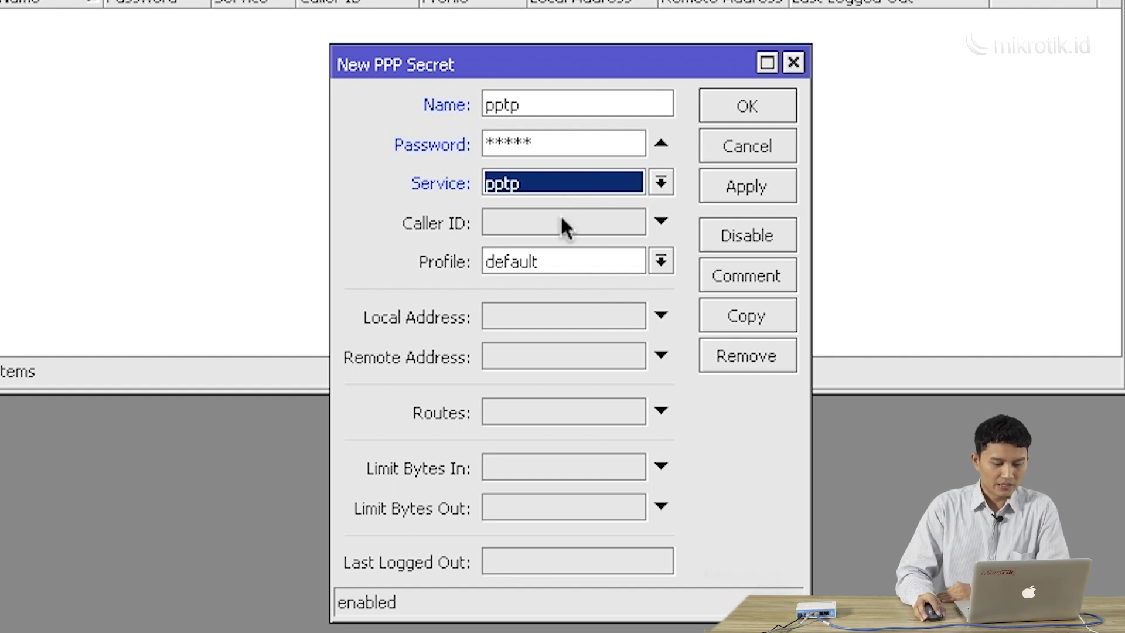
left_click(569, 256)
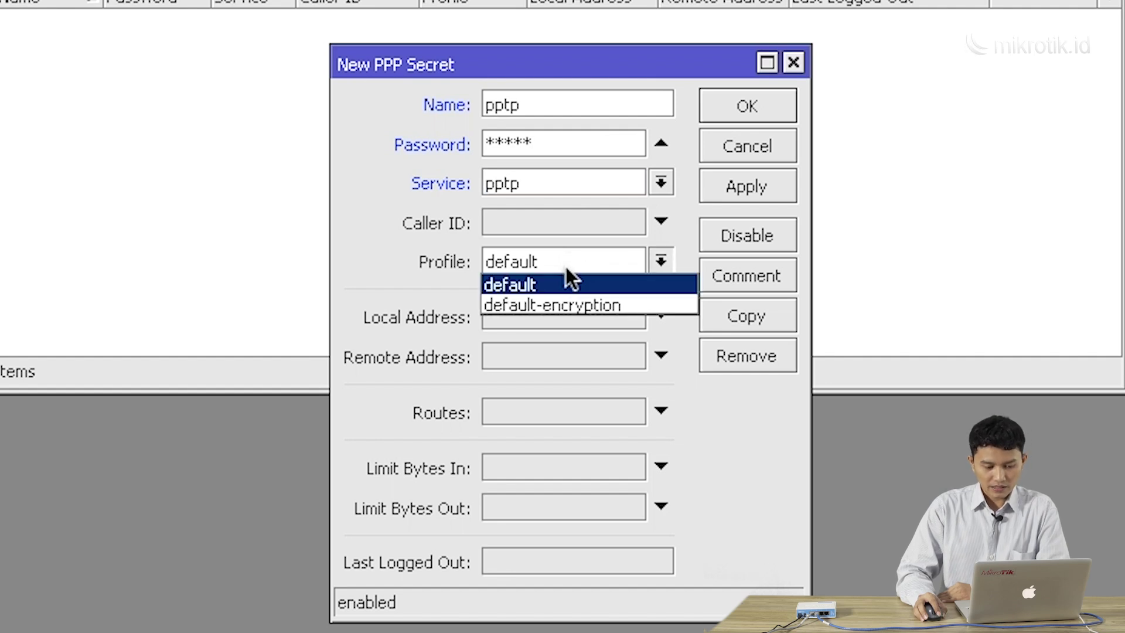
left_click(562, 305)
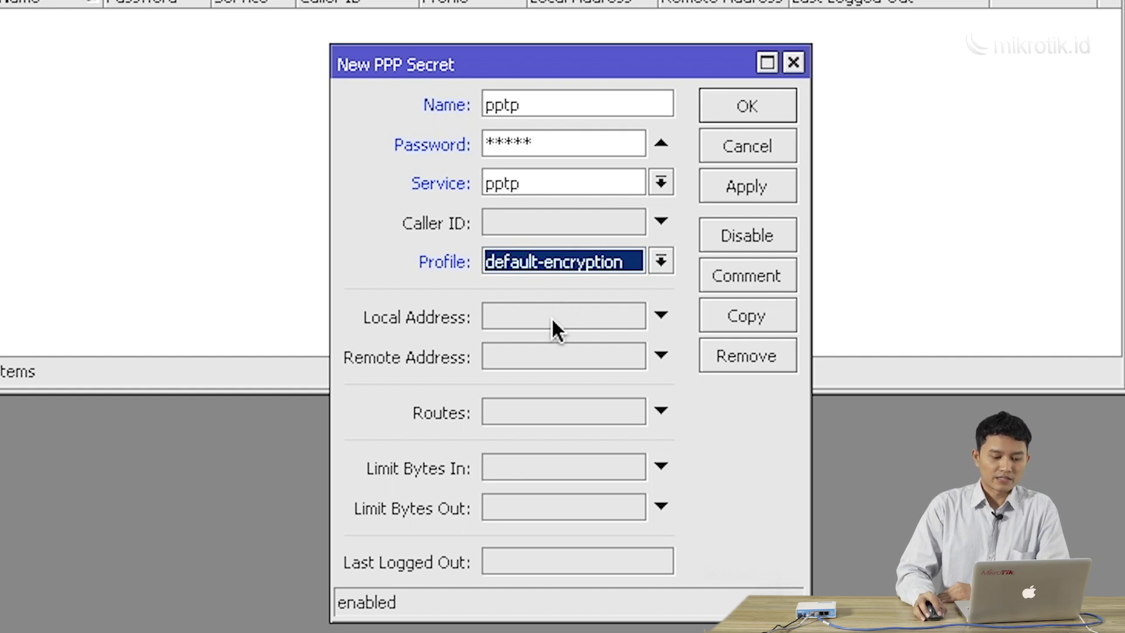
left_click(551, 318)
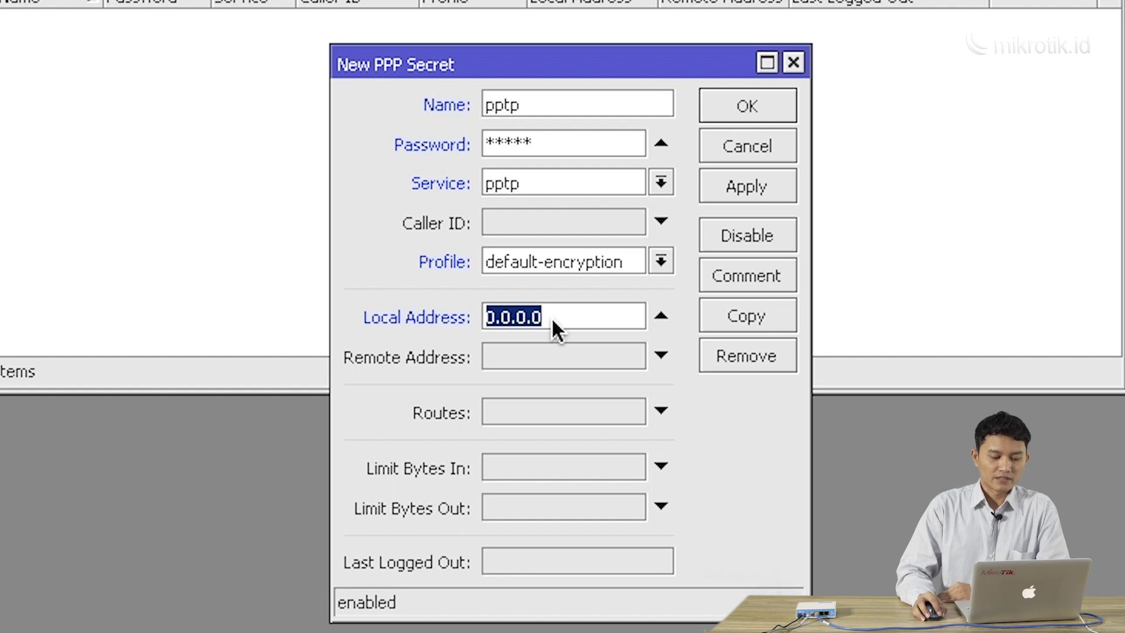
Set the secret's local address to 10.0.0.1
left_click(654, 319)
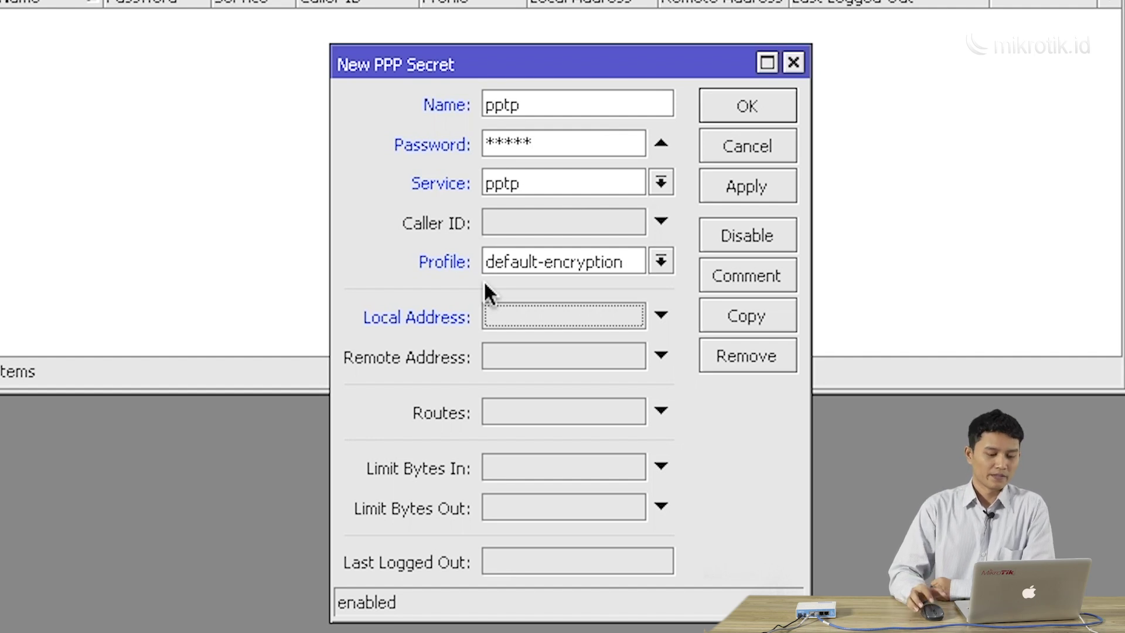
left_click(512, 308)
left_click(562, 310)
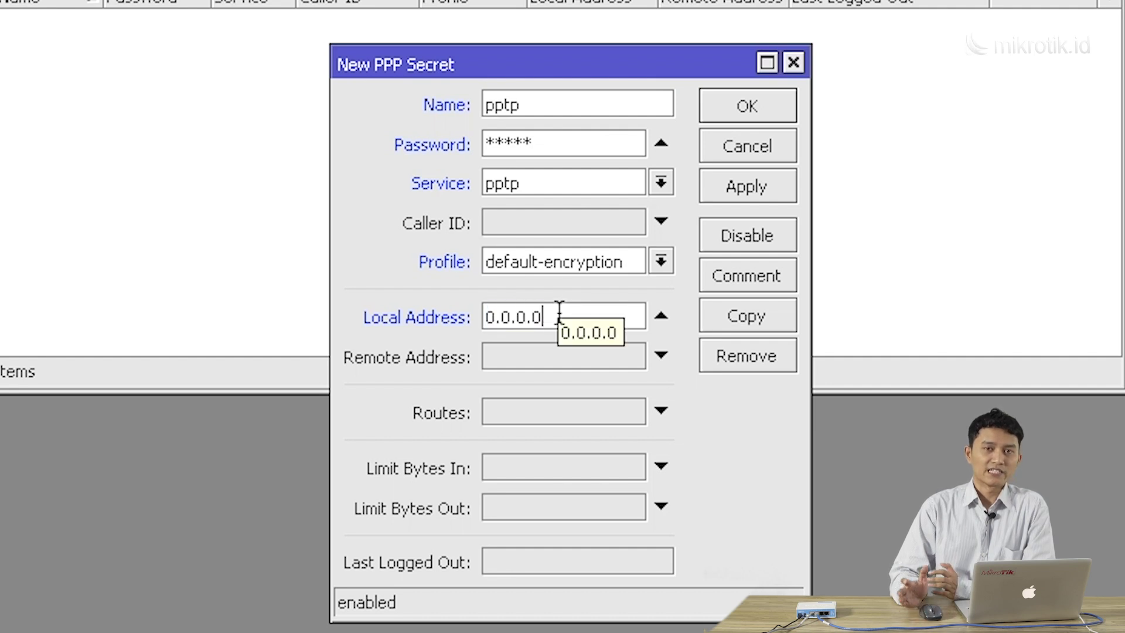
double_click(561, 312)
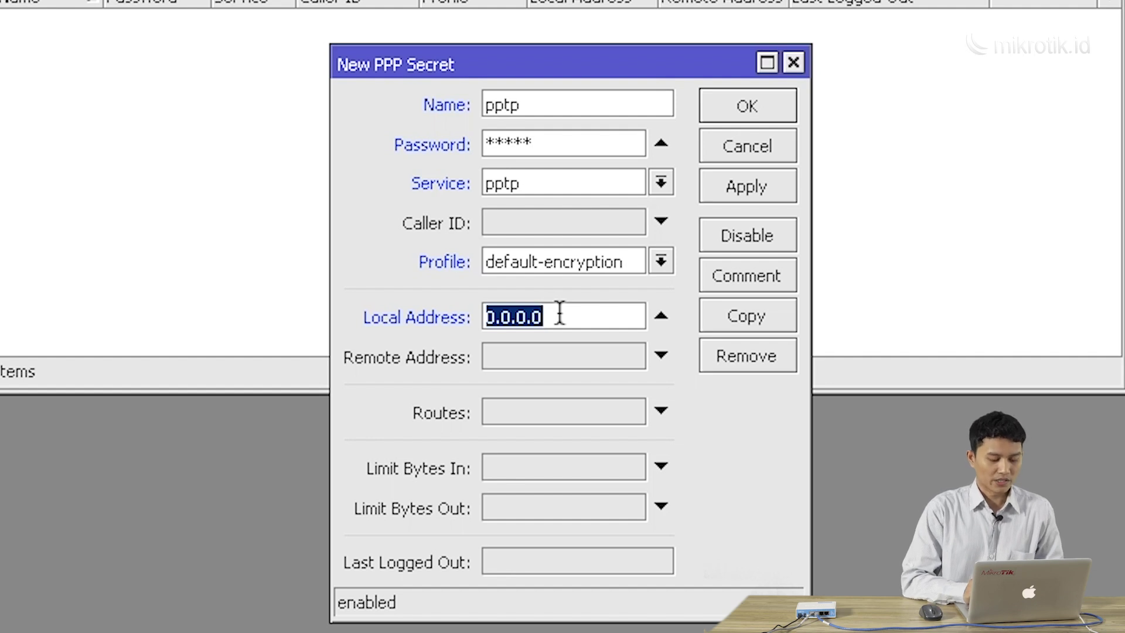
type("10.0.0.1")
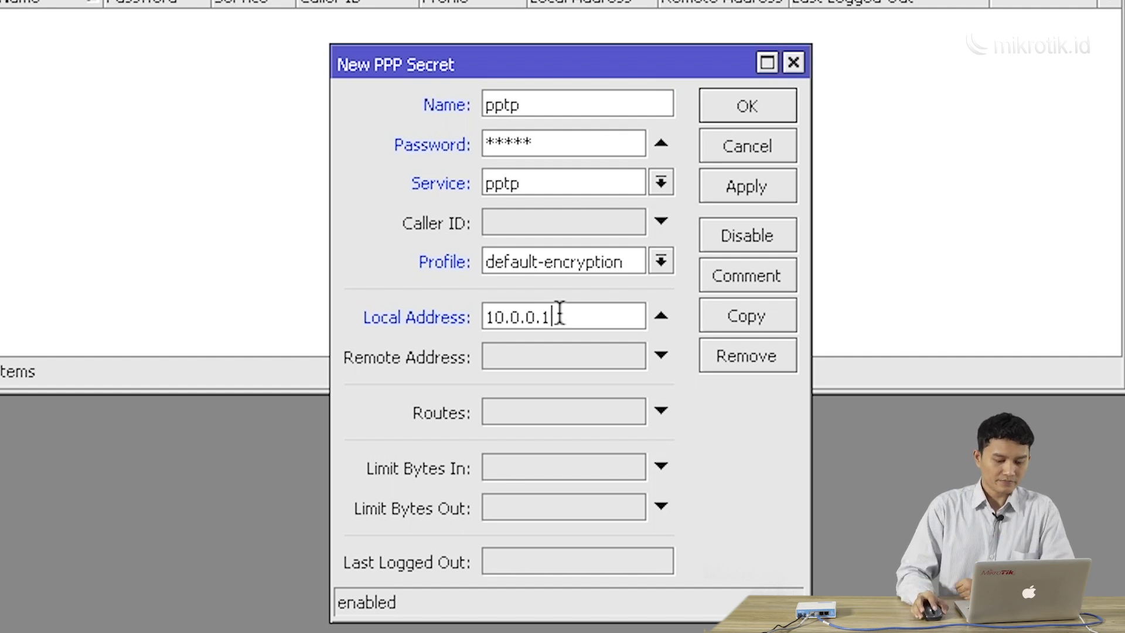
Set the remote address to 10.0.0.2, with the service changing to any
left_click(554, 358)
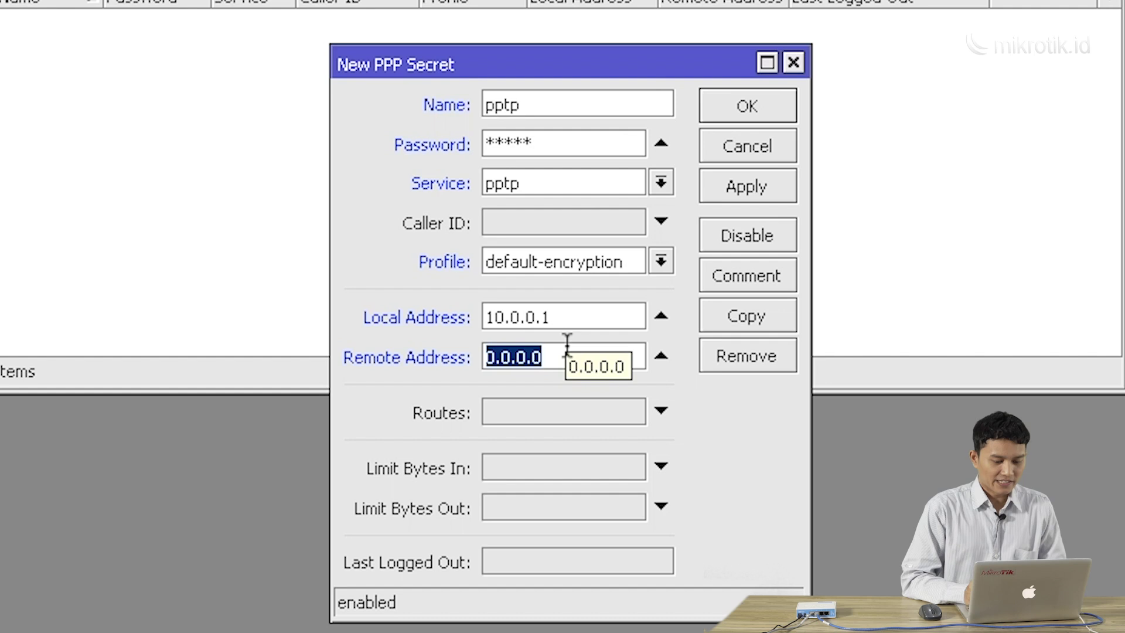
left_click(561, 354)
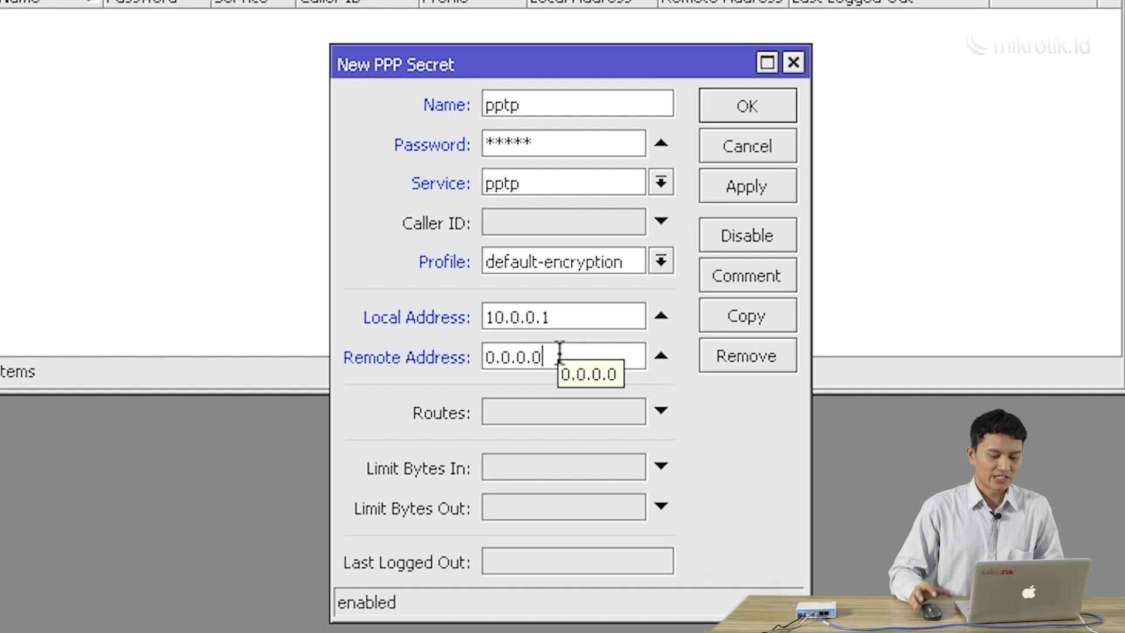
double_click(560, 354)
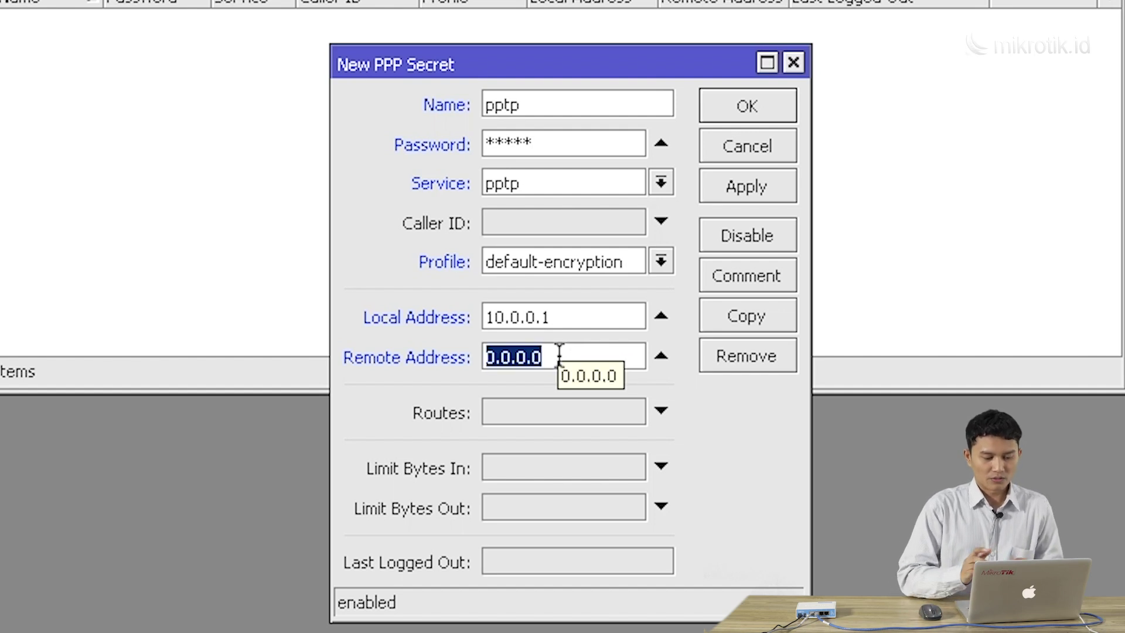
type("10.0.0.")
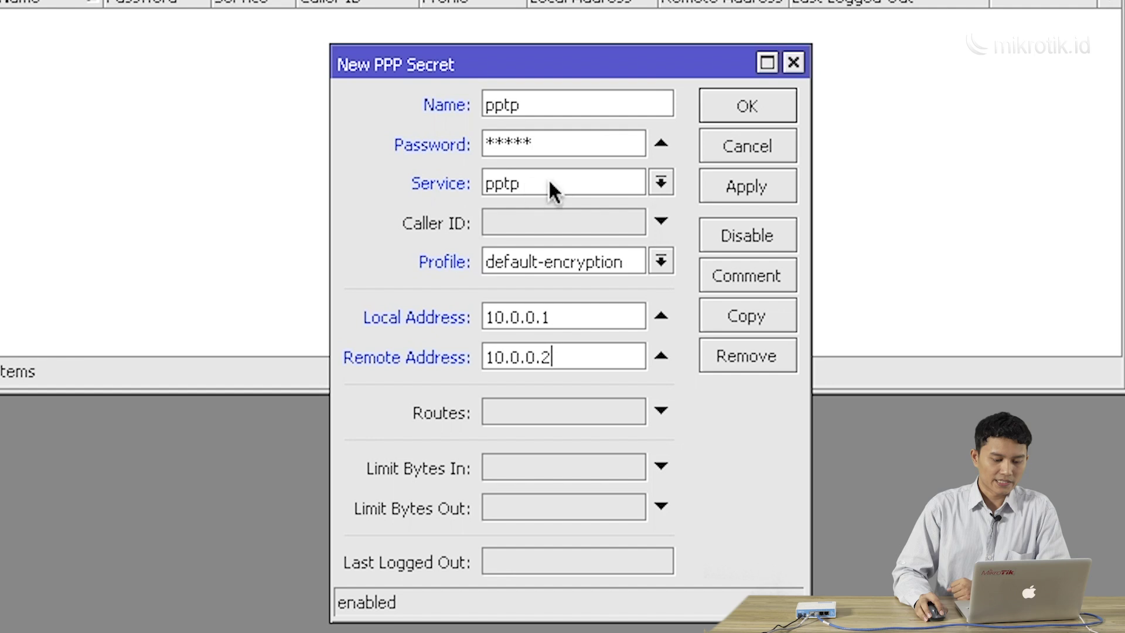
left_click(629, 179)
left_click(617, 205)
Restore service pptp with profile default-encryption, save the secret, and fit the session window
left_click(624, 187)
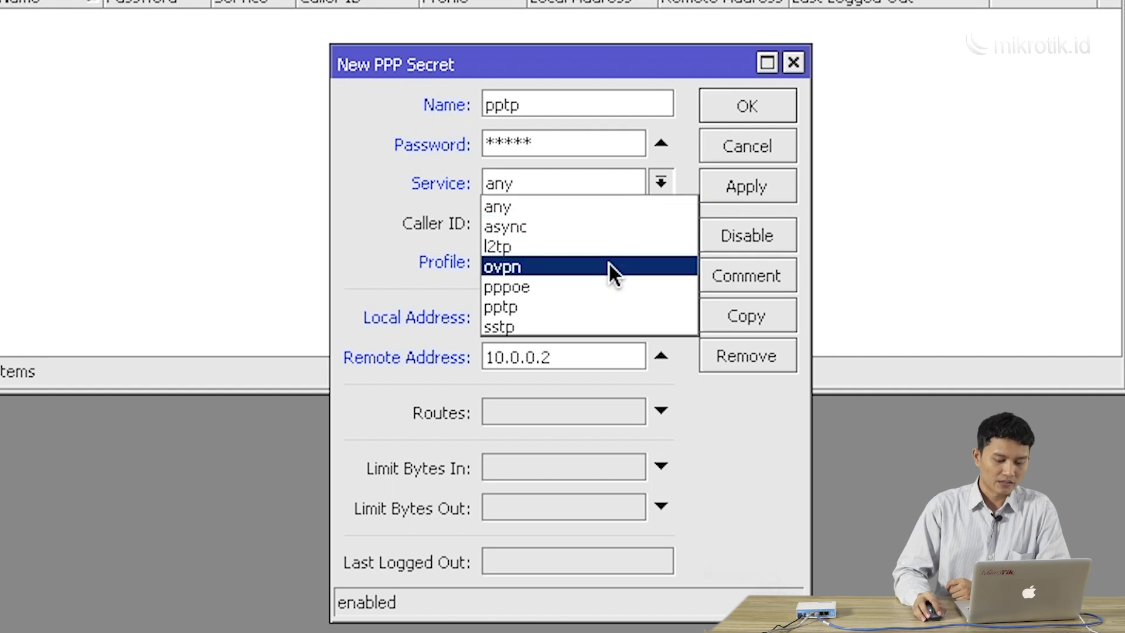
left_click(610, 307)
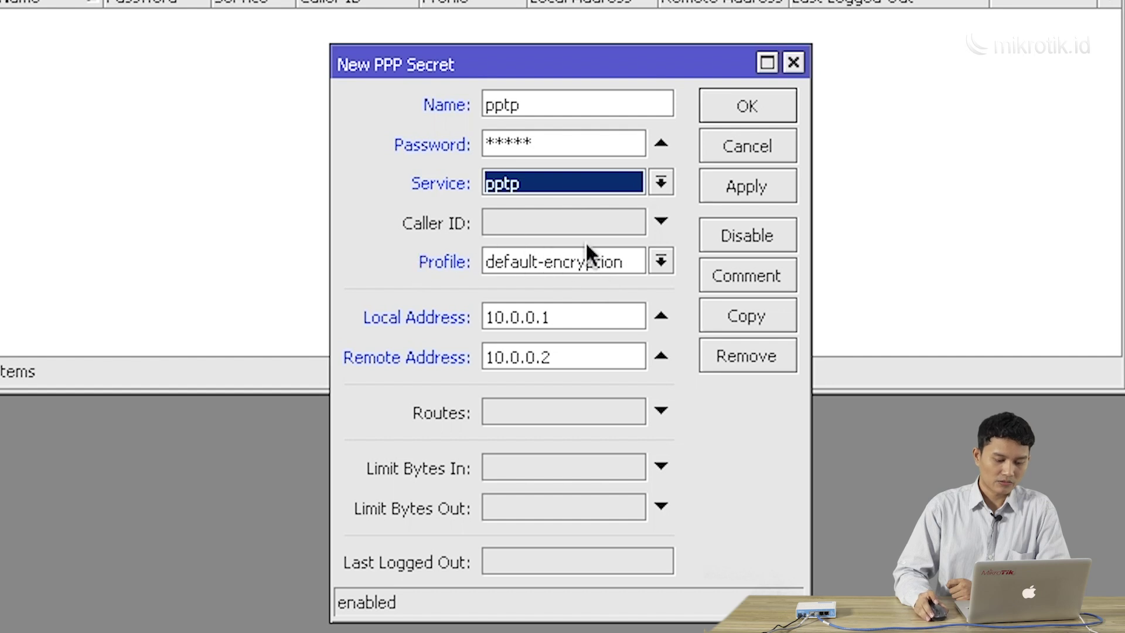
left_click(592, 250)
left_click(594, 294)
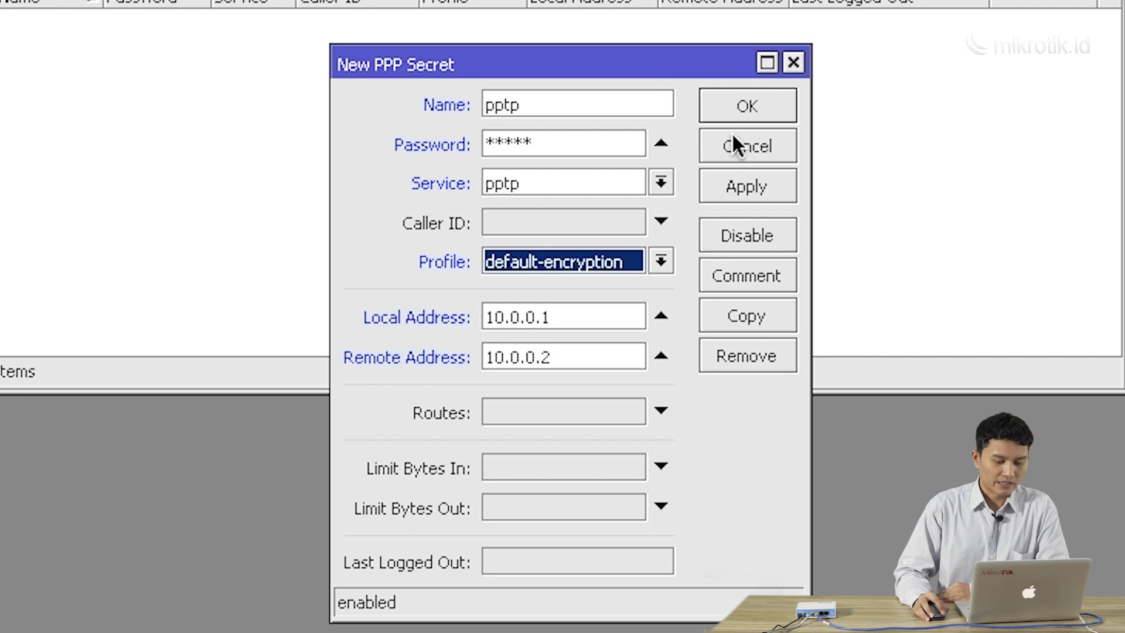
left_click(735, 112)
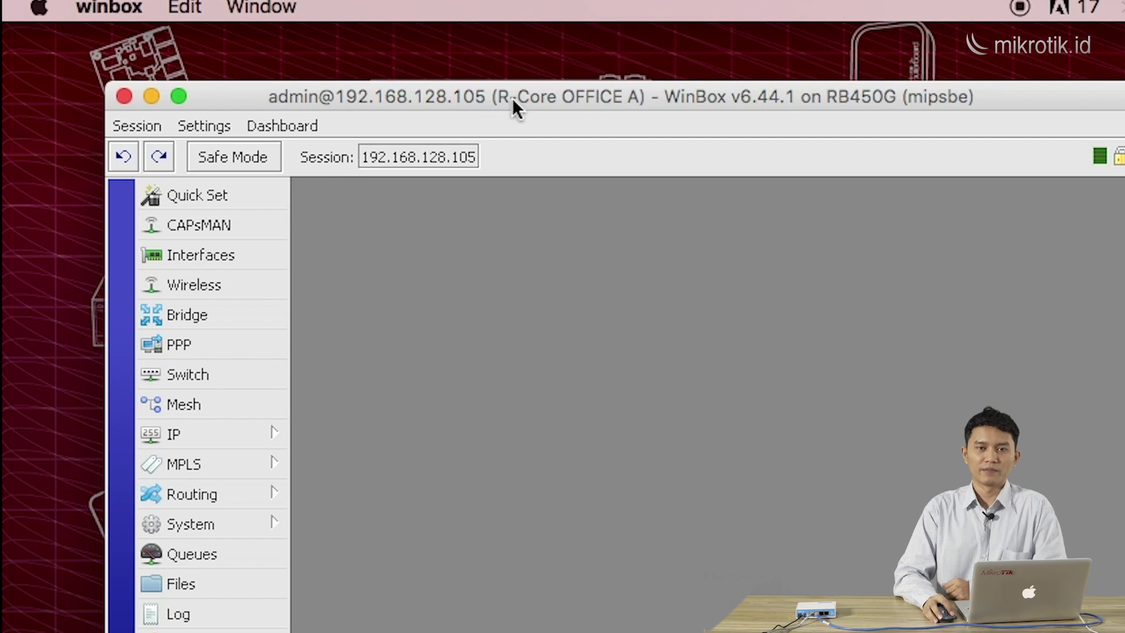
double_click(492, 96)
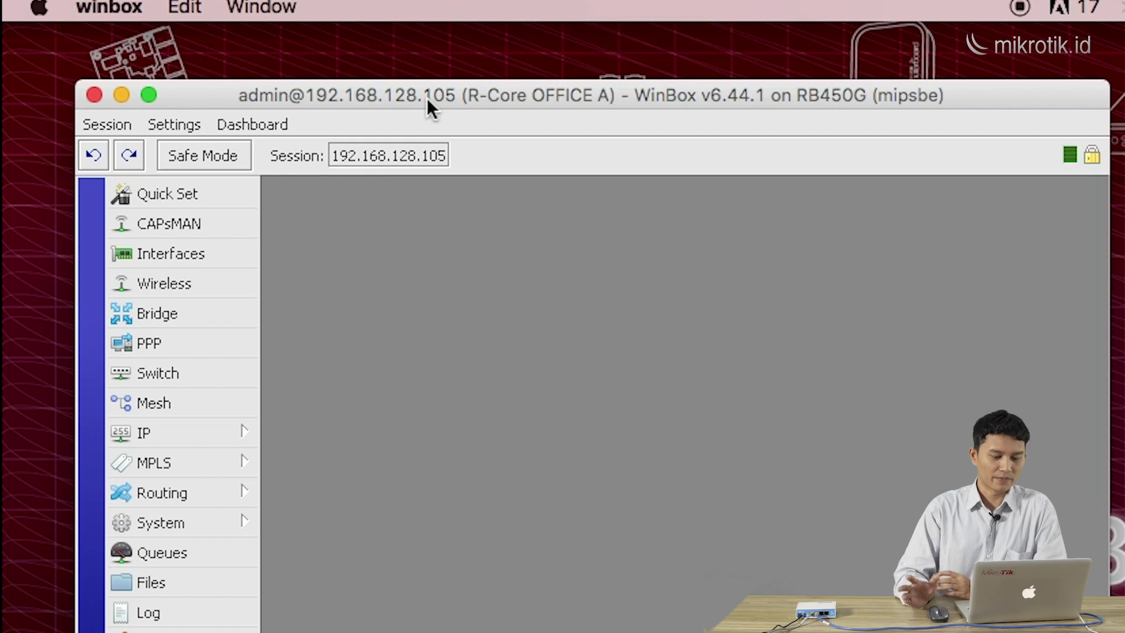
Minimize the Office A session and connect to neighbour R_Office-B at 192.168.1.1, maximized
left_click(121, 94)
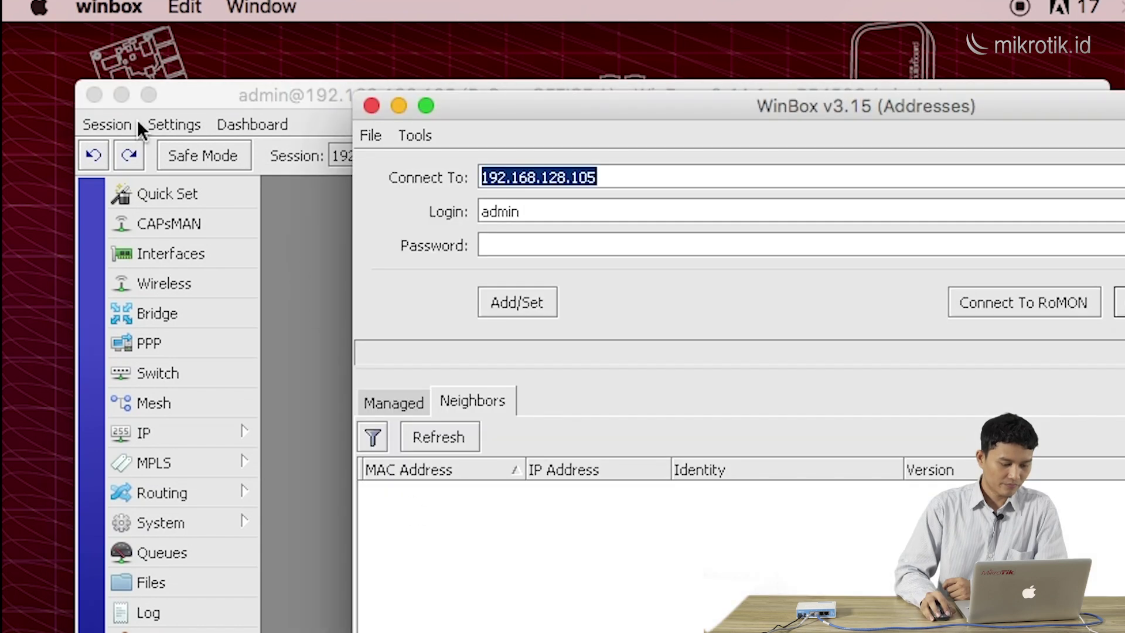
left_click(123, 96)
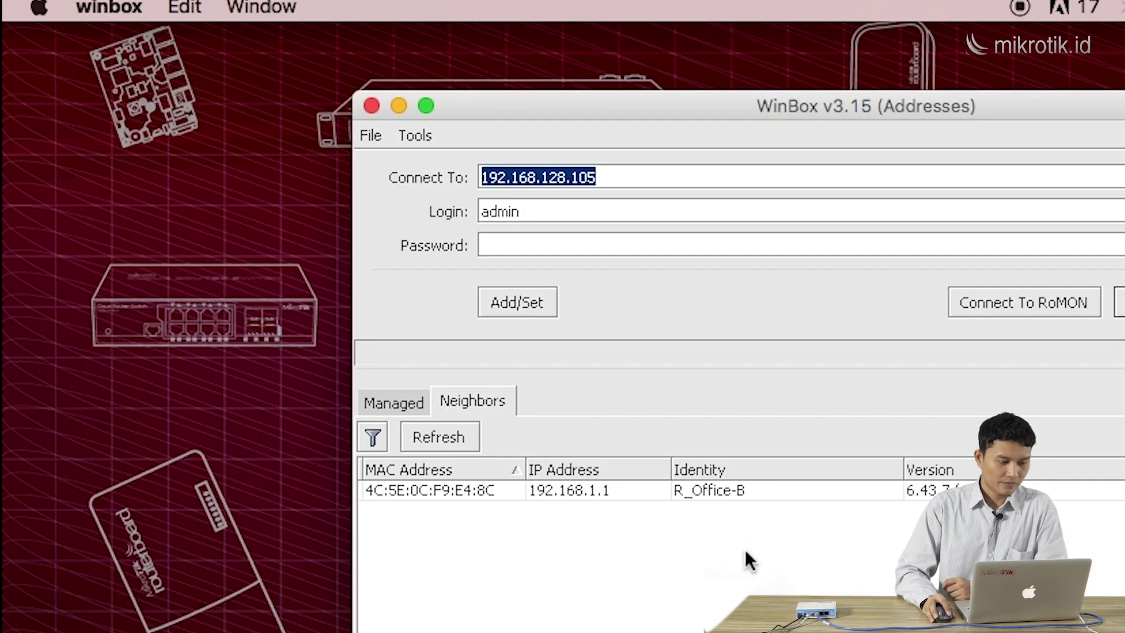
left_click(635, 491)
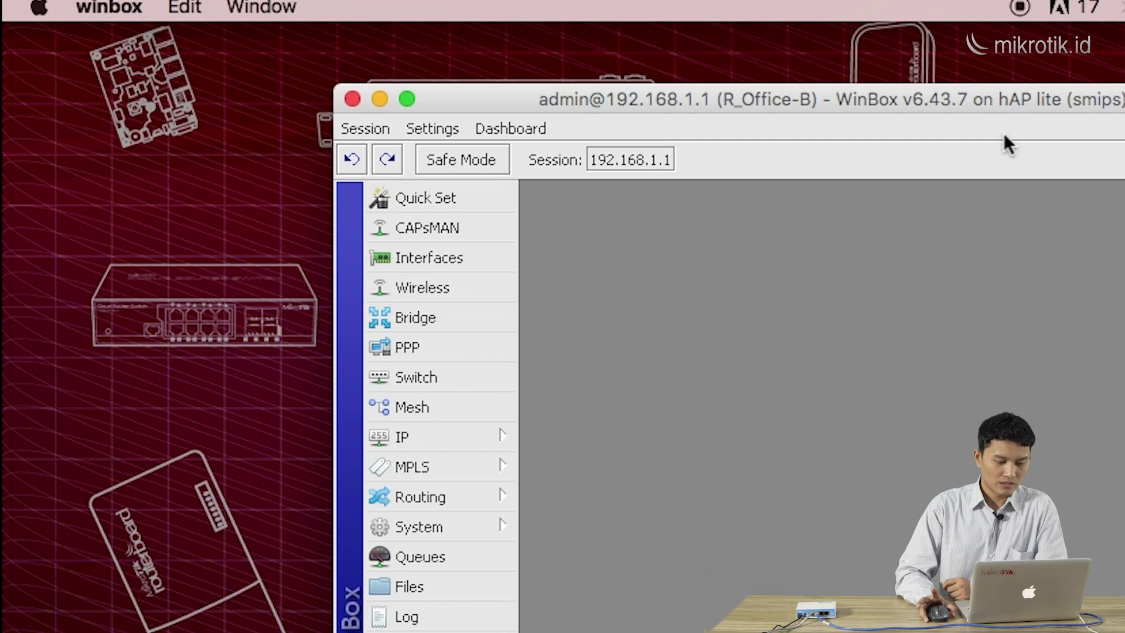
left_click(406, 98)
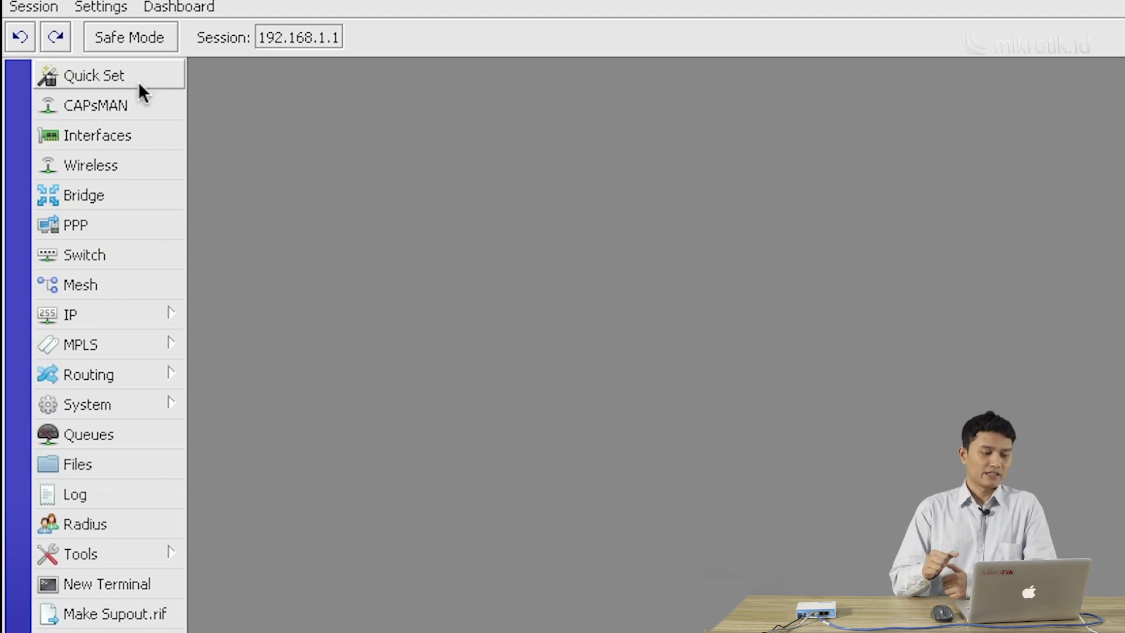
Open PPP on R_Office-B, move the window up, and show the interface types to add
left_click(120, 216)
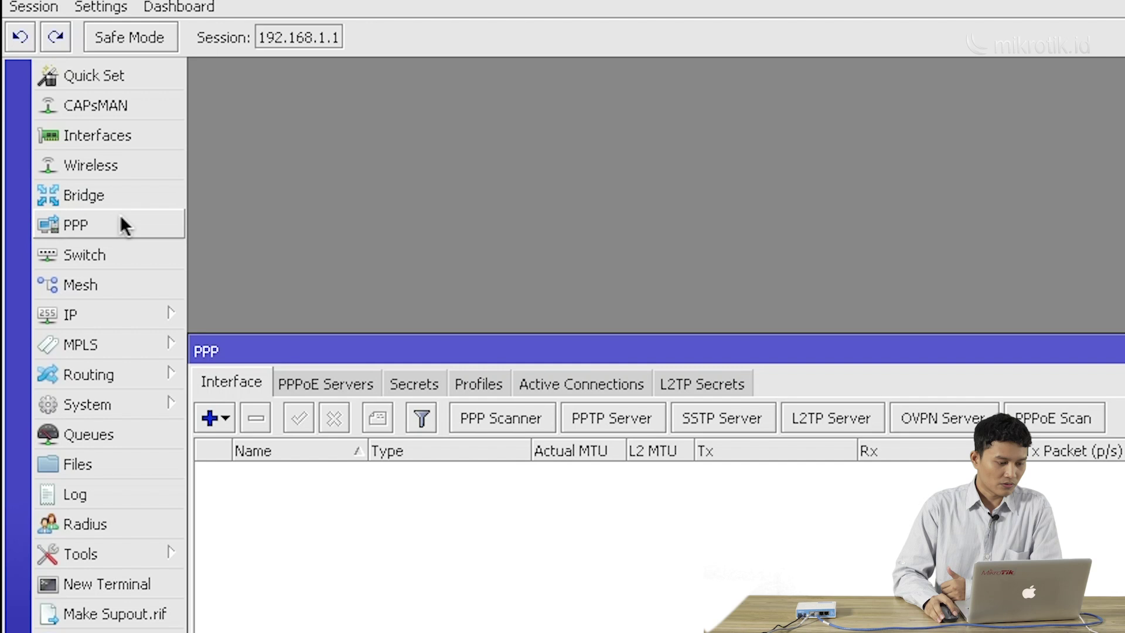
left_click_drag(360, 349, 369, 90)
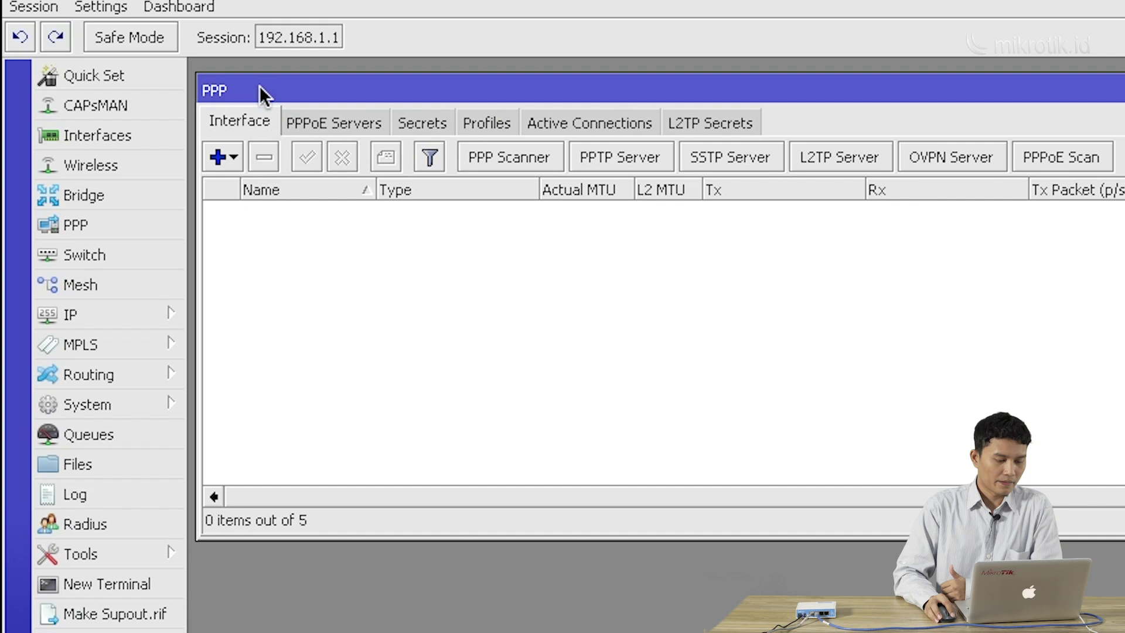
left_click(233, 155)
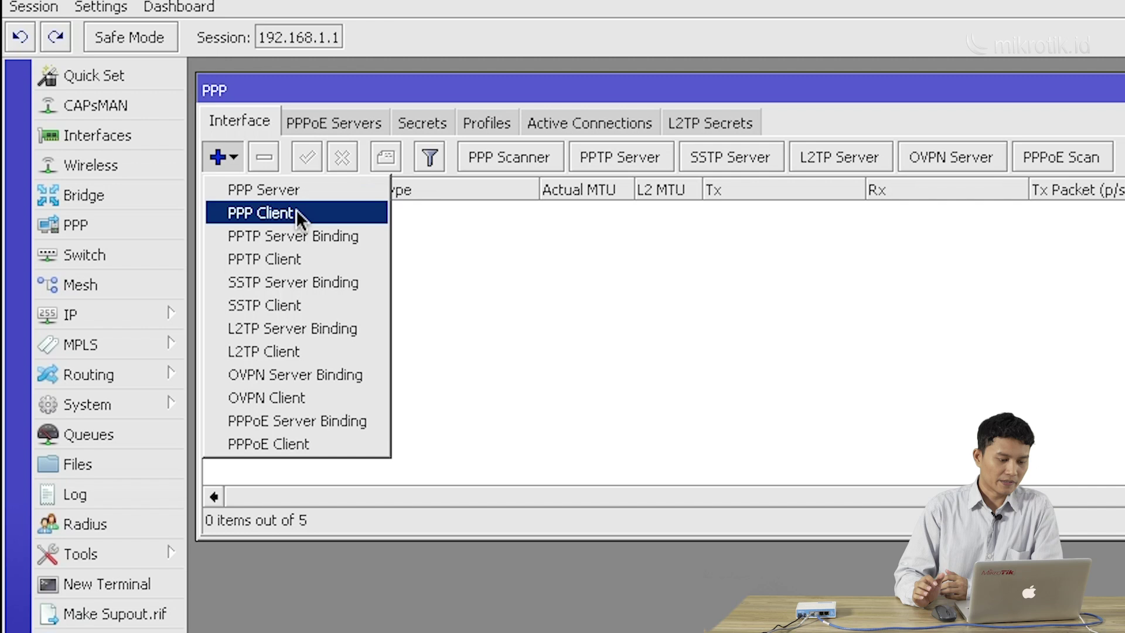
Create a new PPTP Client interface pptp-out1 and show its Dial Out settings
left_click(317, 259)
left_click_drag(1038, 264, 837, 192)
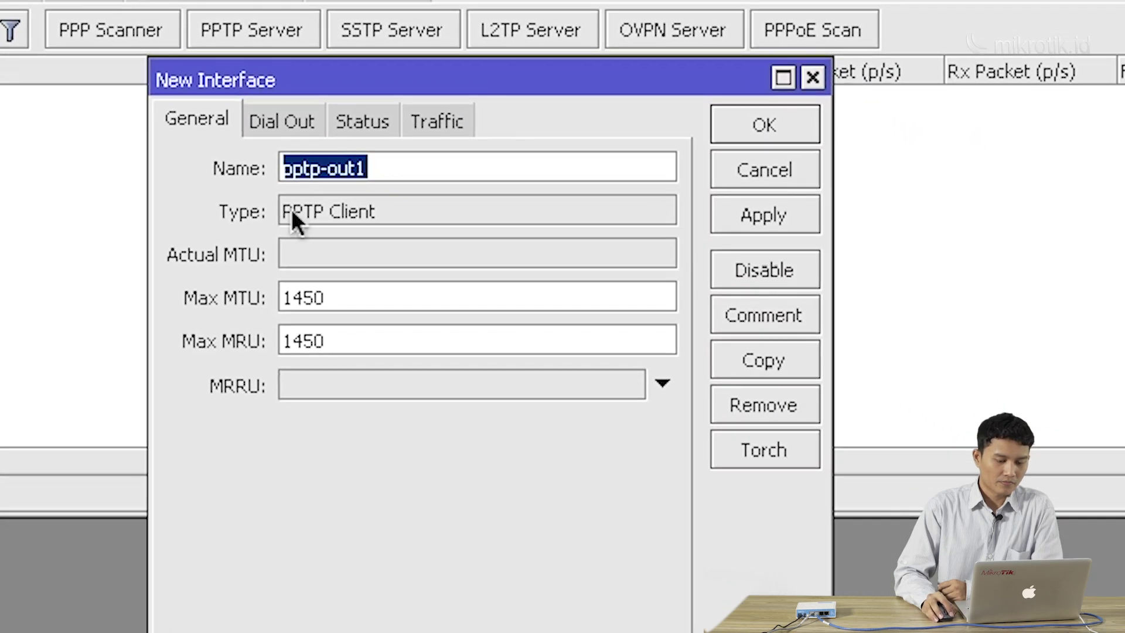
left_click(291, 130)
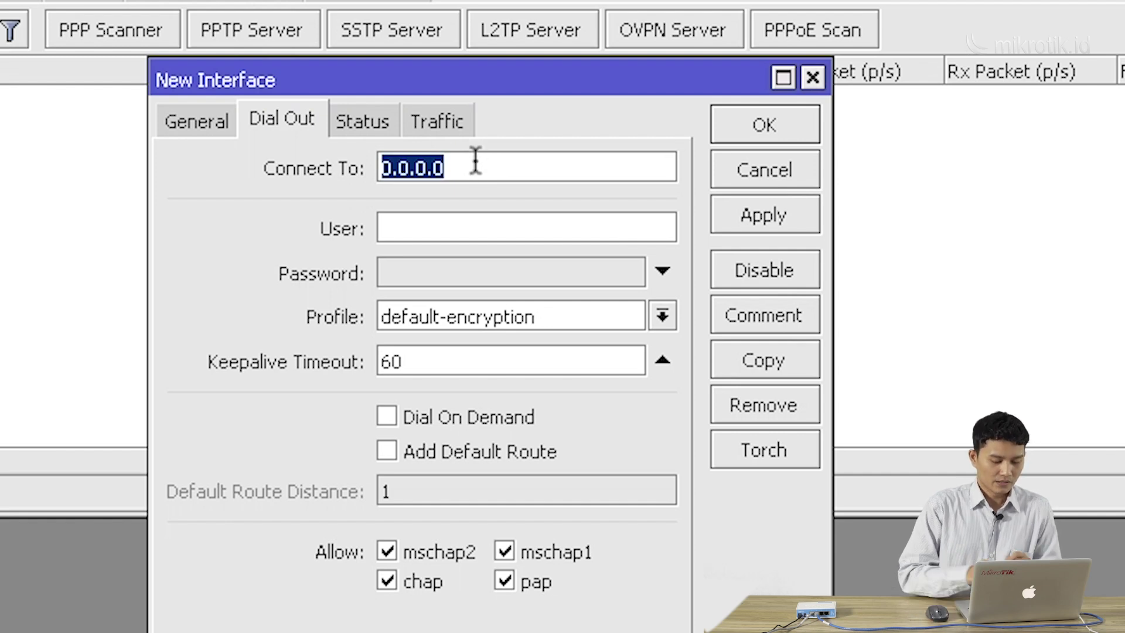
Set the PPTP client's Connect To to 192.168.128.105 and its User to pptp
type("192.168.128.1")
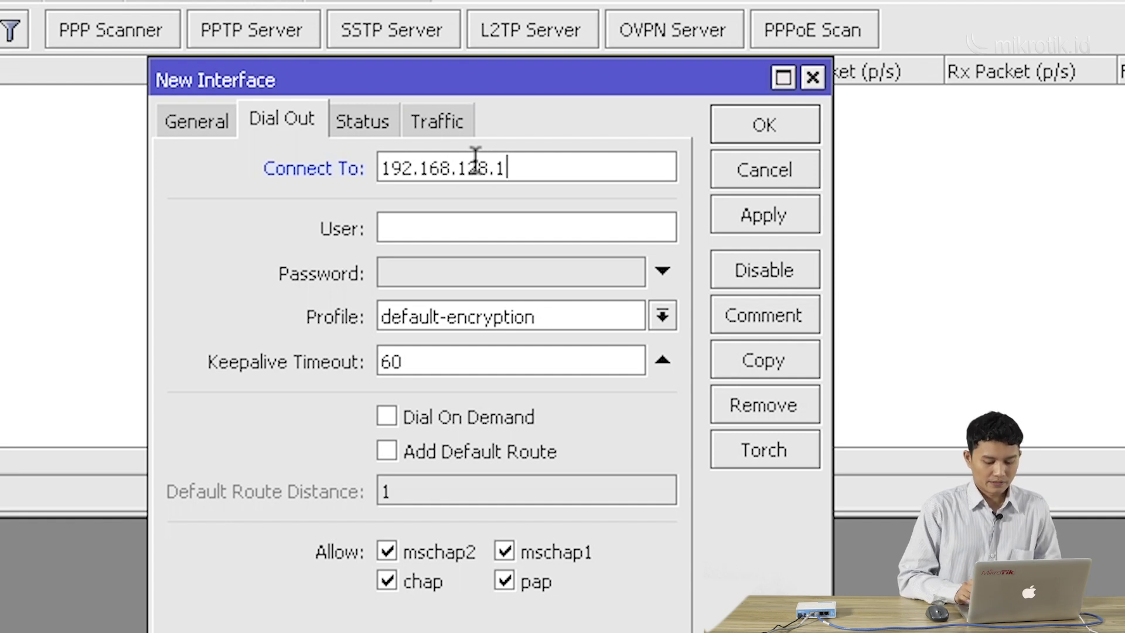
type("05")
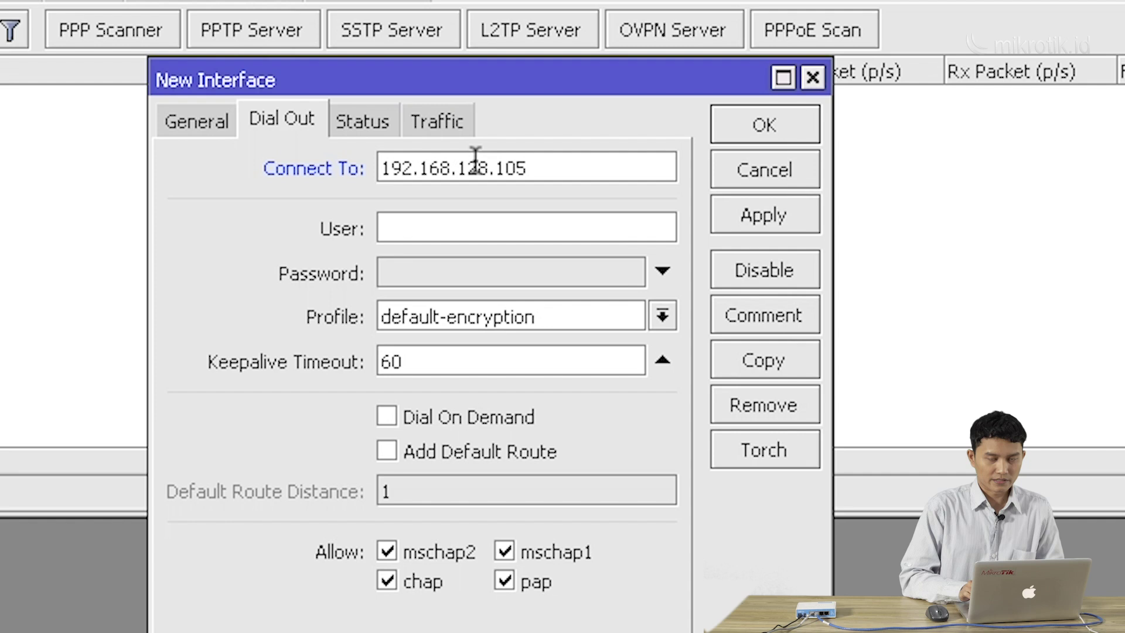
left_click_drag(544, 82, 499, 84)
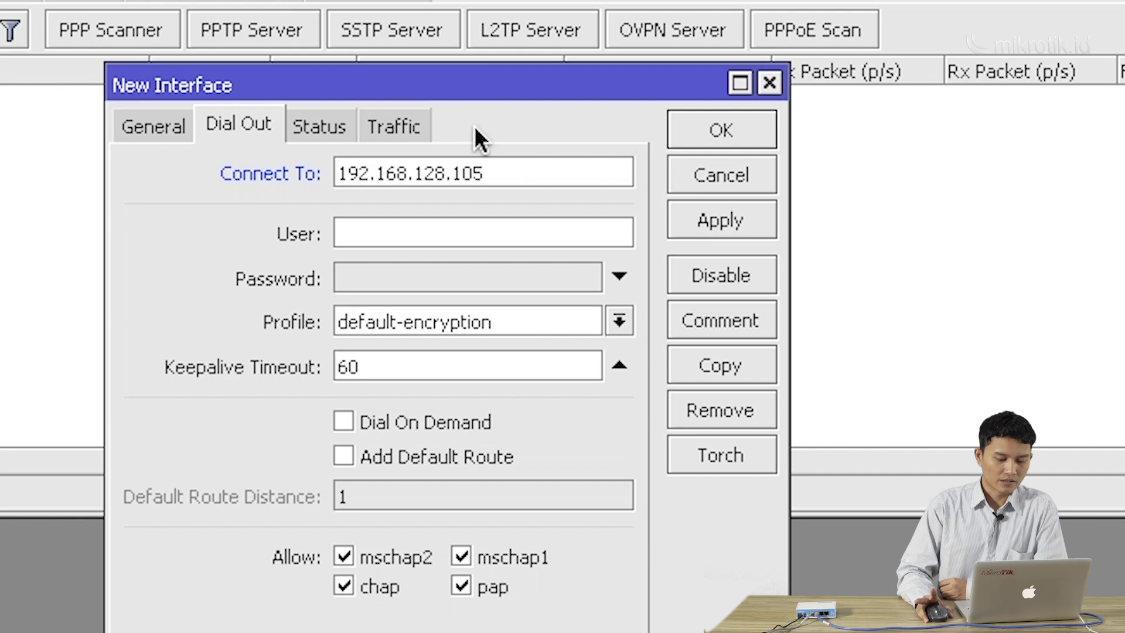
left_click(413, 235)
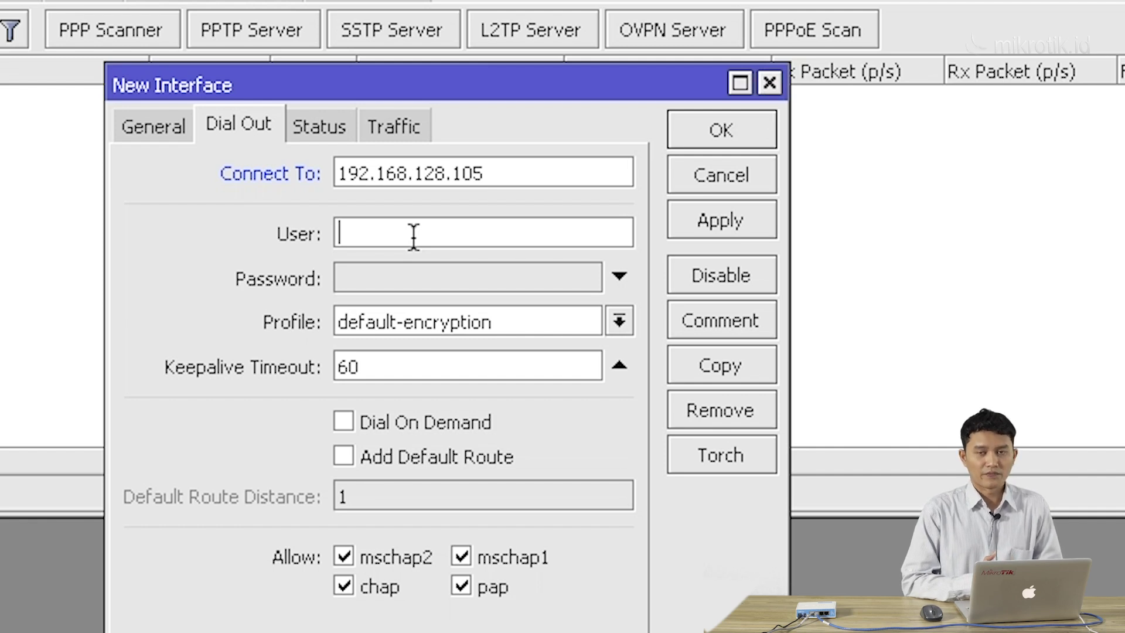
type("pptp")
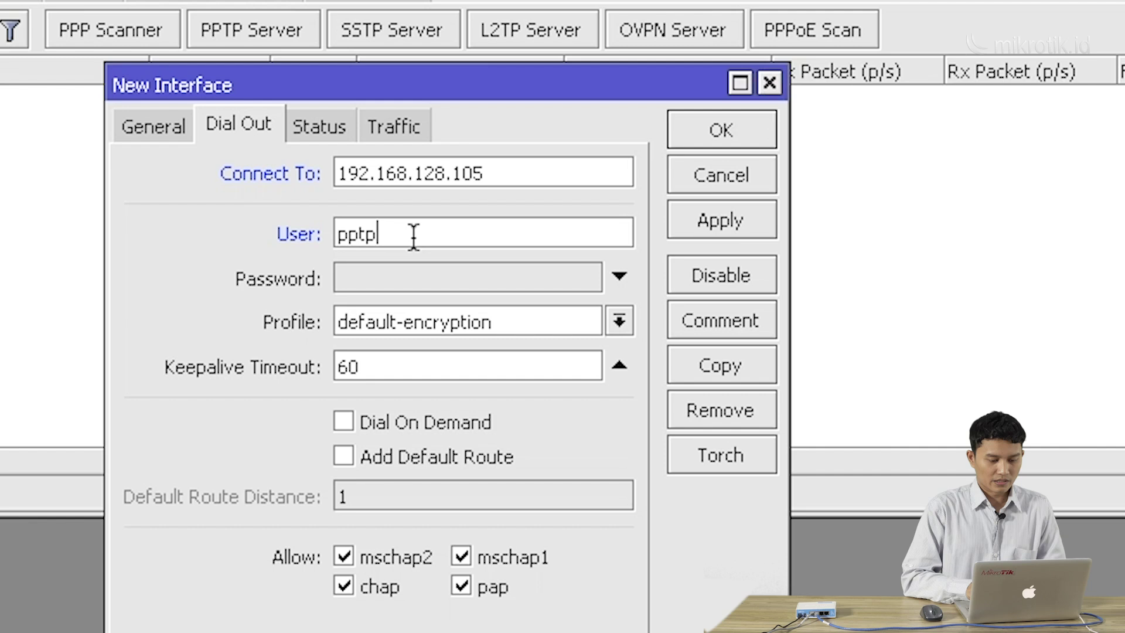
left_click(415, 269)
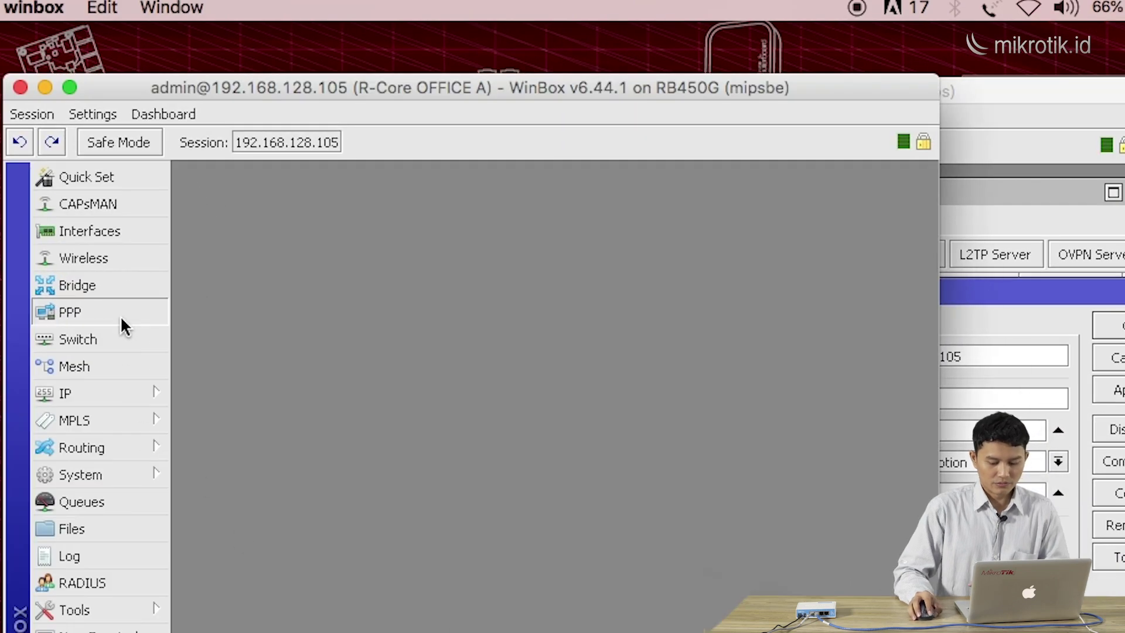
Turn off Hide Passwords in Office A's PPP window so secrets show in plain text
left_click(120, 315)
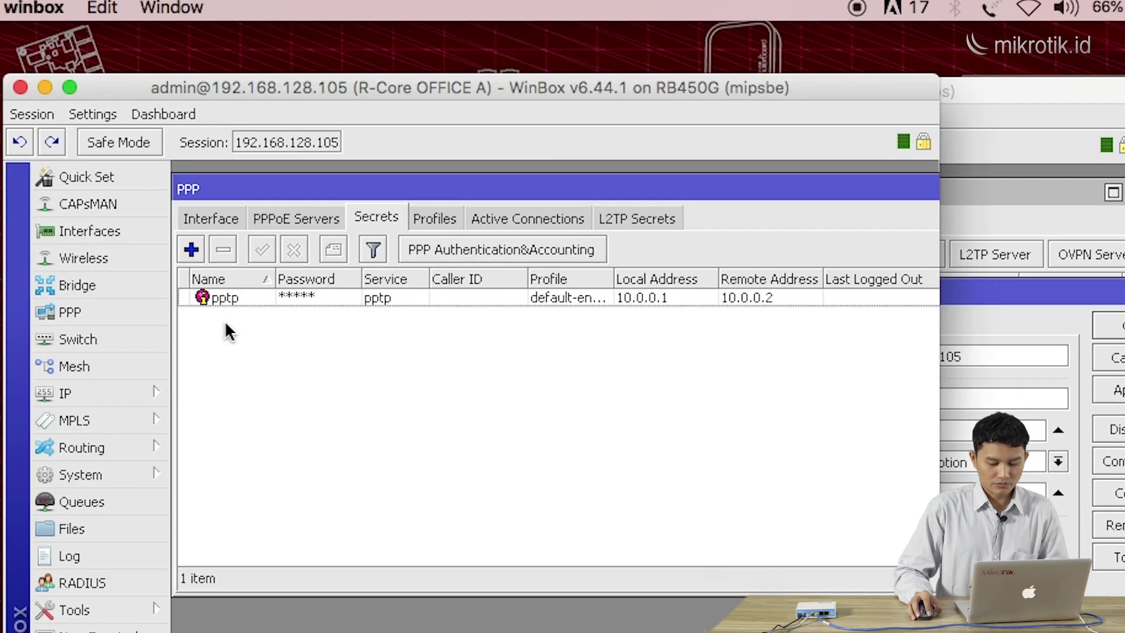
left_click(138, 115)
mouse_move(109, 117)
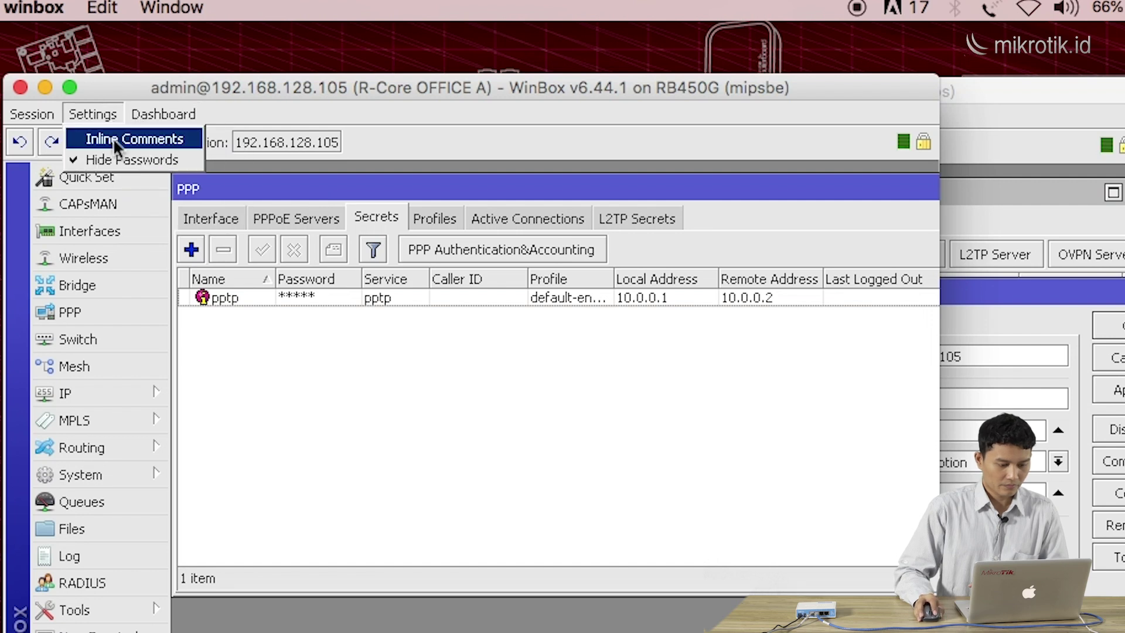
left_click(118, 158)
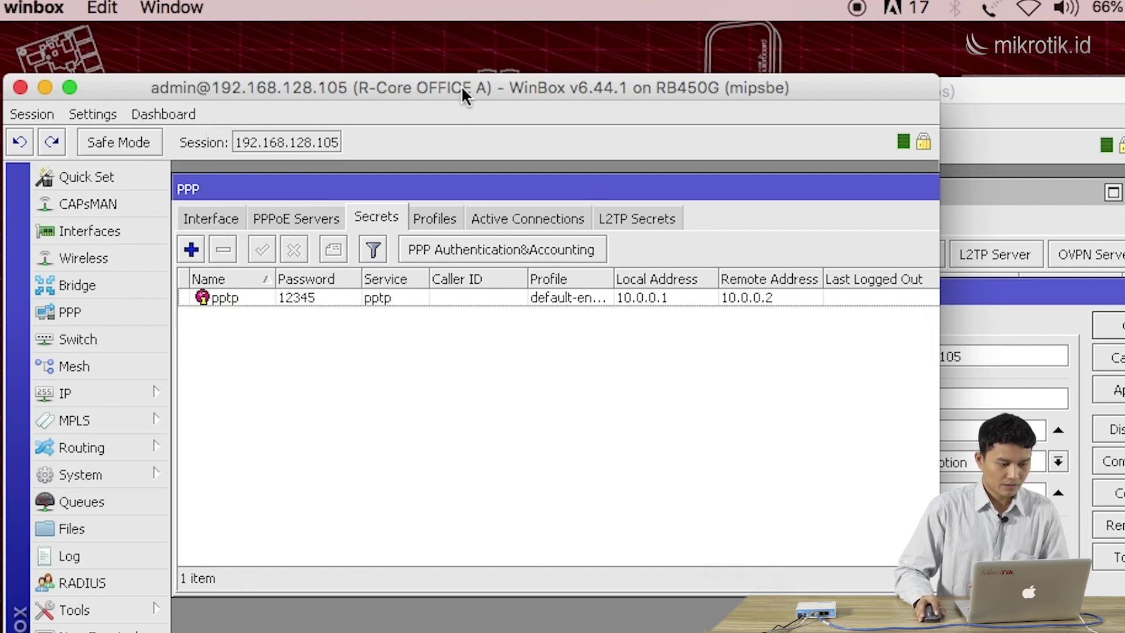
Select the pptp secret to read its password, then minimize the Office A window
left_click_drag(462, 85, 489, 91)
left_click(363, 302)
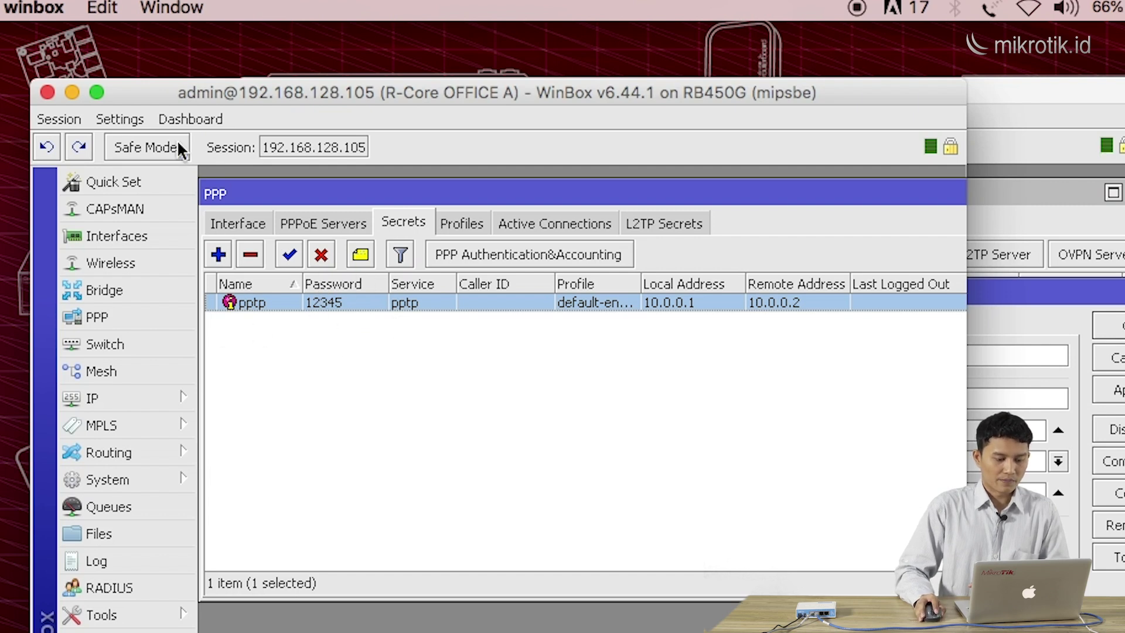
left_click(72, 92)
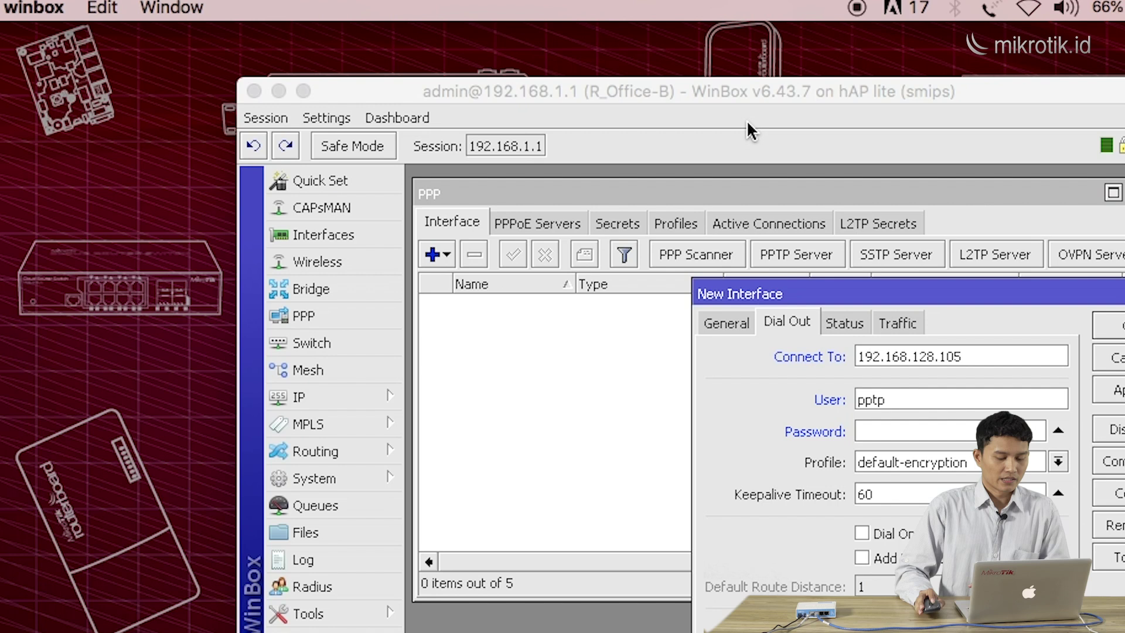
Enter the secret's password, choose profile default-encryption, and save the PPTP client with OK
left_click_drag(734, 103, 708, 94)
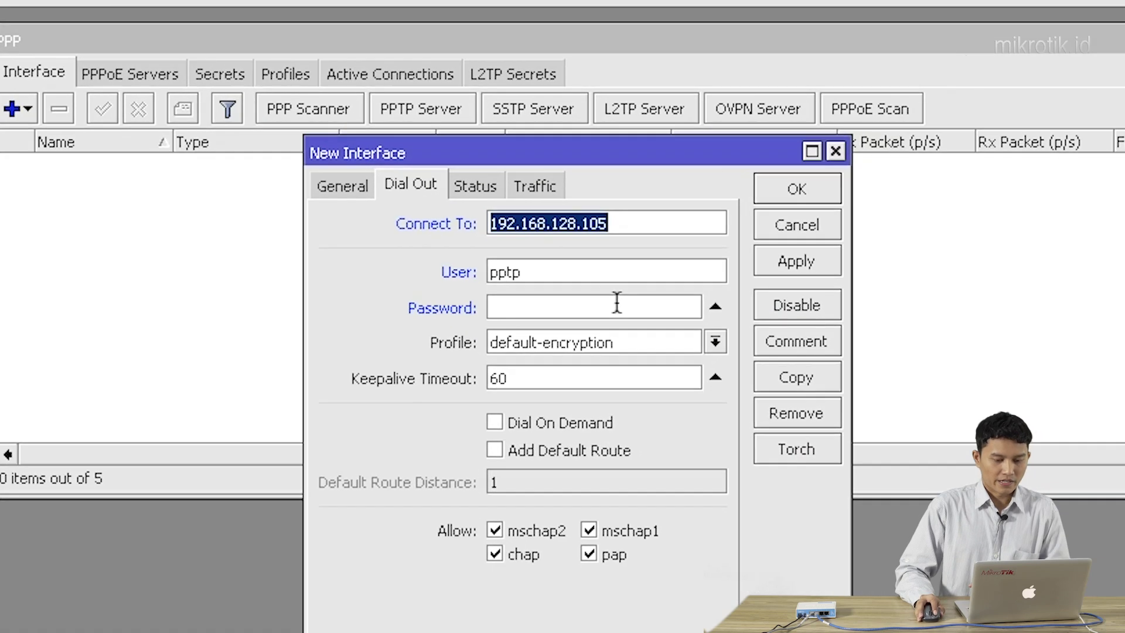
left_click(618, 303)
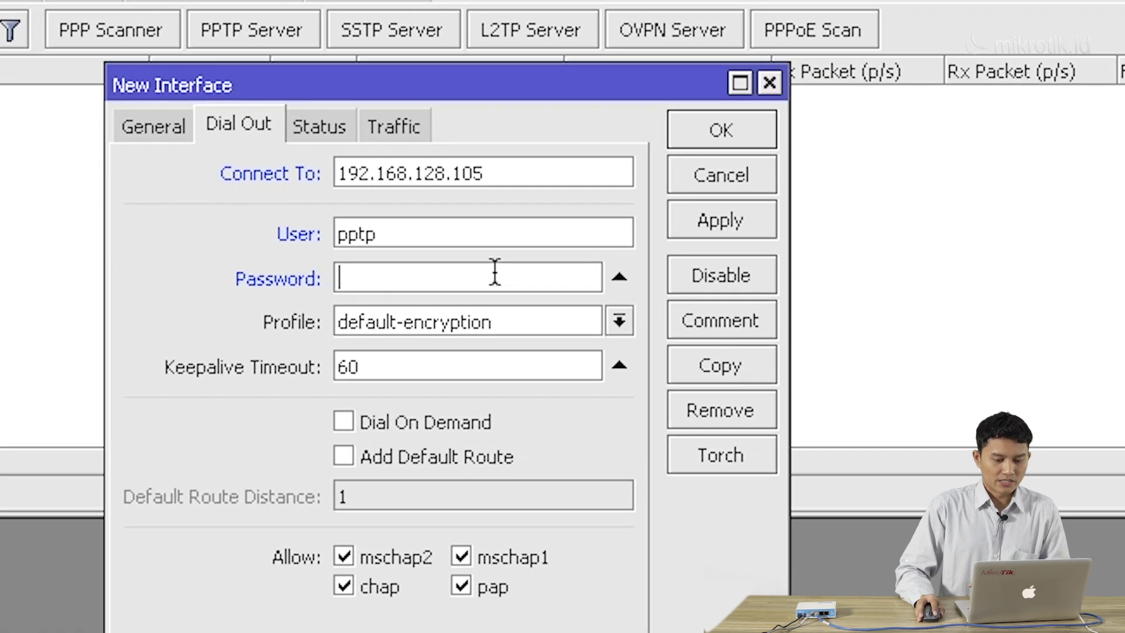
type("*****")
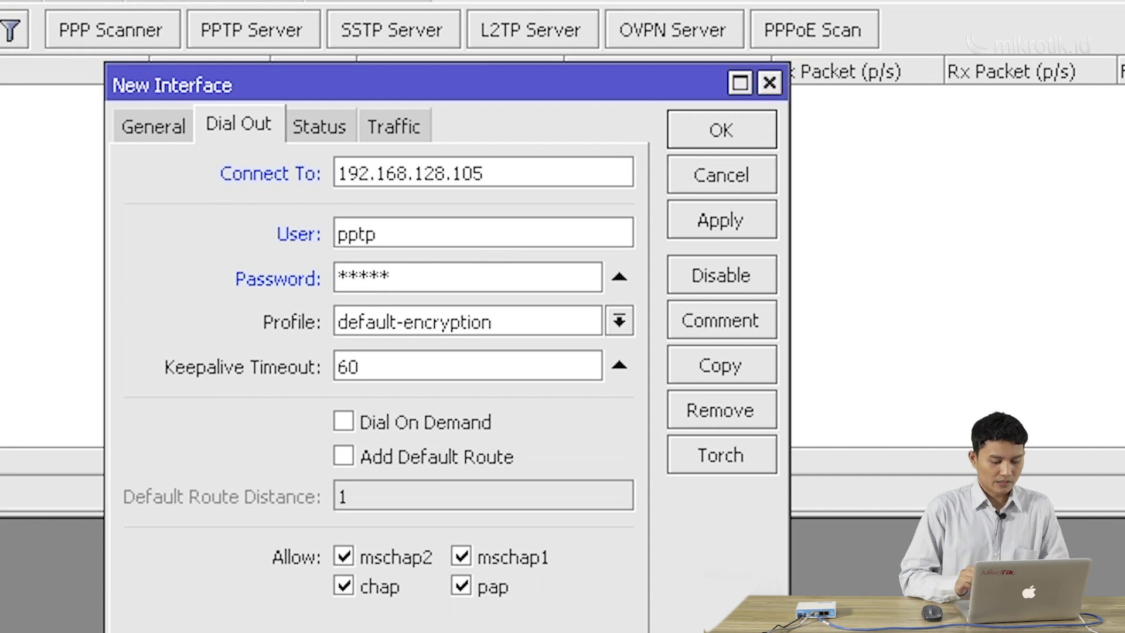
left_click(619, 277)
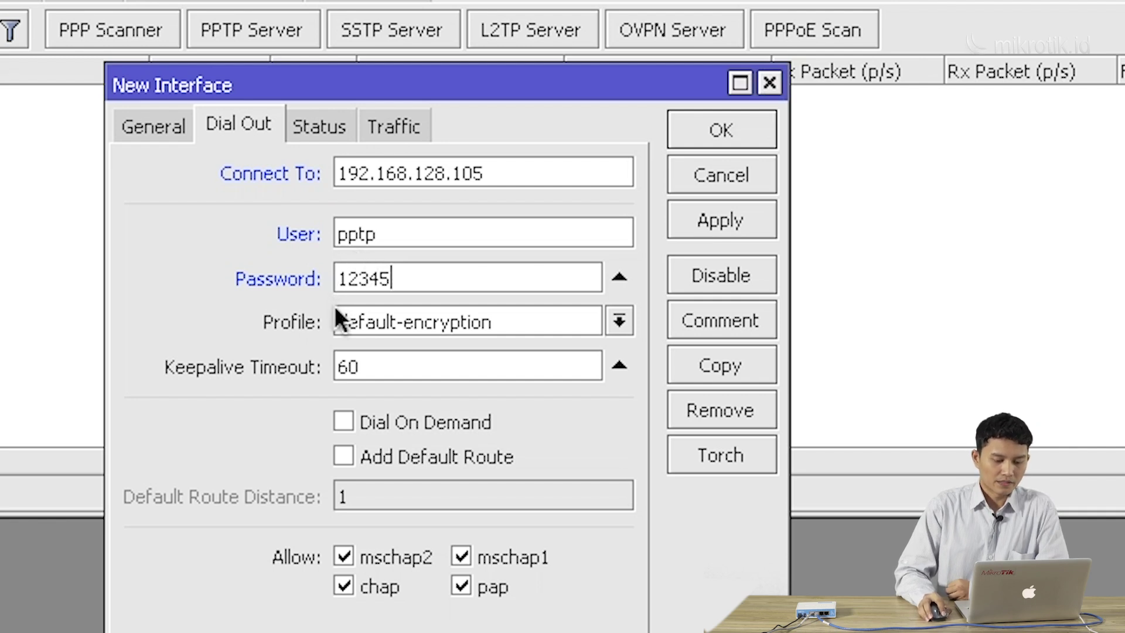
left_click(397, 317)
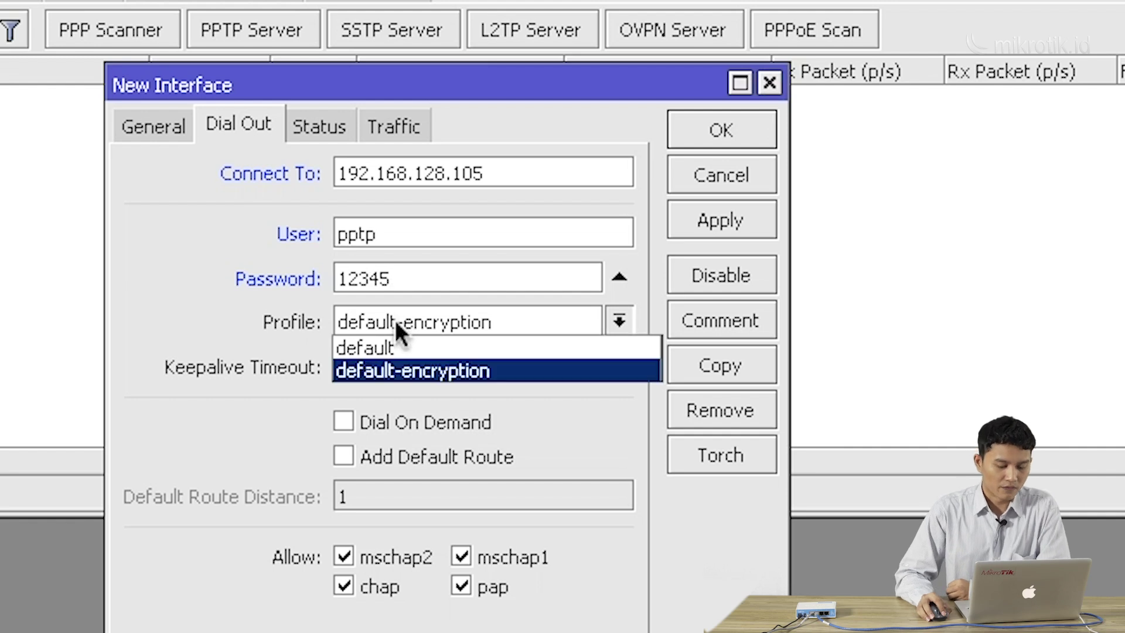
left_click(412, 363)
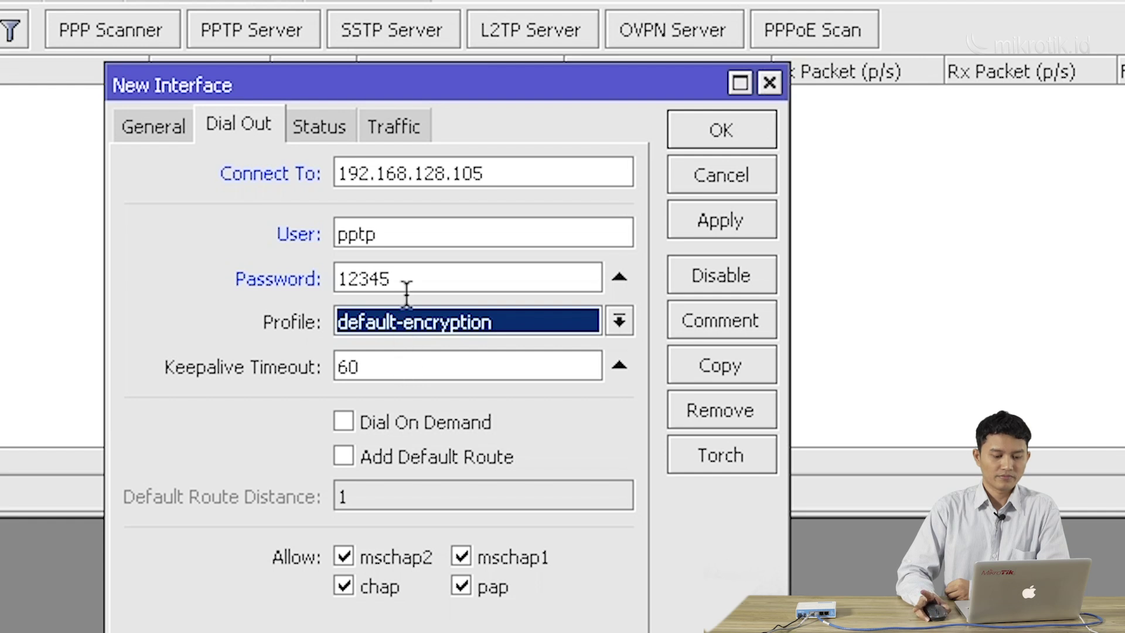
left_click_drag(433, 95, 419, 85)
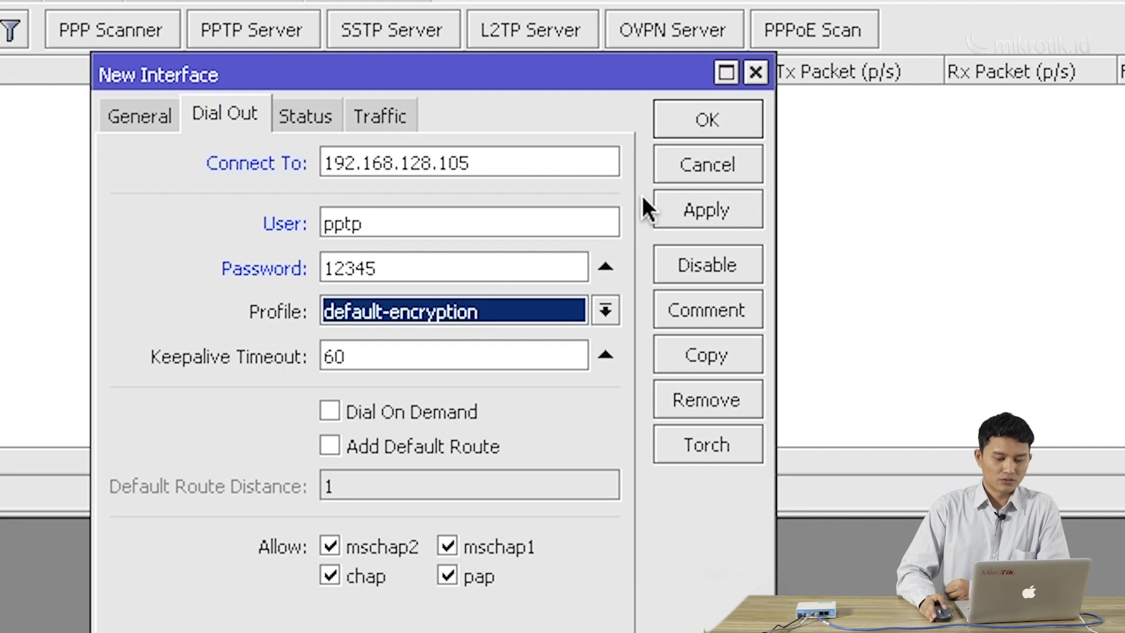
left_click(692, 124)
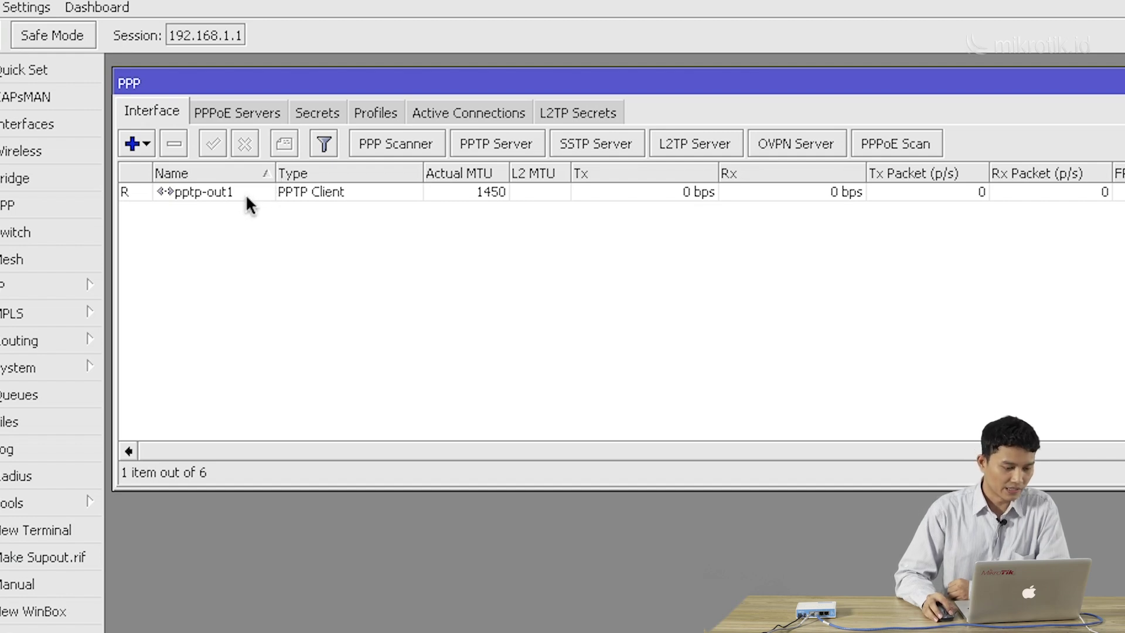
Check that pptp-out1 is running with Actual MTU 1450, then exit full screen on Office-B
left_click_drag(284, 92, 286, 87)
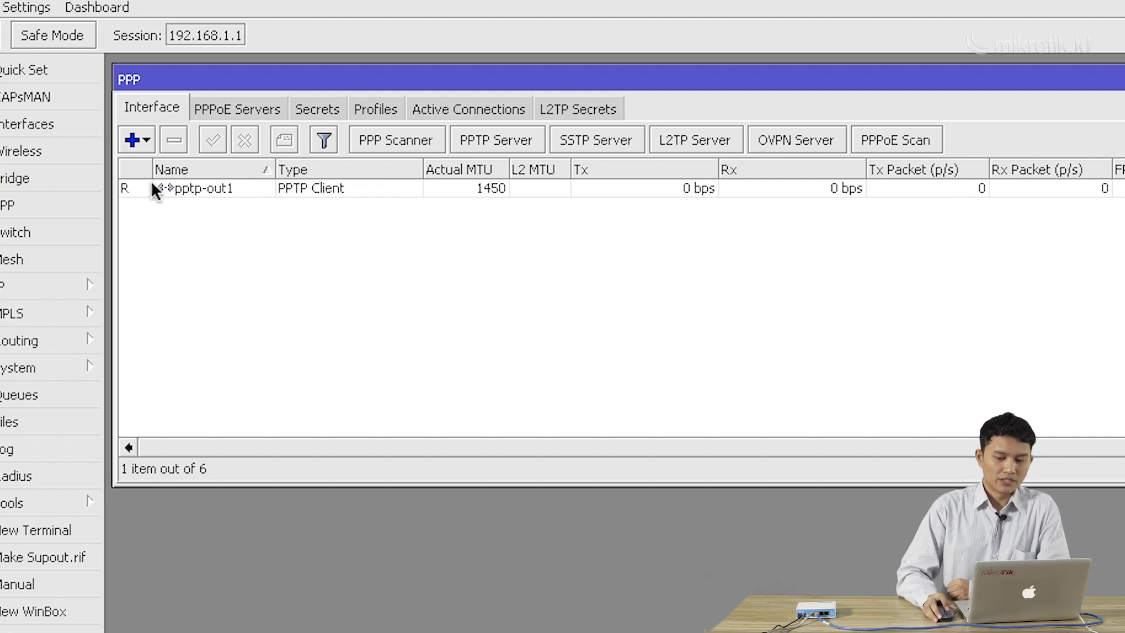
mouse_move(150, 178)
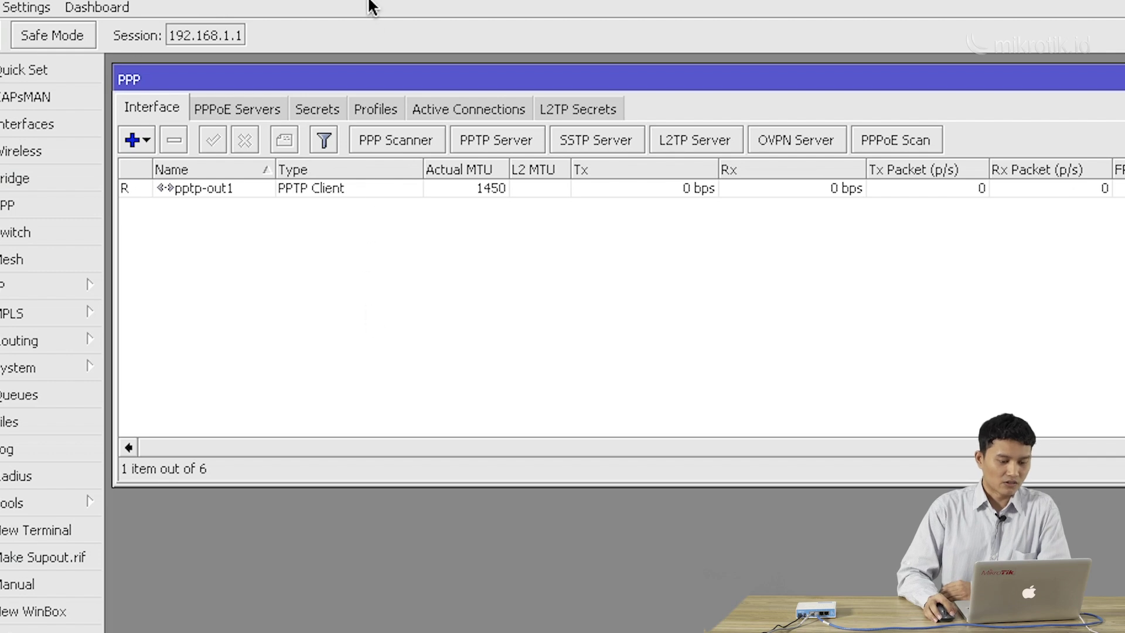
mouse_move(353, 1)
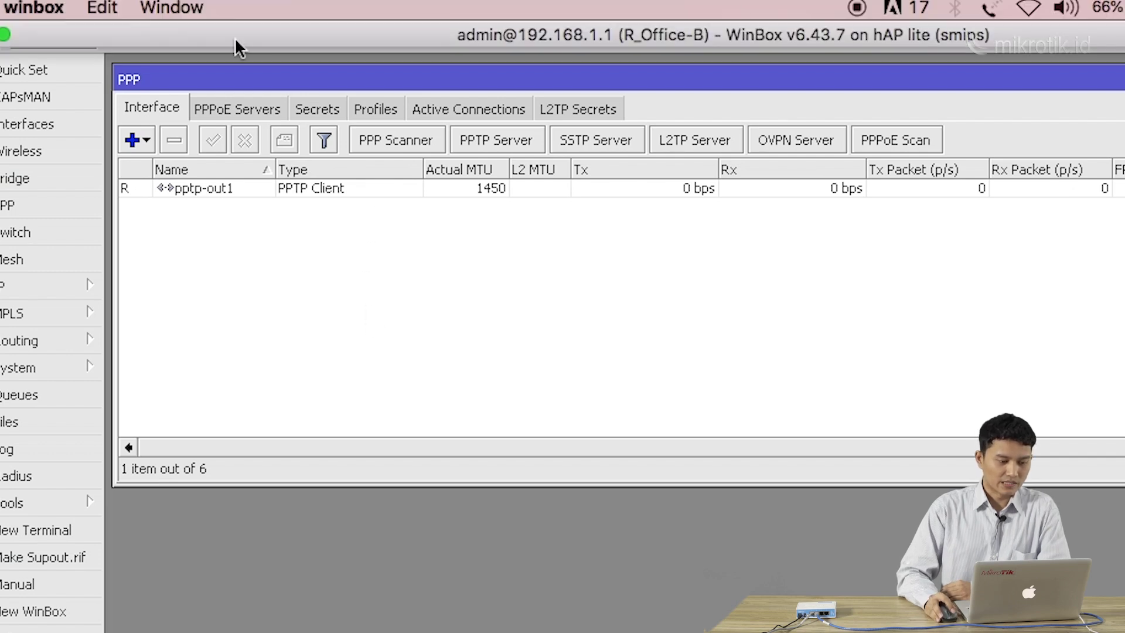
left_click(6, 35)
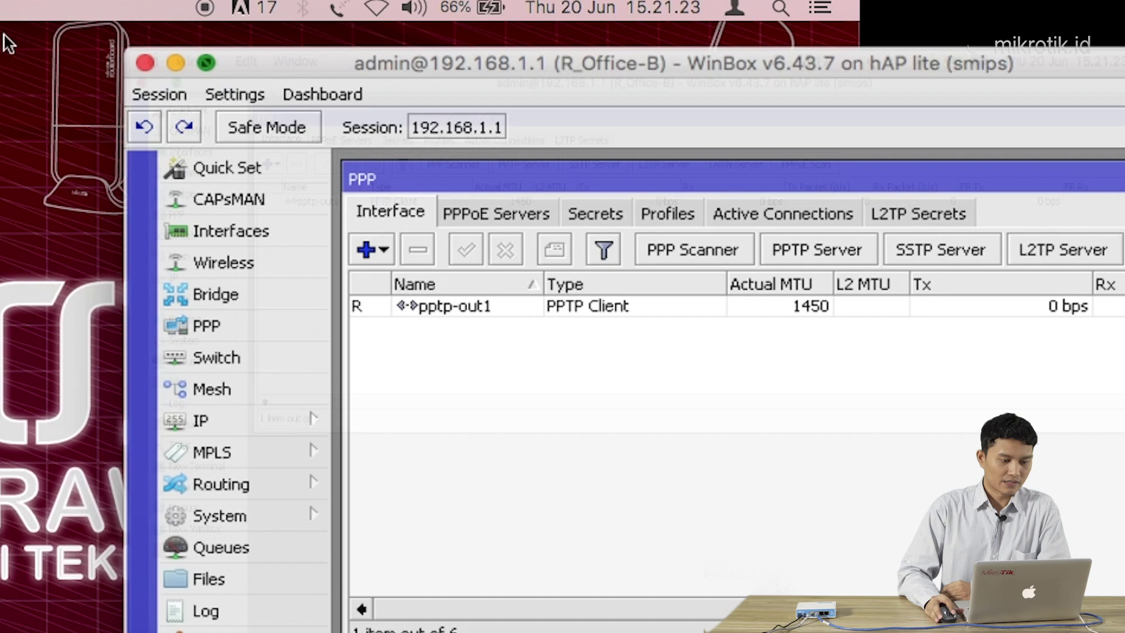
Restore the Office A window to full screen and minimize the Office-B window
left_click(880, 632)
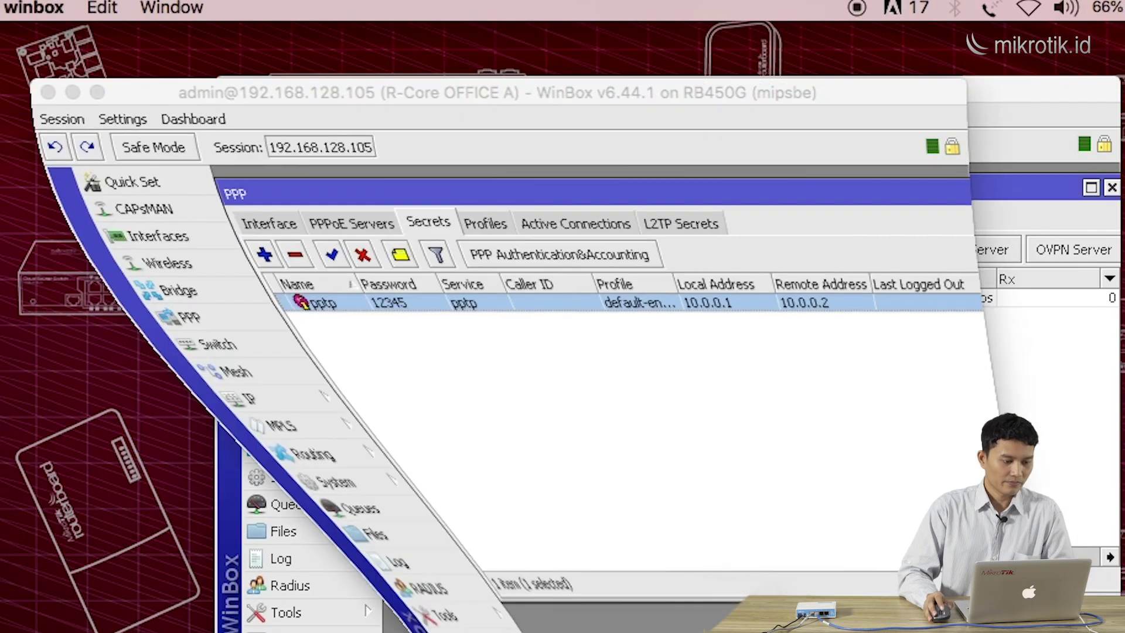
left_click(1009, 122)
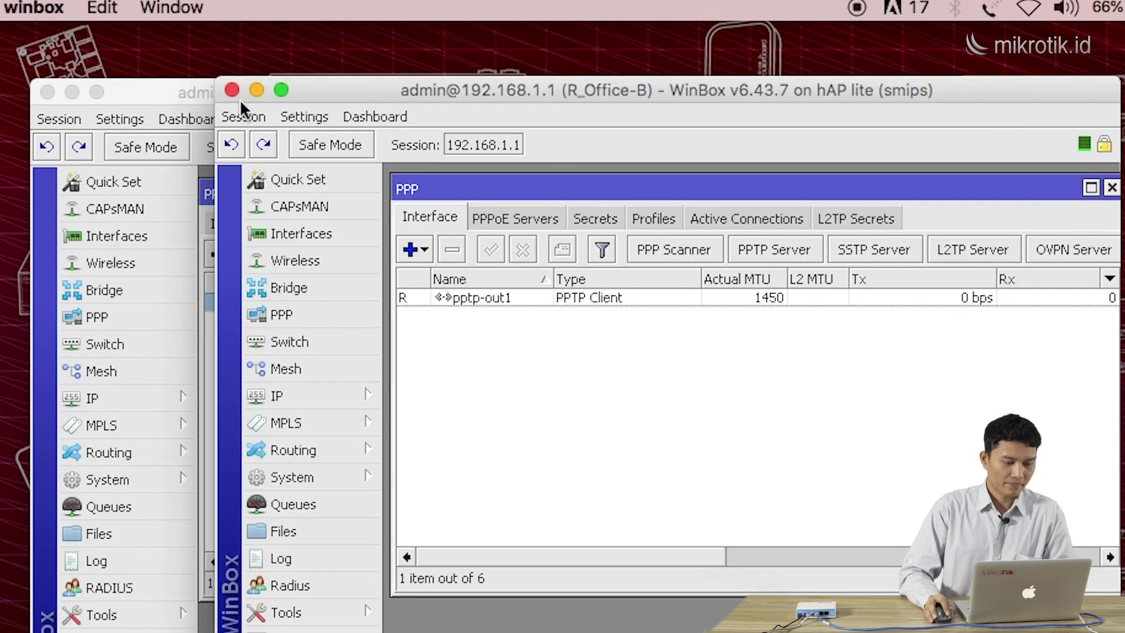
left_click(256, 90)
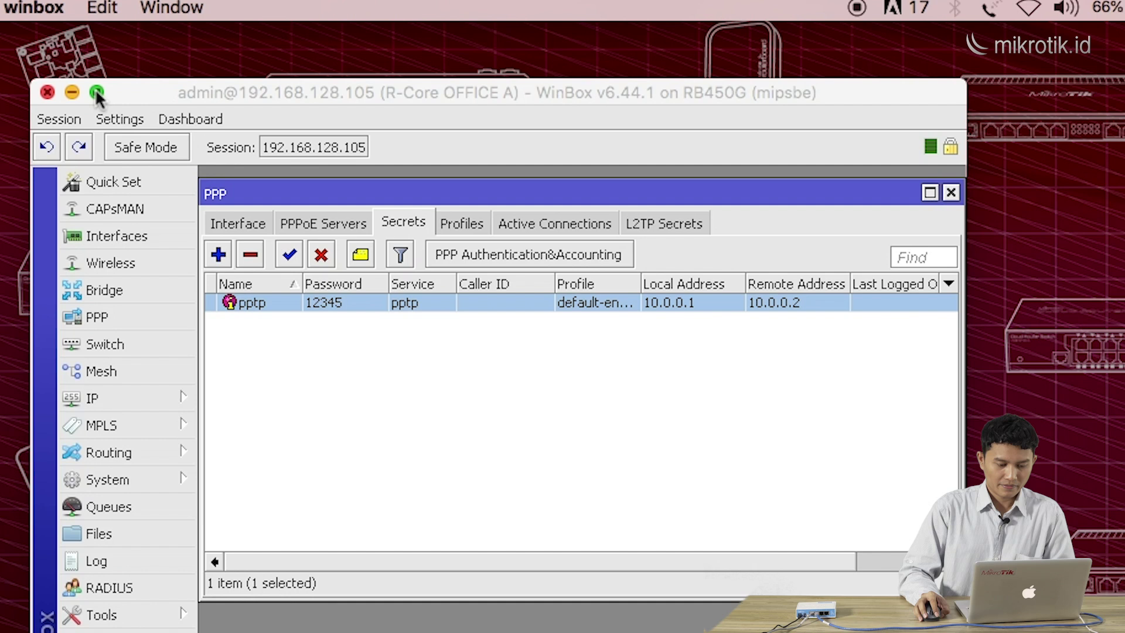
left_click(97, 92)
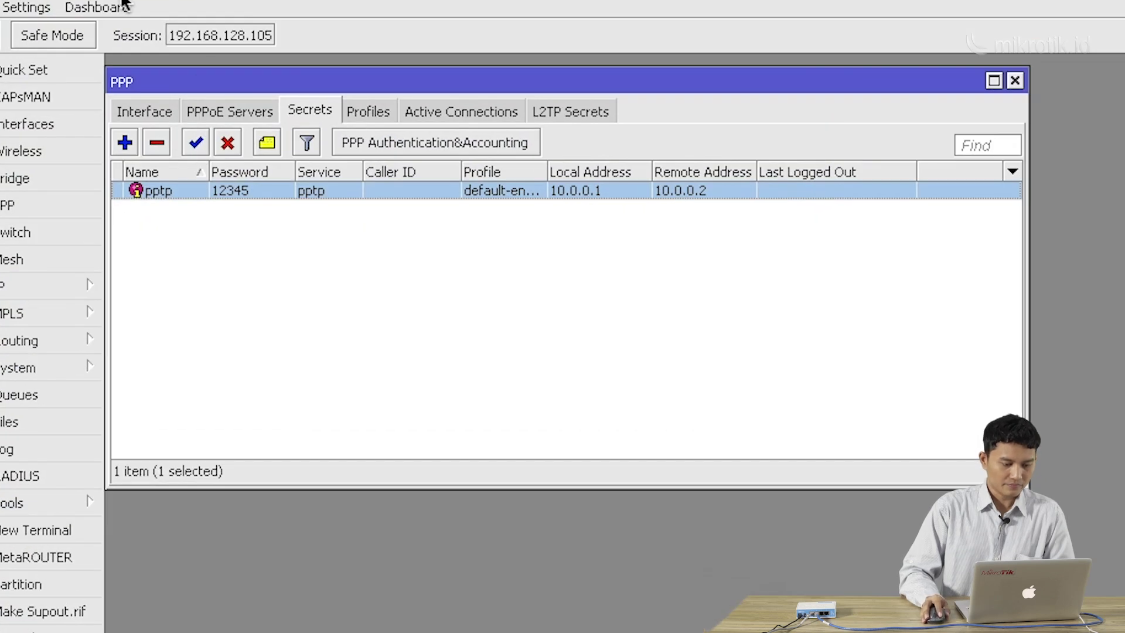
Check Office A's active PPP connection: pptp from 192.168.128.19 at 10.0.0.2, with widened columns
mouse_move(120, 2)
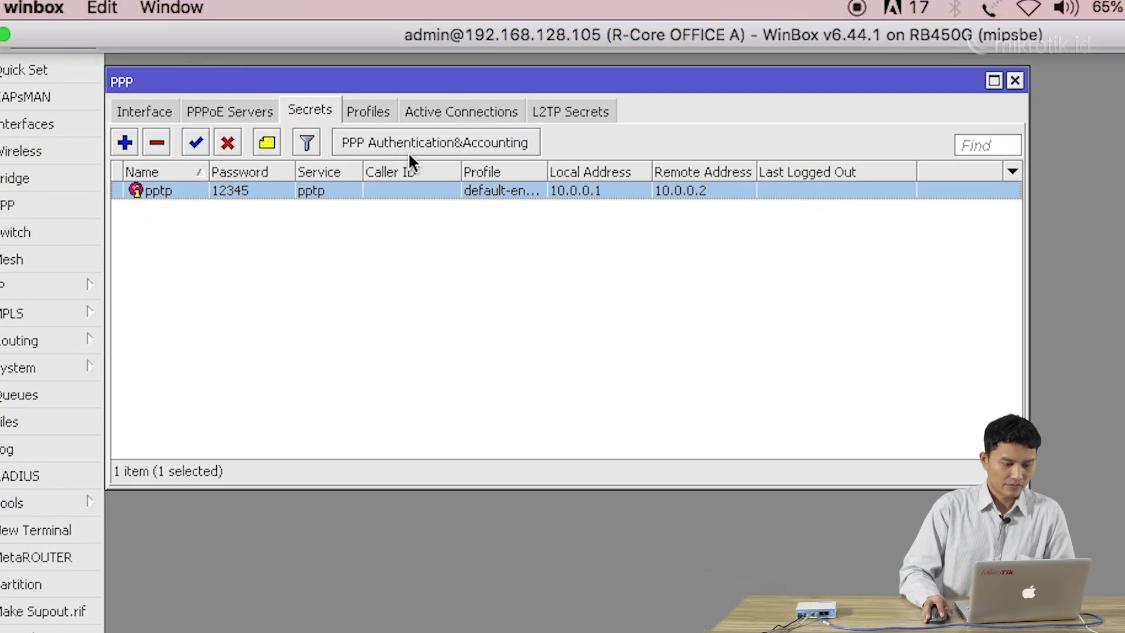
left_click(443, 112)
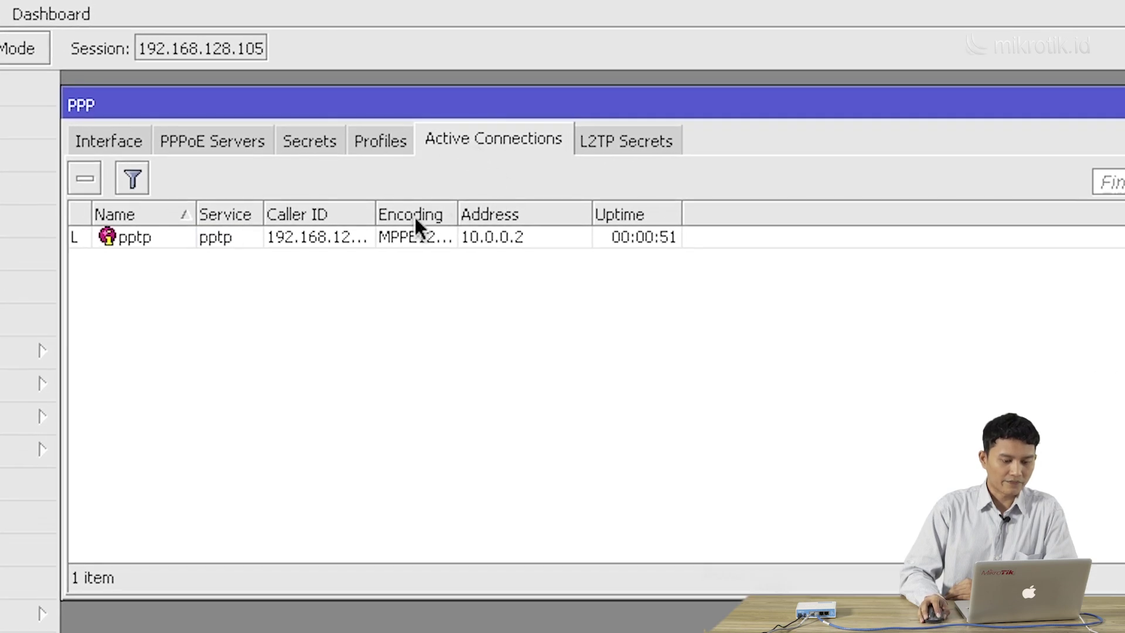
left_click_drag(380, 216, 415, 216)
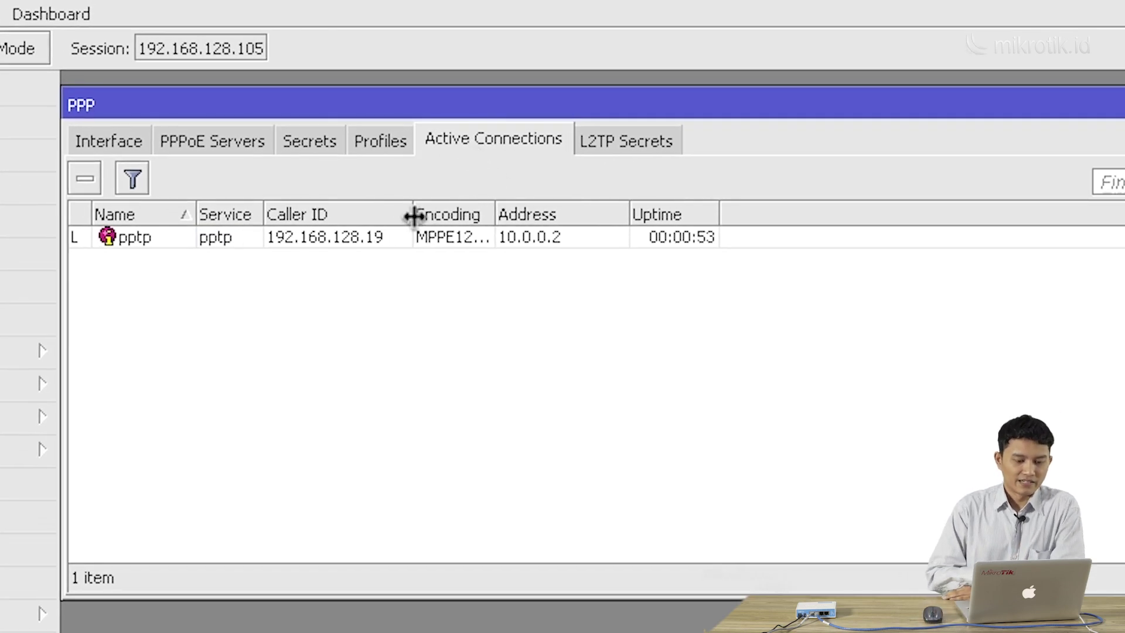
left_click_drag(197, 216, 273, 212)
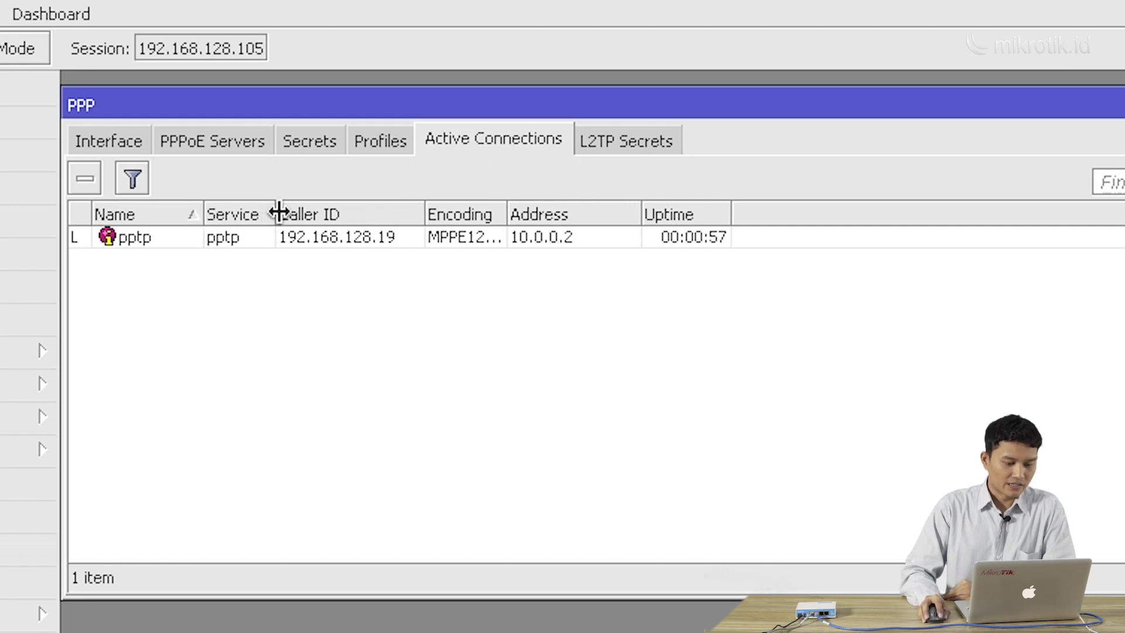
left_click_drag(507, 214, 582, 214)
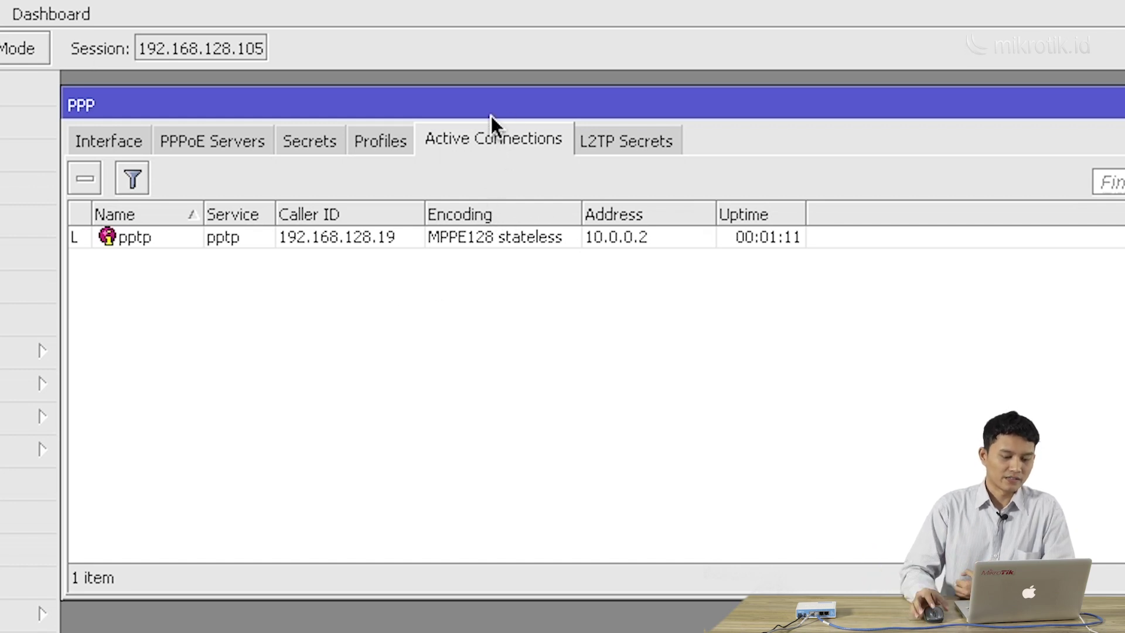
left_click_drag(492, 114, 505, 111)
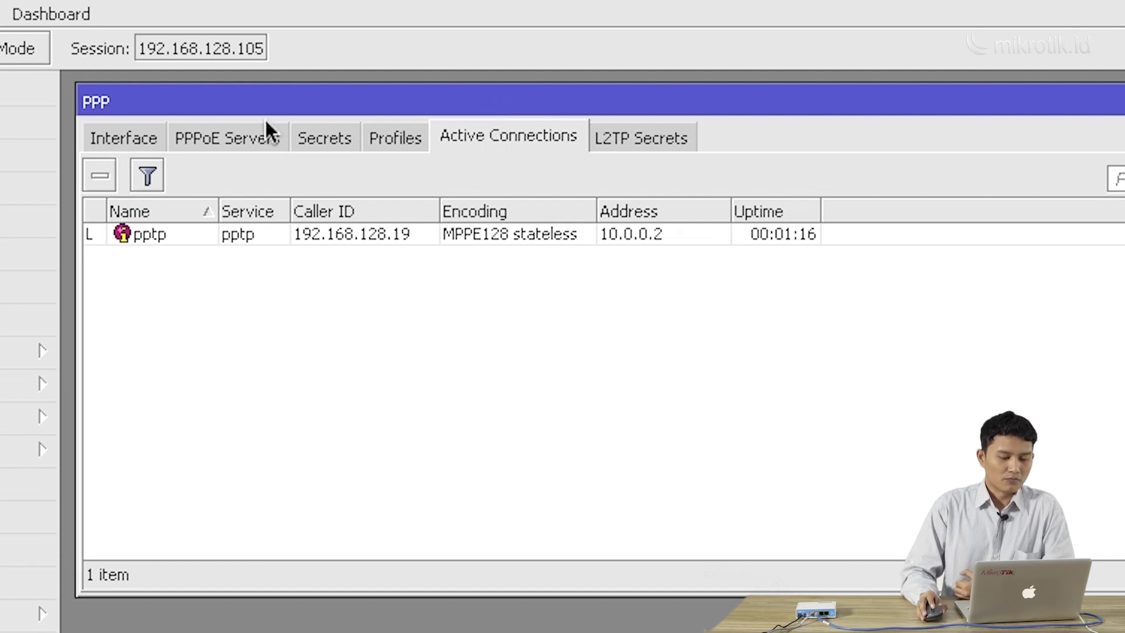
Open Office A's IP address list, showing dynamic 10.0.0.1 on <pptp-pptp>
left_click(136, 353)
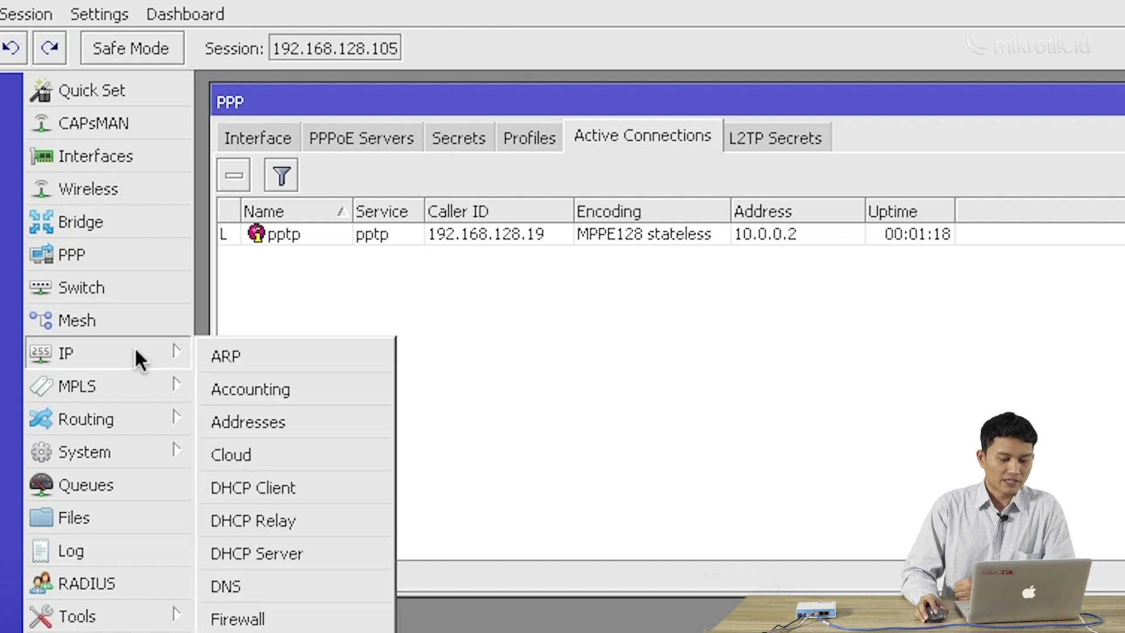
left_click(276, 422)
left_click_drag(1061, 414, 840, 271)
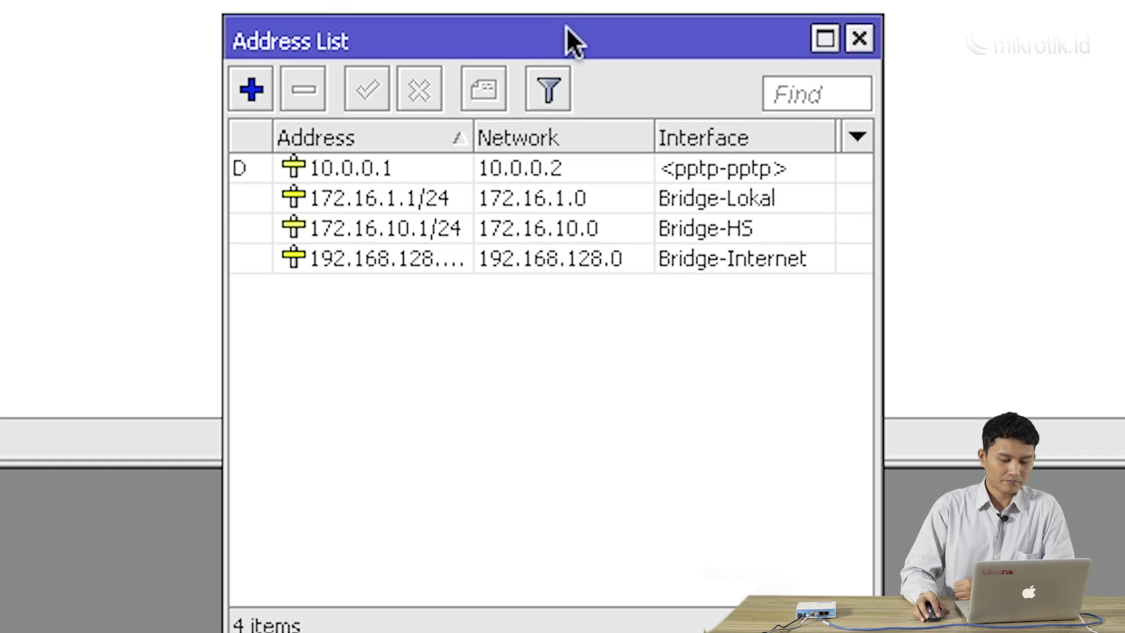
Select the 10.0.0.1 tunnel address, compare with the active connection, then deselect it
left_click(537, 165)
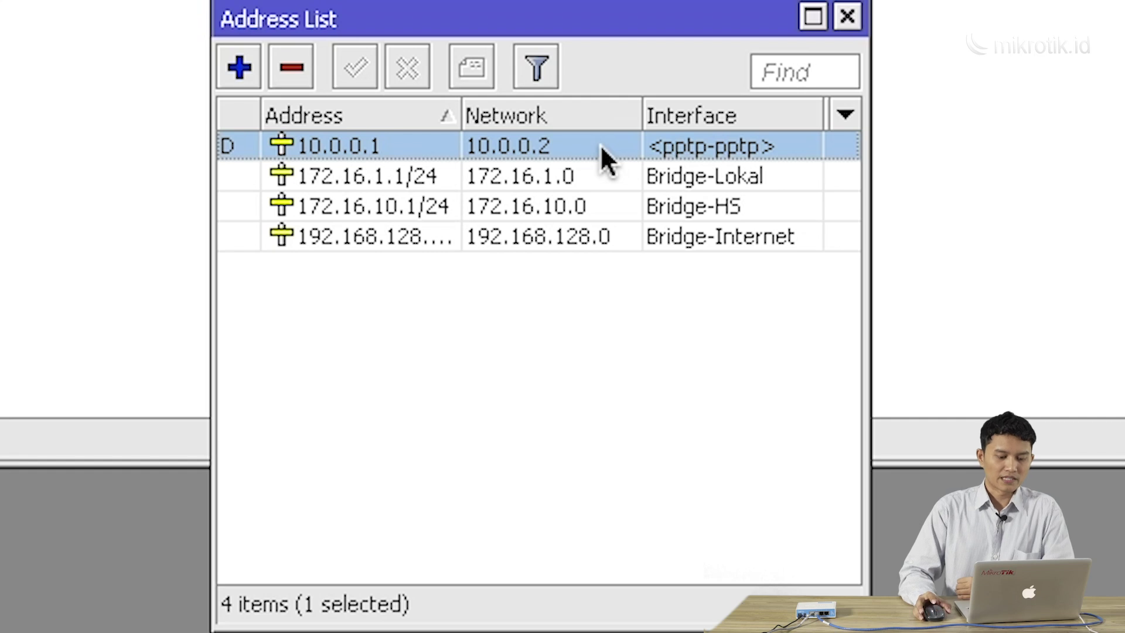
left_click_drag(598, 17, 470, 40)
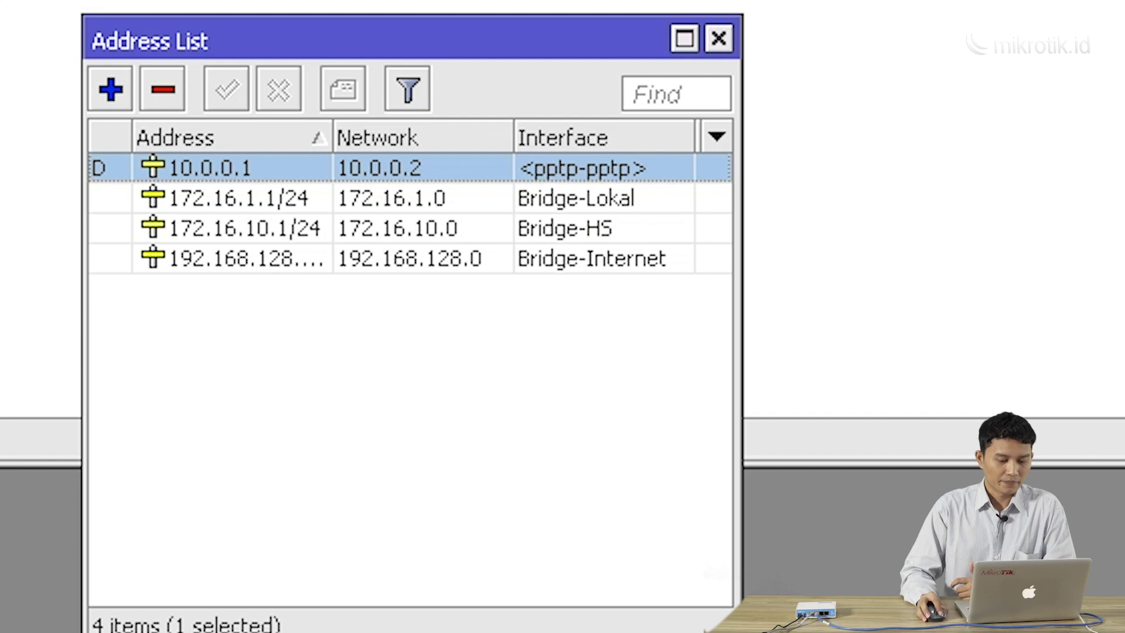
left_click(480, 70)
left_click(333, 536)
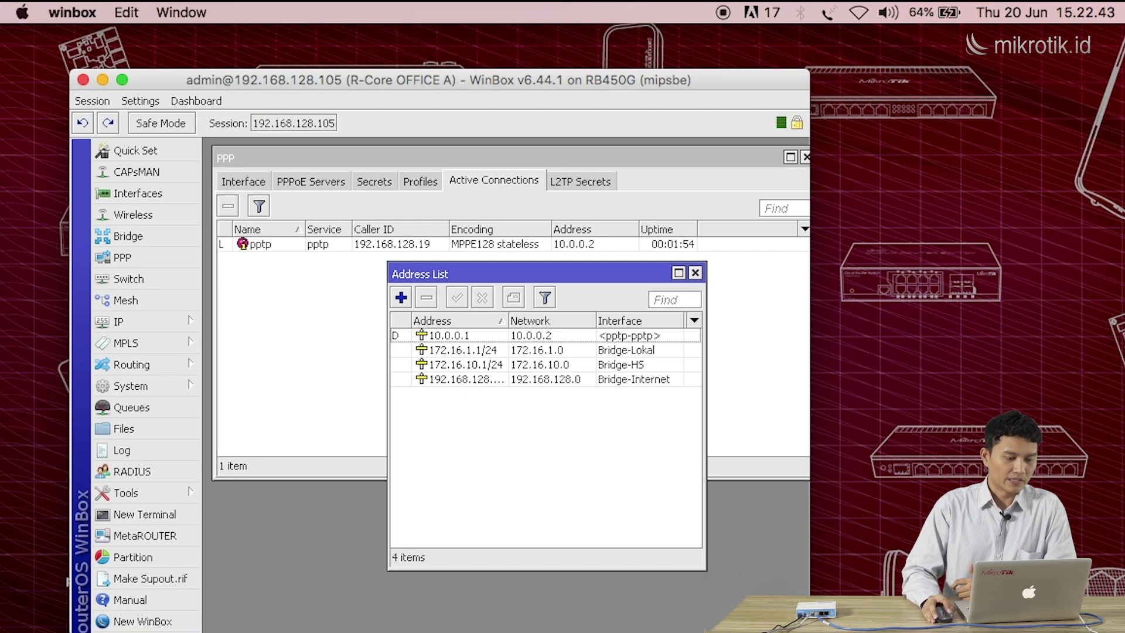
Restore the Office B window and arrange it beside the Office A window
left_click(718, 631)
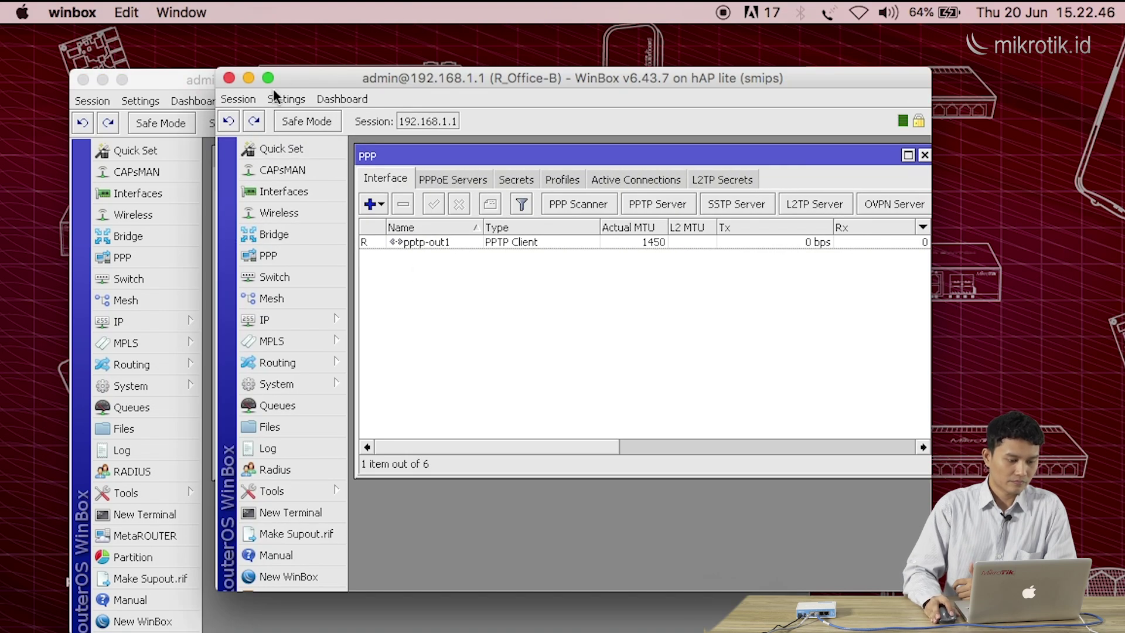
left_click_drag(311, 82, 600, 109)
left_click_drag(427, 83, 367, 70)
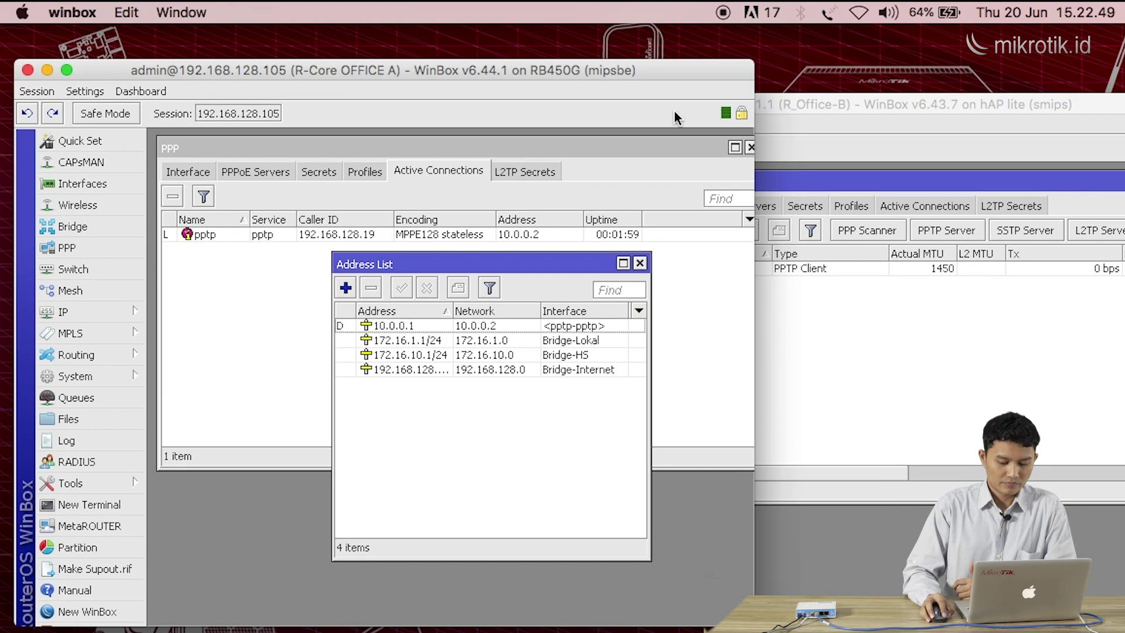
left_click_drag(909, 106, 906, 93)
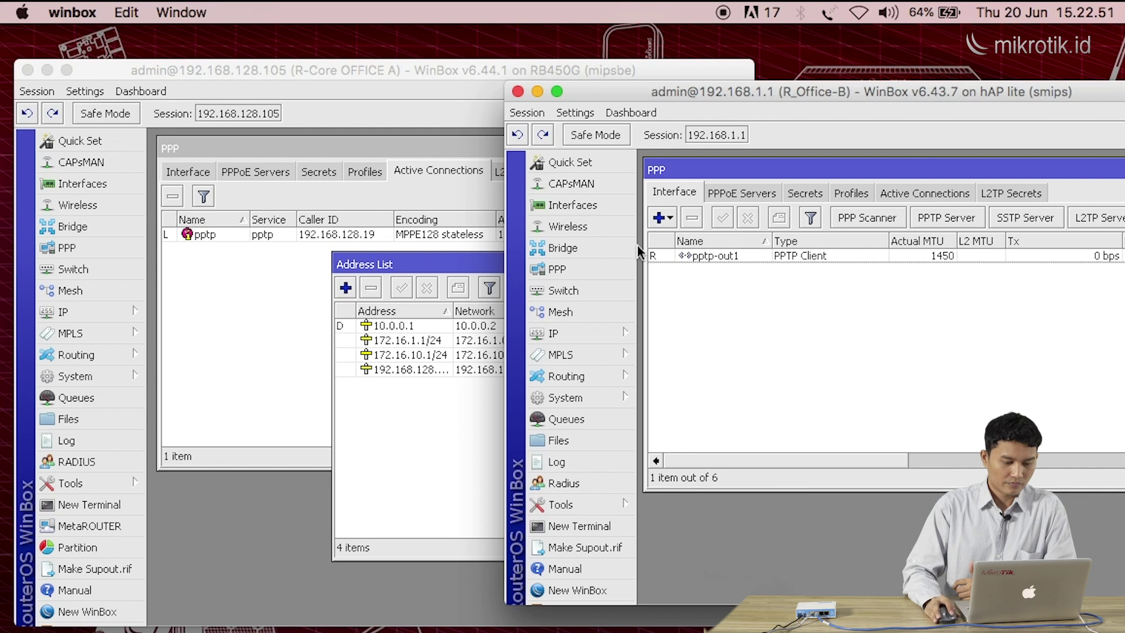
Open Office B's IP address list, select tunnel address 10.0.0.2 and widen the Address column
left_click(612, 333)
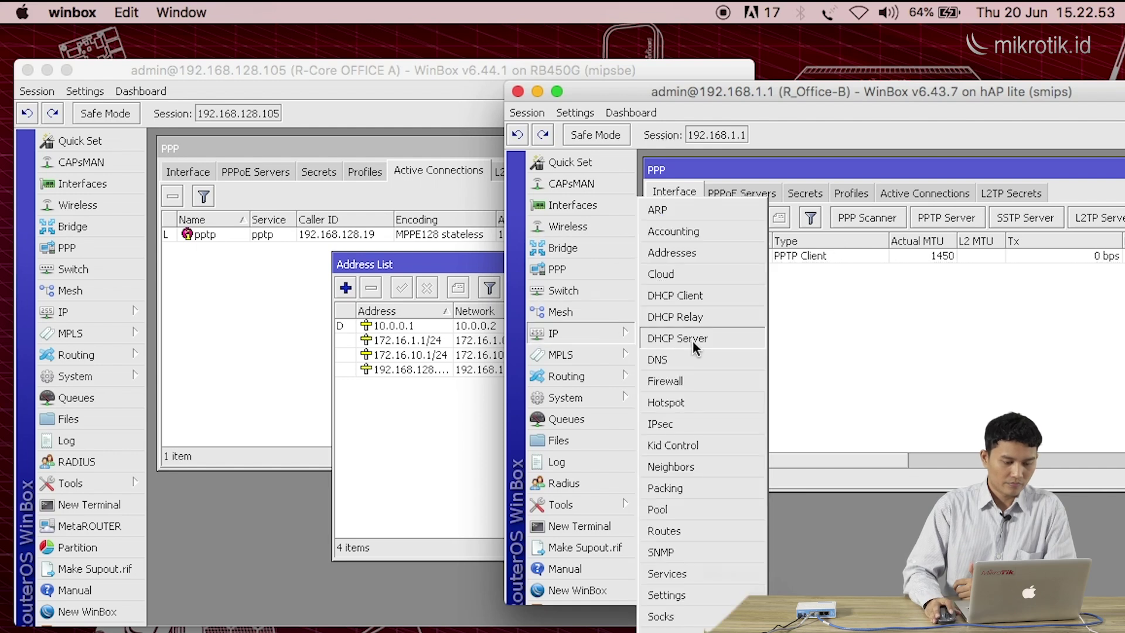
left_click(695, 265)
left_click_drag(671, 92, 687, 80)
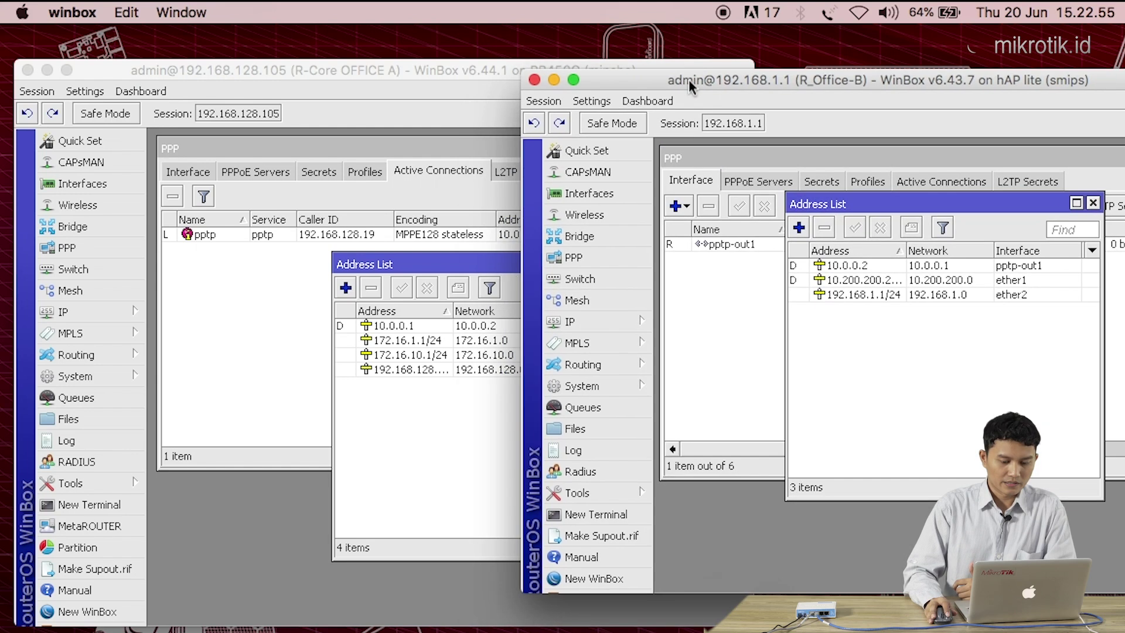
left_click_drag(333, 75, 314, 73)
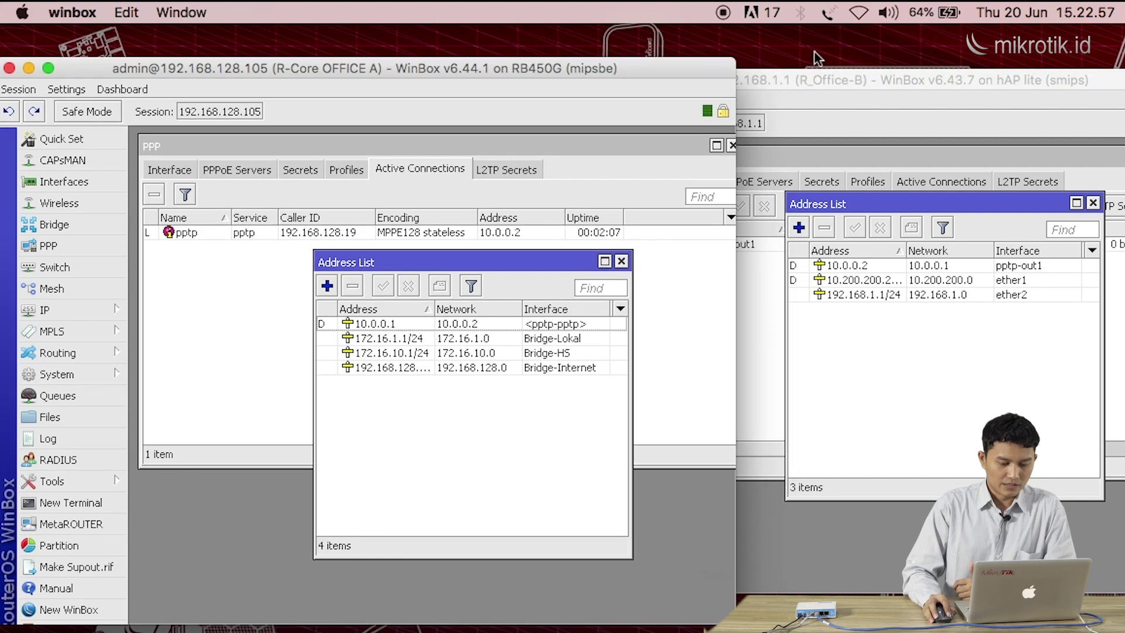
left_click_drag(817, 74, 811, 73)
left_click(905, 265)
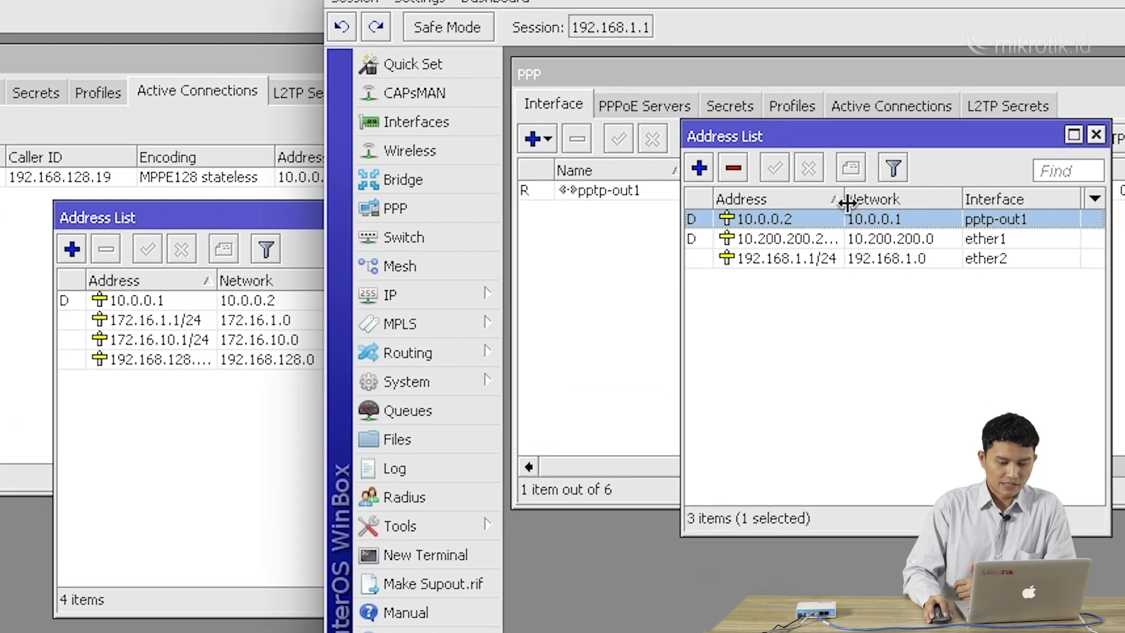
left_click_drag(848, 202, 863, 200)
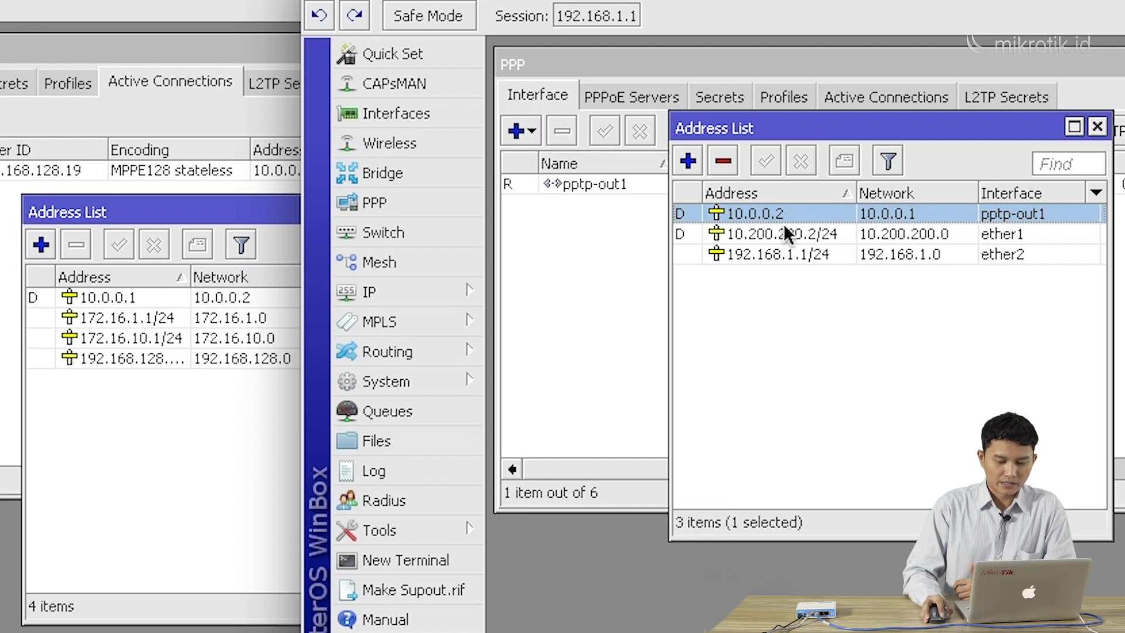
Cross-check the pptp-out1 interface, reselect 10.0.0.2, and arrange both router windows
left_click_drag(769, 126, 625, 233)
left_click(627, 181)
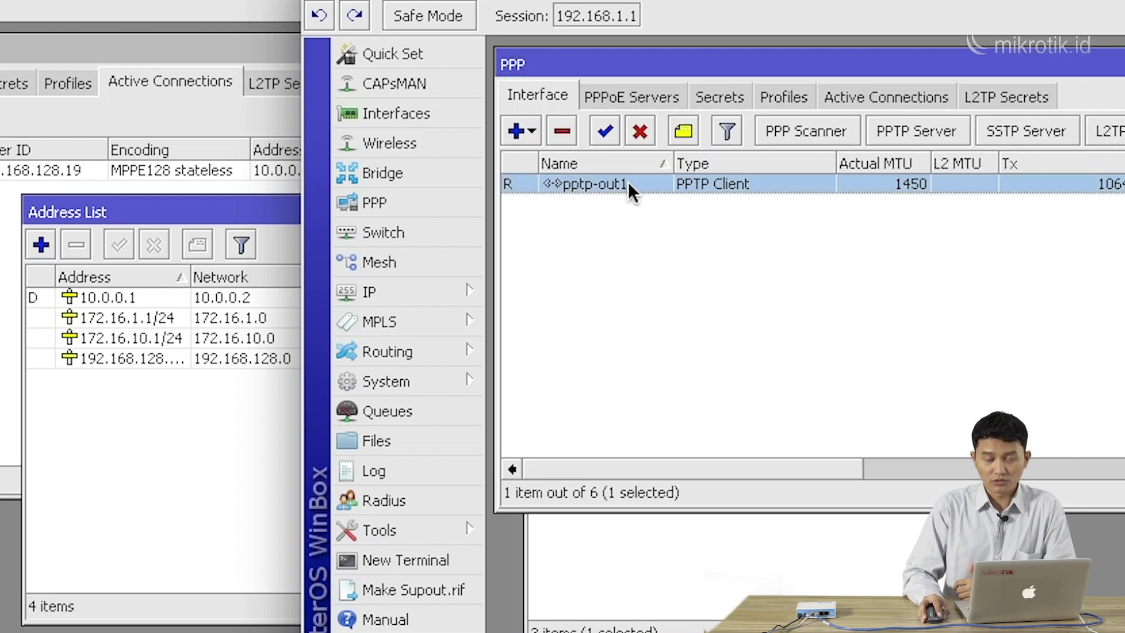
left_click(667, 530)
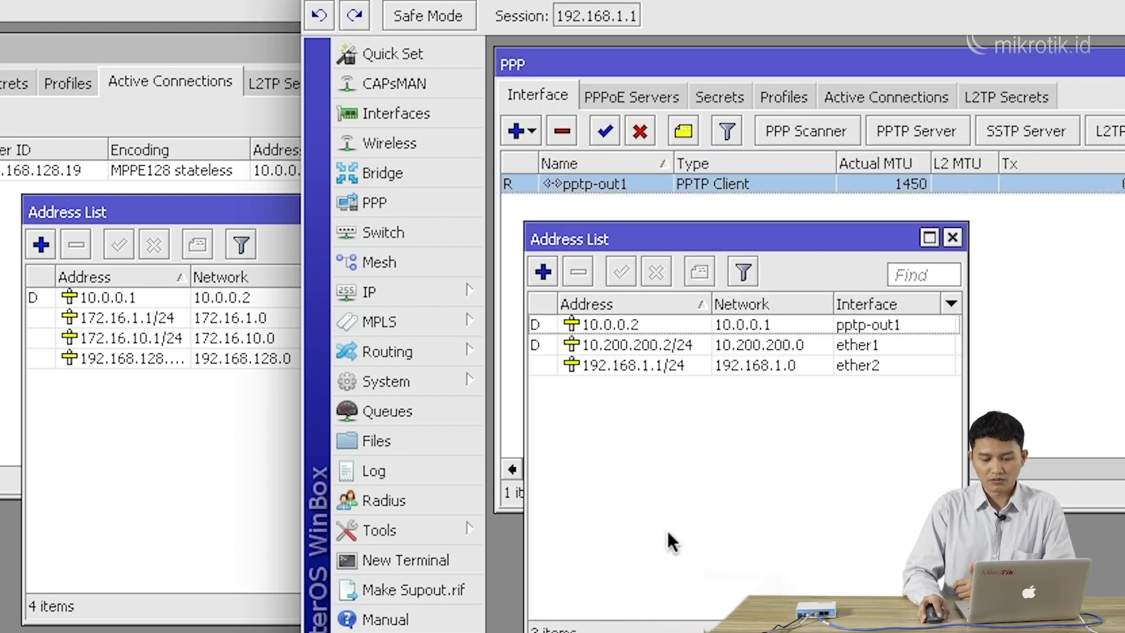
left_click(639, 324)
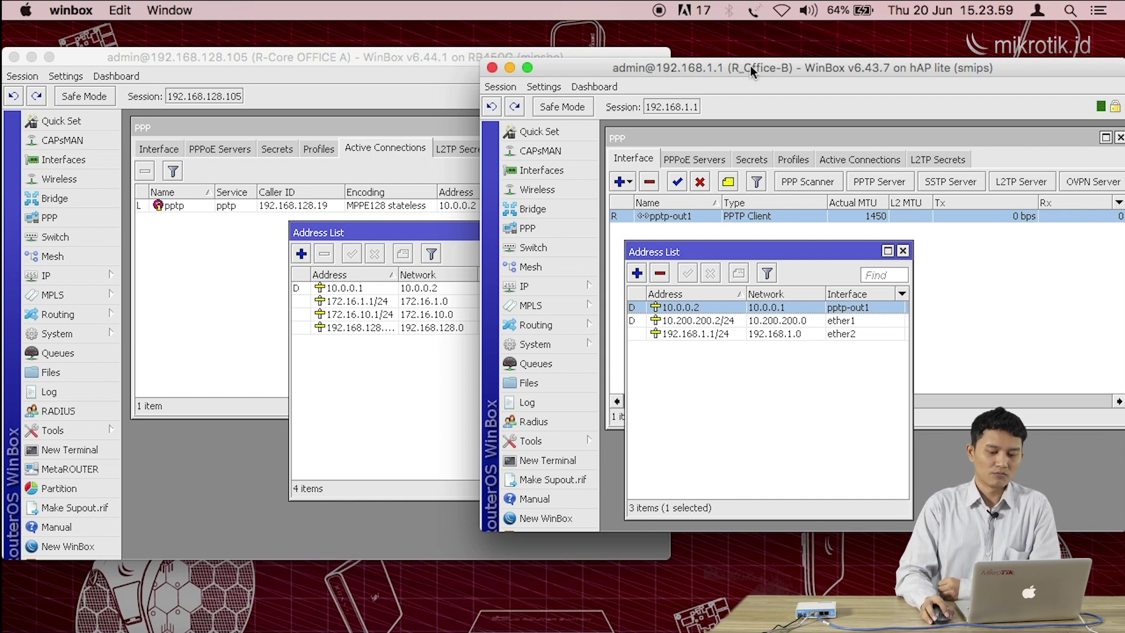
left_click_drag(750, 65, 758, 59)
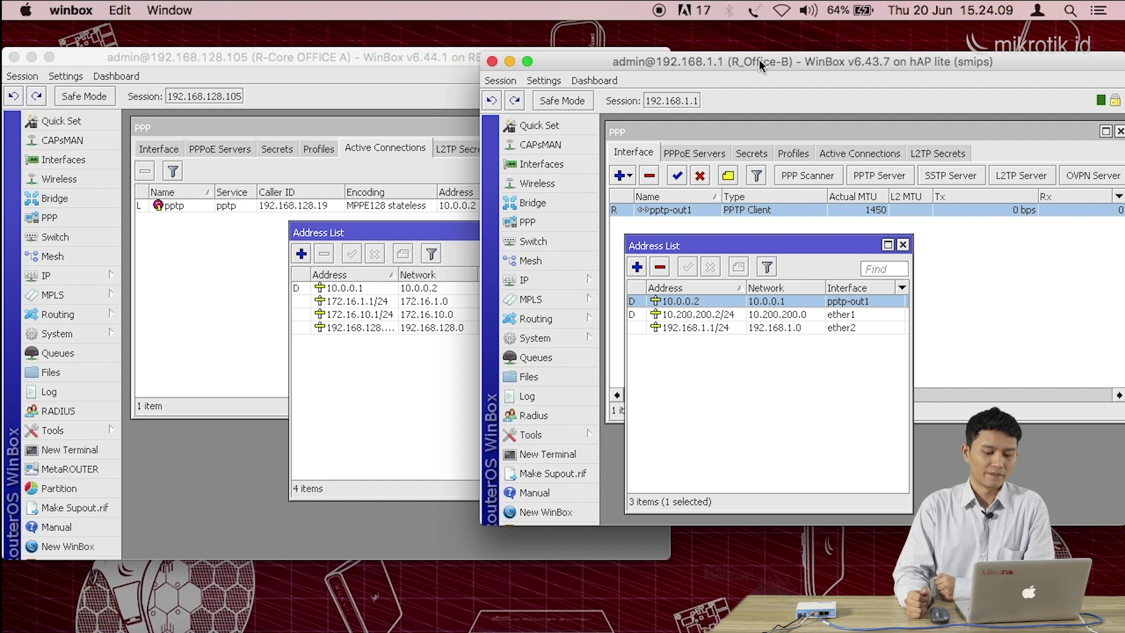
left_click(441, 69)
left_click(769, 54)
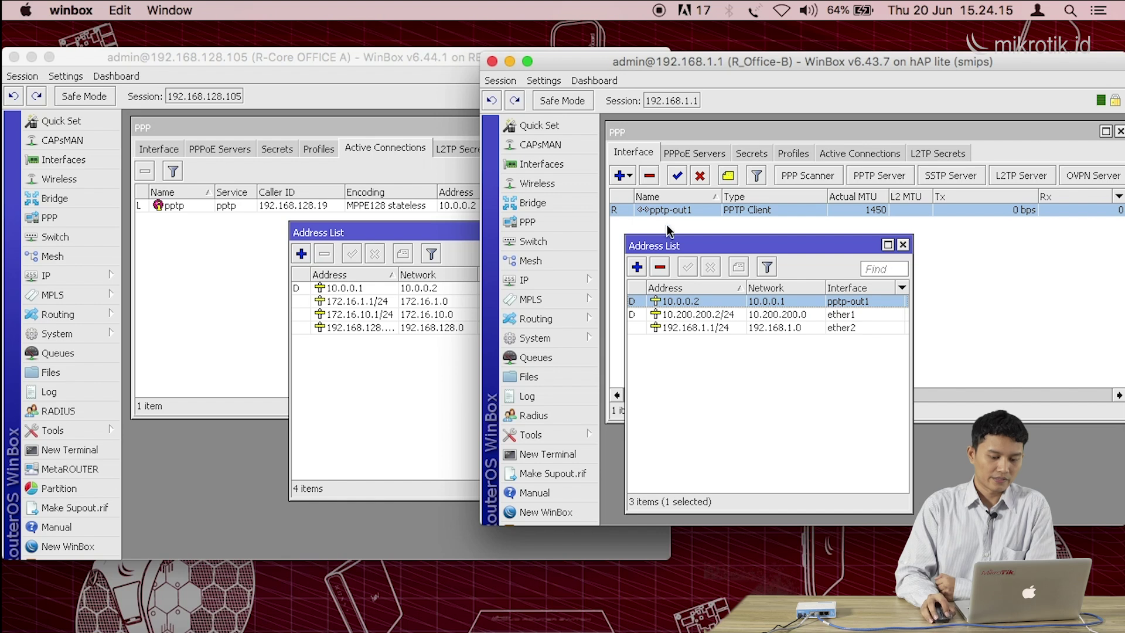
left_click_drag(673, 249, 665, 233)
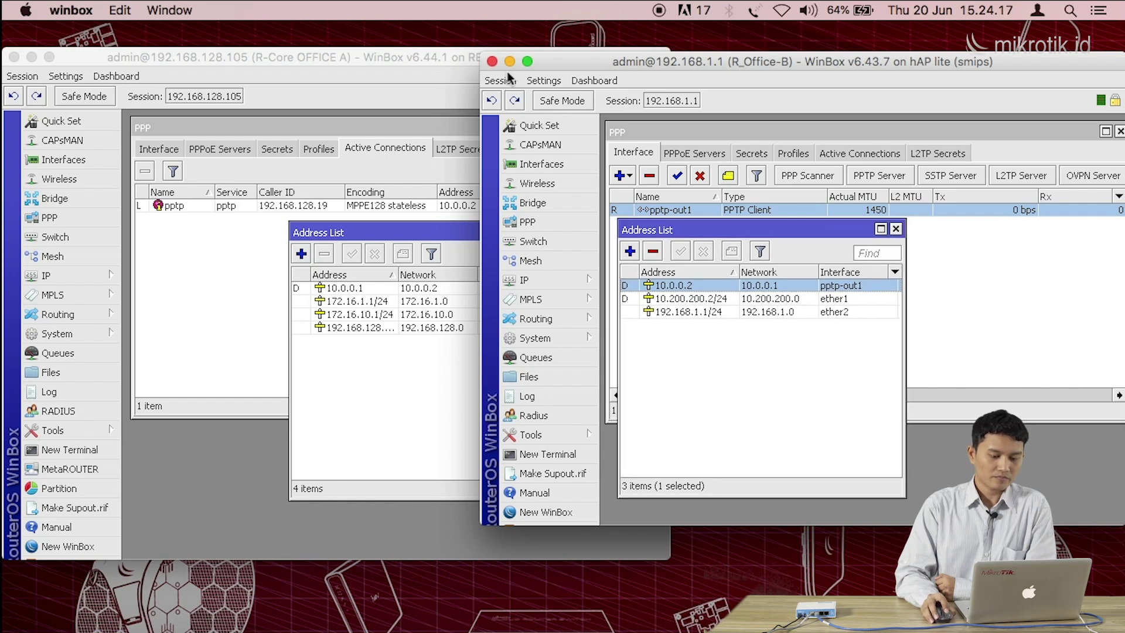
left_click(442, 59)
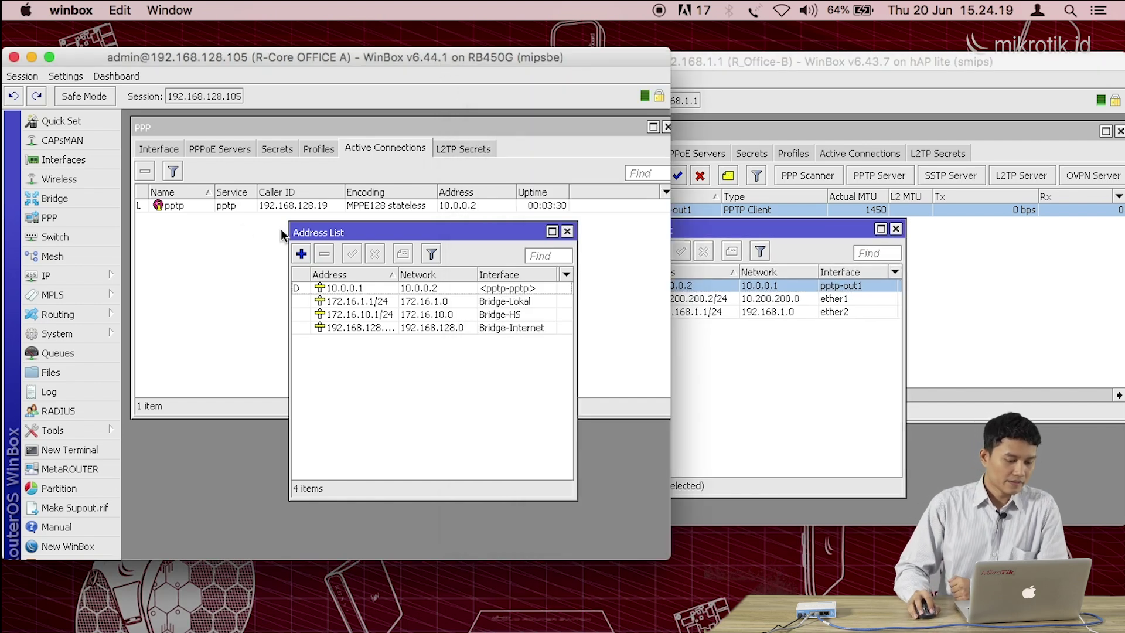
Close Office A's PPP Active Connections and Address List windows
left_click(549, 150)
left_click(667, 128)
left_click_drag(514, 231, 494, 214)
left_click(547, 216)
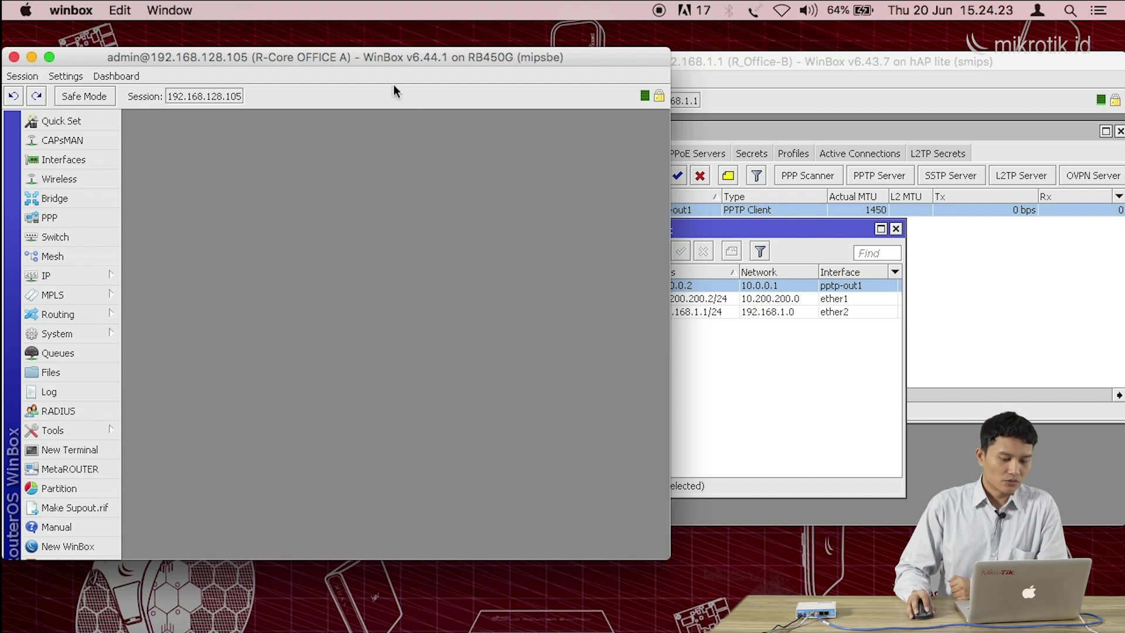
left_click_drag(371, 61, 381, 55)
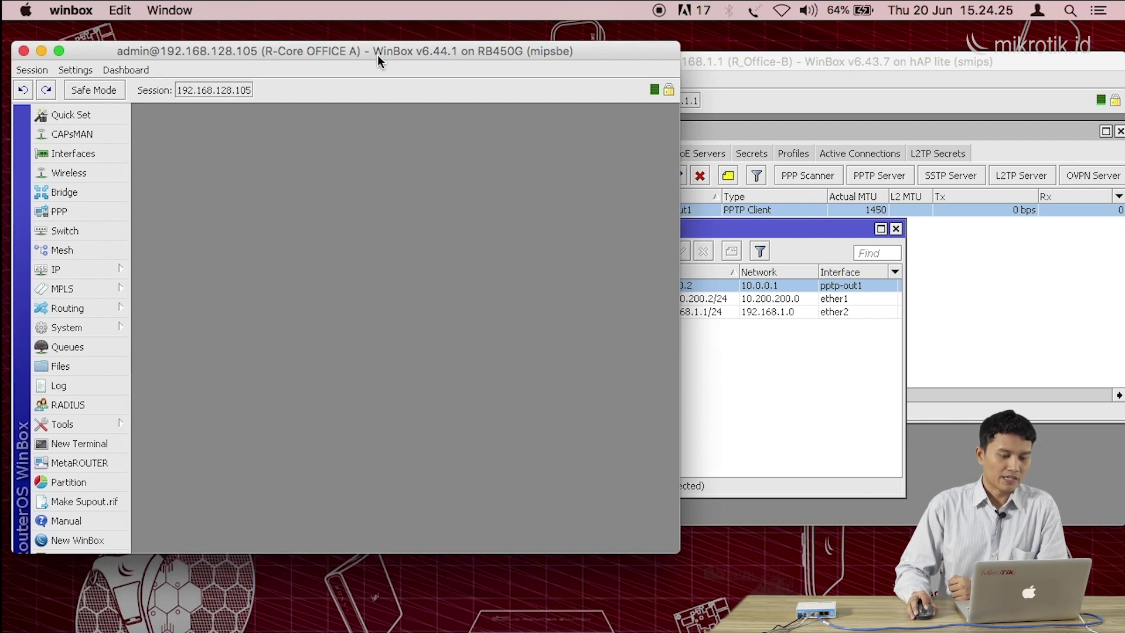
Open Office A's Route List, showing six routes including dynamic 10.0.0.2 via <pptp-pptp>
left_click(90, 269)
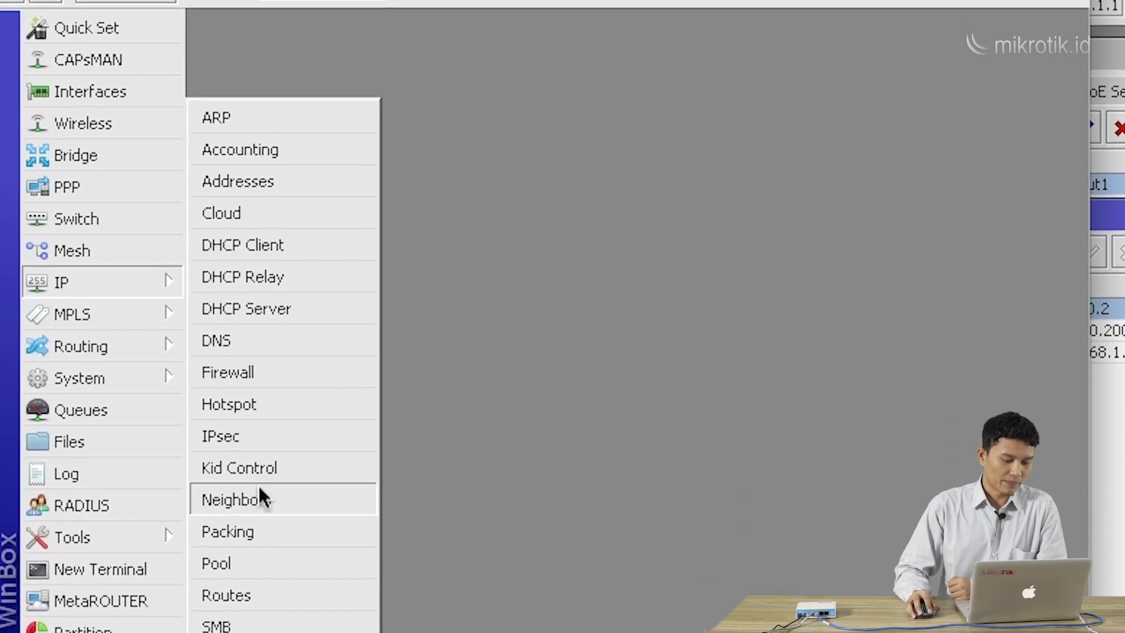
left_click(273, 459)
left_click_drag(440, 13, 460, 0)
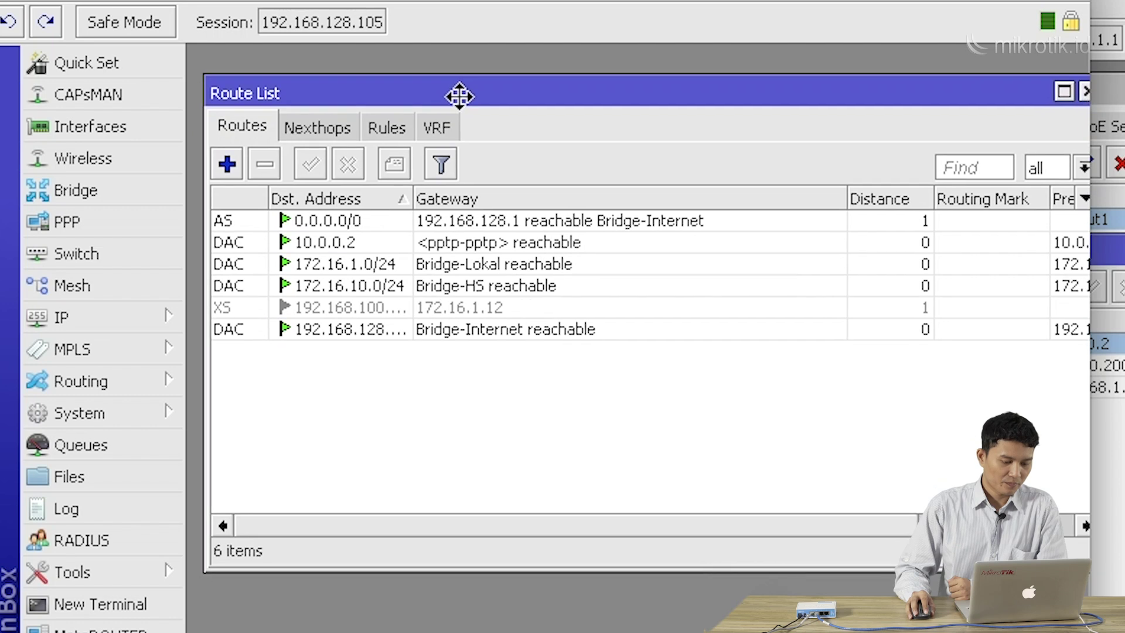
left_click_drag(460, 96, 458, 94)
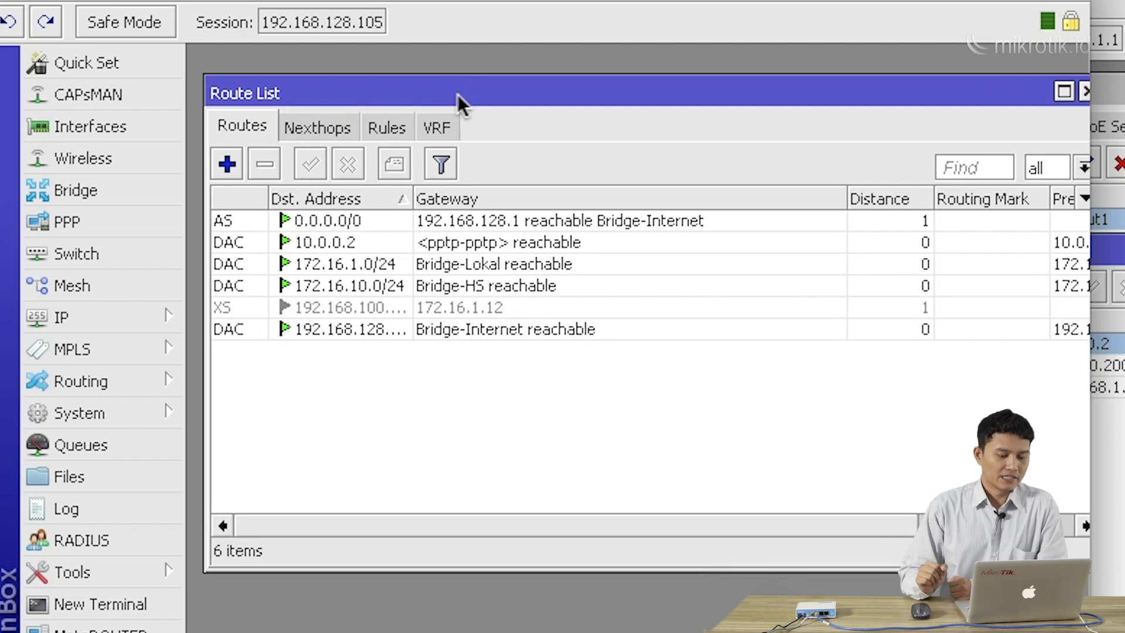
left_click_drag(339, 90, 333, 82)
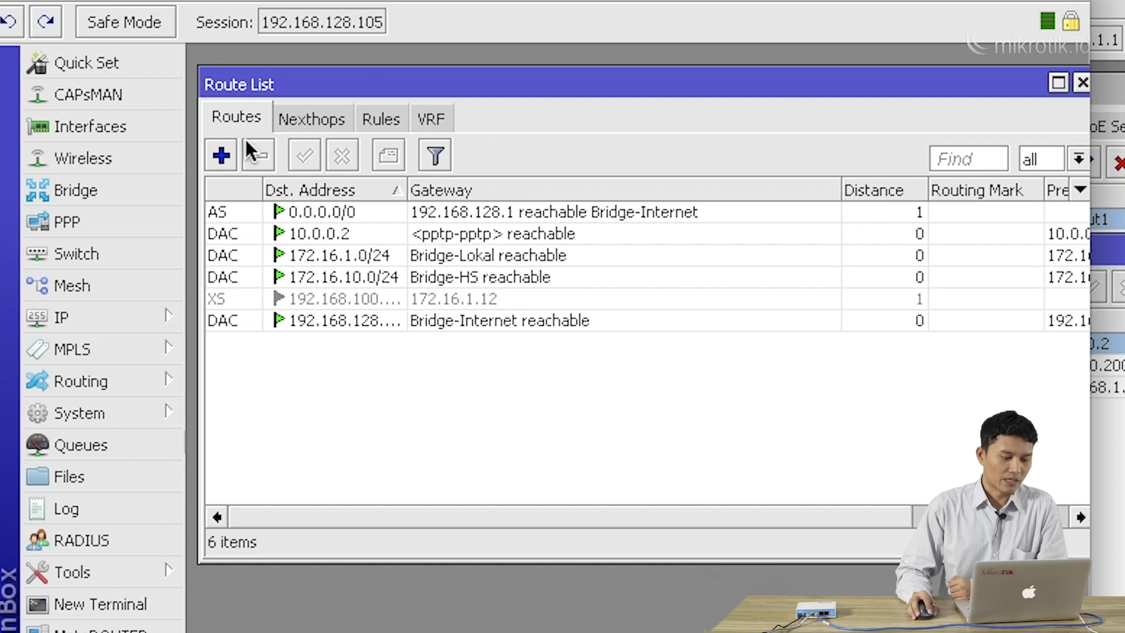
Add a new route with Dst. Address 192.168.1.0/24 and gateway <pptp-pptp>
left_click(222, 156)
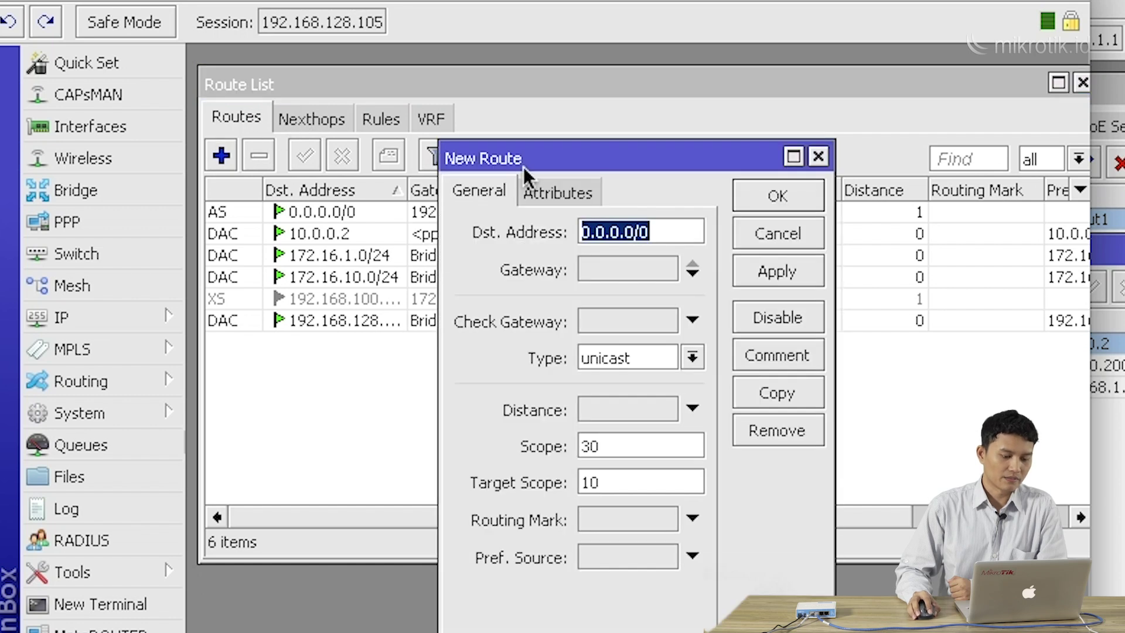
left_click_drag(523, 164, 493, 139)
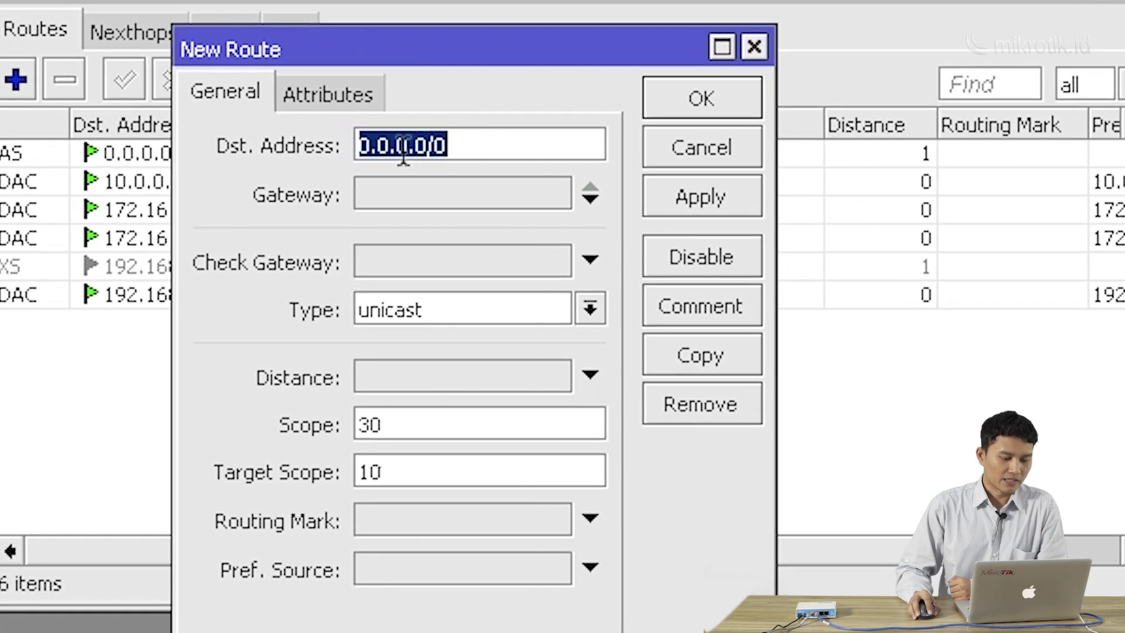
double_click(480, 151)
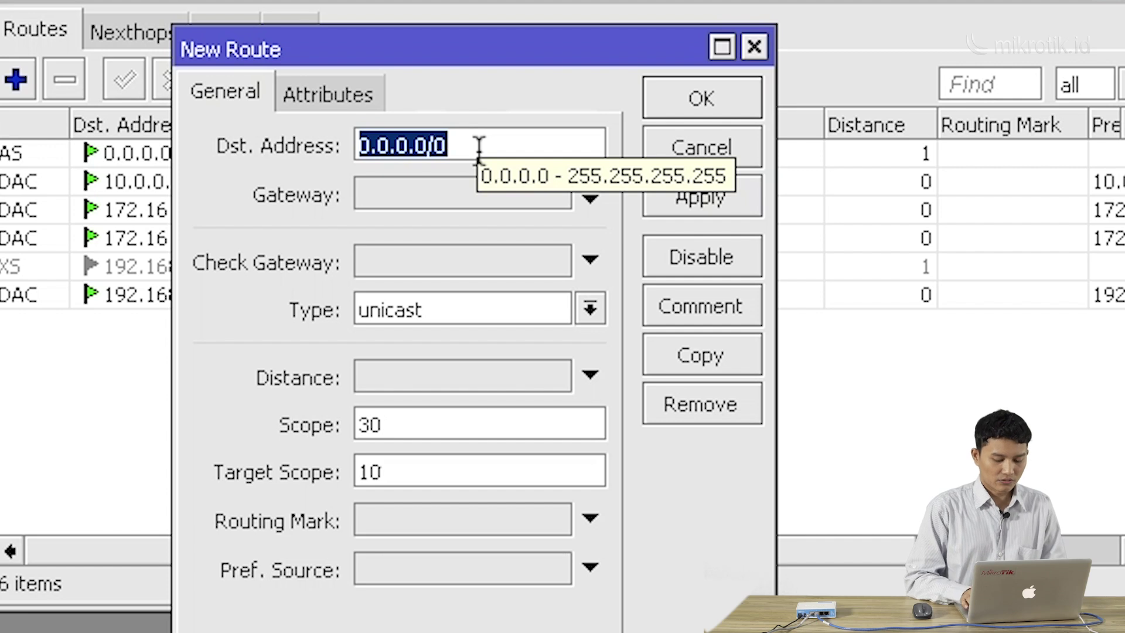
type("192")
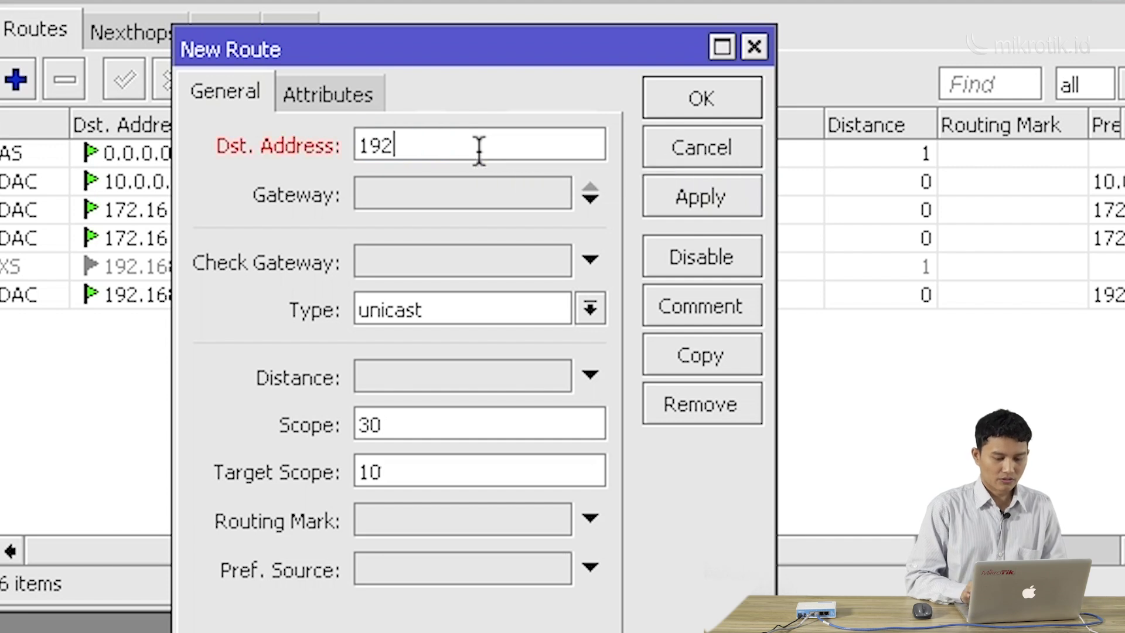
type(".168")
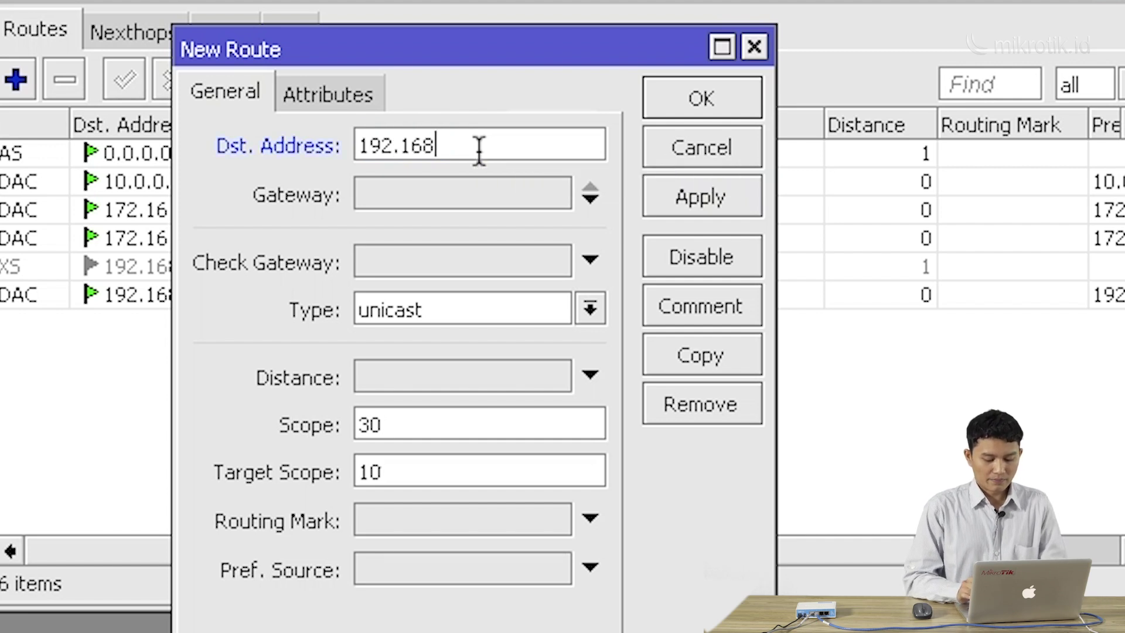
type(".1.0")
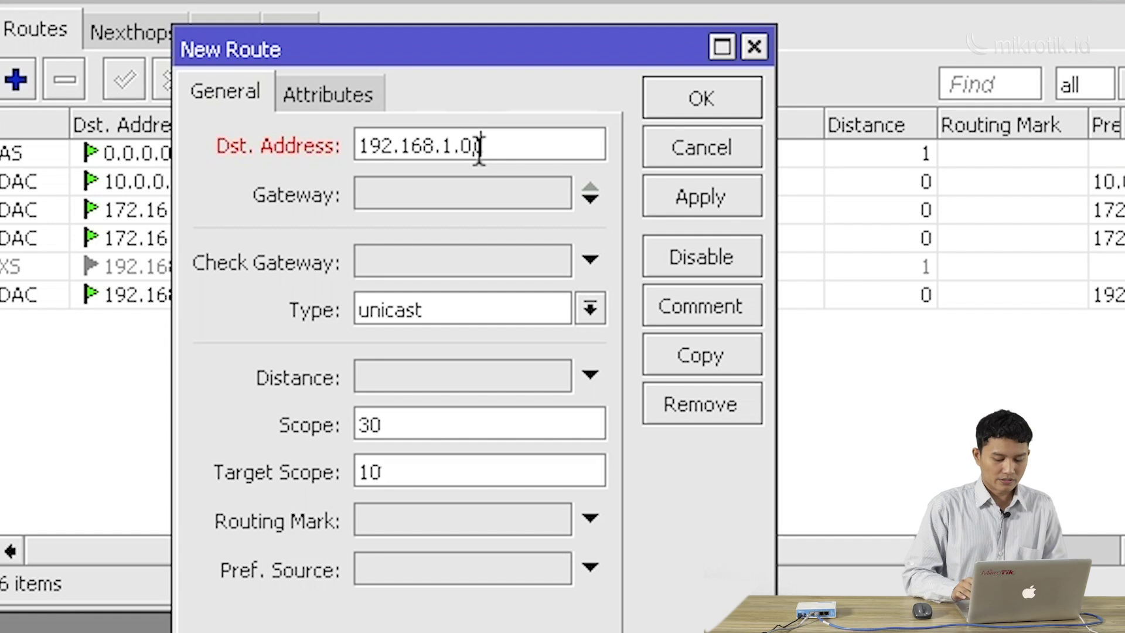
type("/24")
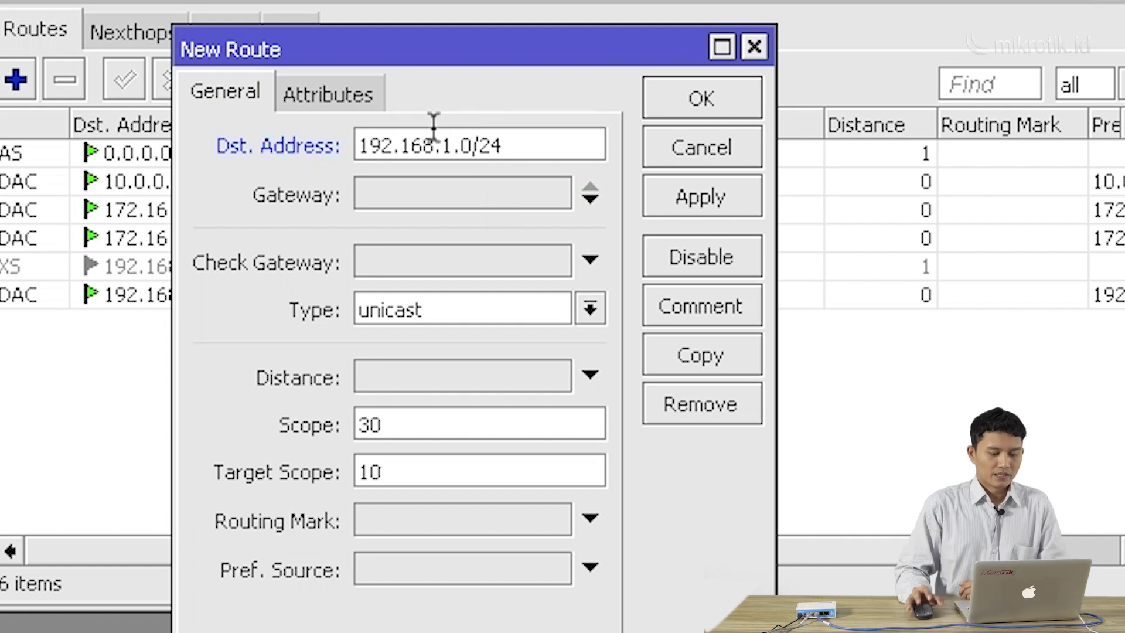
left_click(451, 190)
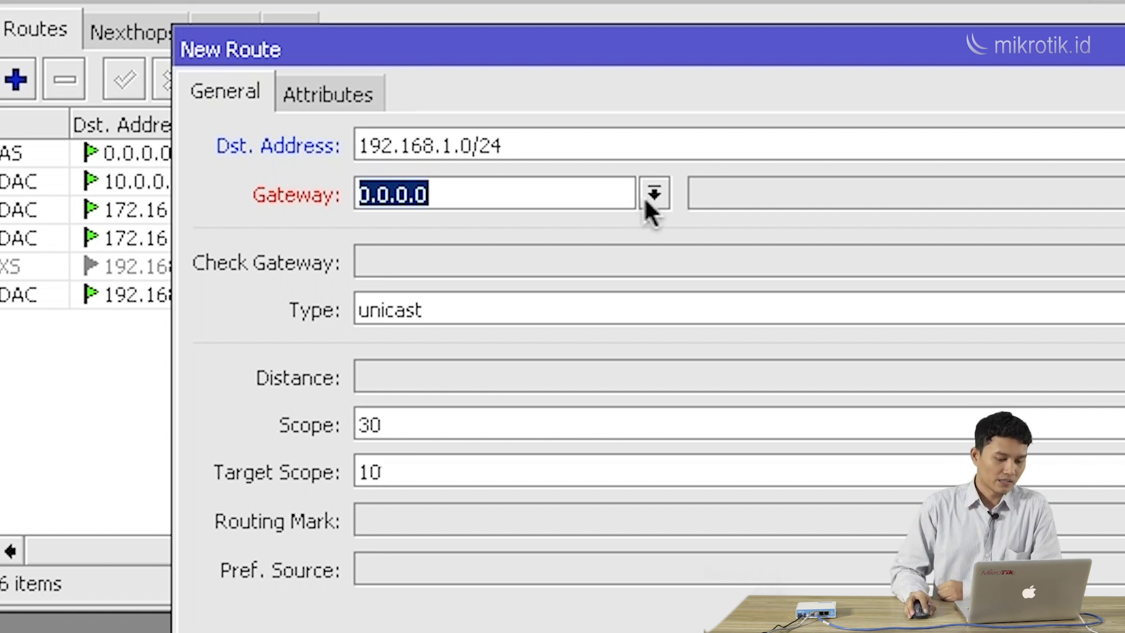
left_click(651, 213)
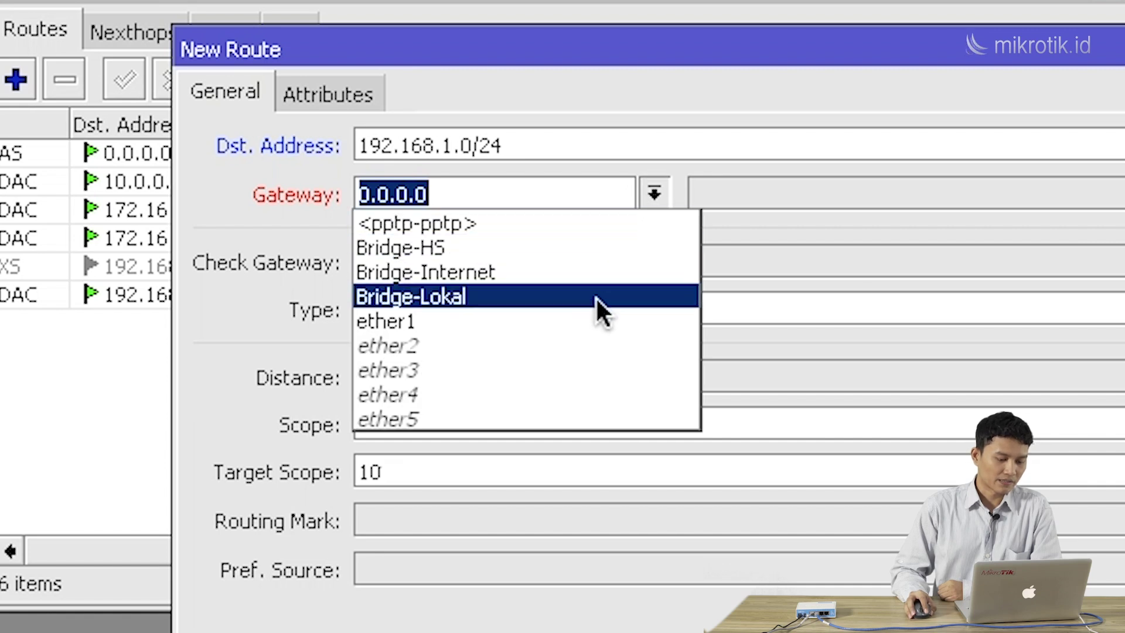
left_click(584, 223)
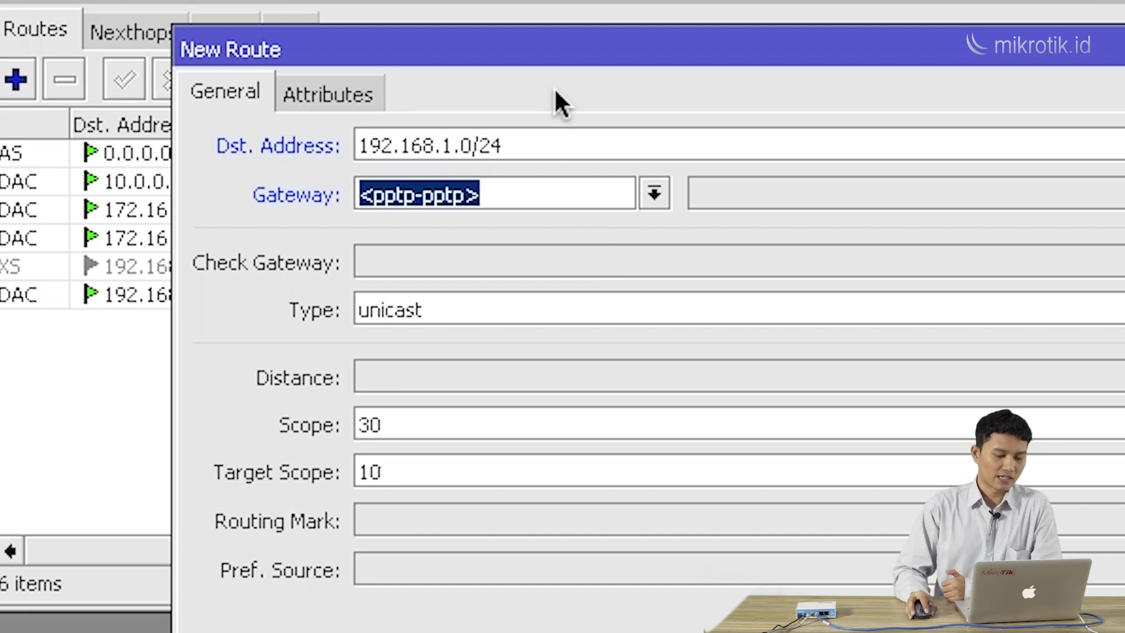
mouse_move(561, 58)
left_mouse_down()
mouse_move(542, 176)
mouse_move(537, 123)
mouse_move(550, 75)
left_mouse_up()
Check Office A's IP address list for the tunnel peer address, then close it
left_click(88, 290)
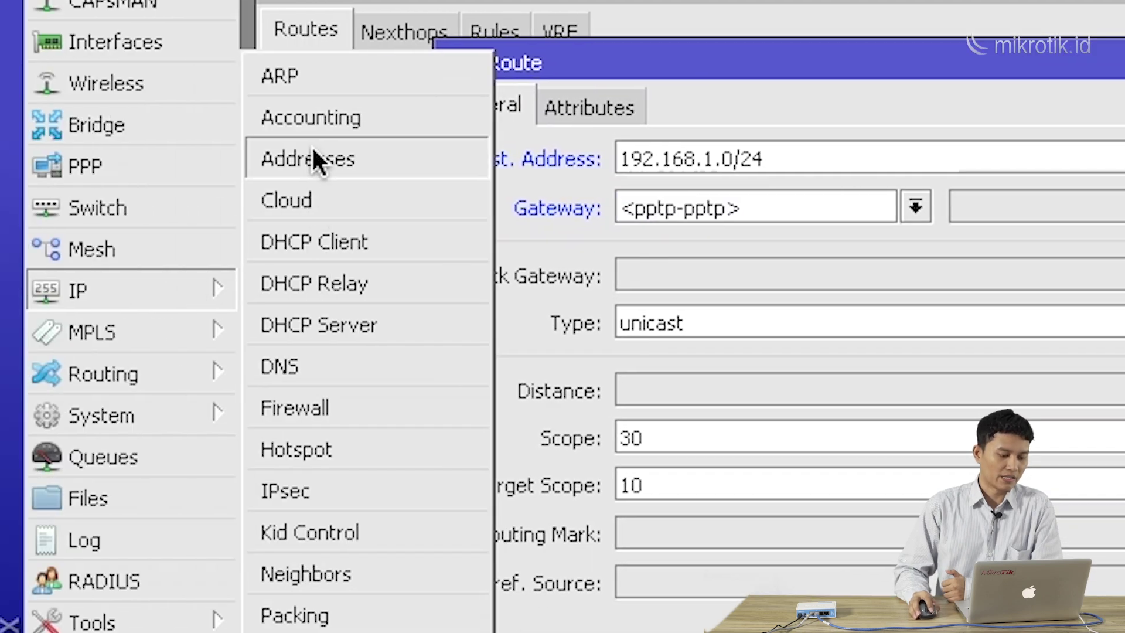
left_click(313, 154)
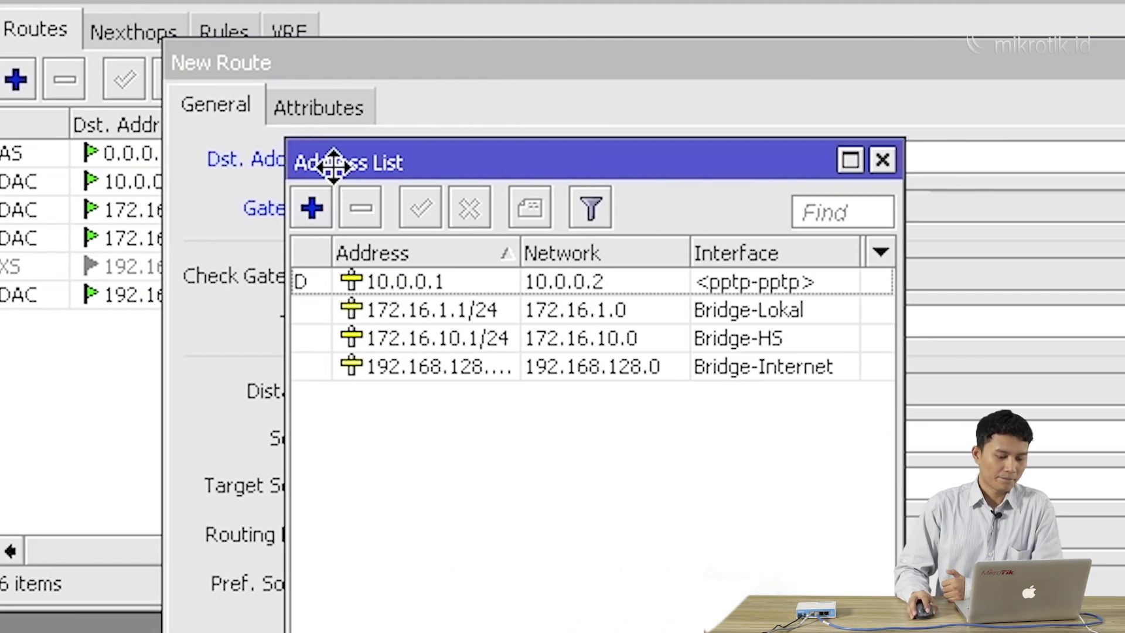
left_click_drag(592, 146, 481, 342)
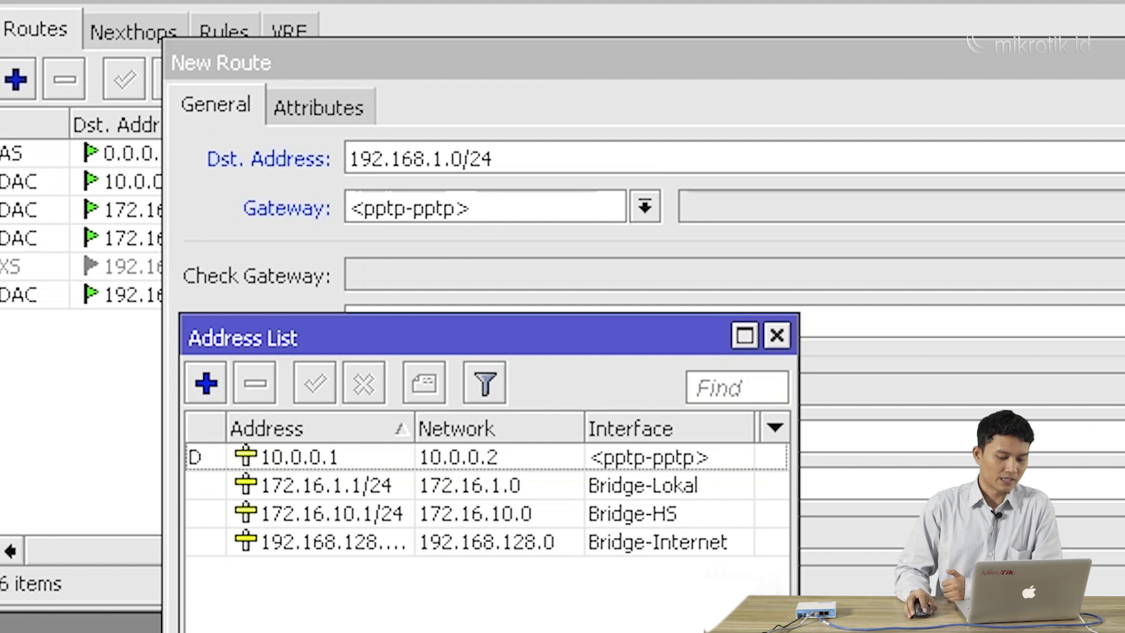
key("Escape")
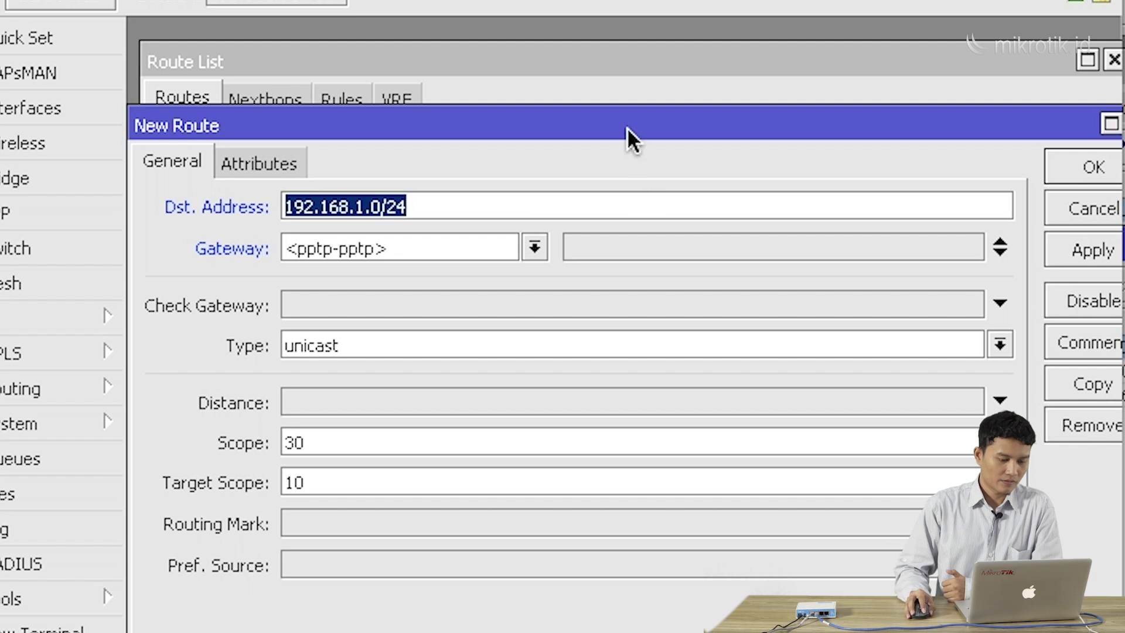
left_click_drag(627, 127, 774, 83)
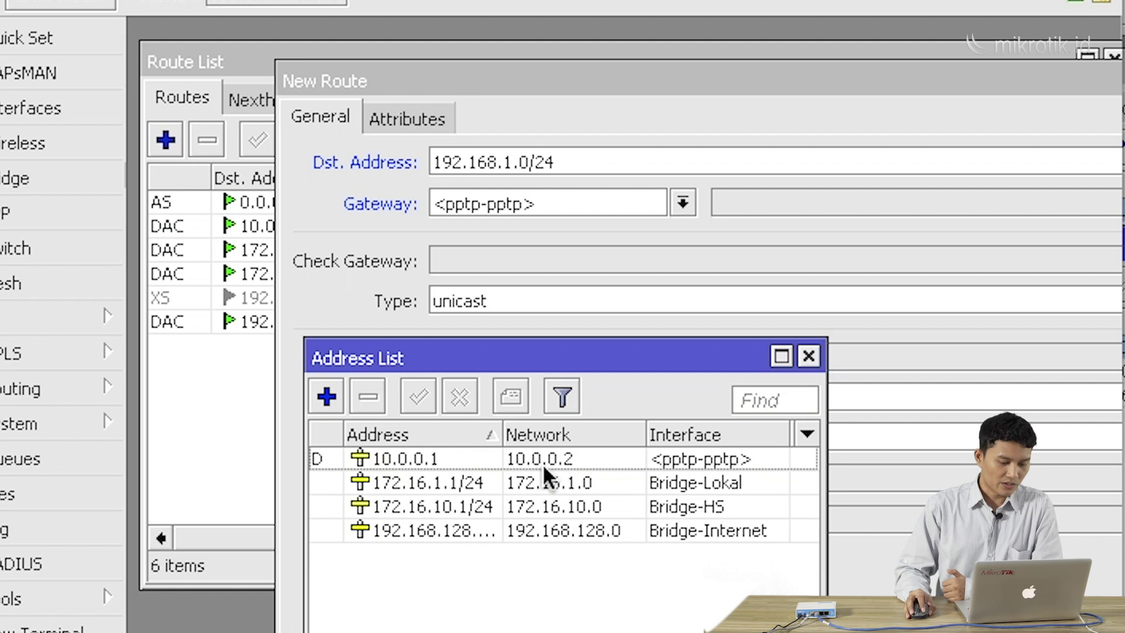
Settle the gateway on <pptp-pptp> and save the 192.168.1.0/24 route
left_click(551, 211)
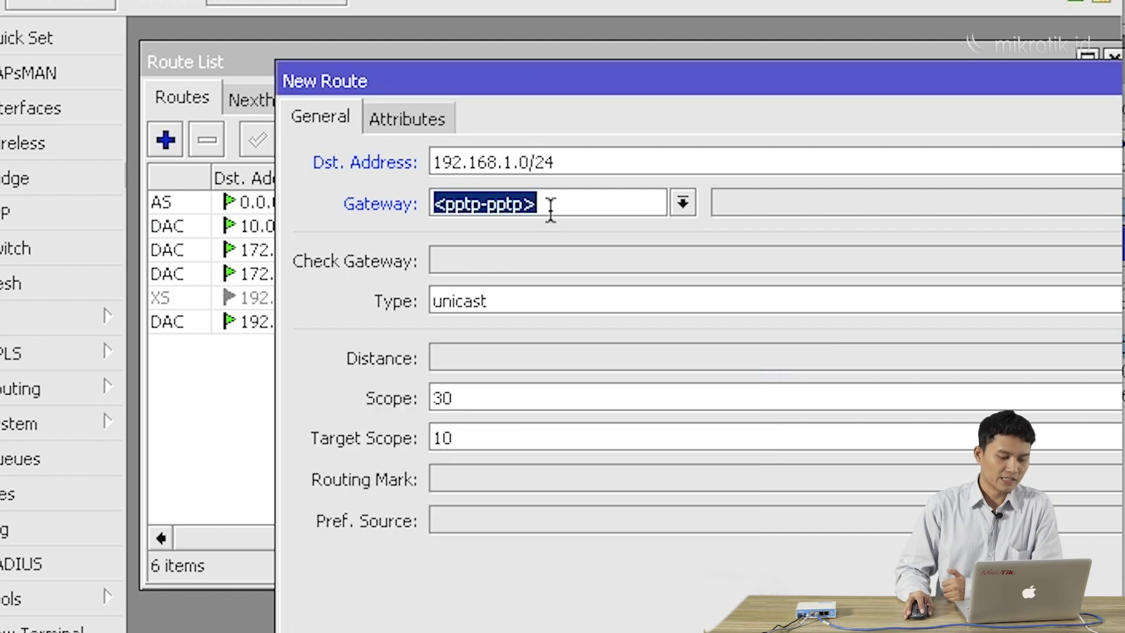
type("10.0.0.2")
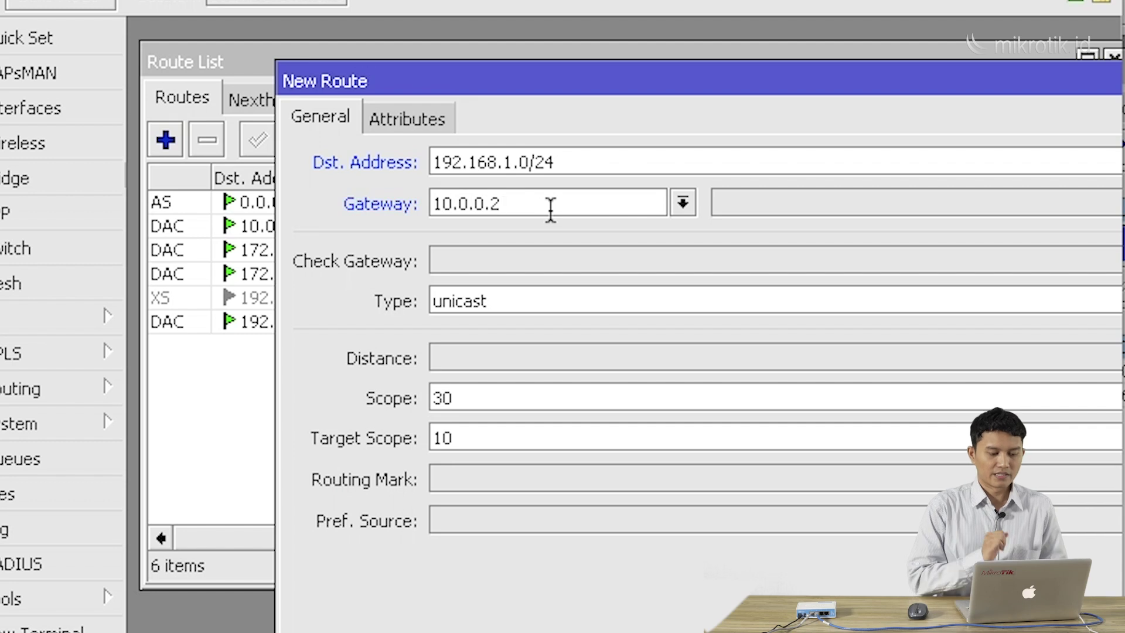
left_click(686, 206)
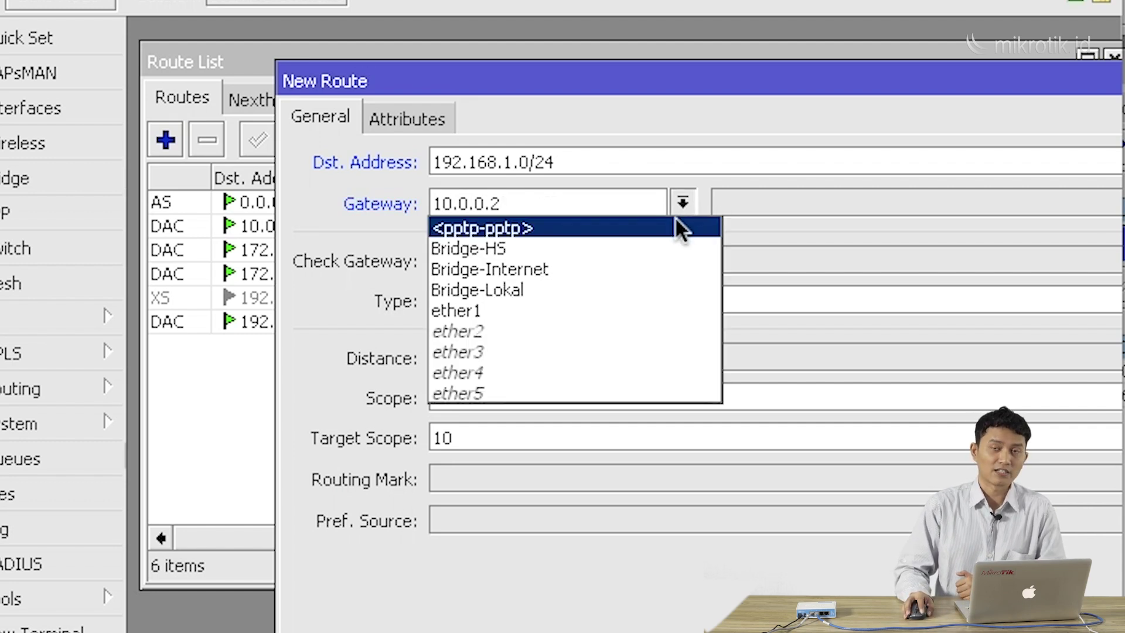
left_click(673, 224)
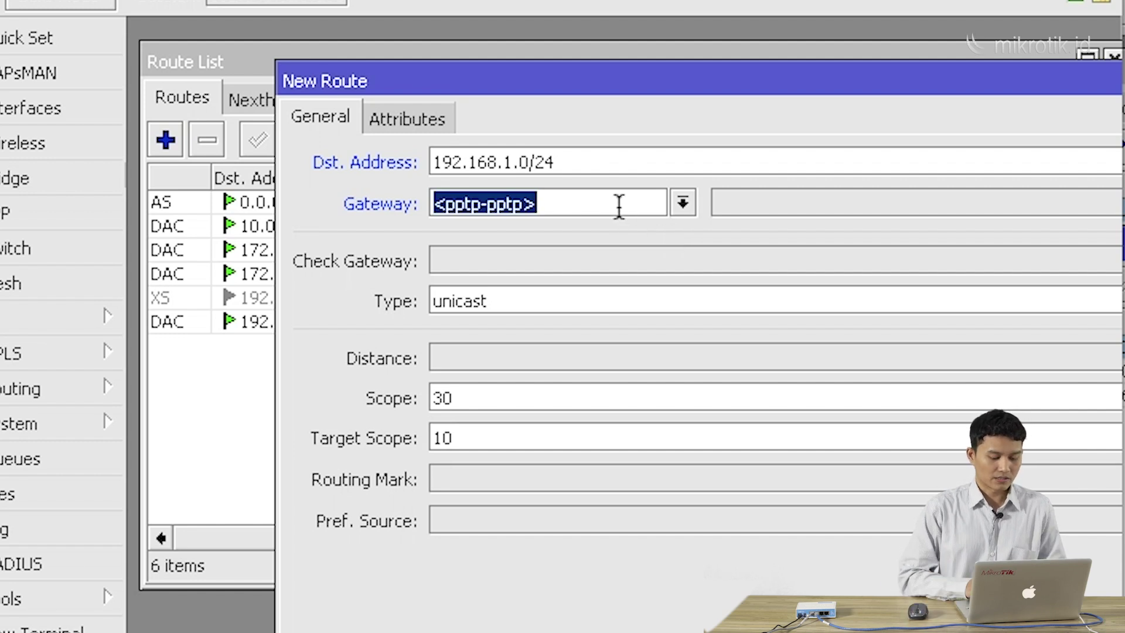
type("10")
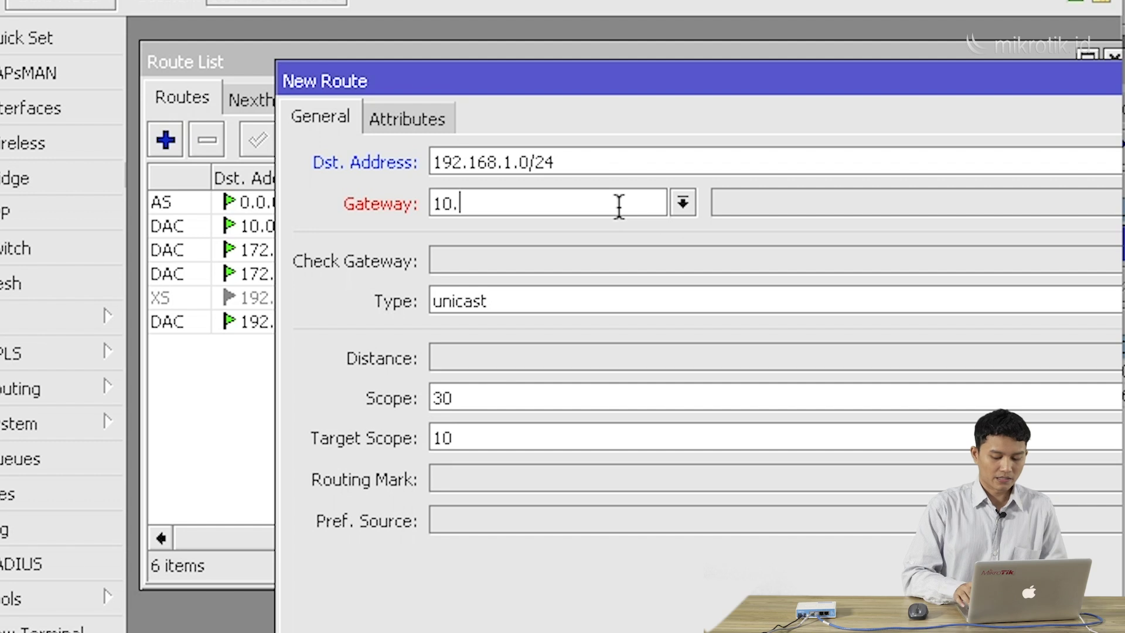
type(".0.0.2")
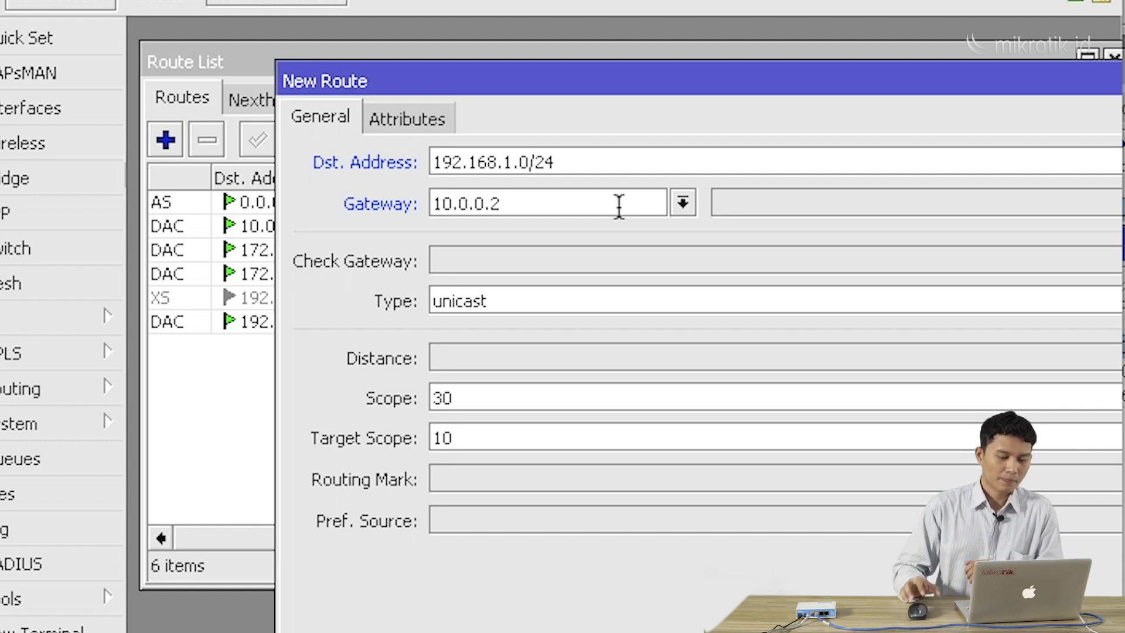
left_click_drag(672, 79, 574, 62)
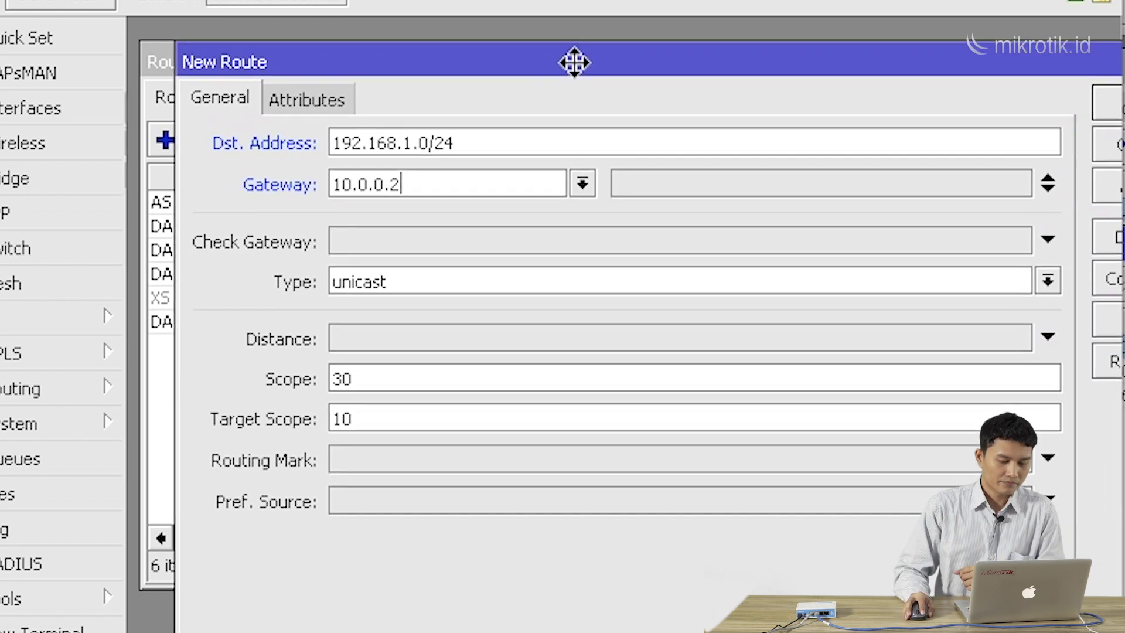
left_click_drag(689, 61, 673, 61)
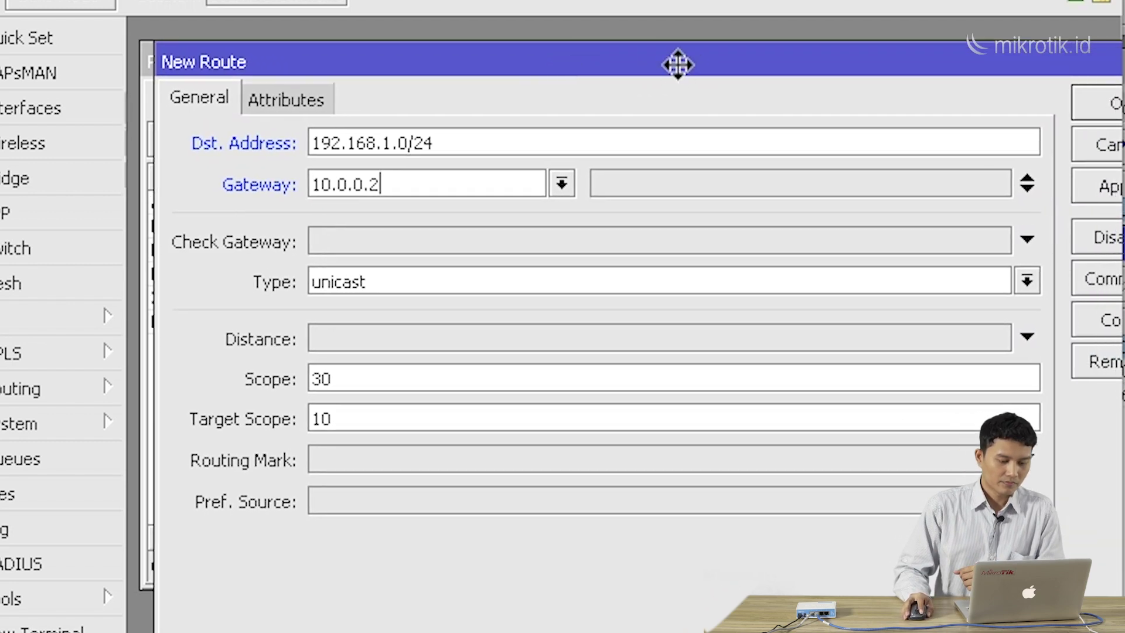
left_click(559, 184)
key("Down")
key("Return")
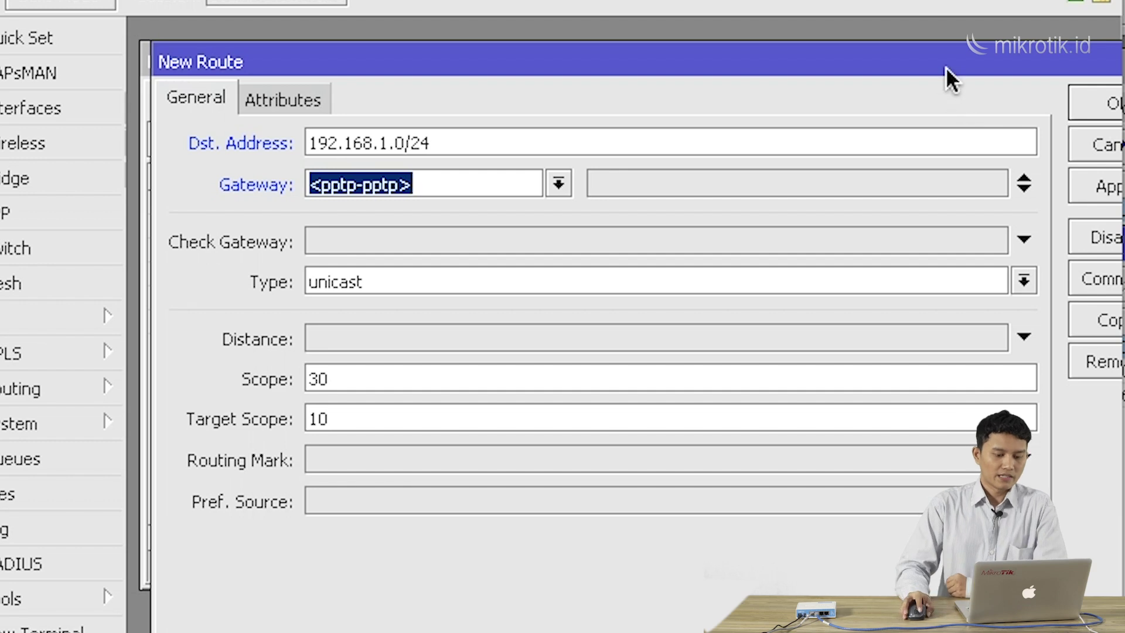
left_click_drag(946, 66, 928, 76)
left_click(1078, 112)
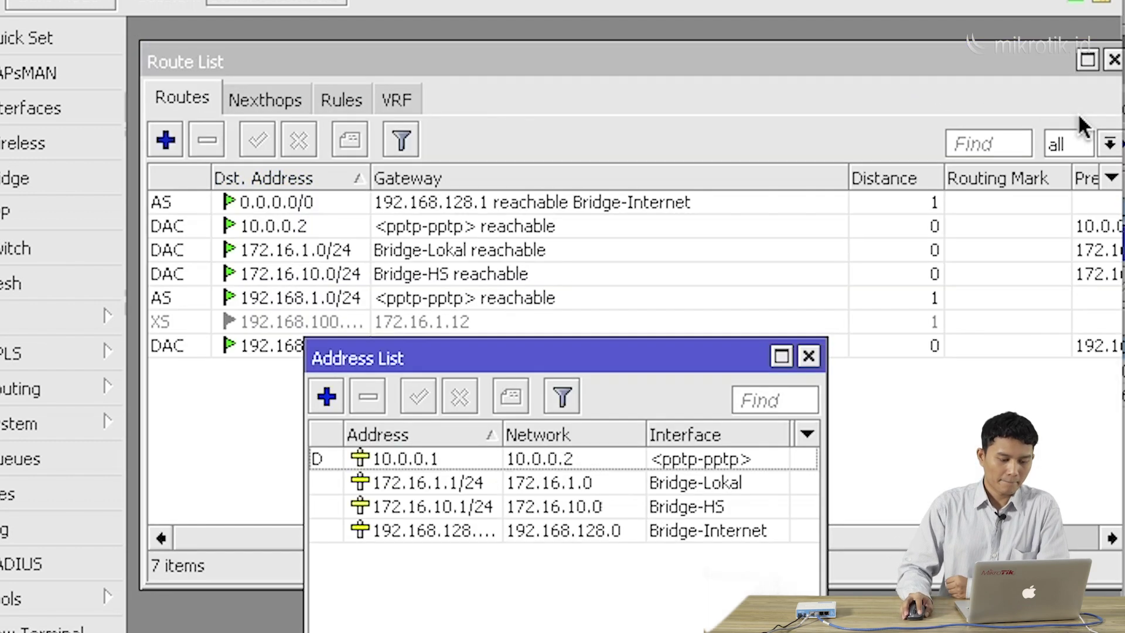
Show Office A's full 192.168.1.0/24 route address, then bring R_Office-B's window forward
left_click(809, 356)
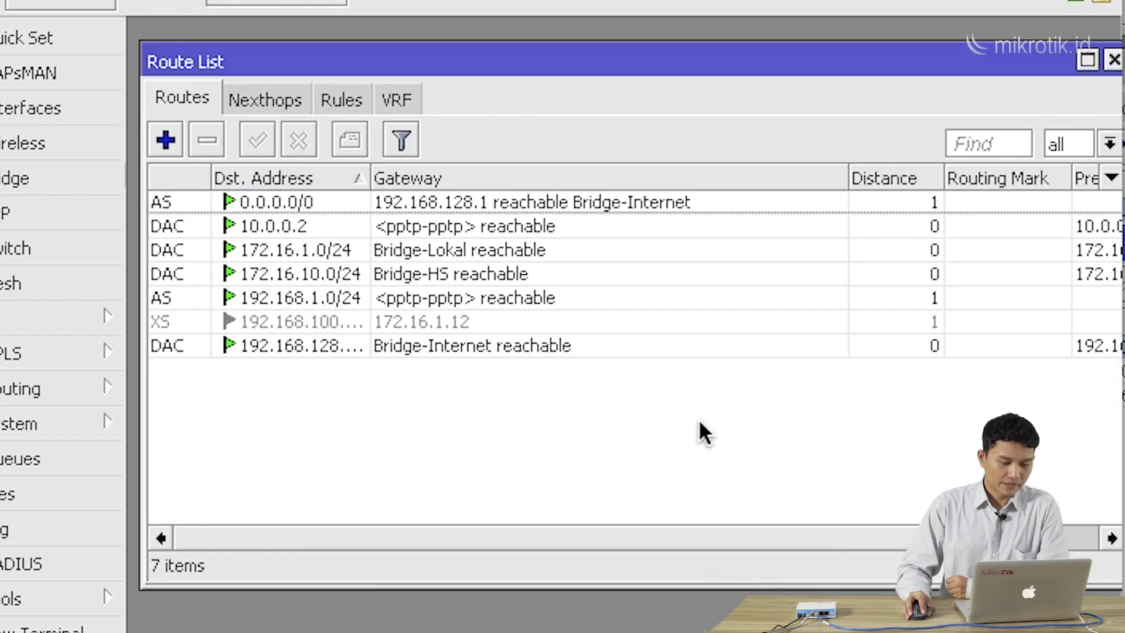
left_click(480, 302)
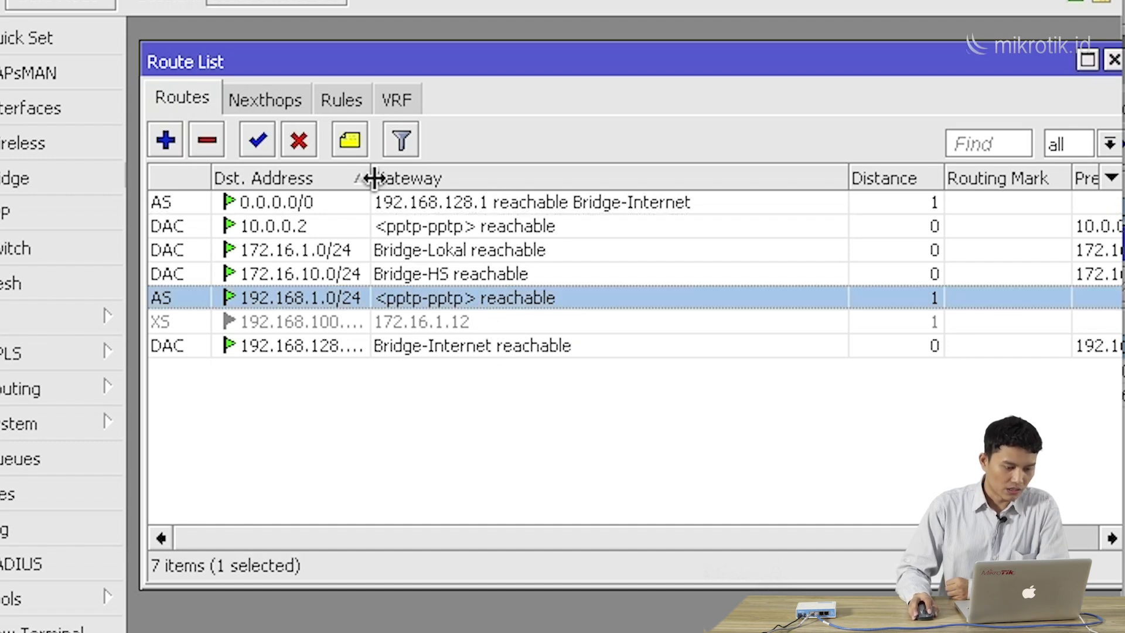
left_click_drag(372, 178, 389, 179)
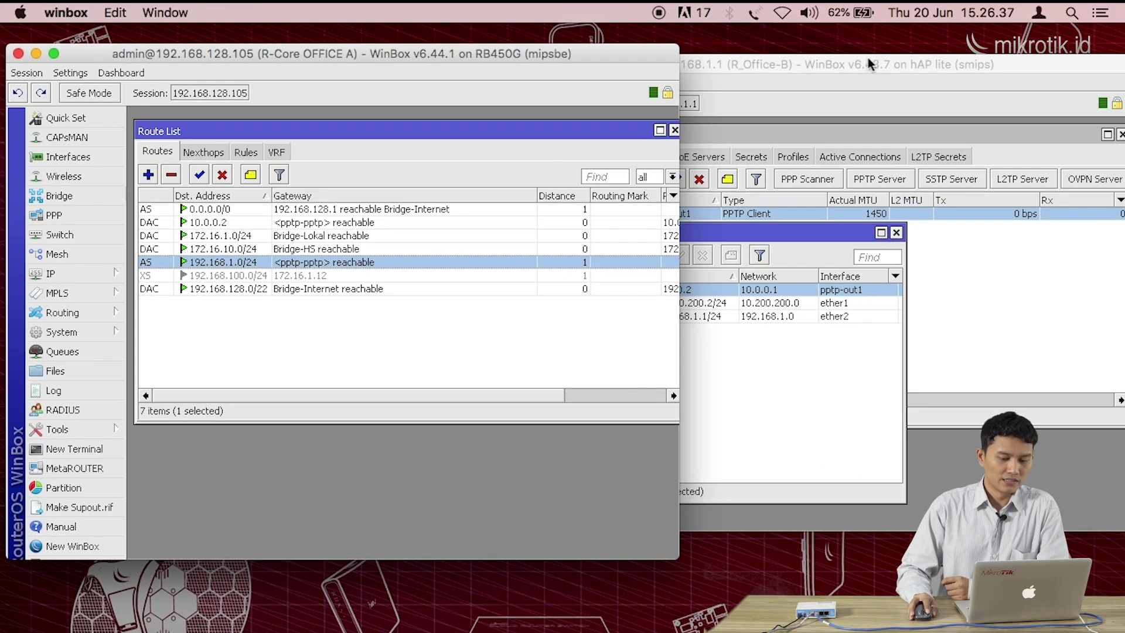
left_click_drag(867, 62, 823, 98)
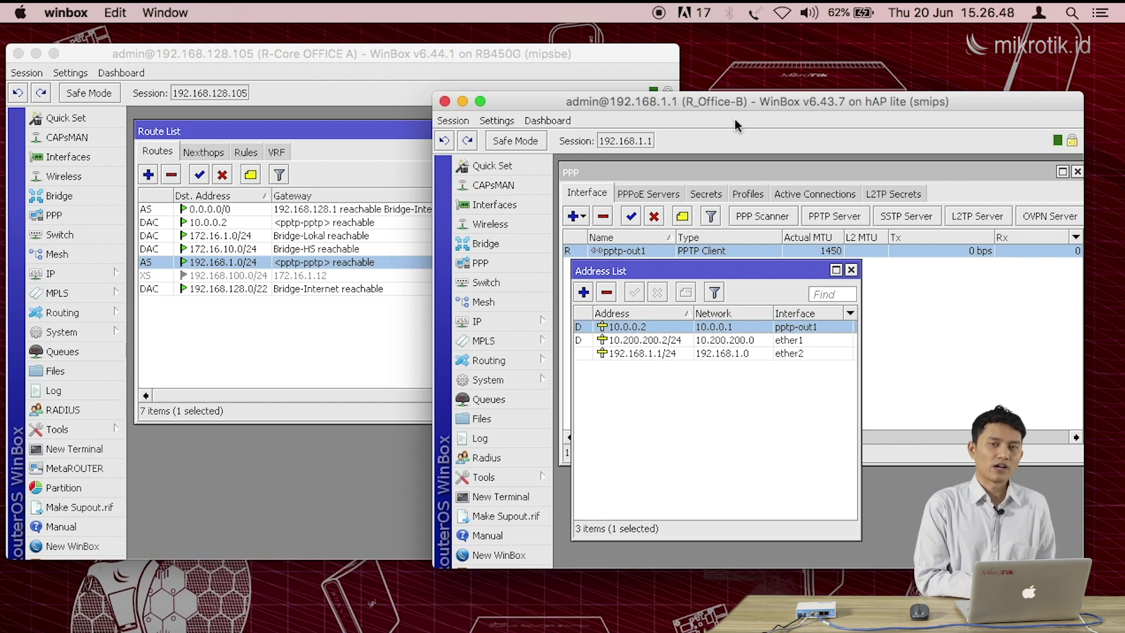
On R_Office-B, open the IP > Routes list, close the PPP window, and begin a new route
left_click(851, 270)
left_click(526, 320)
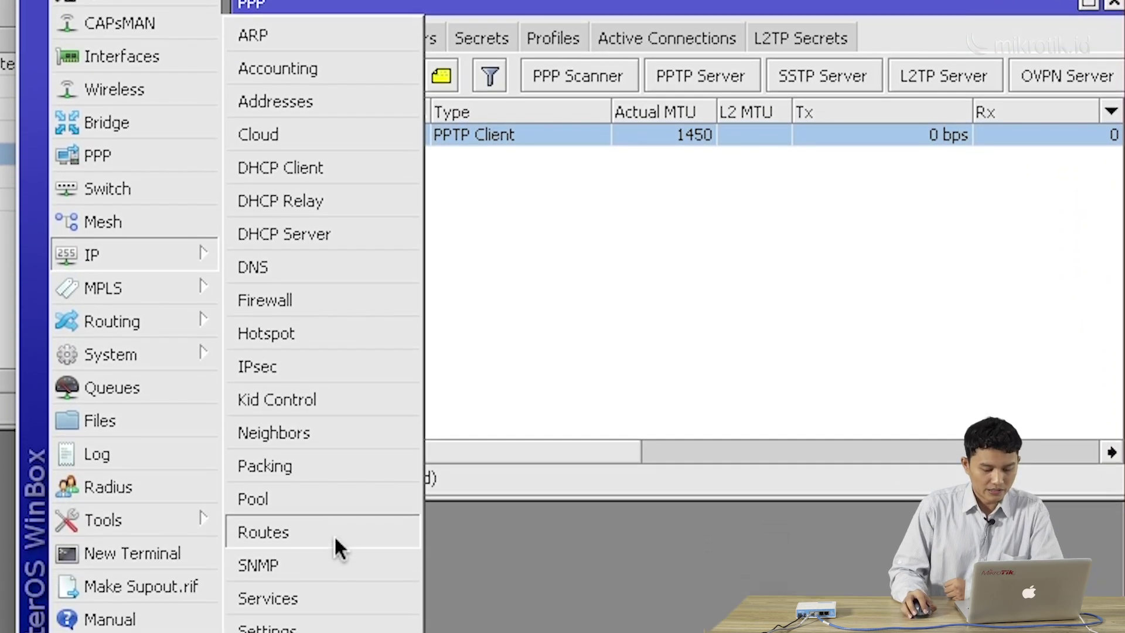
left_click(335, 534)
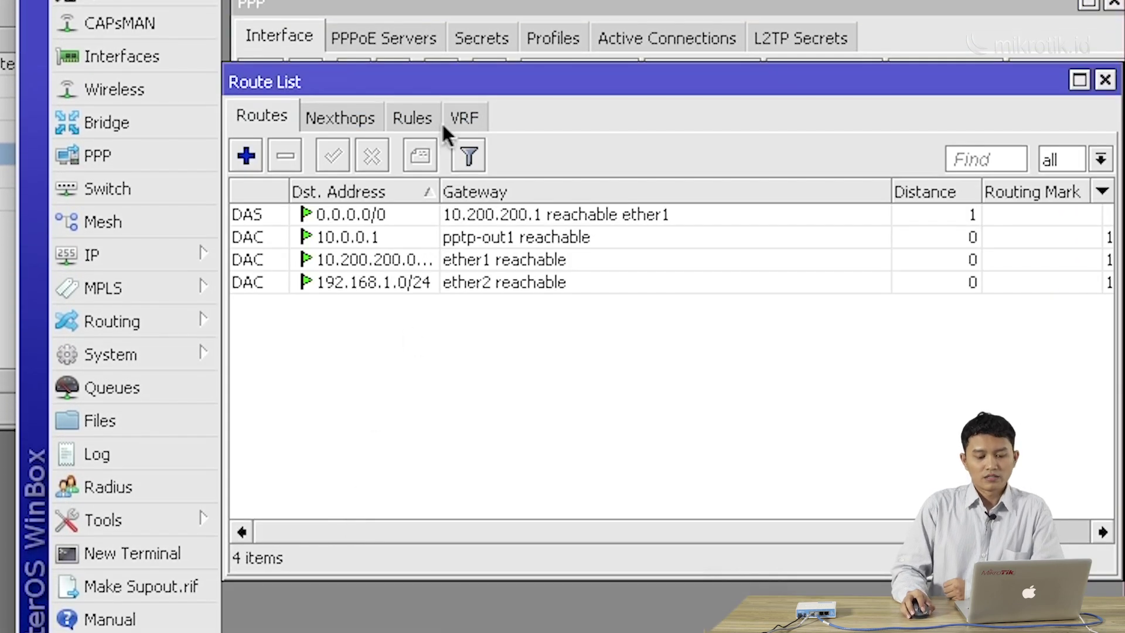
left_click_drag(435, 89, 444, 84)
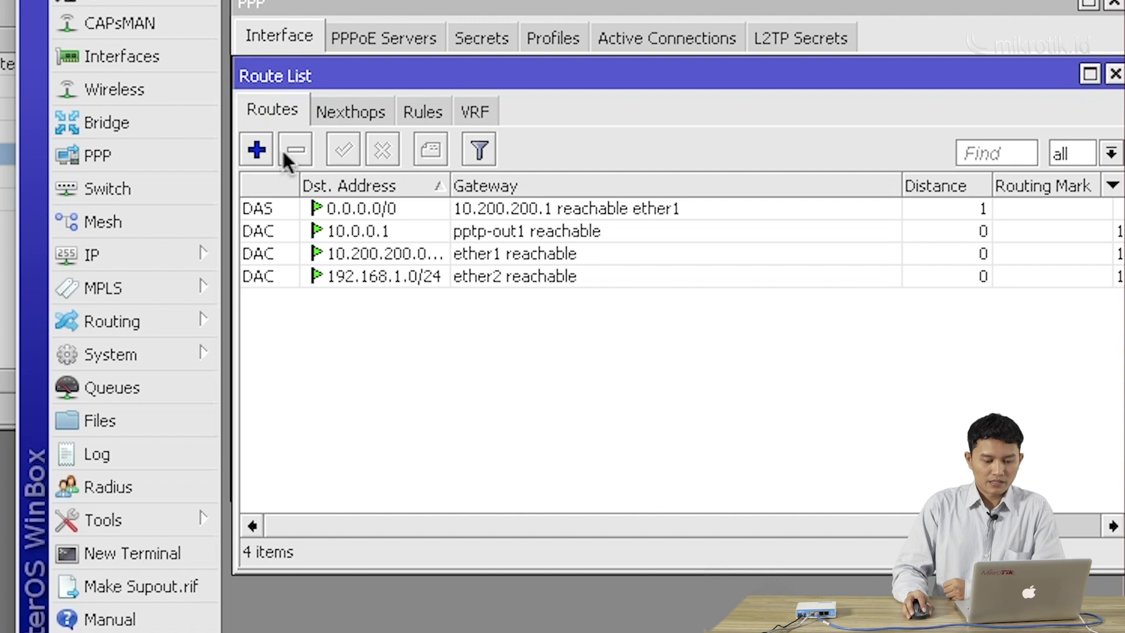
left_click(1112, 3)
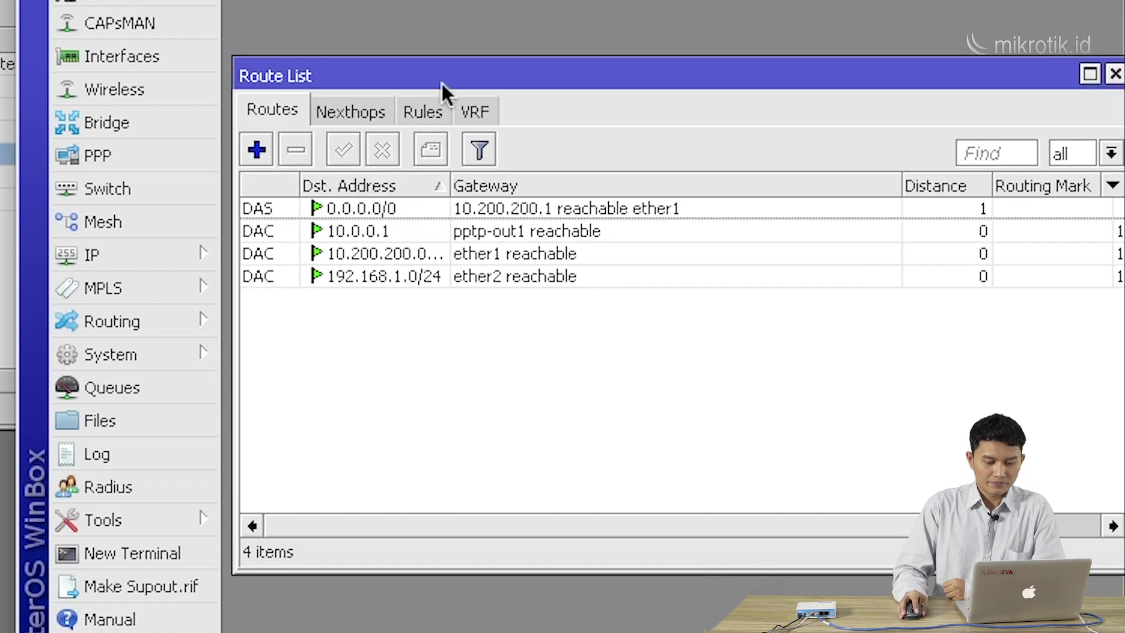
left_click_drag(444, 94, 446, 56)
left_click(267, 113)
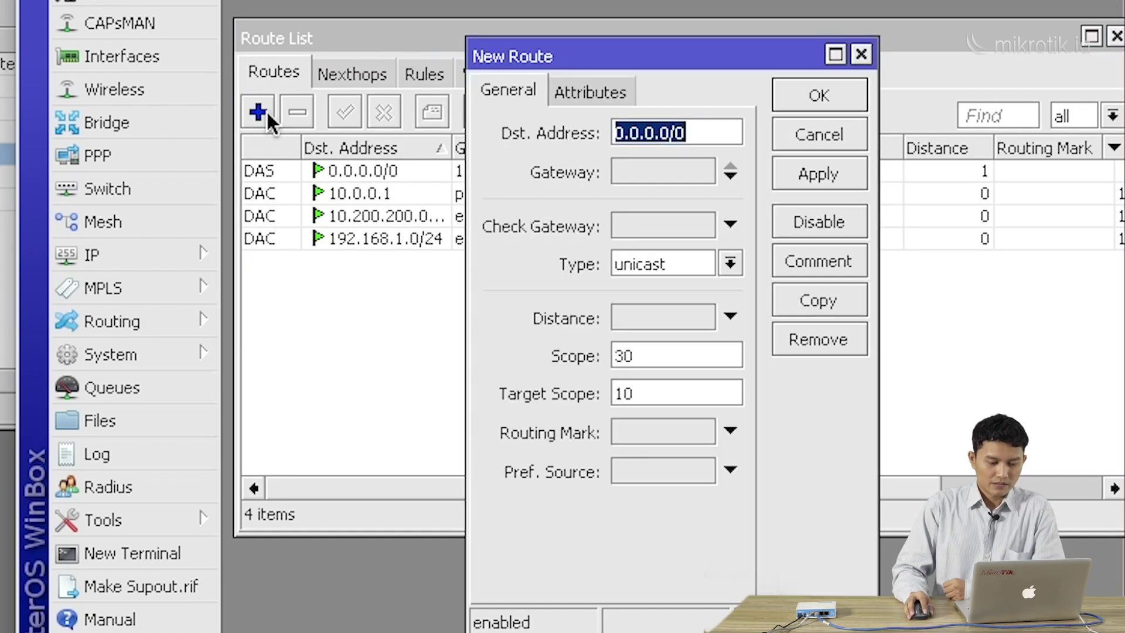
Add R_Office-B's static route to 172.16.1.0/24 with gateway pptp-out1
left_click_drag(468, 176, 380, 177)
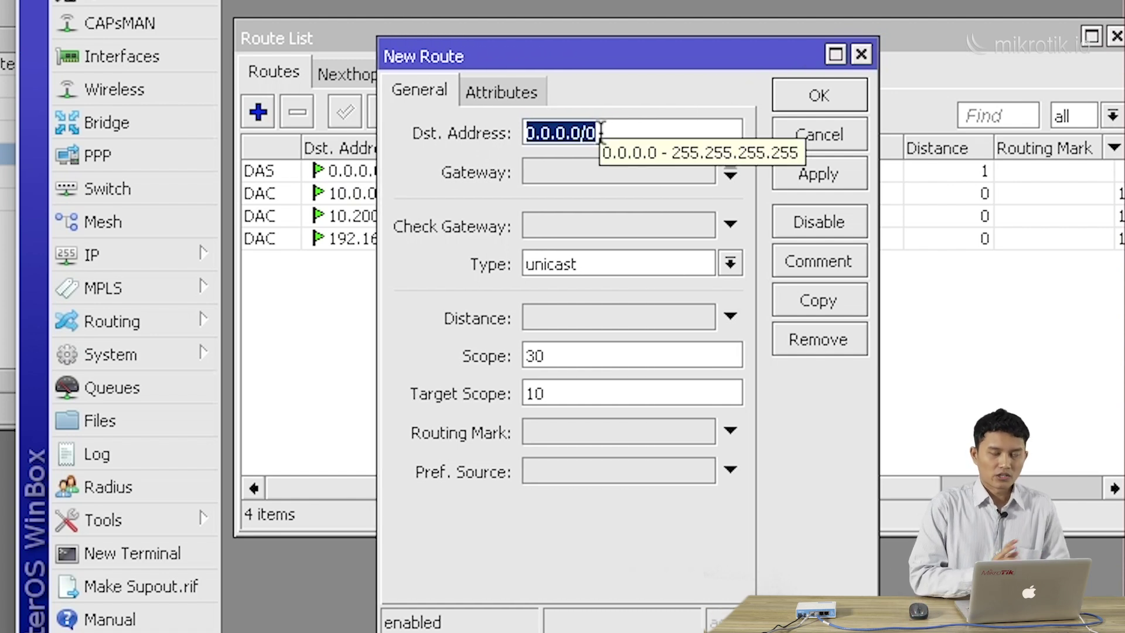
type("172")
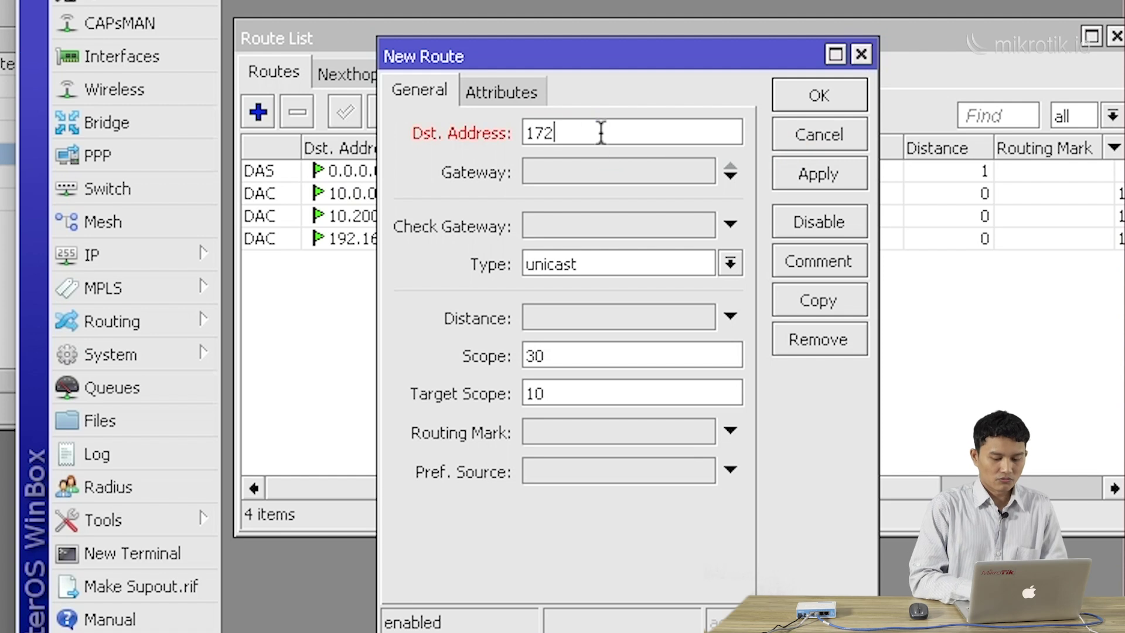
type(".16")
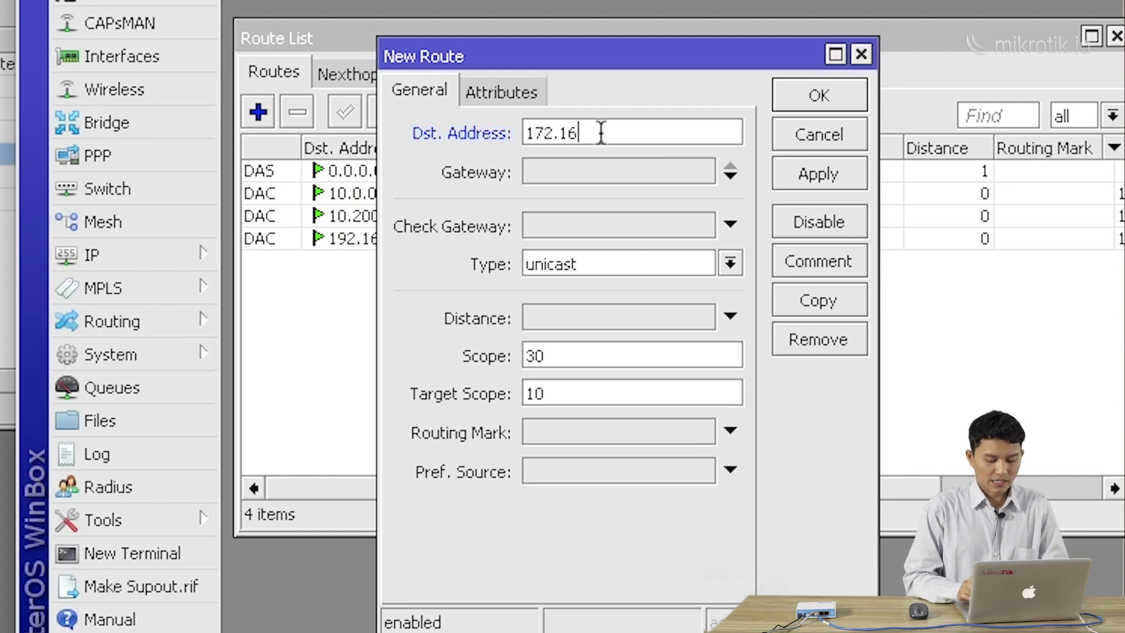
type(".1.0/24")
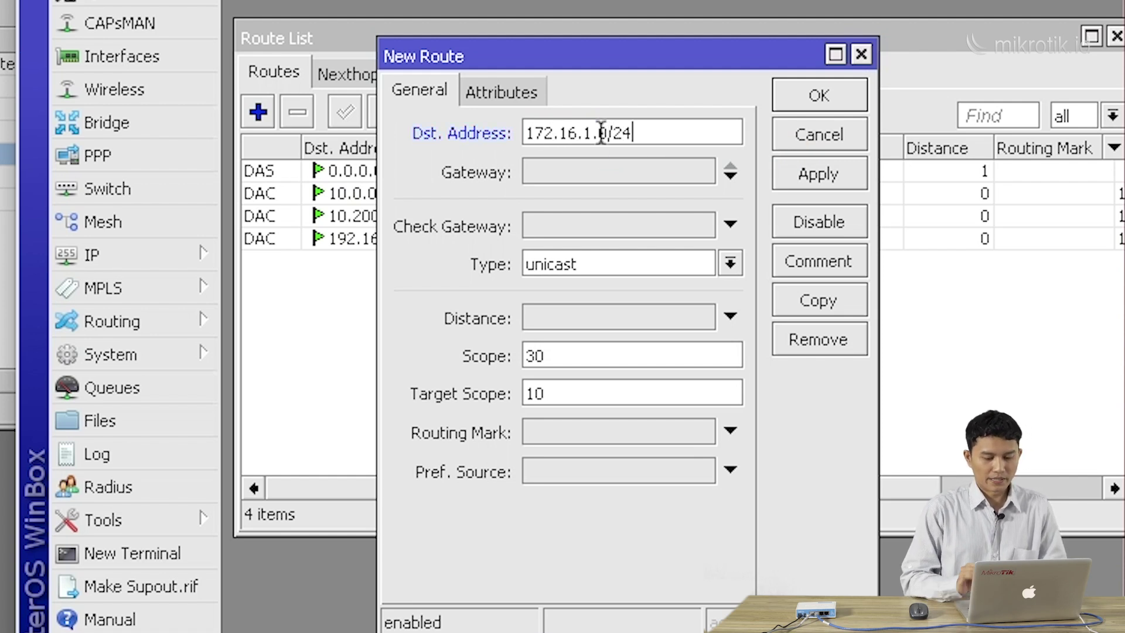
left_click(543, 174)
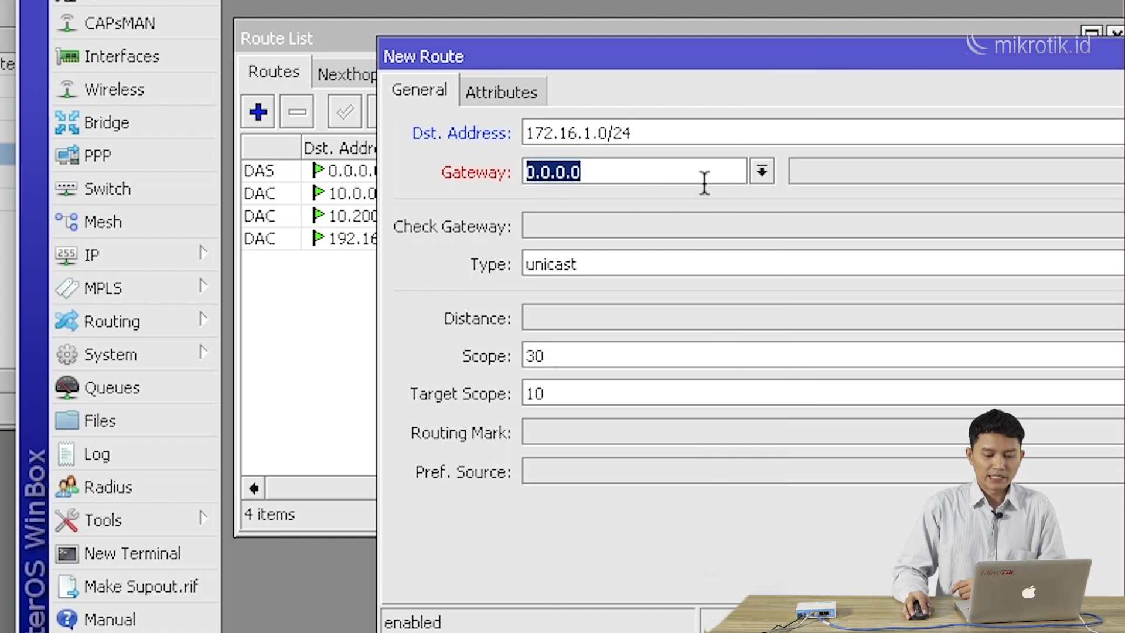
left_click(758, 175)
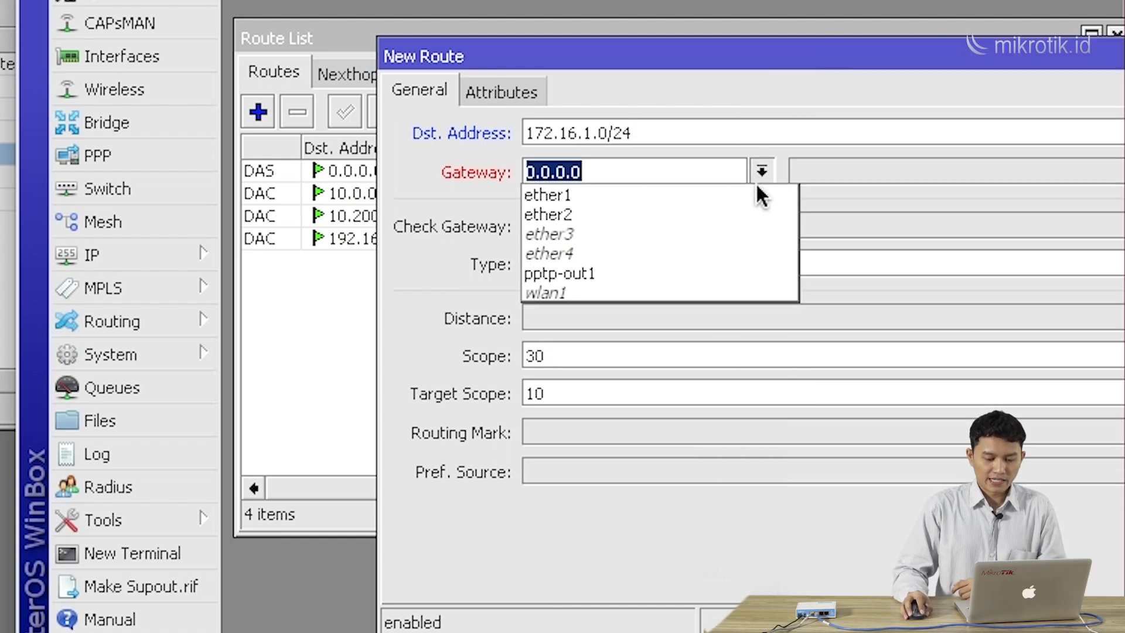
left_click(739, 265)
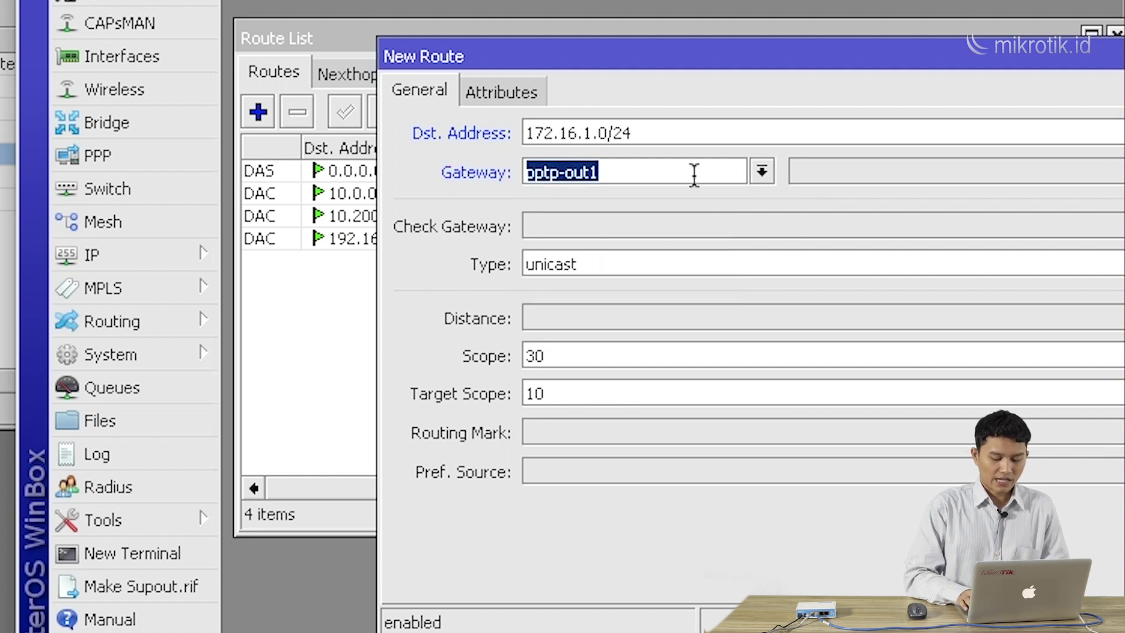
type("10.0.0.1")
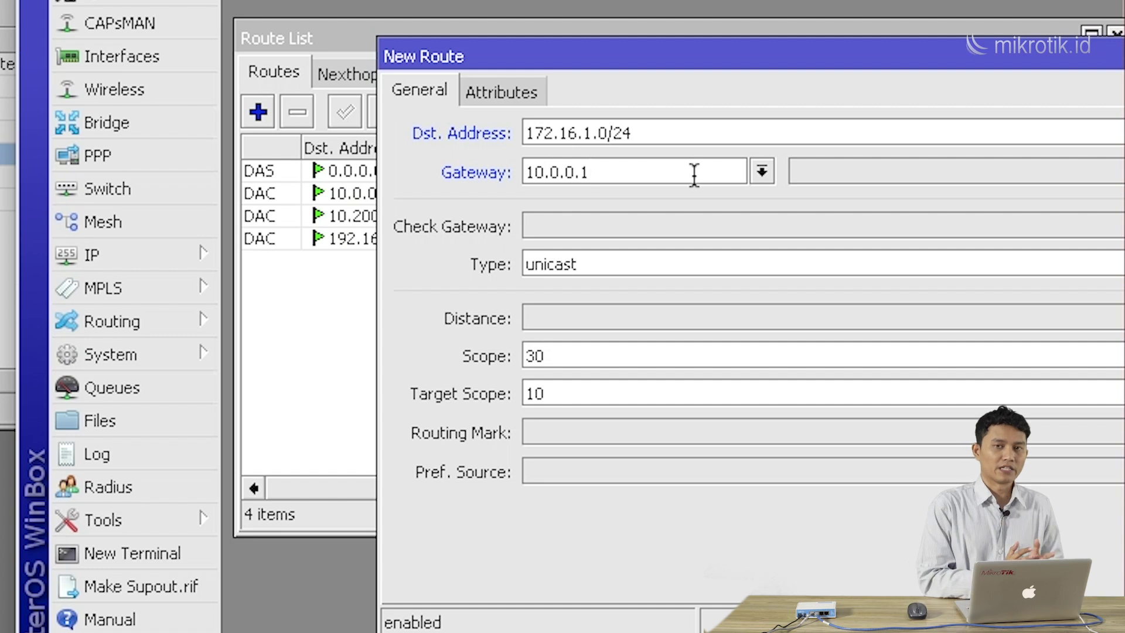
left_click(761, 172)
left_click(733, 275)
left_click_drag(719, 65, 498, 234)
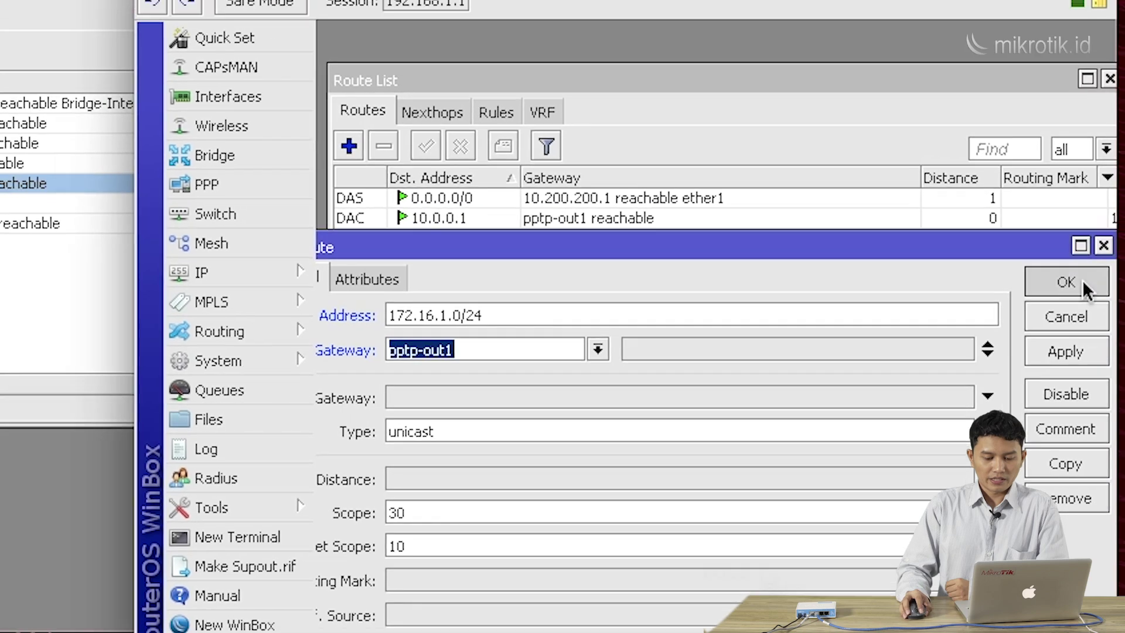
left_click(1081, 282)
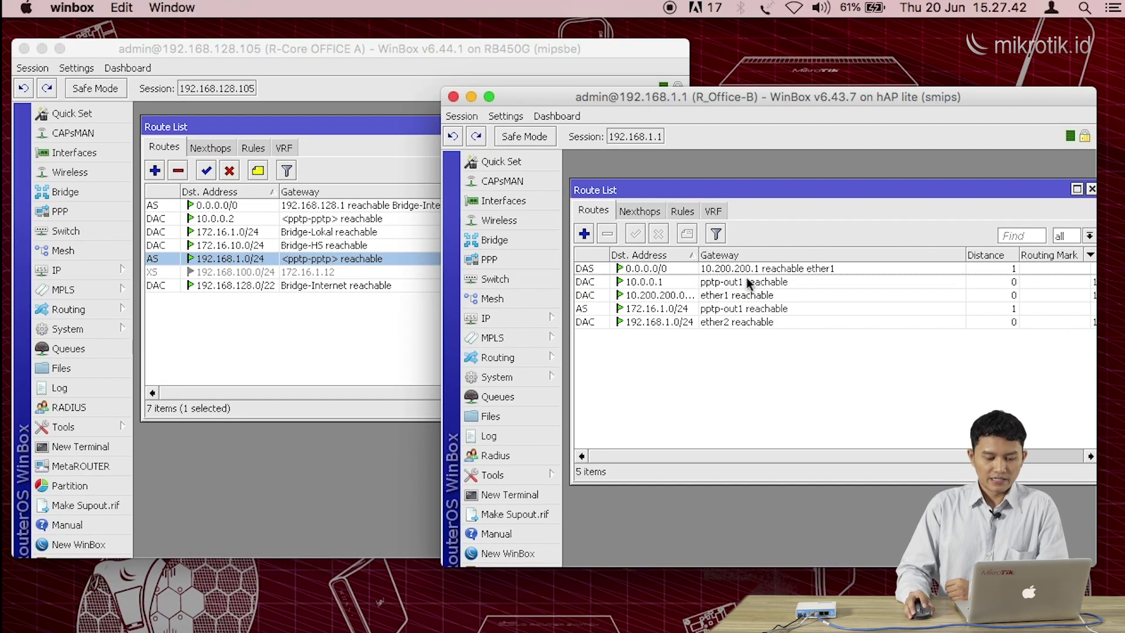
Arrange both router windows side by side, leaving Office A's seven-route list in front
left_click(737, 311)
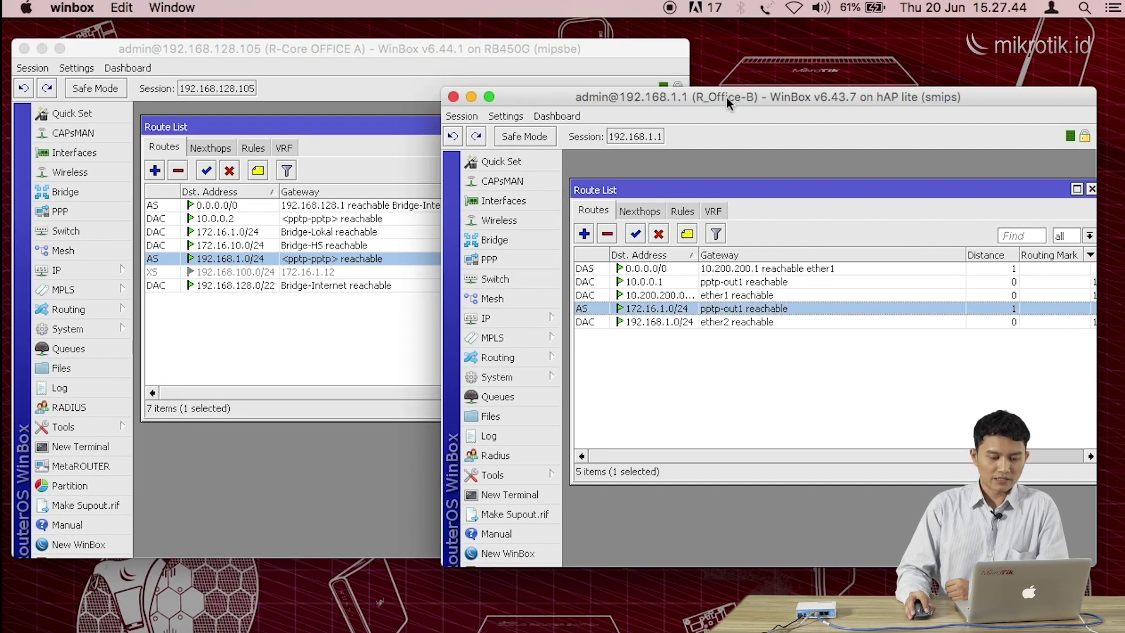
left_click_drag(727, 102, 746, 98)
left_click(592, 73)
left_click_drag(1018, 121, 1011, 193)
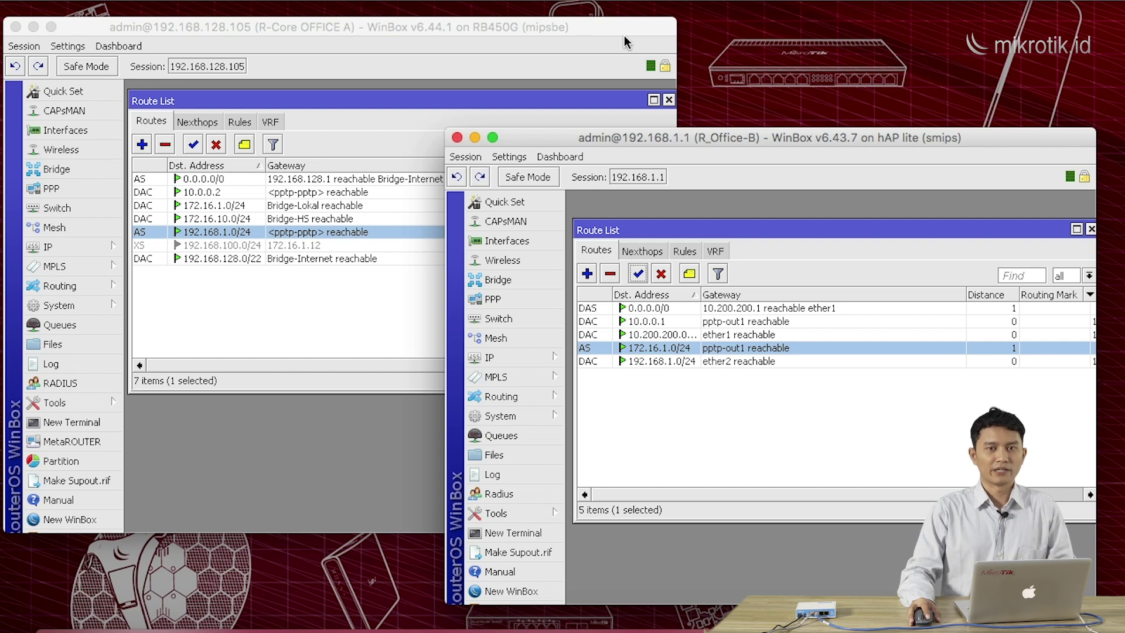
left_click(625, 35)
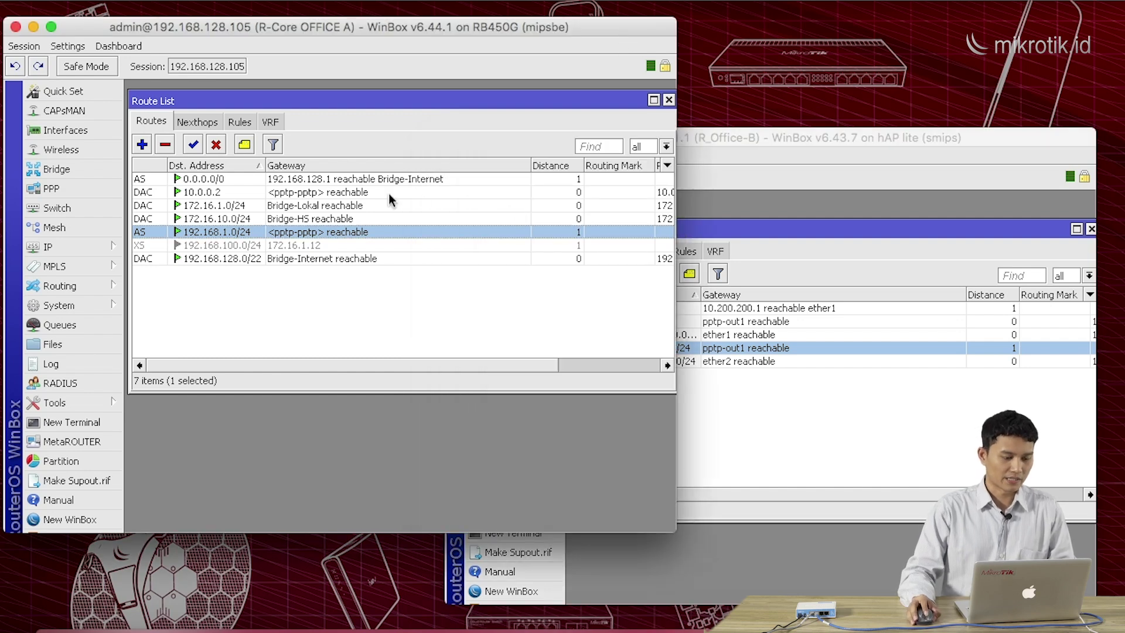
left_click(687, 138)
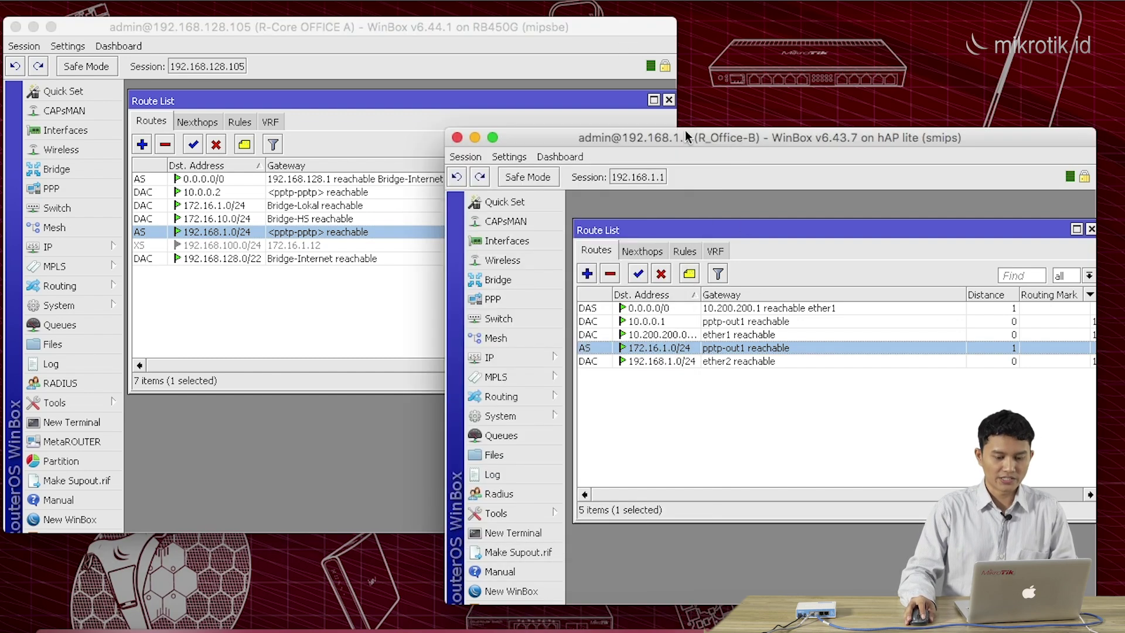
left_click(522, 44)
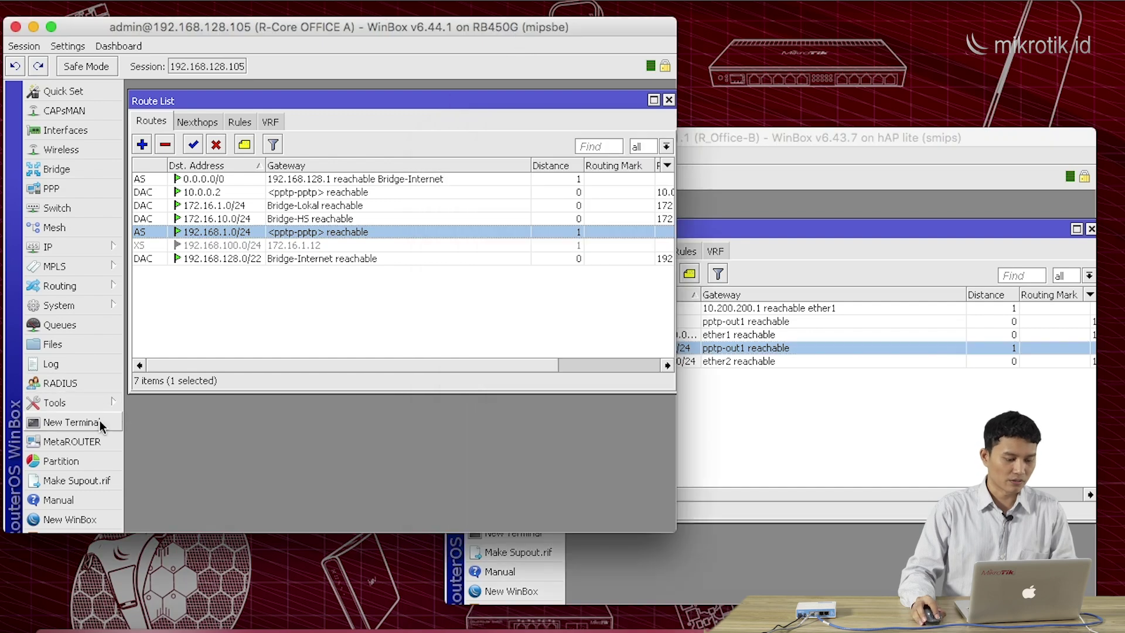
Ping 192.168.1.1 from Office A's terminal (7/7 replies), then bring R_Office-B's route list forward
left_click(100, 422)
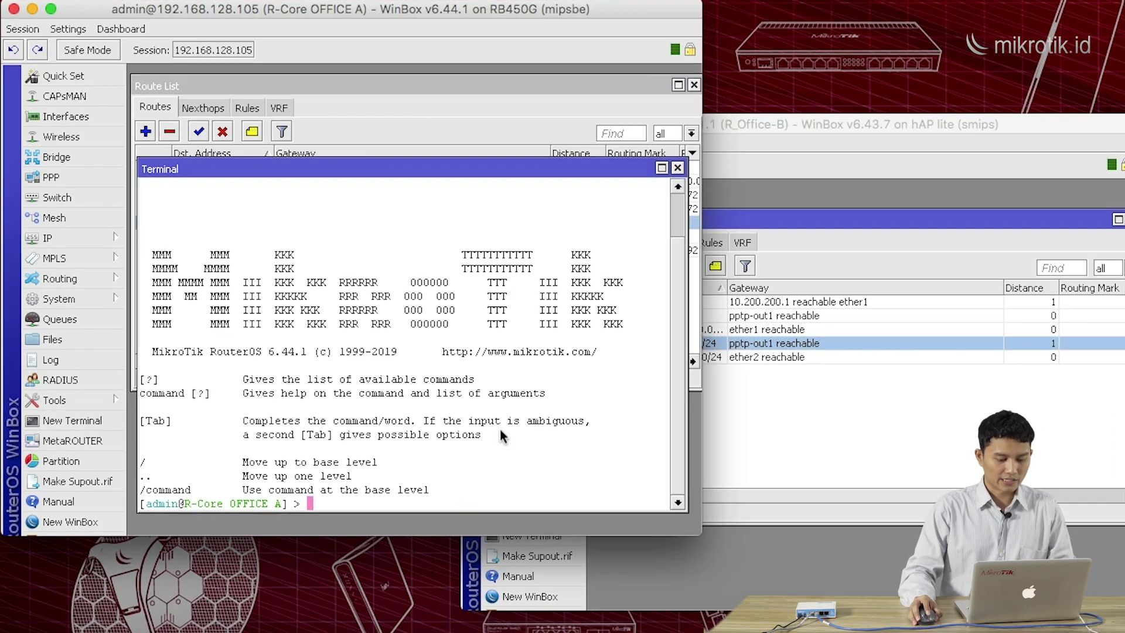
type("pin")
type("g")
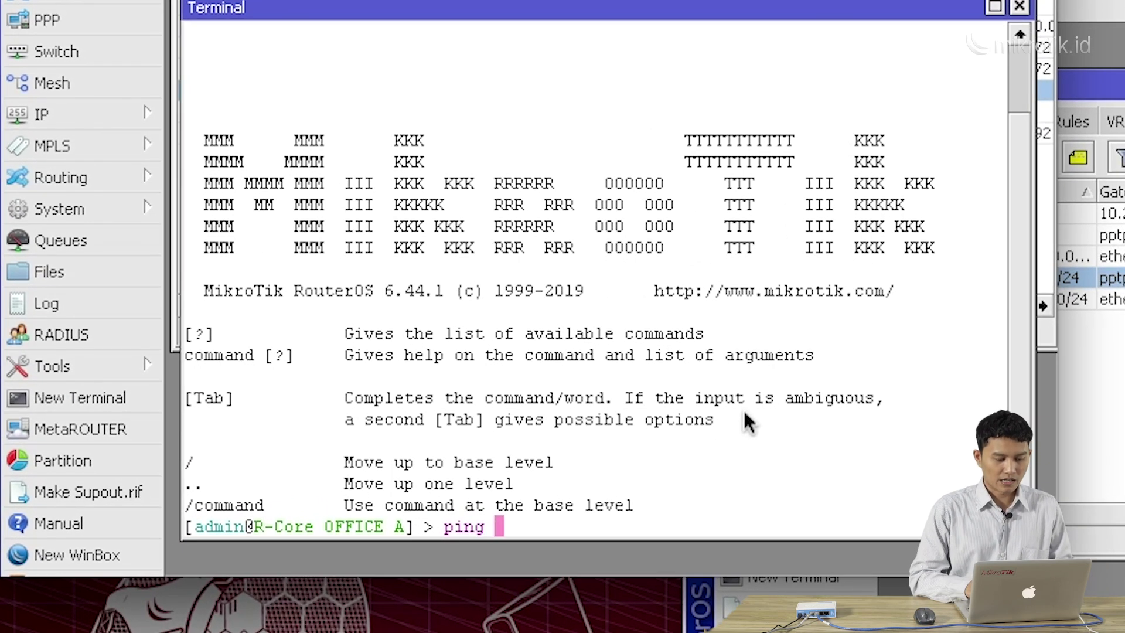
left_click_drag(818, 17, 839, 0)
type("192")
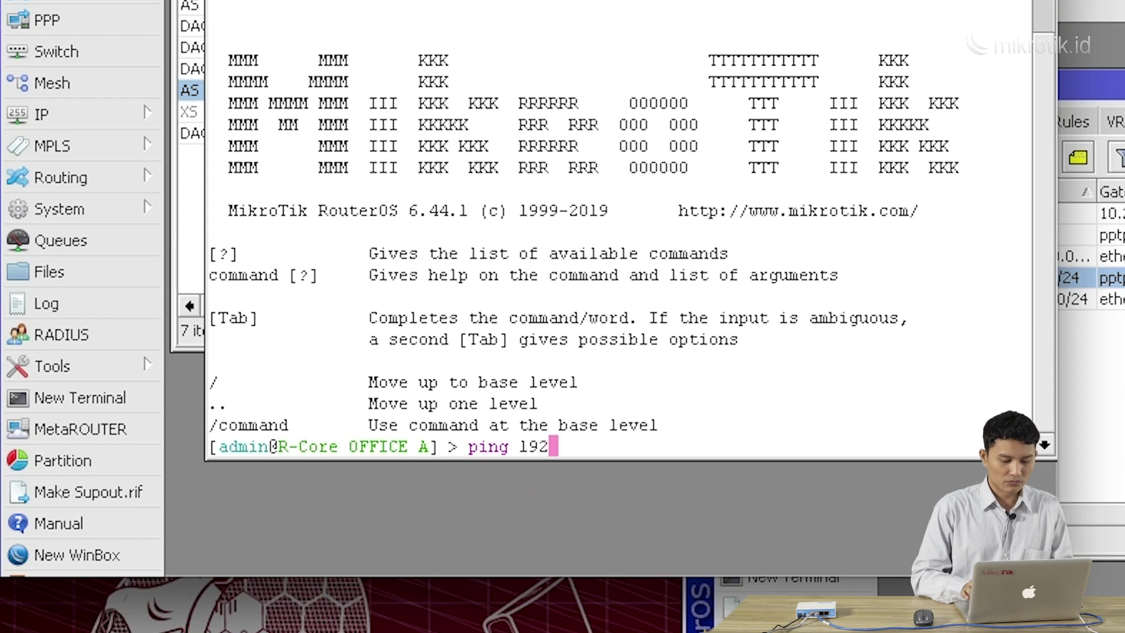
type(".168.")
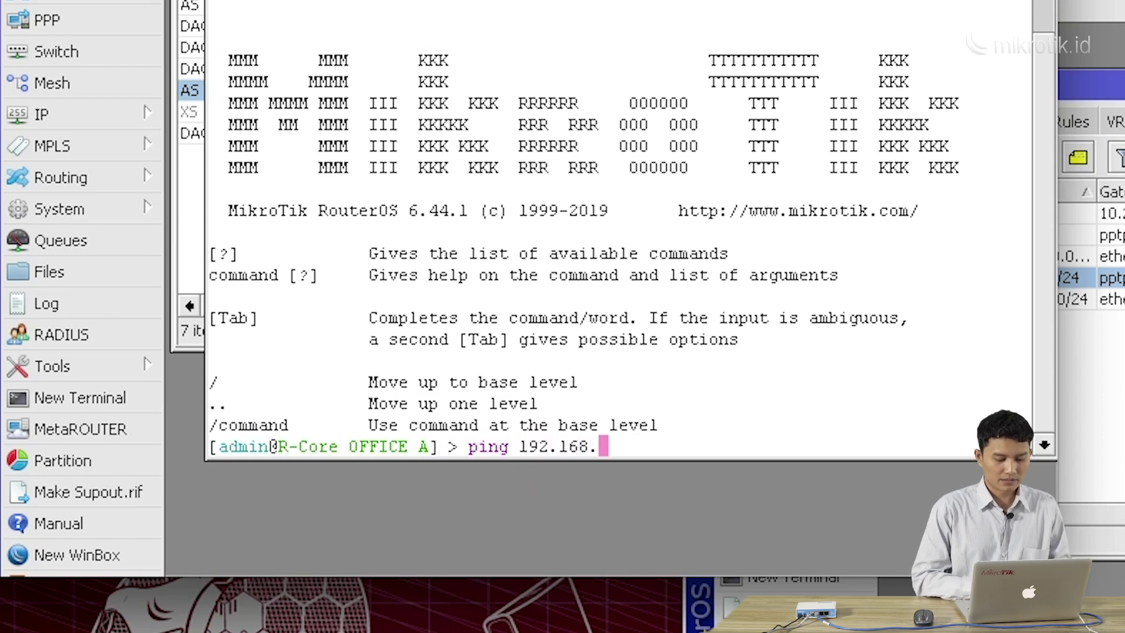
mouse_move(838, 0)
left_mouse_down()
mouse_move(866, 131)
mouse_move(834, 6)
left_mouse_up()
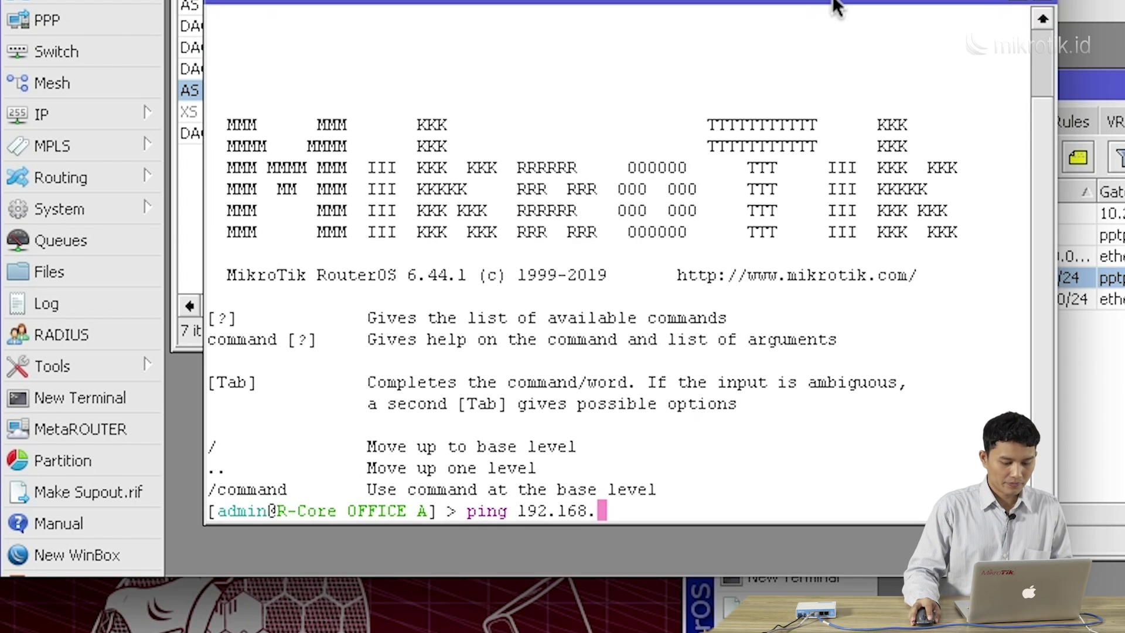
type("1.1")
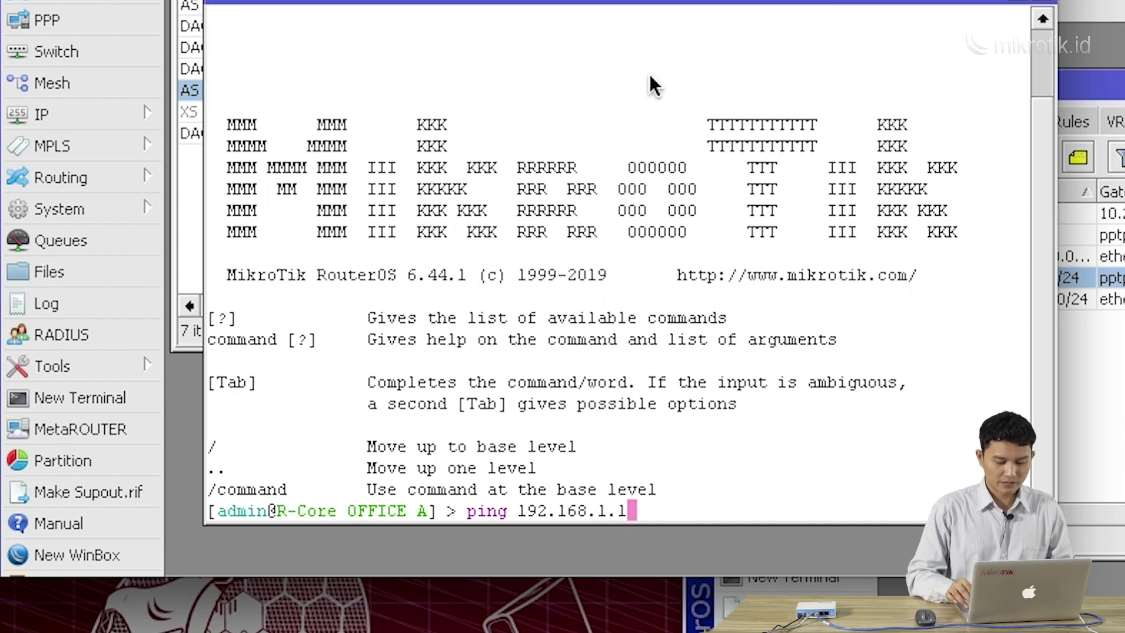
key("Return")
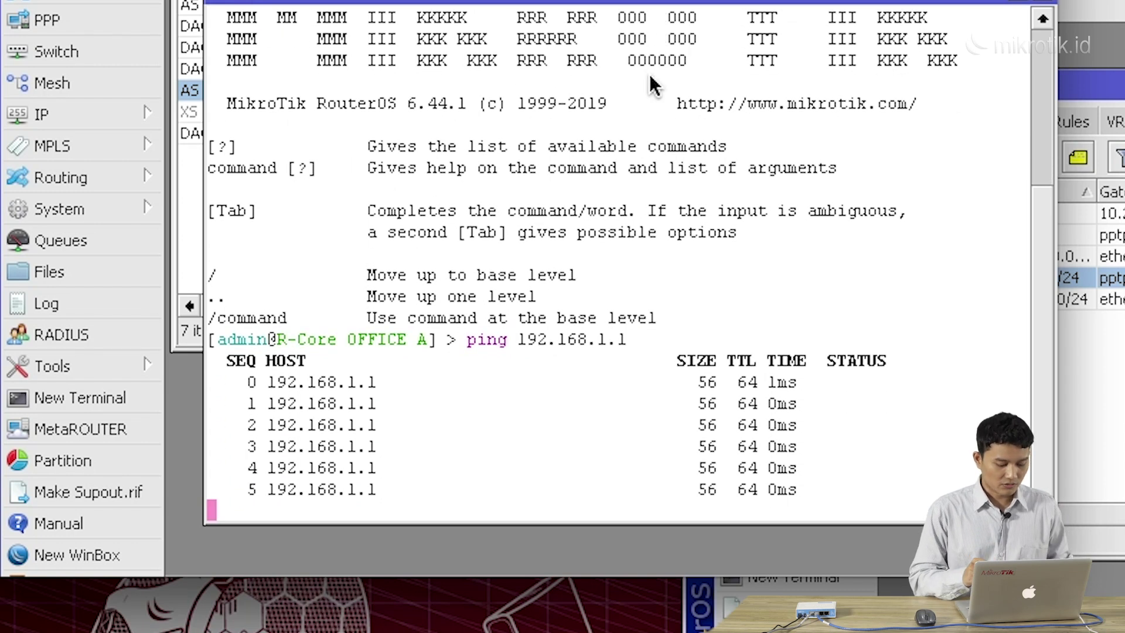
key("ctrl+c")
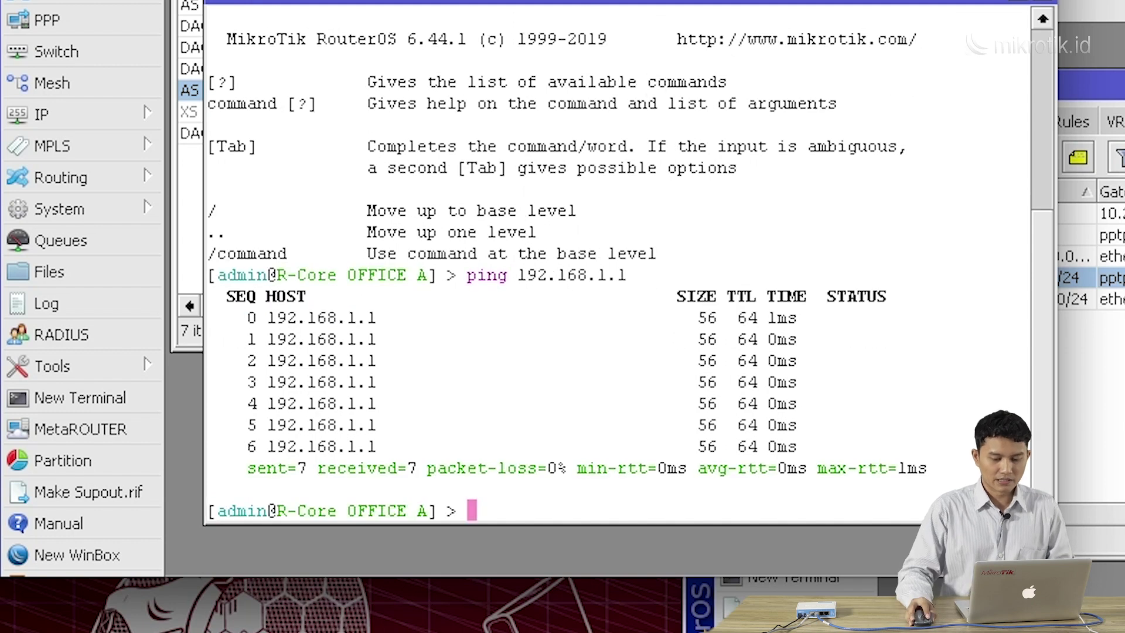
left_click(1114, 352)
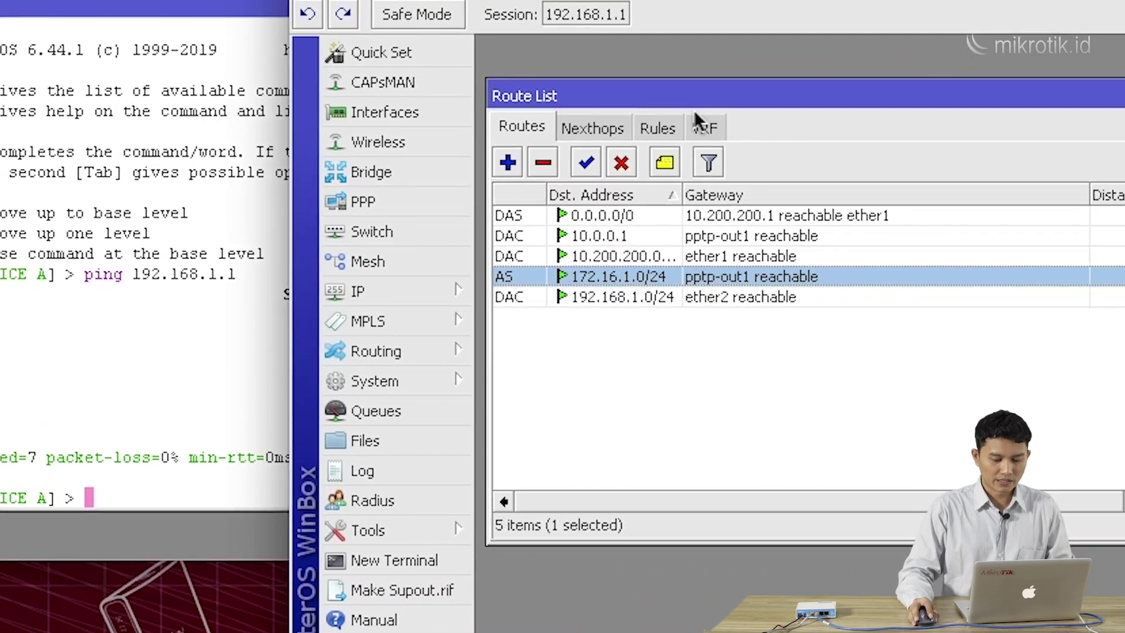
left_click_drag(697, 99, 694, 68)
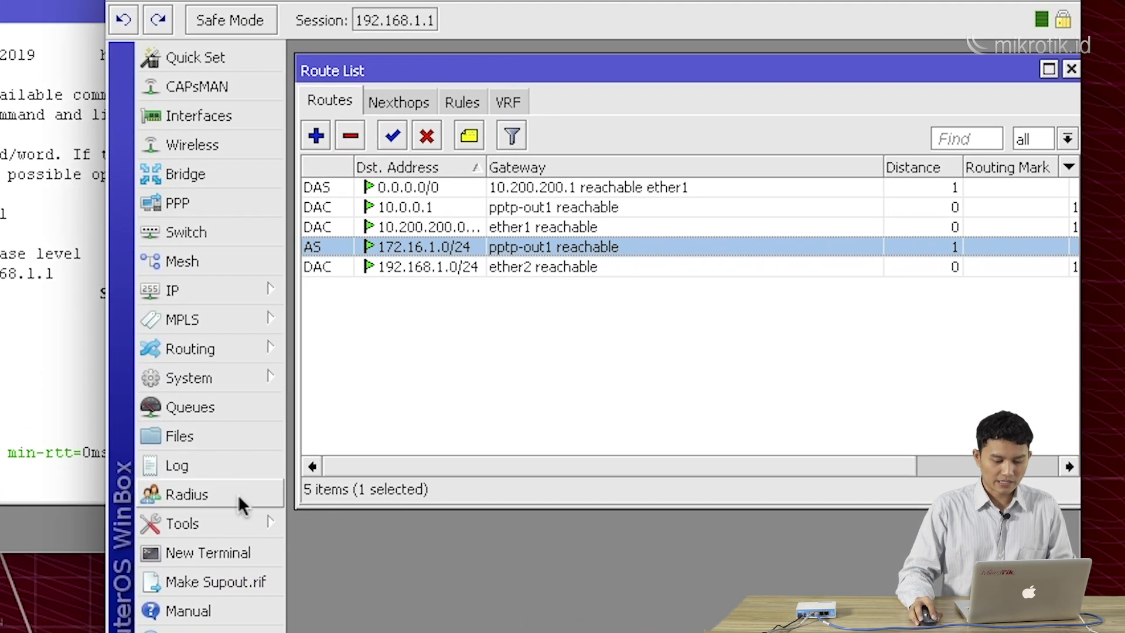
From R_Office-B's terminal, ping 172.16.1.1 and stop it after 7/7 replies, 0% loss
left_click(235, 551)
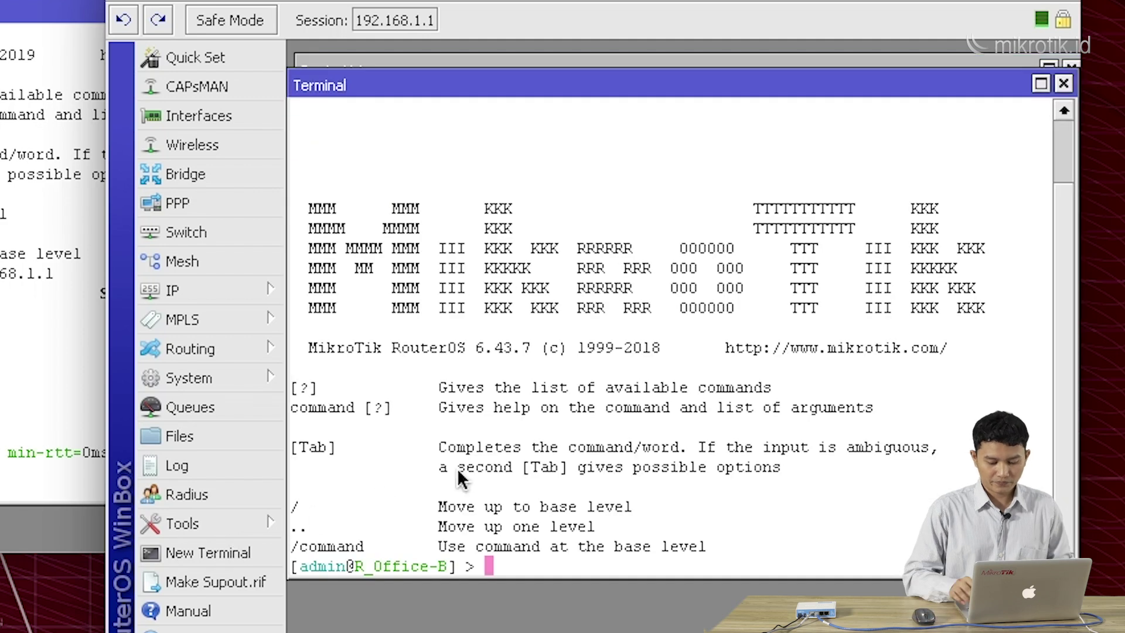
type("ping ")
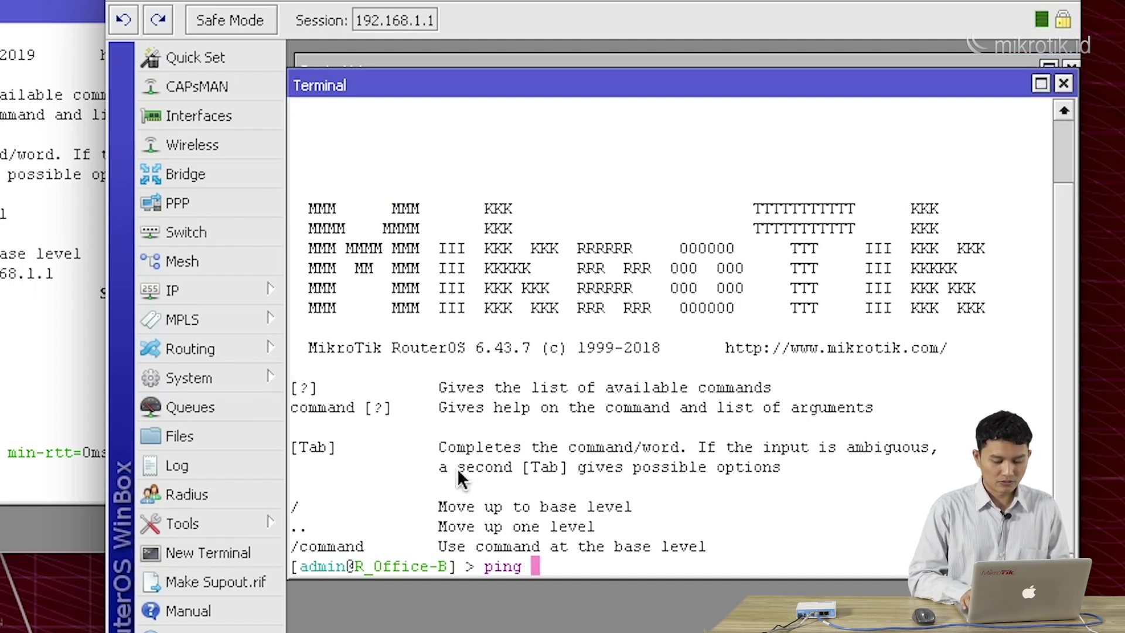
type("172.")
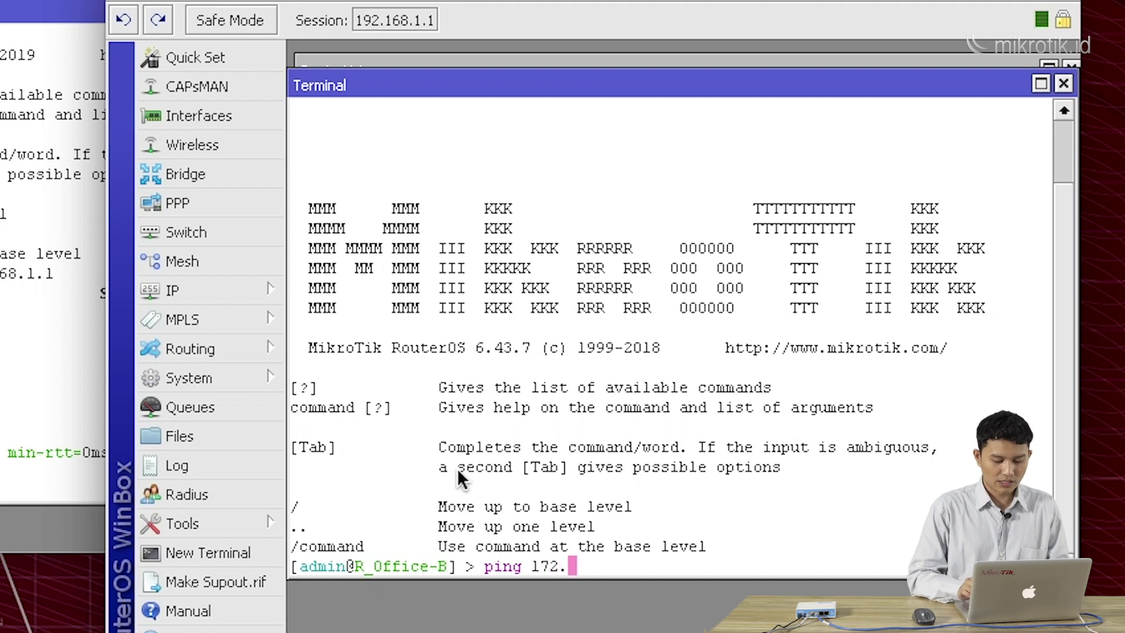
type("16.")
type("1.1")
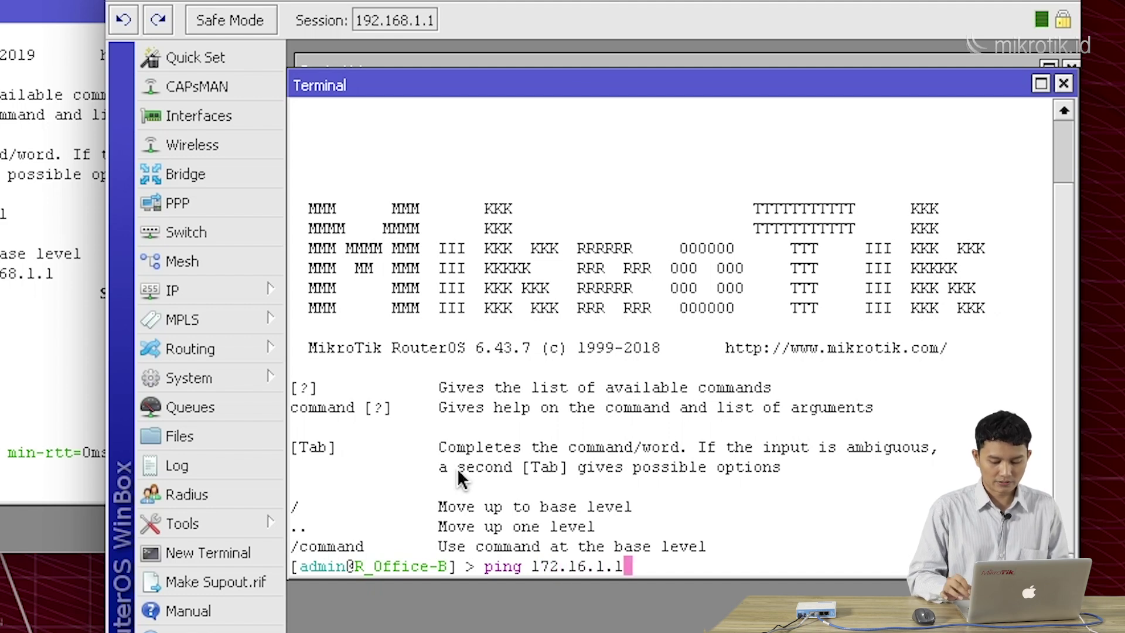
key("Return")
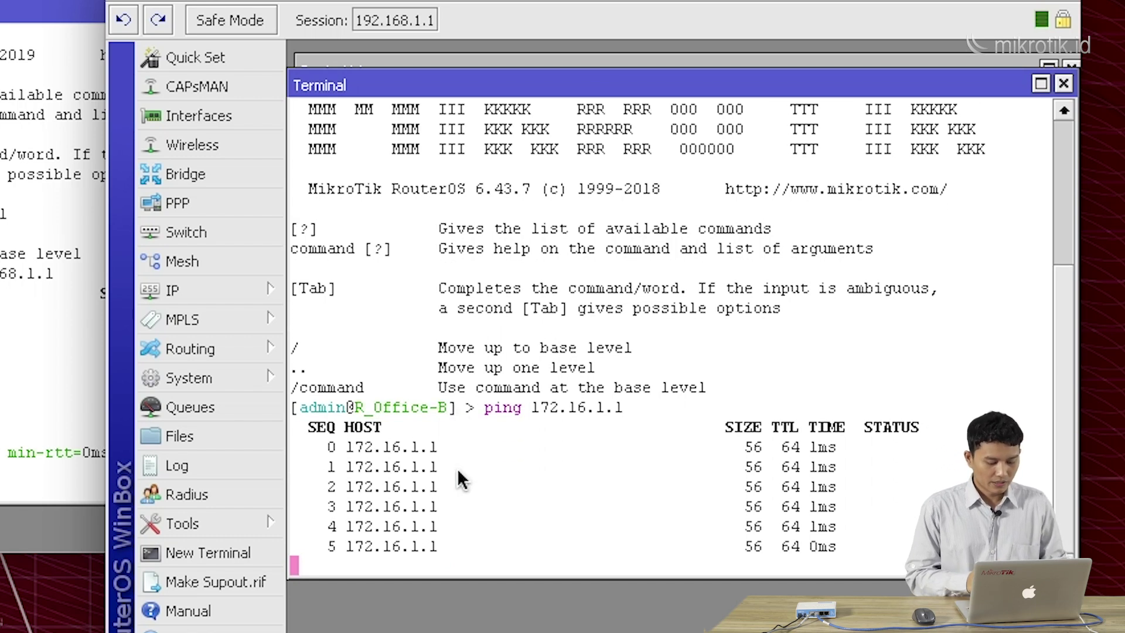
key("ctrl+c")
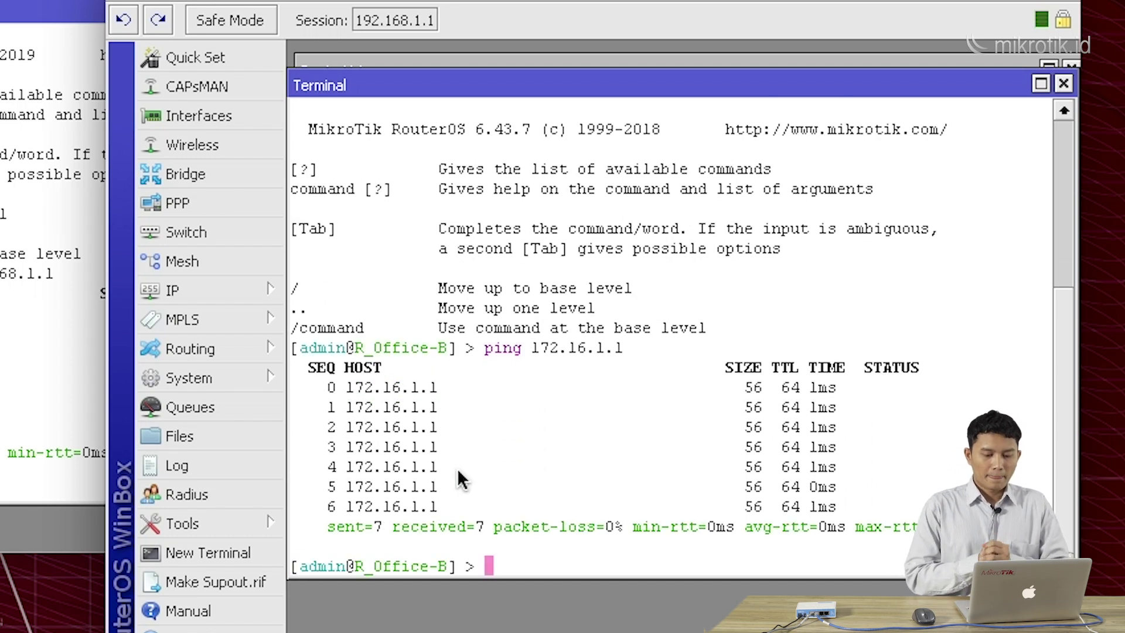
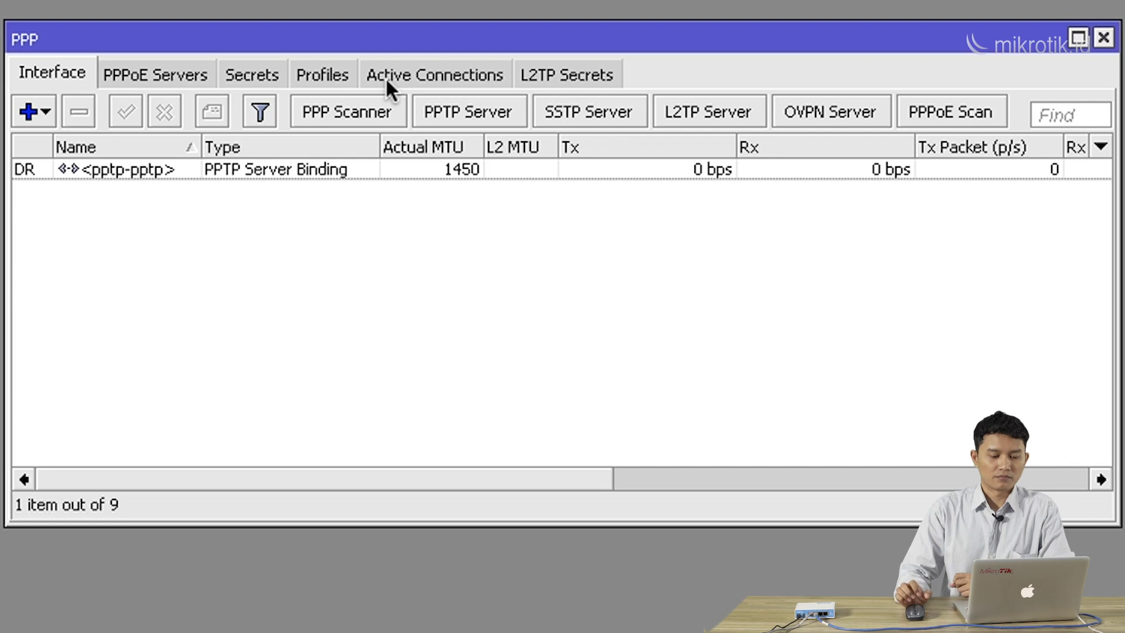
Check the existing pptp secret in the Secrets list, then close the PPP window
left_click_drag(396, 44, 412, 40)
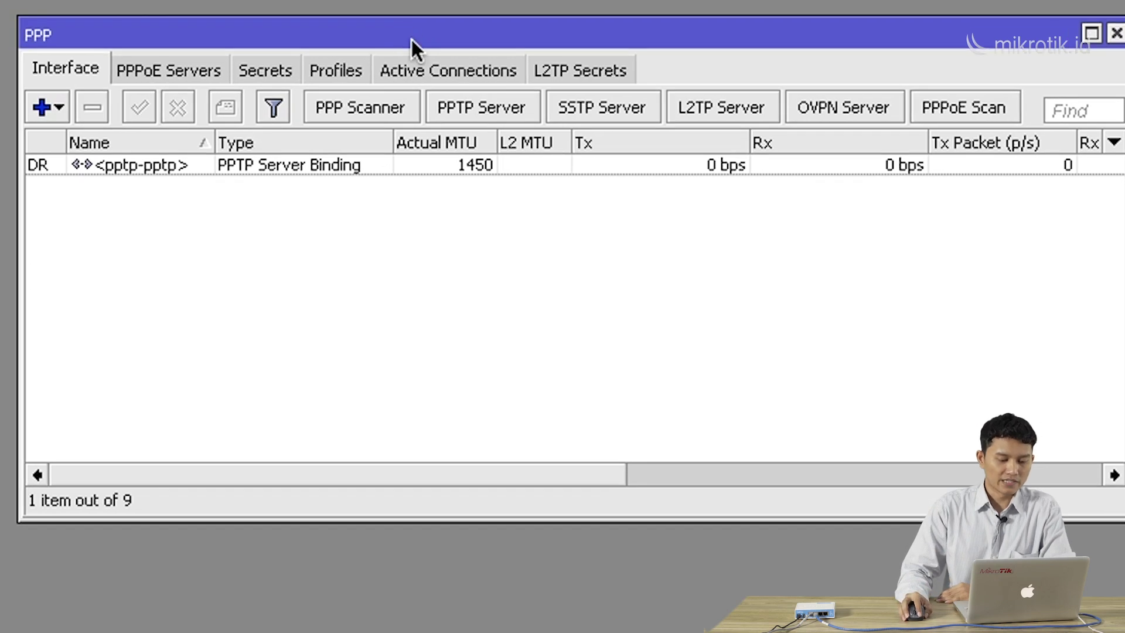
left_click(283, 69)
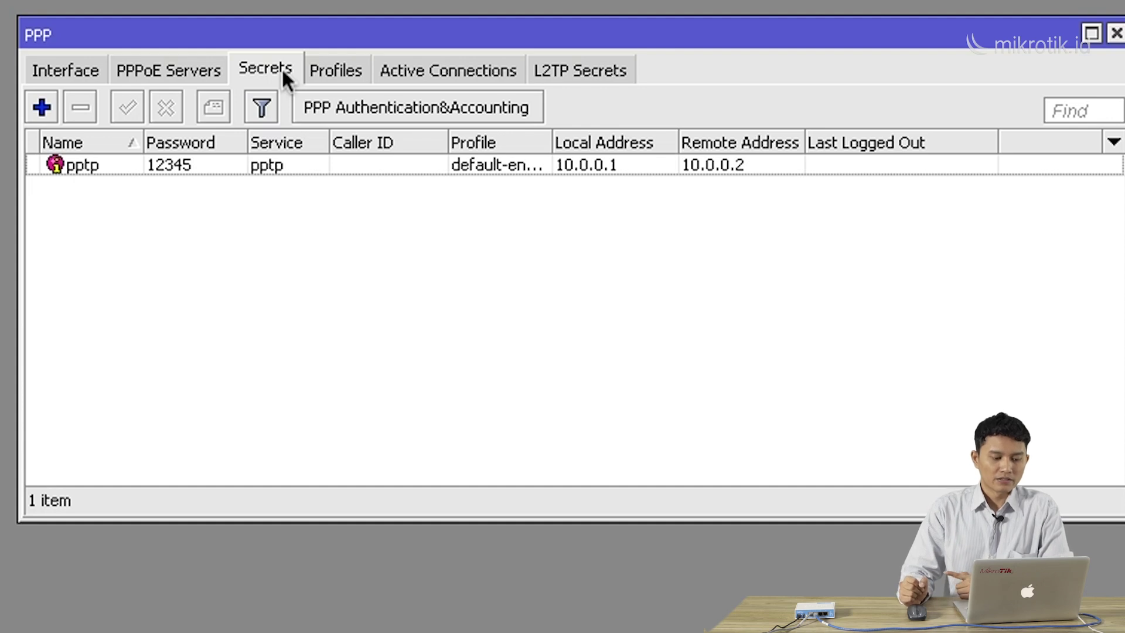
left_click_drag(377, 36, 391, 43)
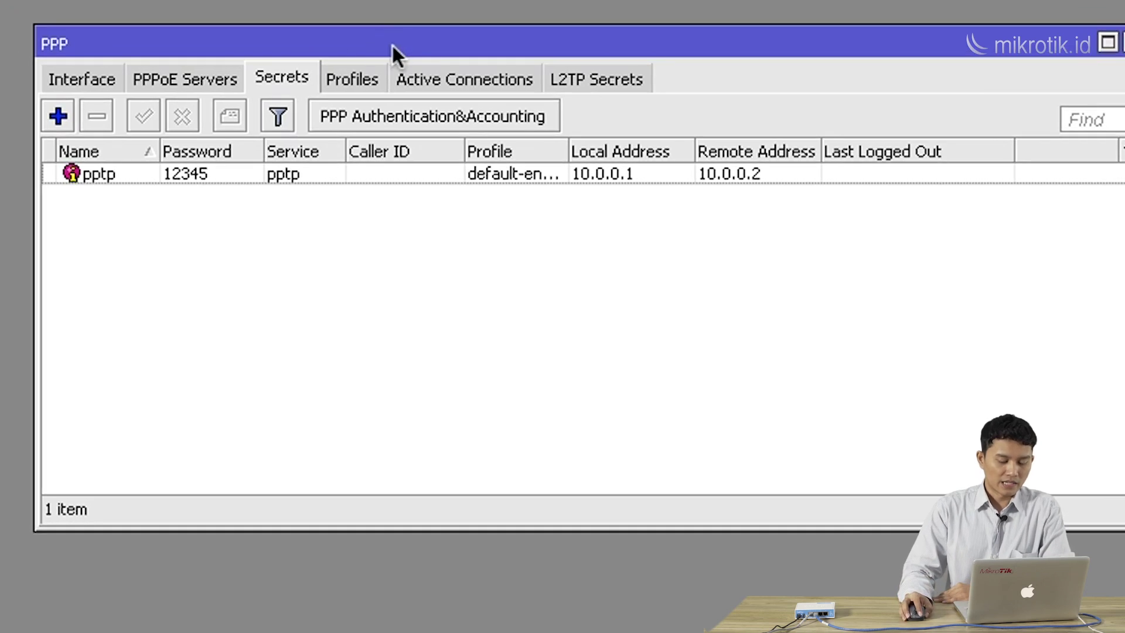
left_click(232, 80)
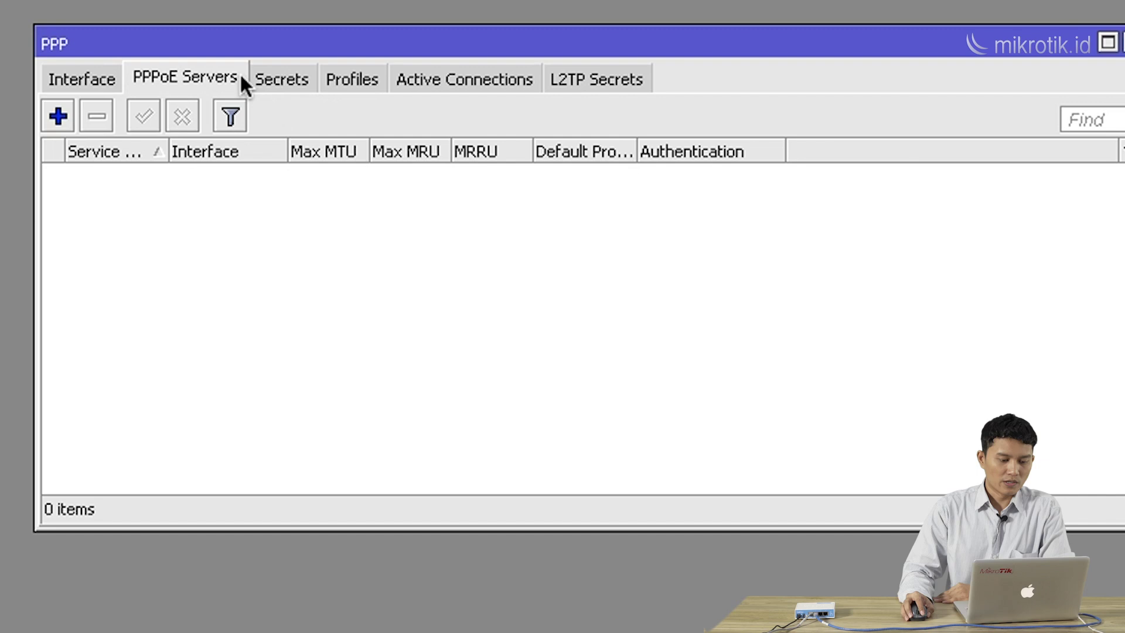
left_click(276, 73)
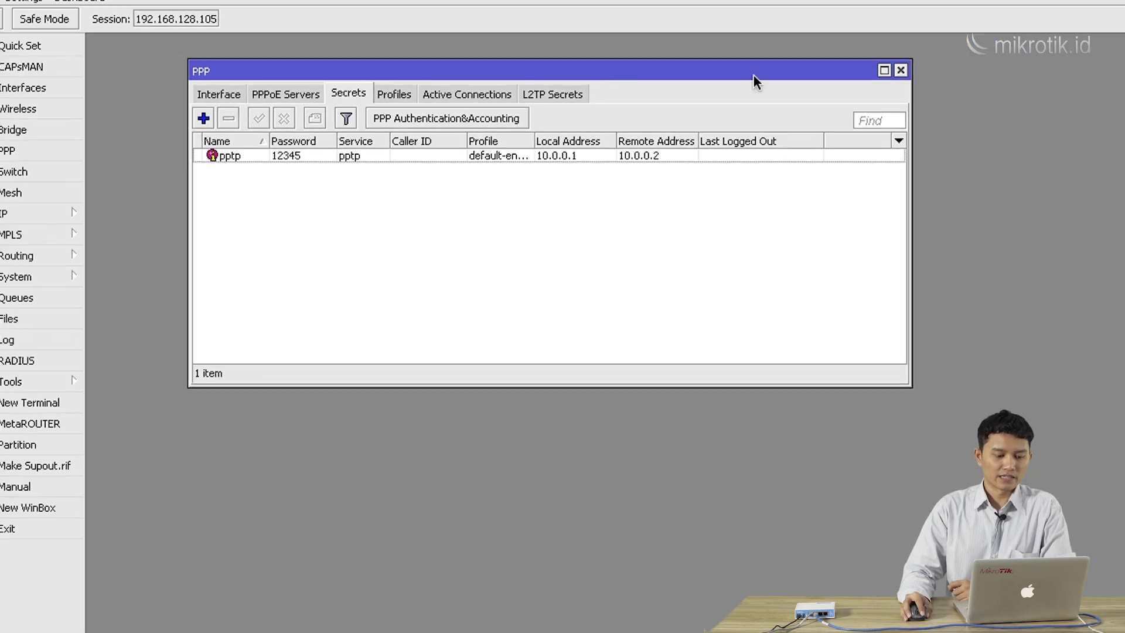
left_click(900, 70)
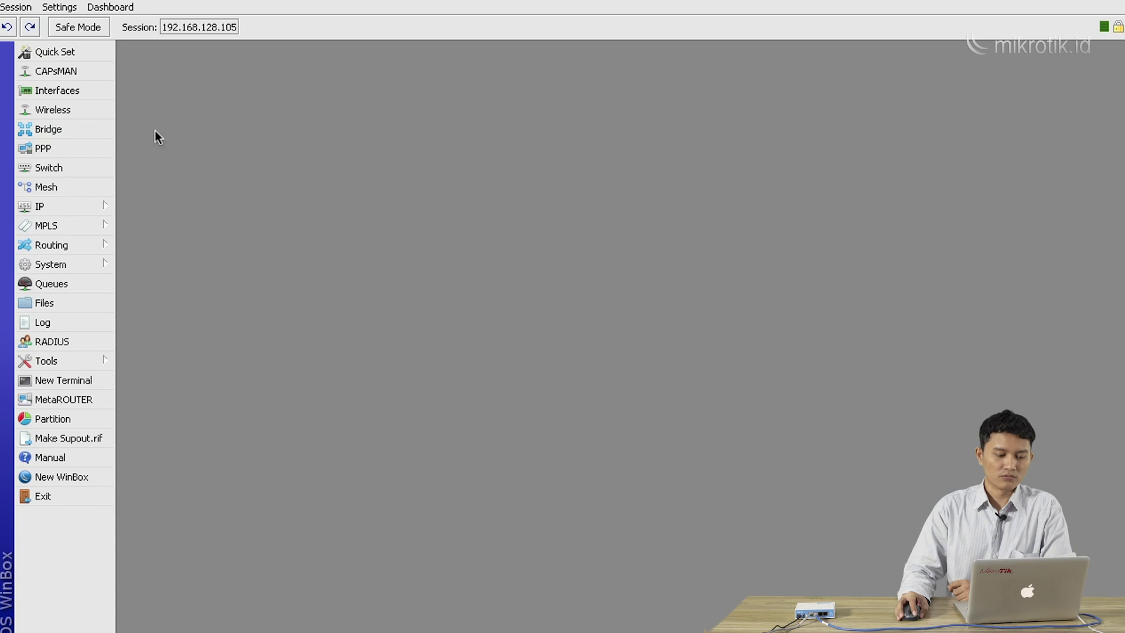
Open IP > Pool and start a new address pool named poolVPN
left_click(82, 205)
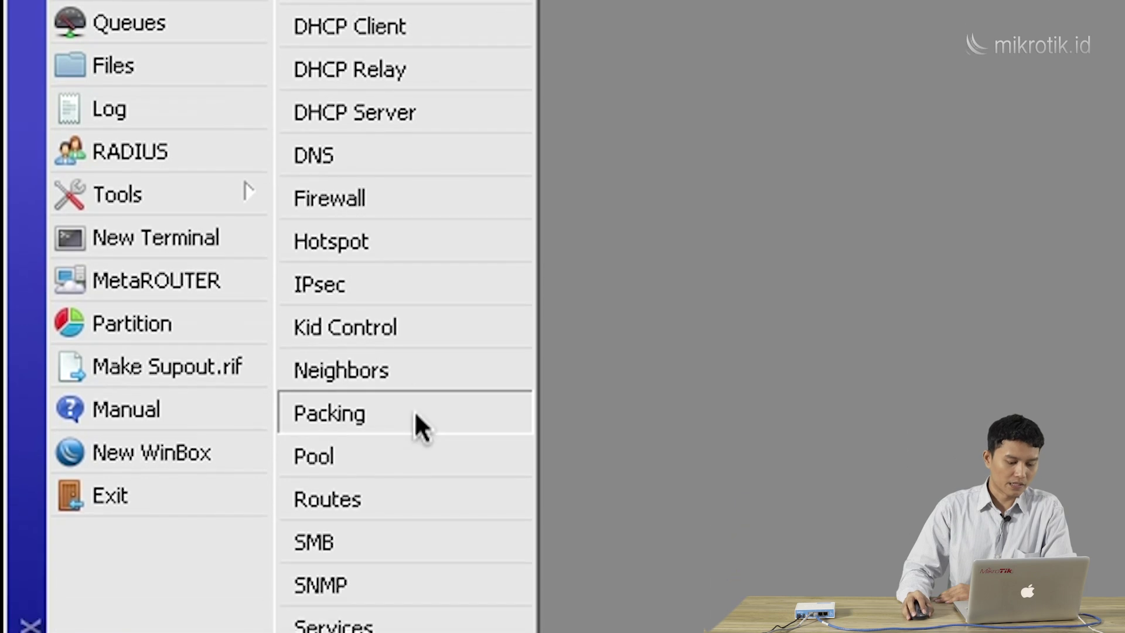
left_click(426, 452)
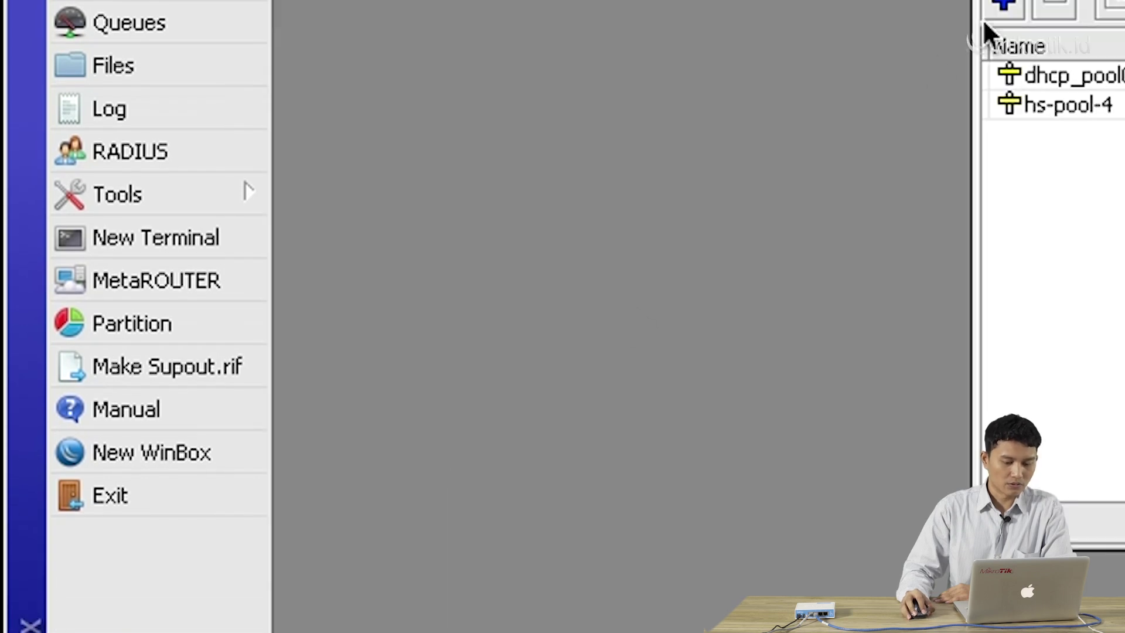
left_click_drag(772, 100, 405, 120)
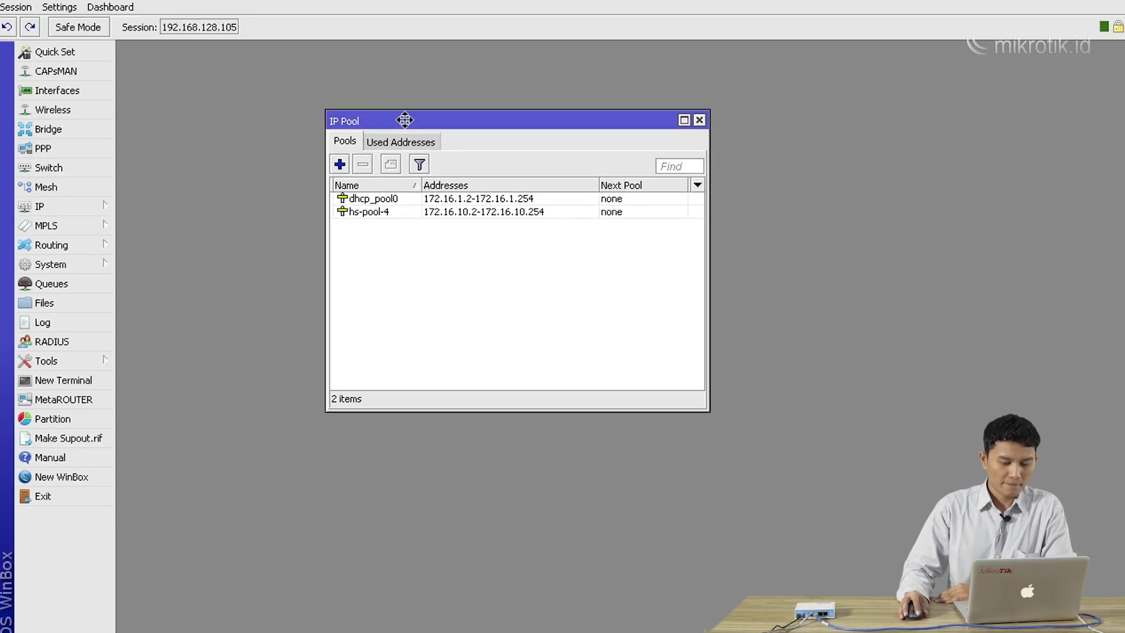
left_click(339, 164)
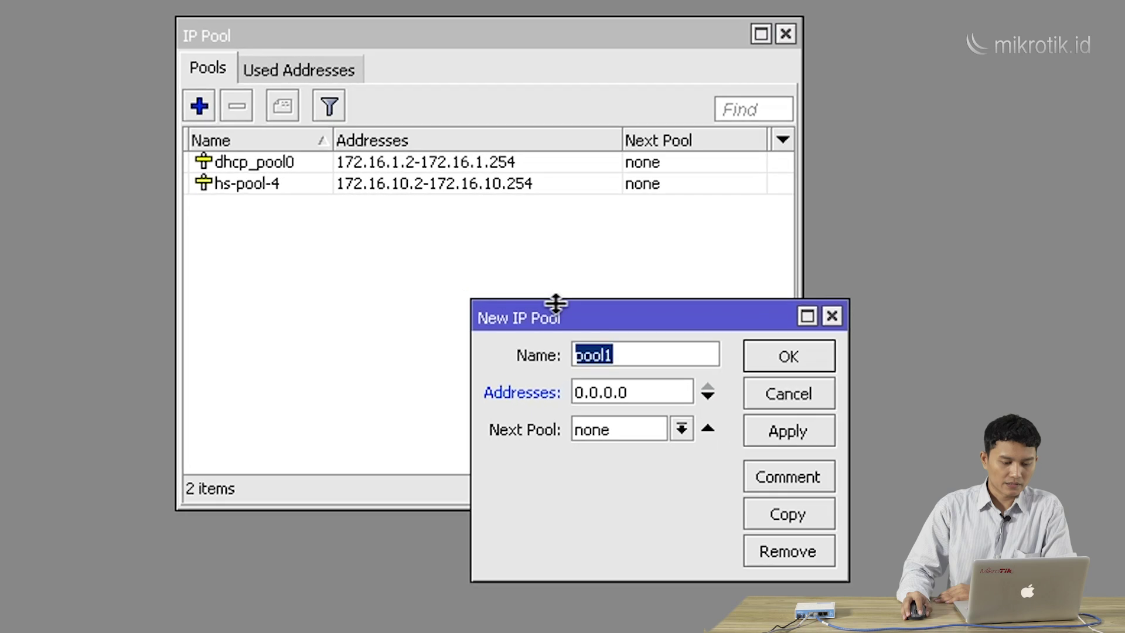
left_click_drag(549, 306, 479, 260)
left_click(563, 304)
key("BackSpace")
key("BackSpace")
key("BackSpace")
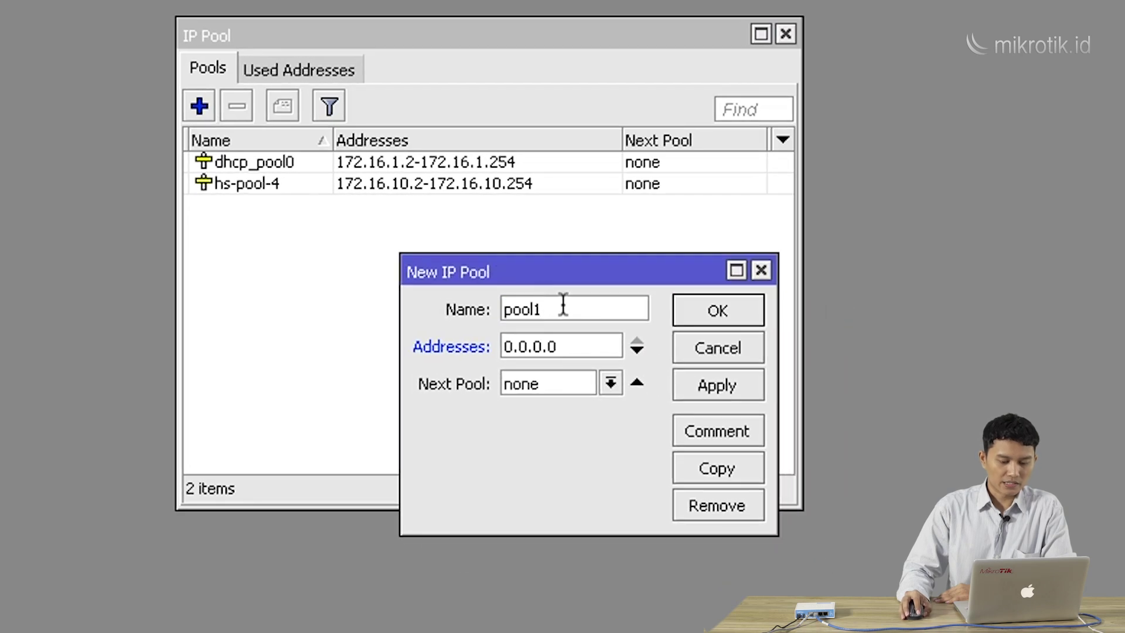
key("BackSpace")
key("BackSpace")
type("pool")
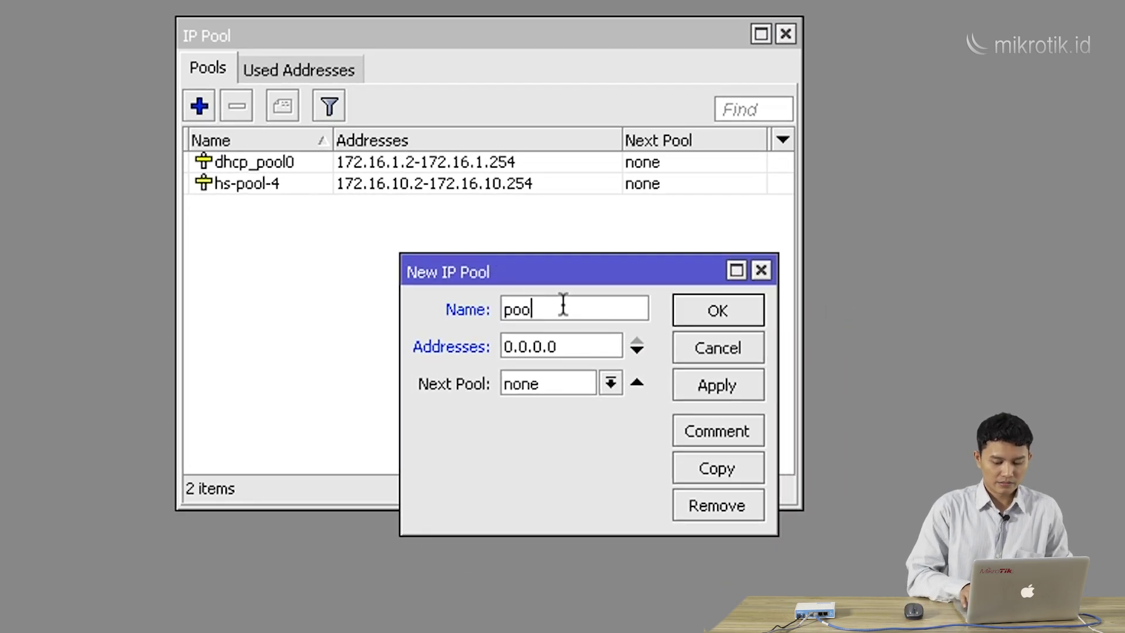
type("VPN")
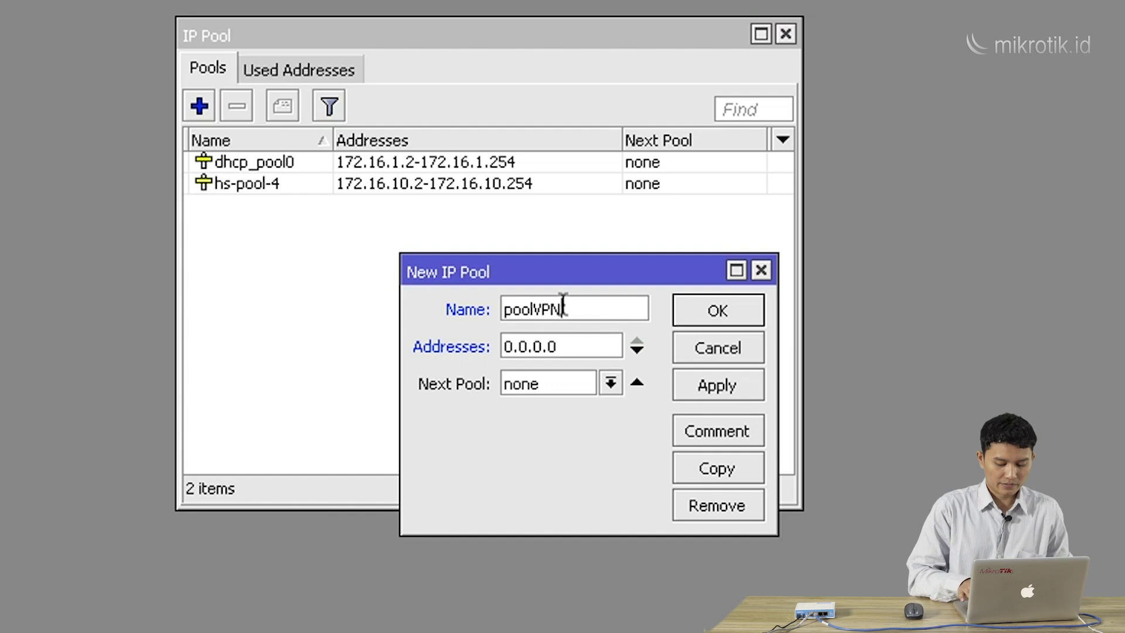
Give poolVPN the range 10.1.1.2-10.1.1.100, save it, and close the pool list
left_click(567, 342)
double_click(567, 343)
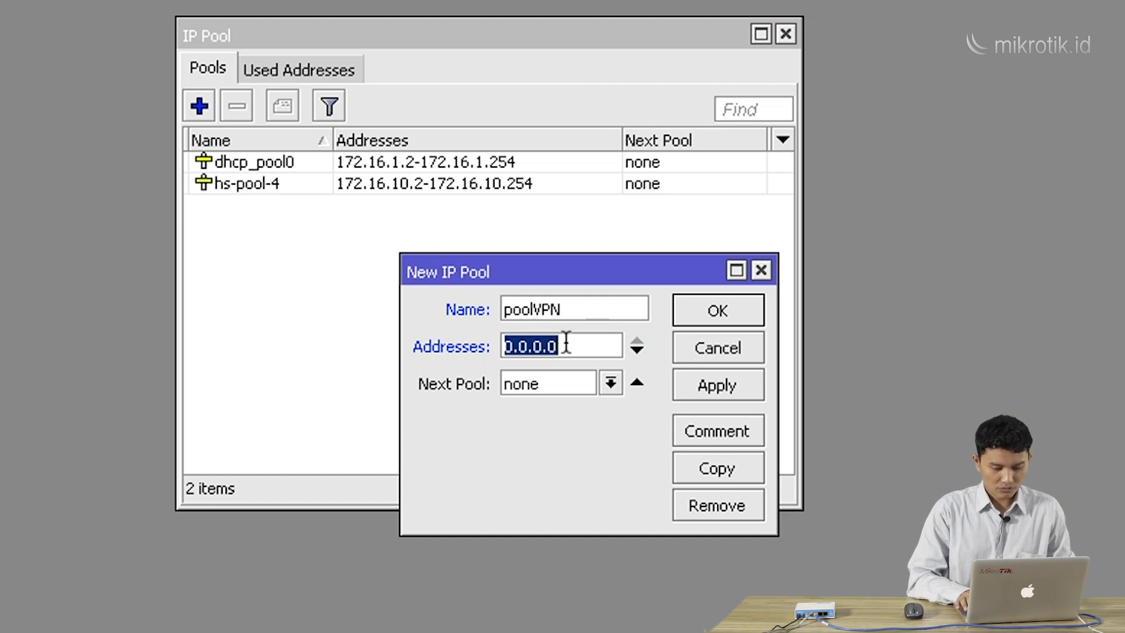
type("10")
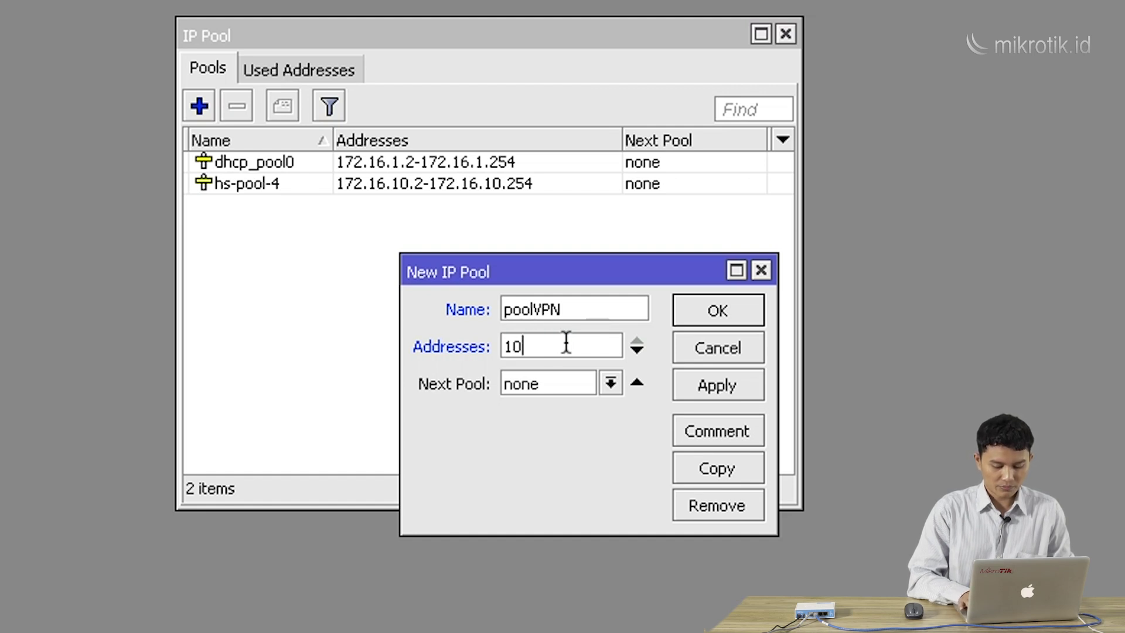
type(".1.")
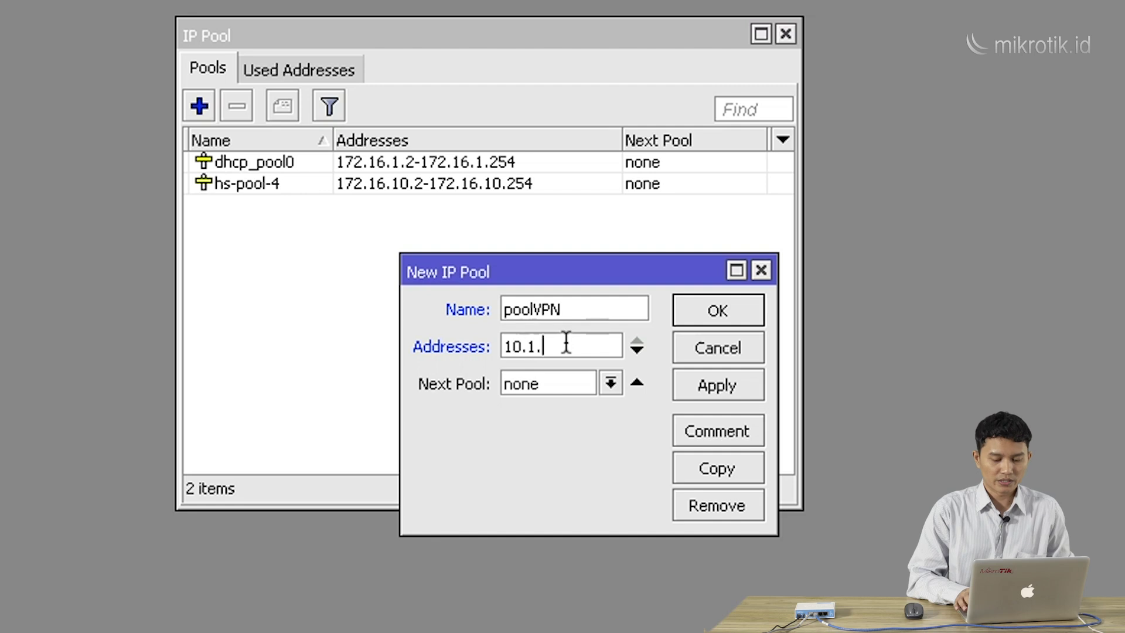
type("1.")
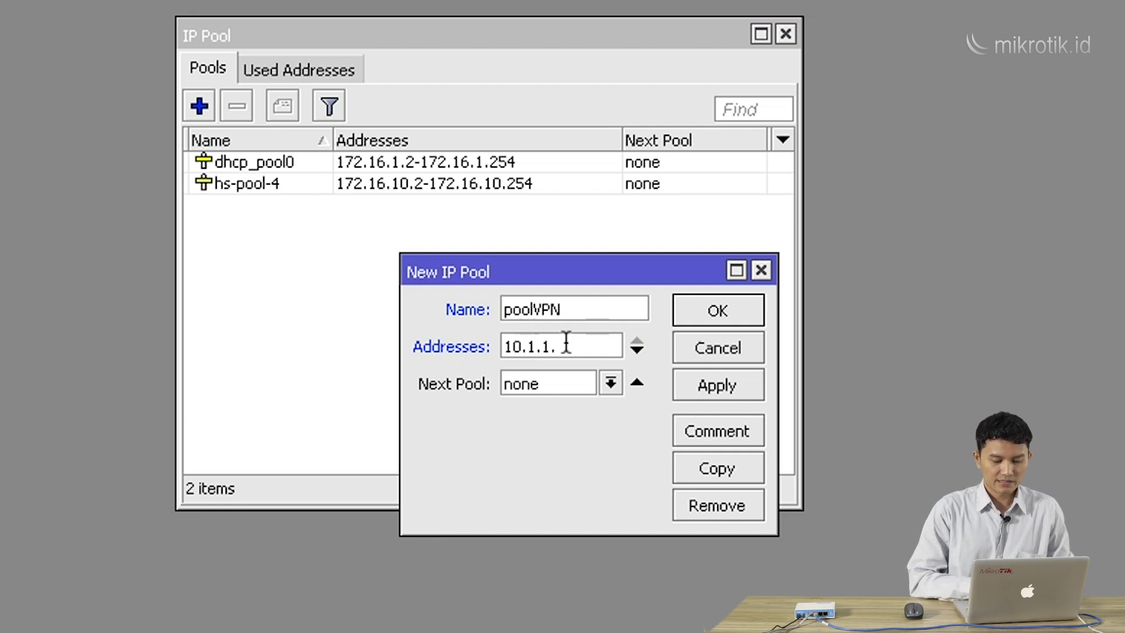
type("2")
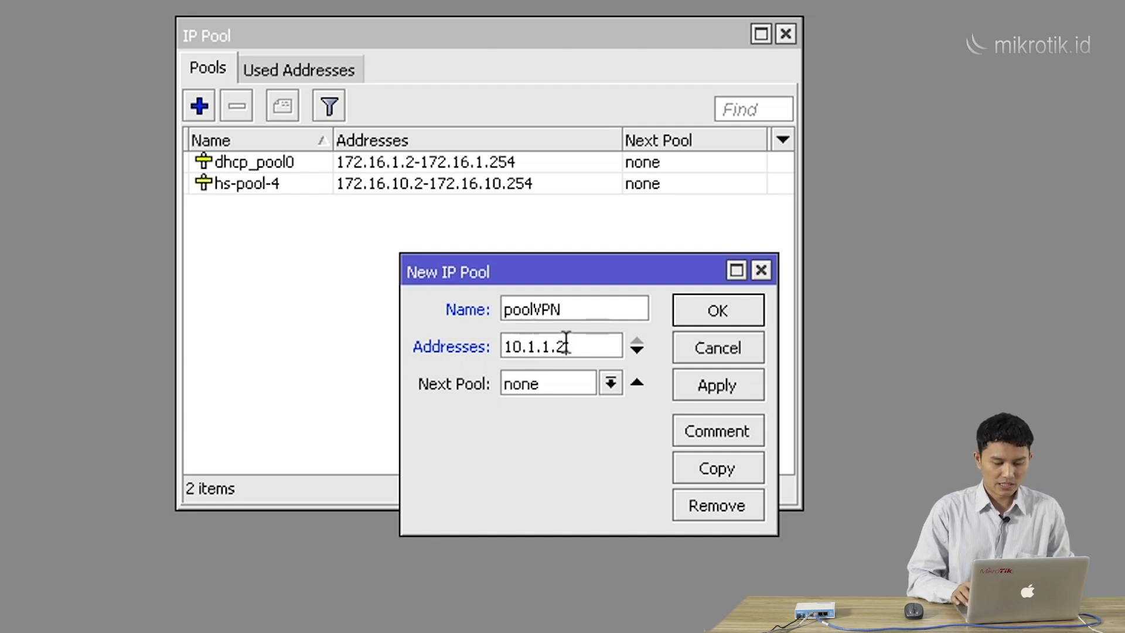
type("-1")
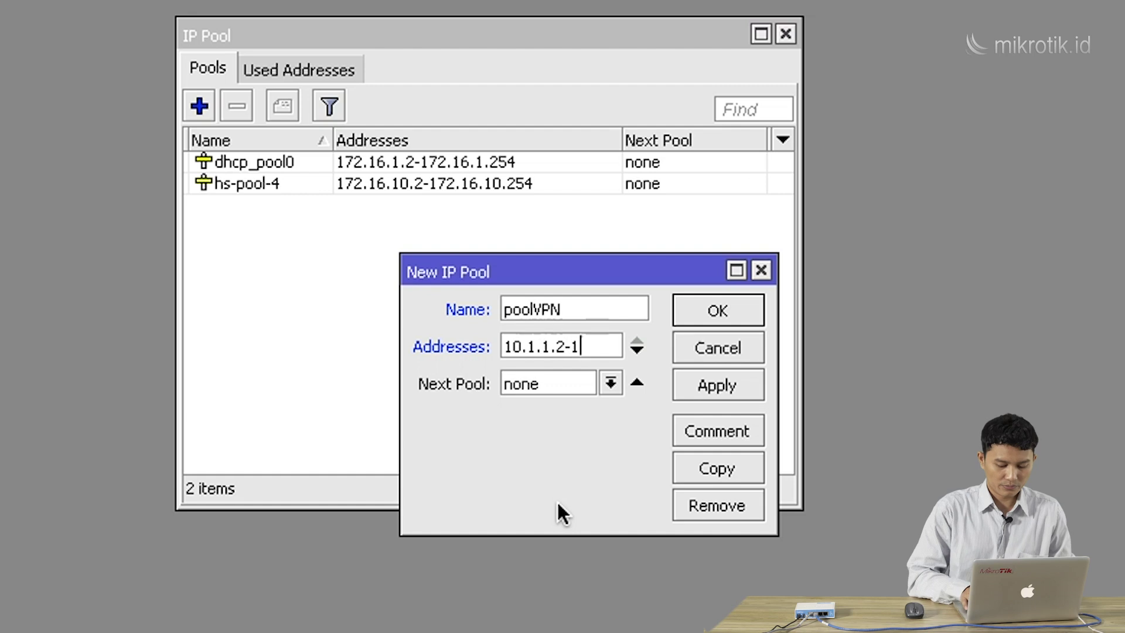
type("0.1.1.")
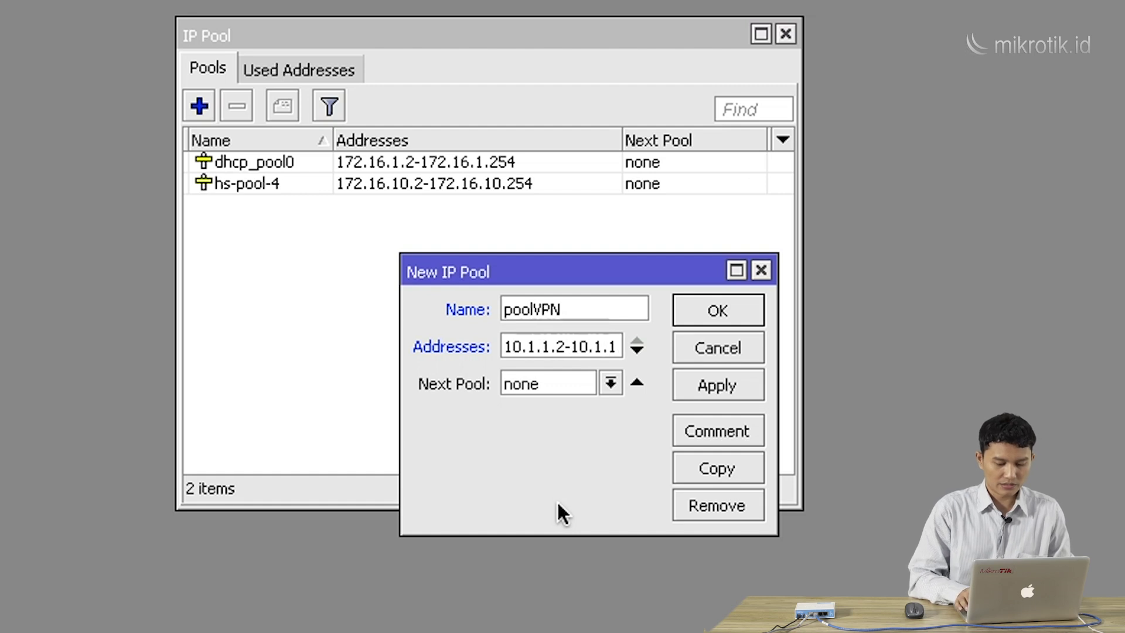
type("100")
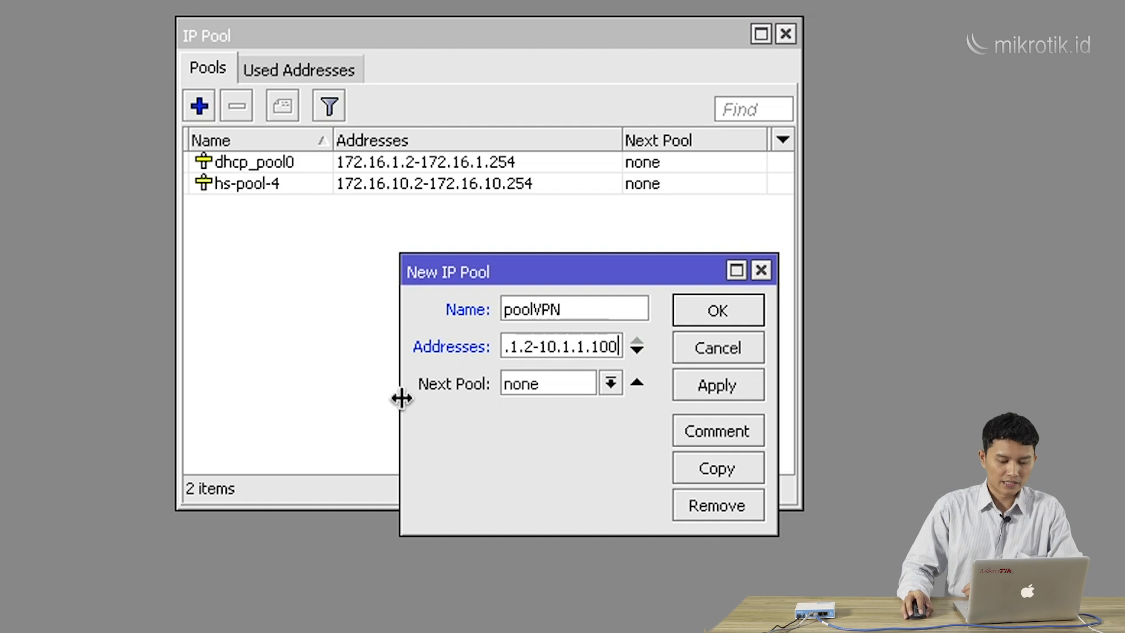
left_click_drag(399, 397, 313, 397)
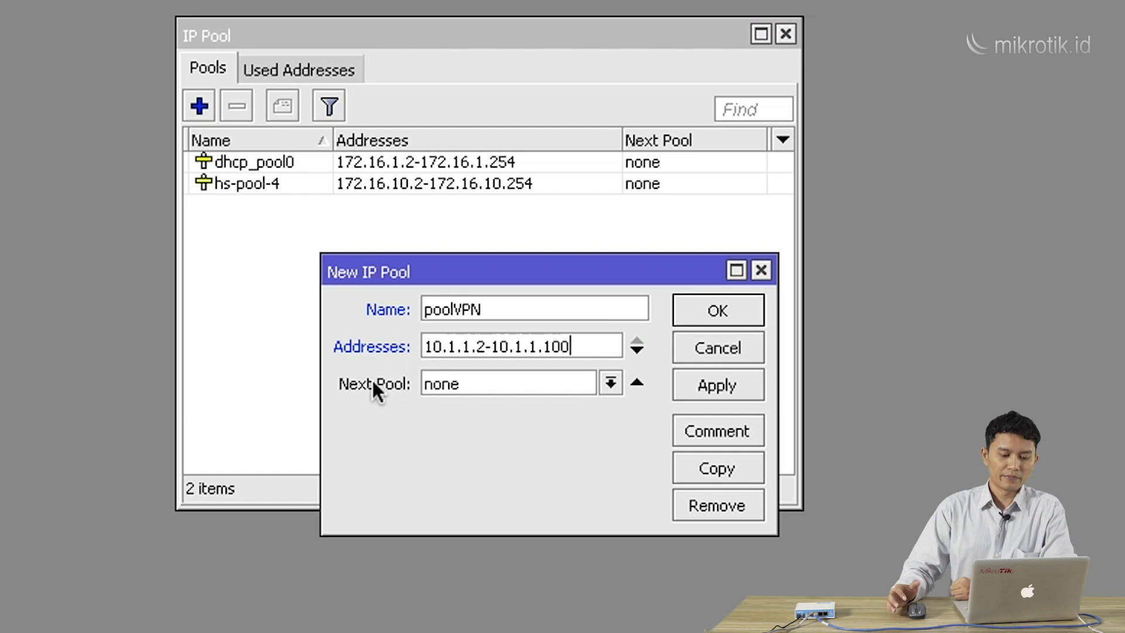
left_click_drag(501, 274, 469, 263)
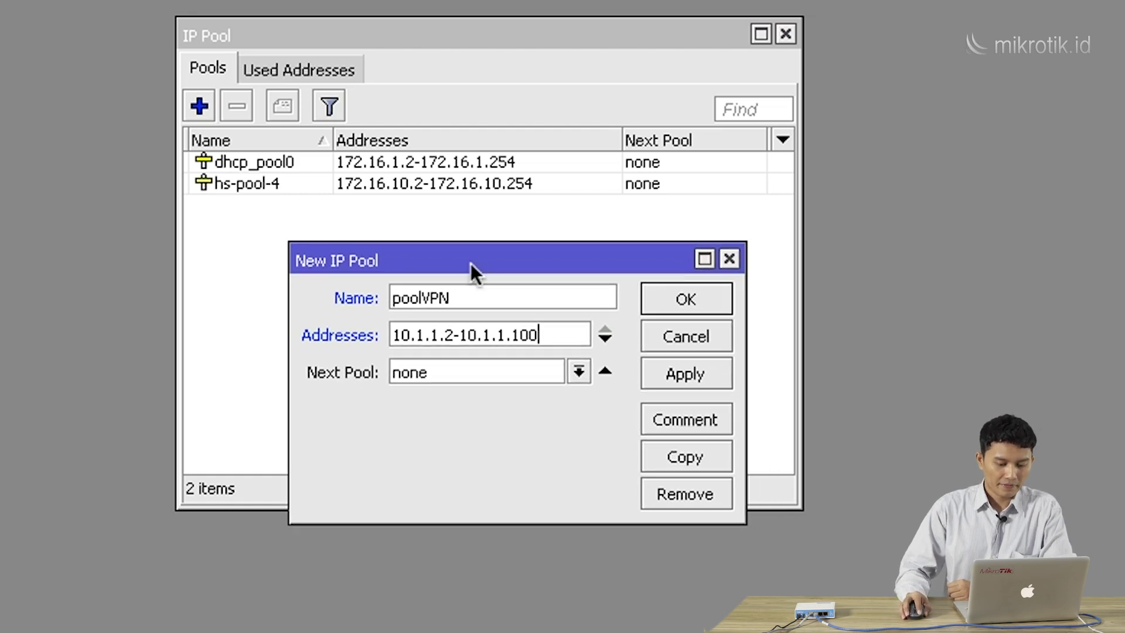
left_click(673, 304)
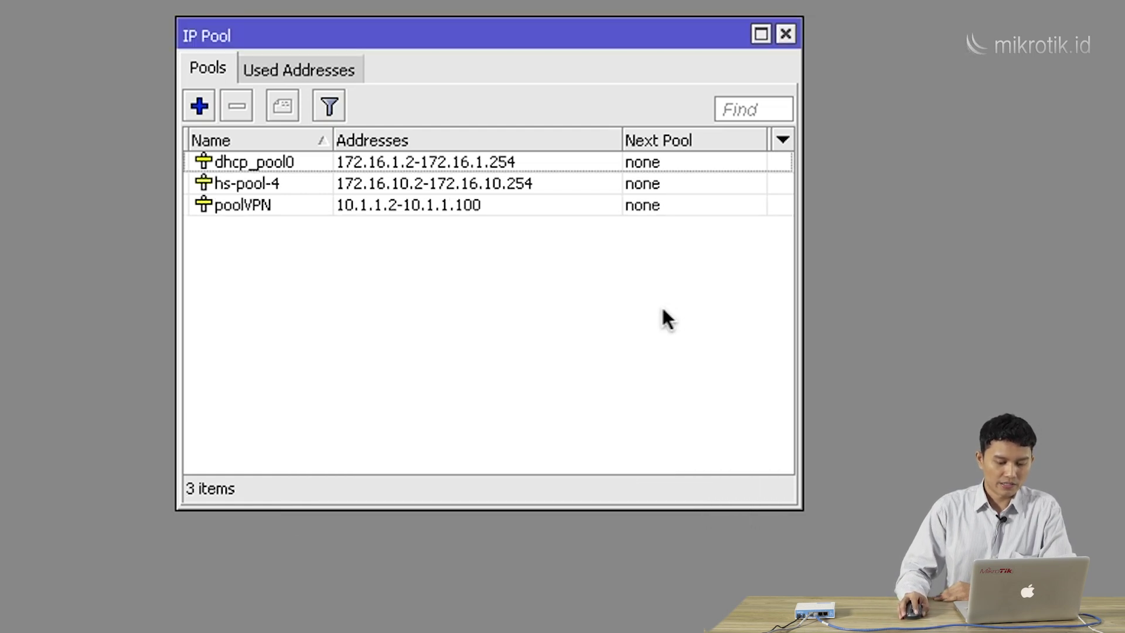
left_click(434, 205)
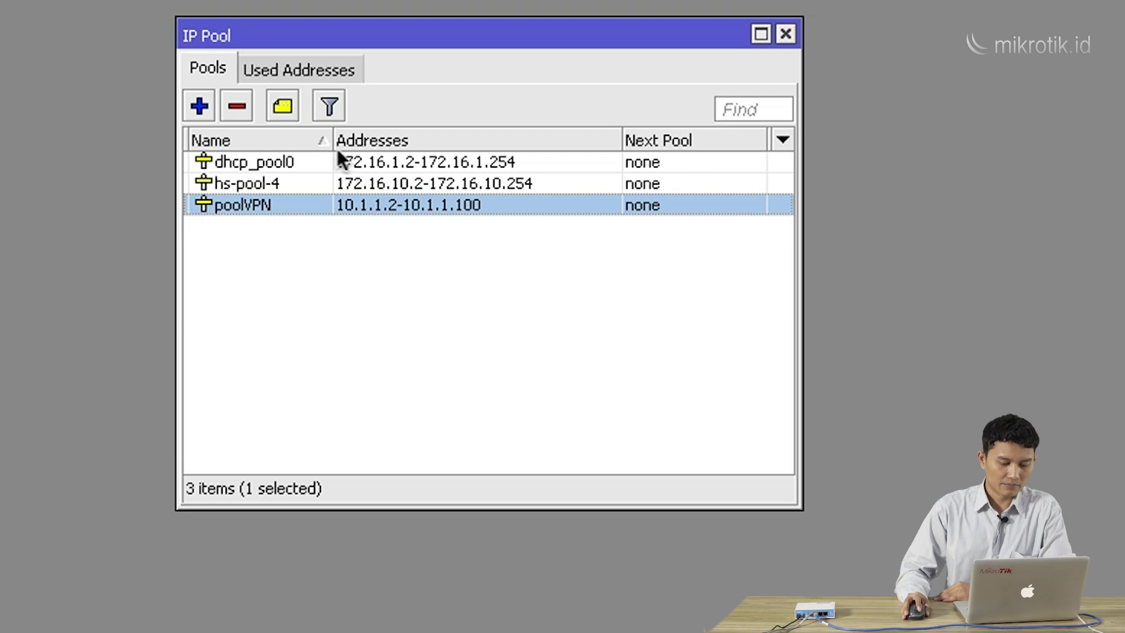
mouse_move(333, 142)
left_mouse_down()
mouse_move(320, 141)
mouse_move(340, 141)
left_mouse_up()
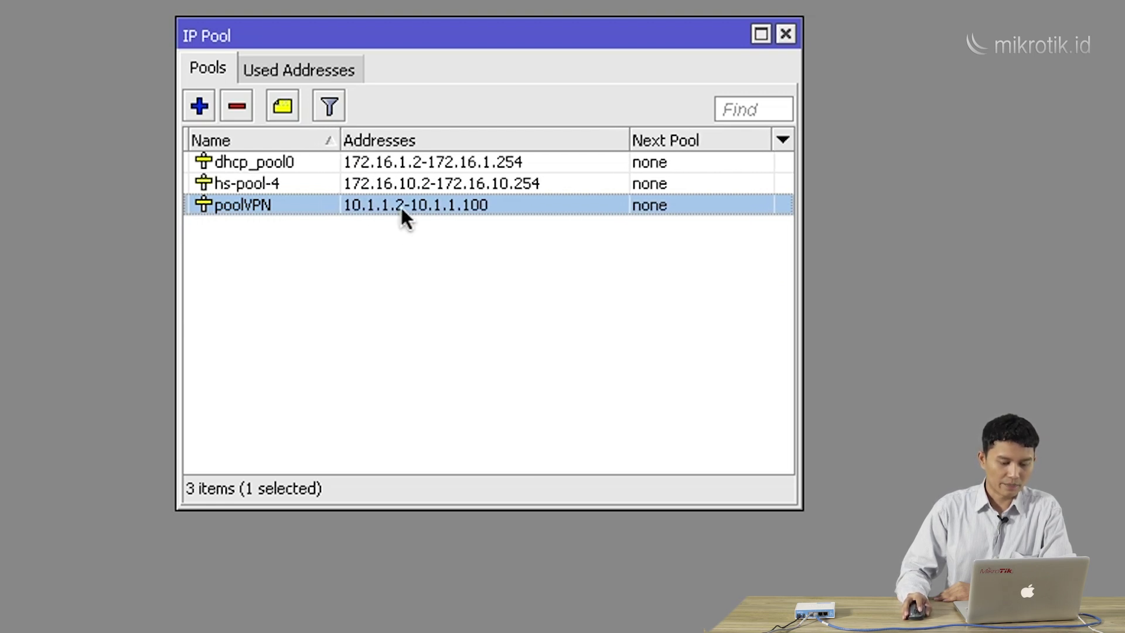
left_click_drag(415, 42, 358, 19)
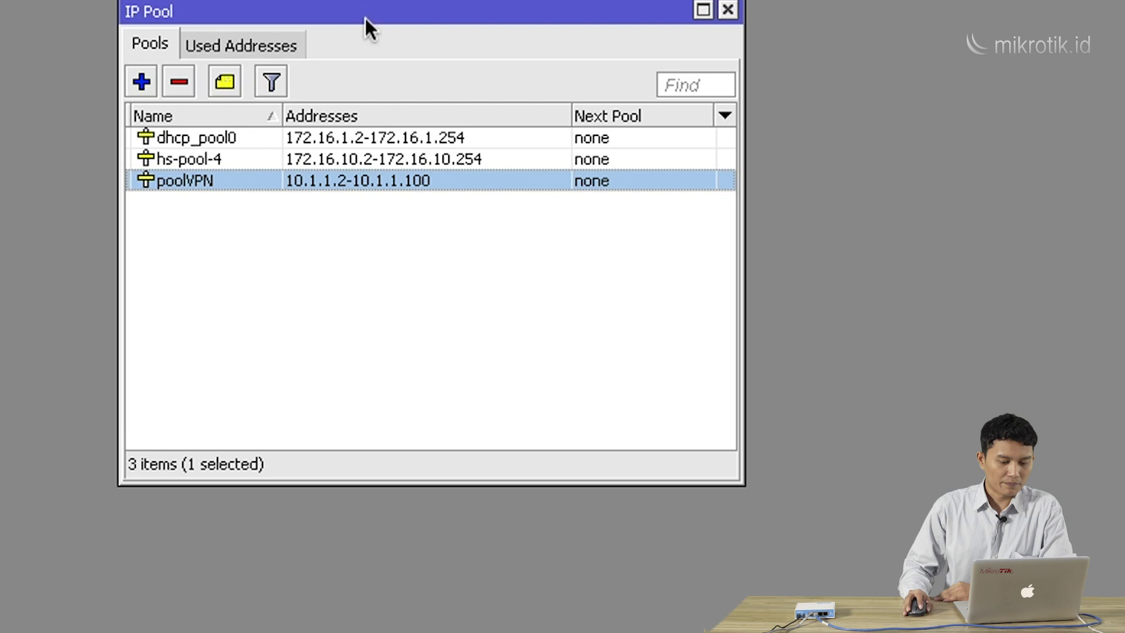
left_click(727, 9)
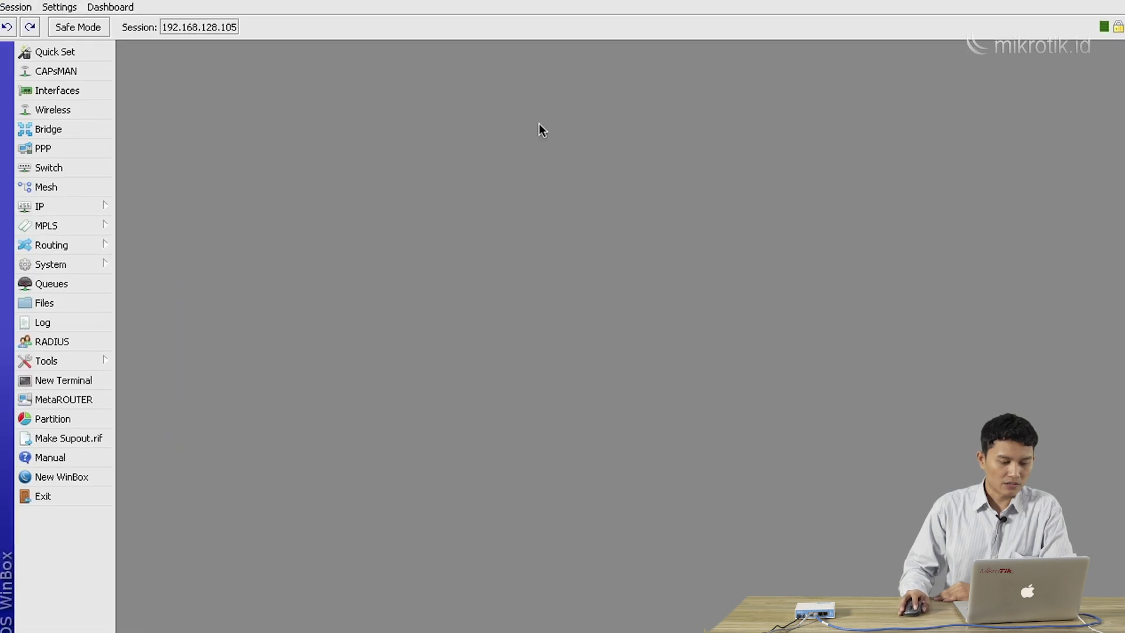
Reopen PPP on the Profiles list, widening Name to show default-encryption in full
left_click(39, 150)
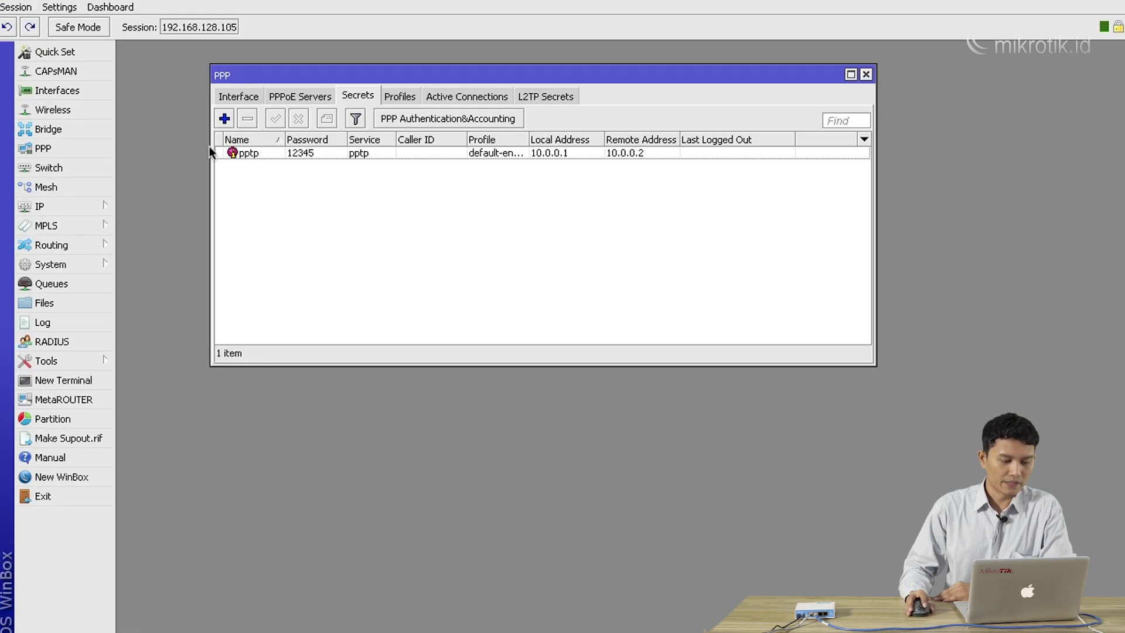
left_click_drag(307, 86, 255, 92)
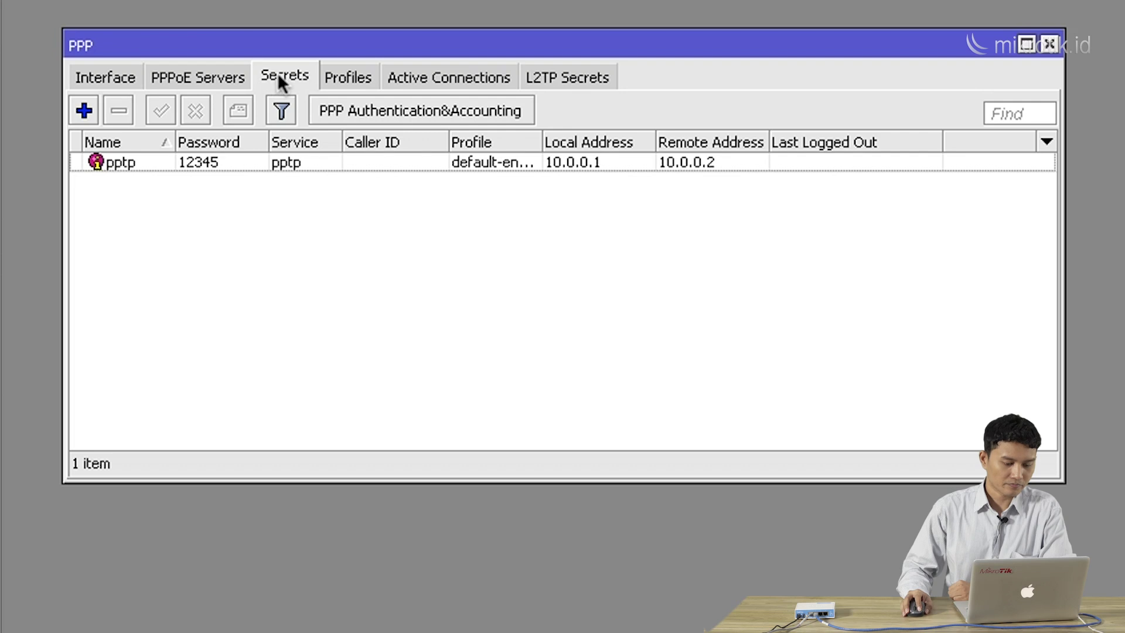
left_click_drag(287, 57, 276, 35)
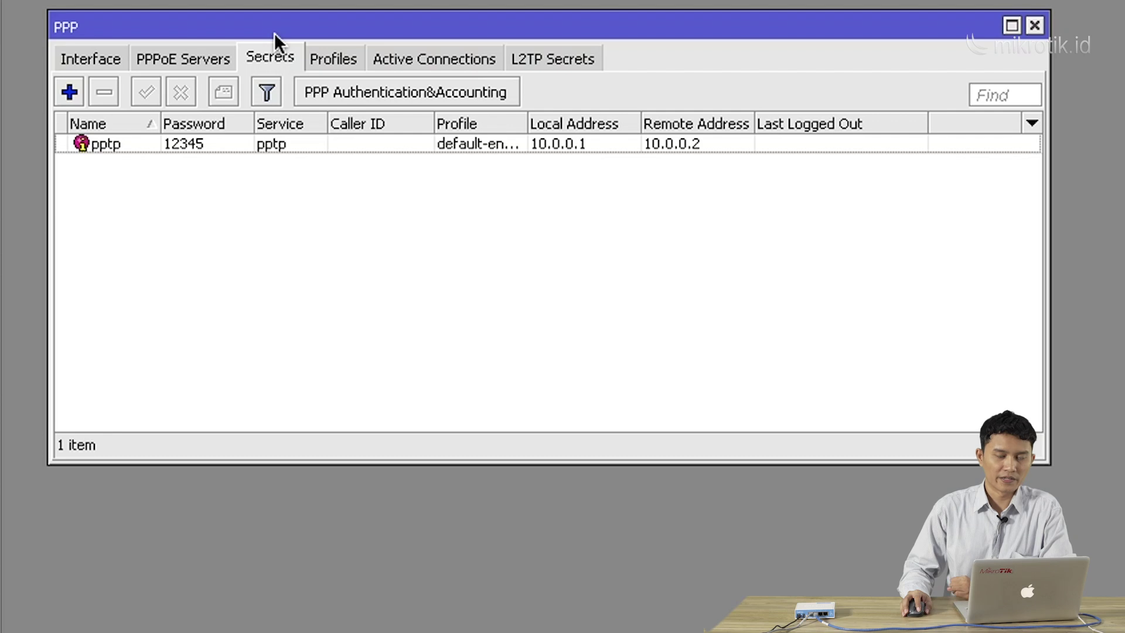
left_click(327, 55)
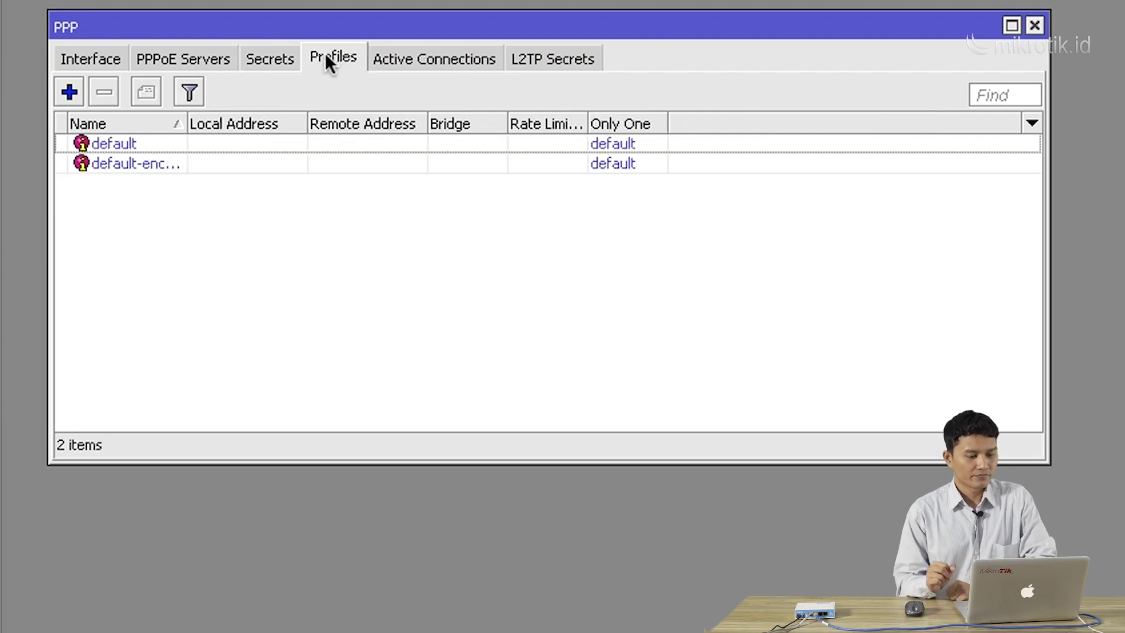
left_click_drag(187, 124, 229, 126)
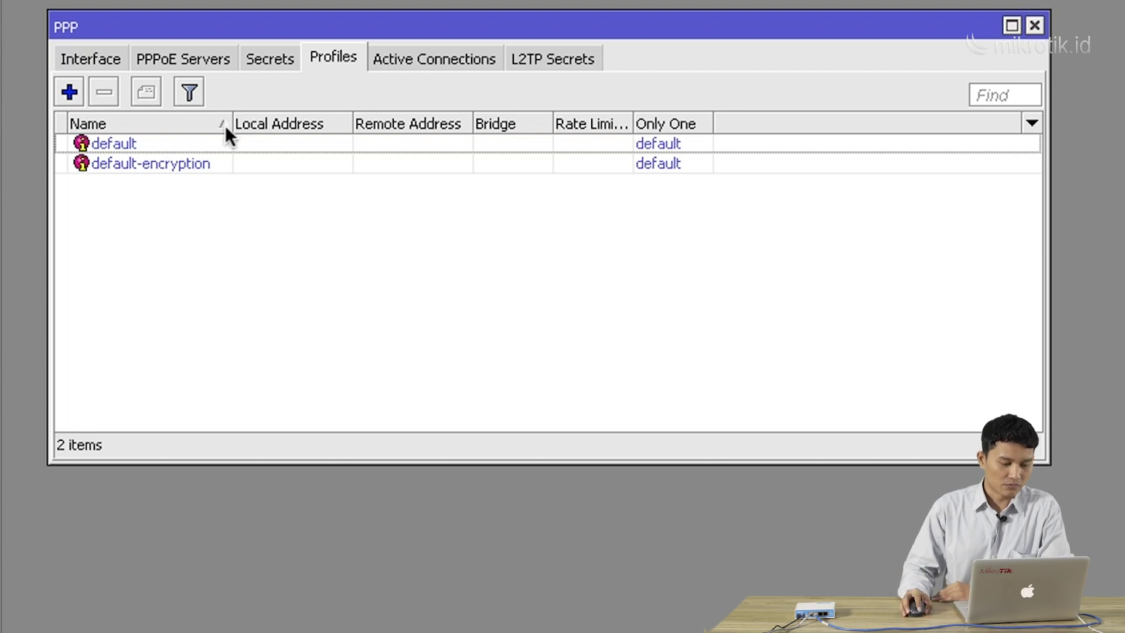
Add a new PPP profile and rename it profileVPN
left_click(69, 91)
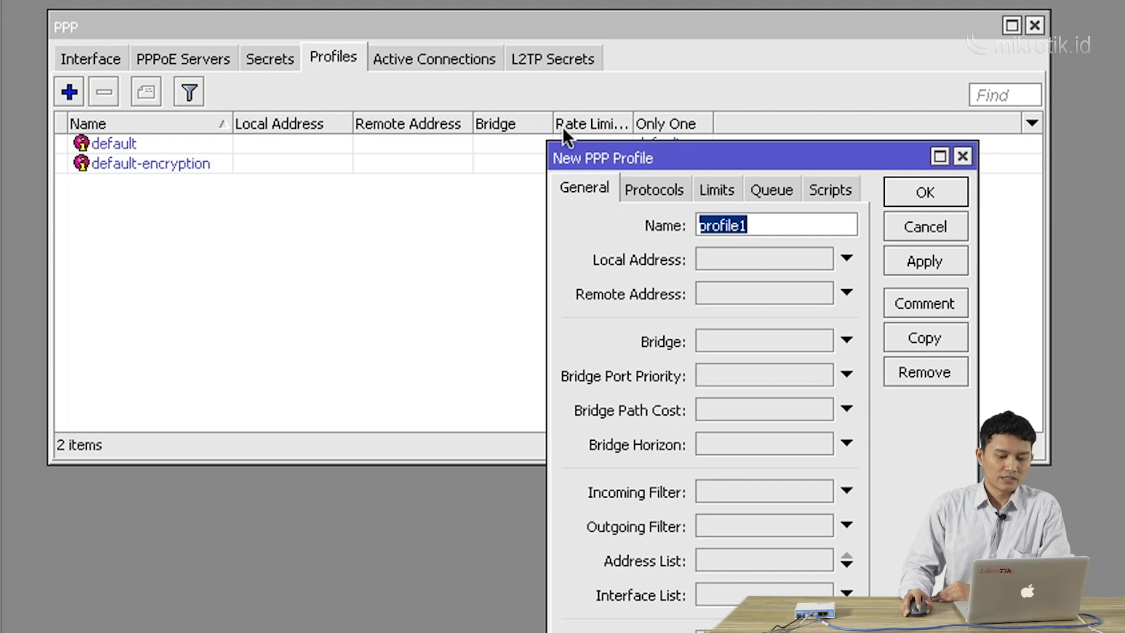
left_click_drag(606, 157, 490, 154)
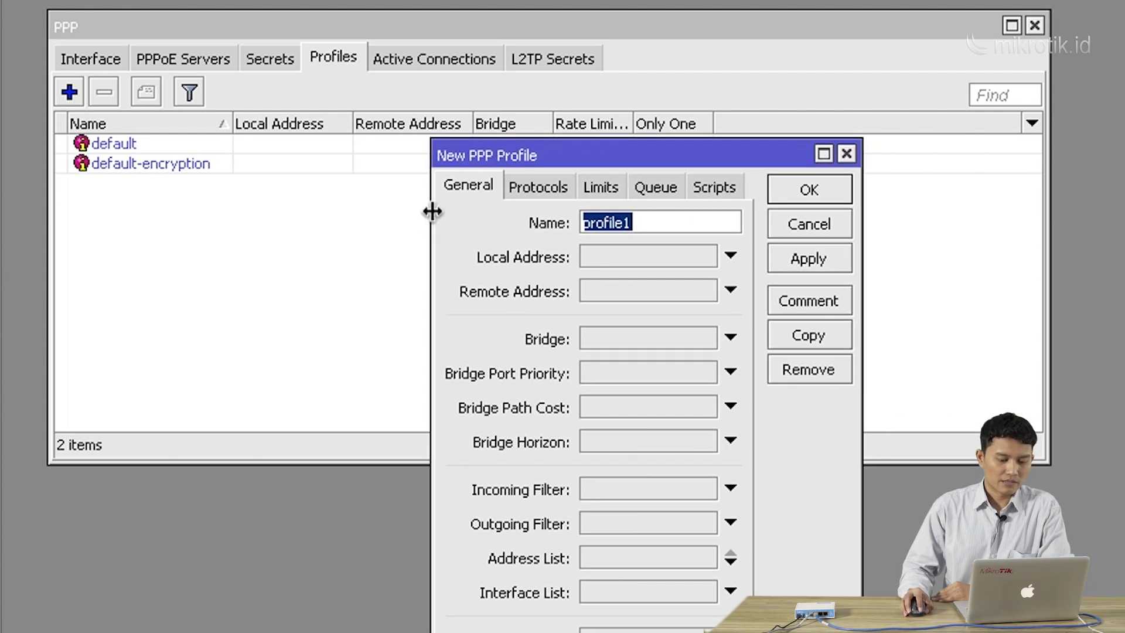
left_click_drag(431, 211, 378, 206)
left_click(588, 230)
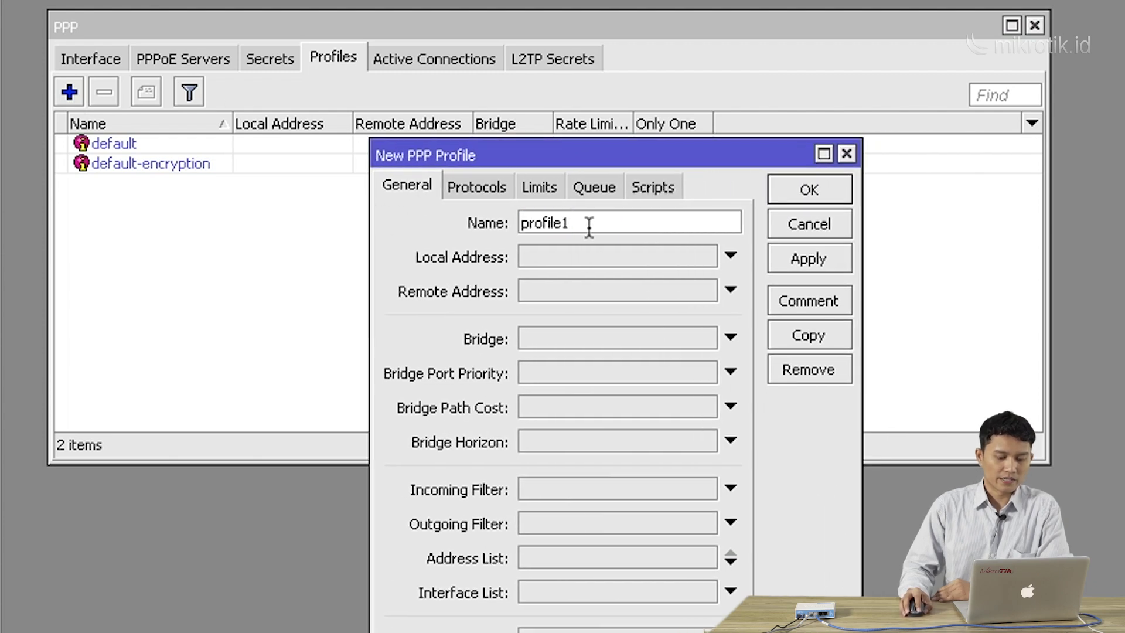
key("BackSpace")
type("VPN")
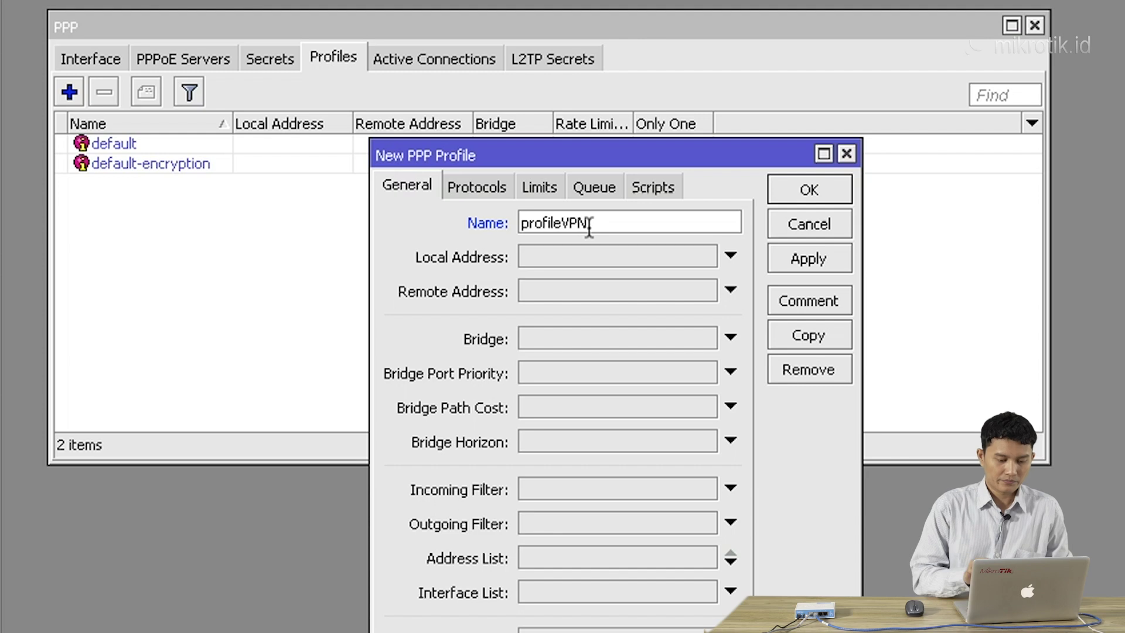
left_click_drag(614, 158, 534, 175)
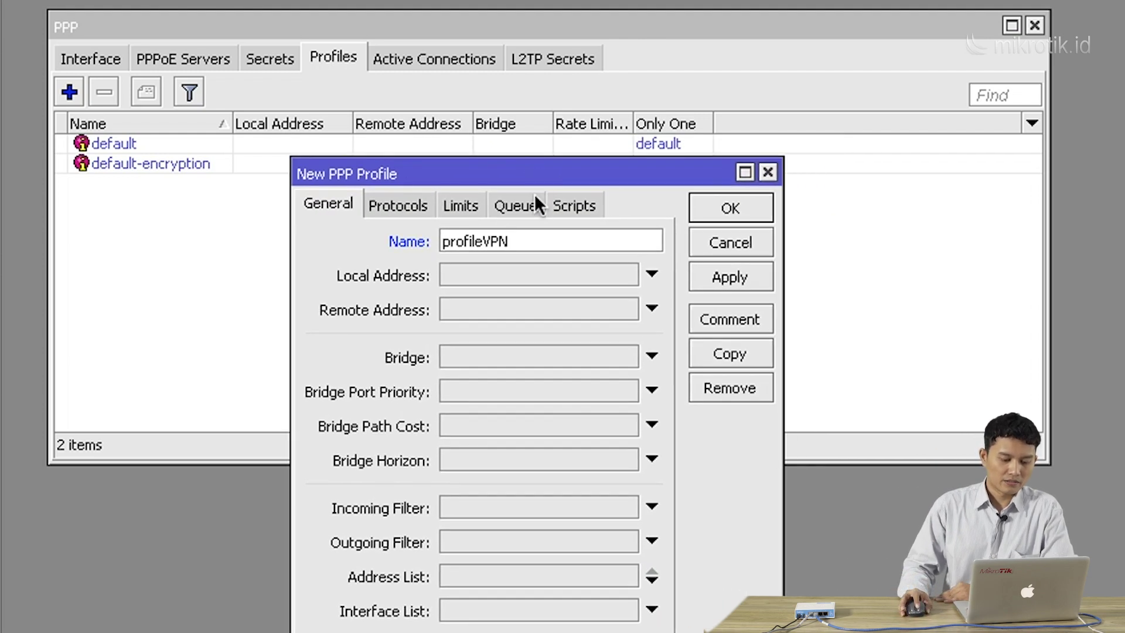
Set profileVPN's local address to 10.1.1.1 and remote address to poolVPN
left_click(527, 274)
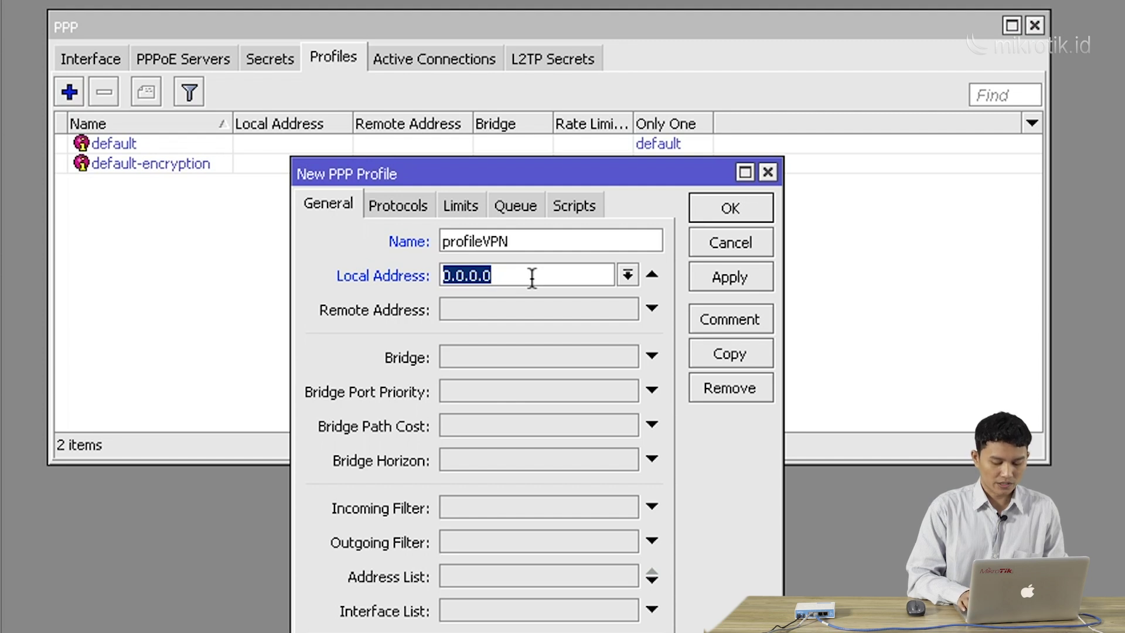
type("10.1.1.1")
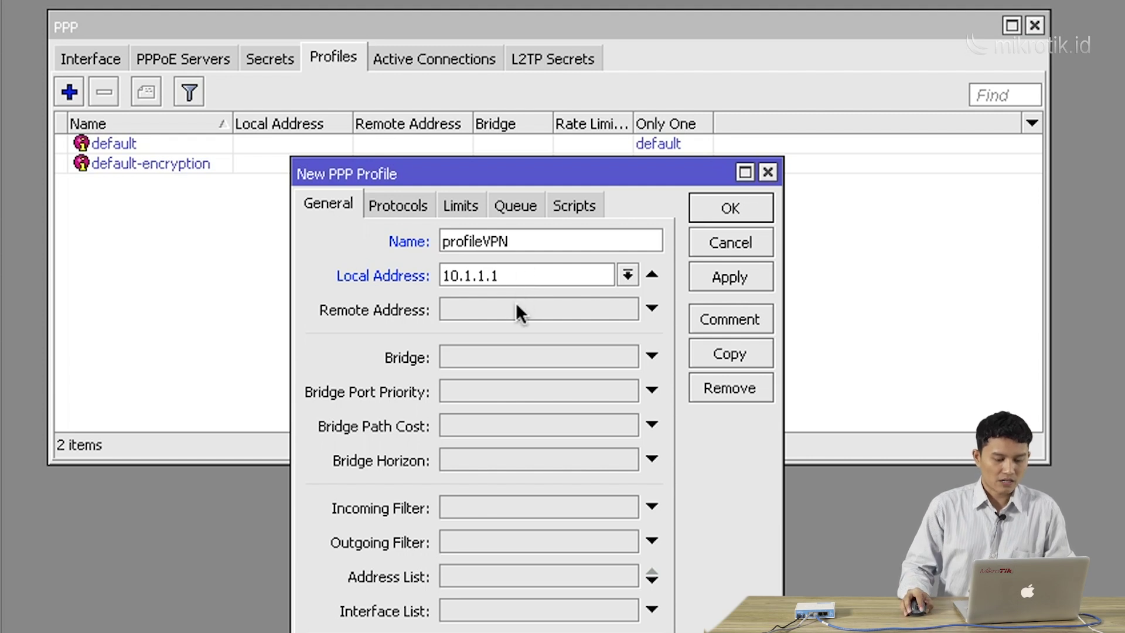
left_click(516, 303)
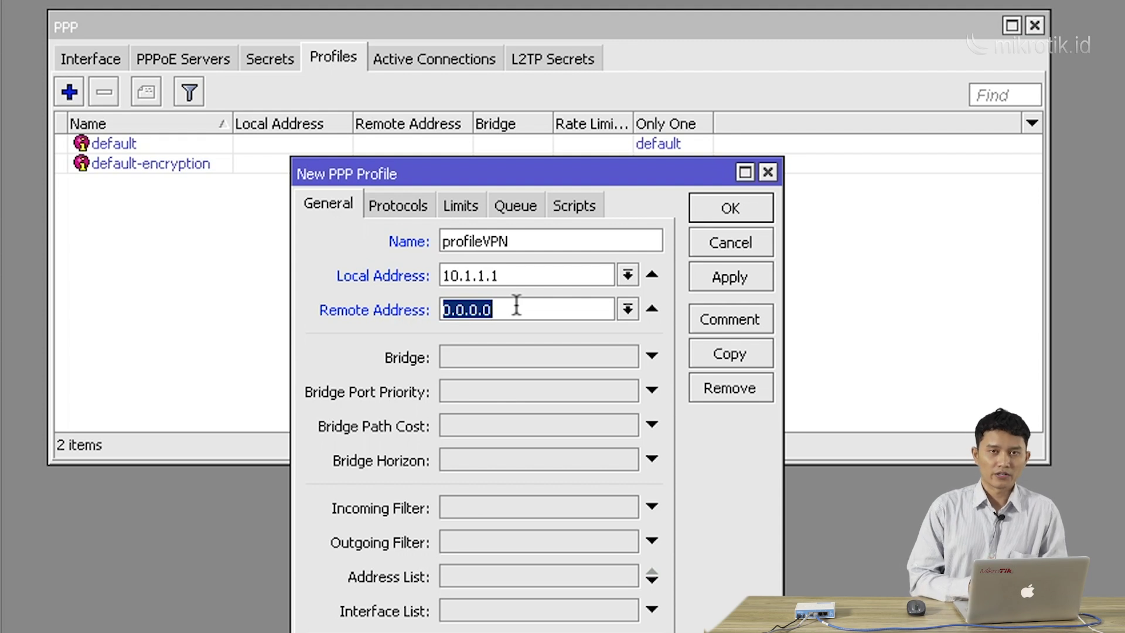
left_click(627, 311)
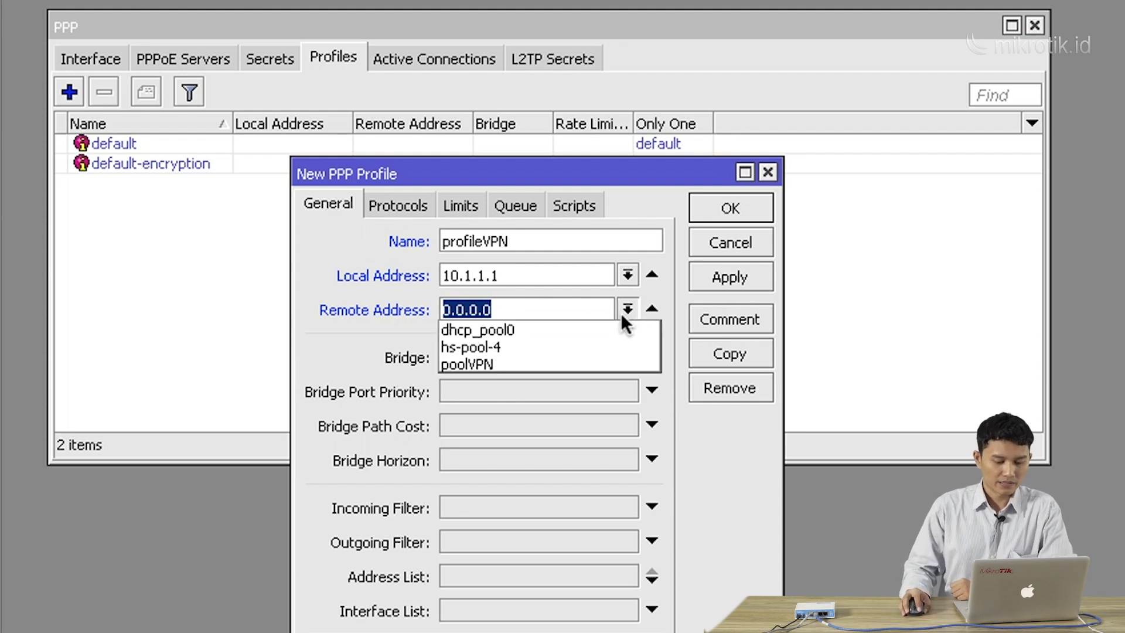
left_click(617, 363)
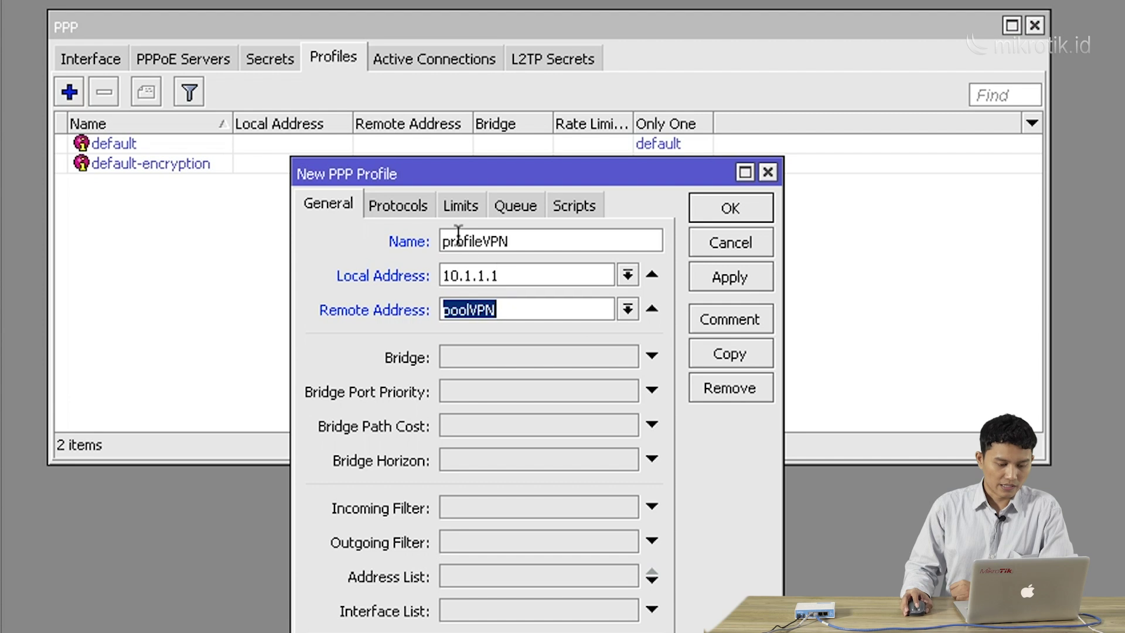
left_click(414, 206)
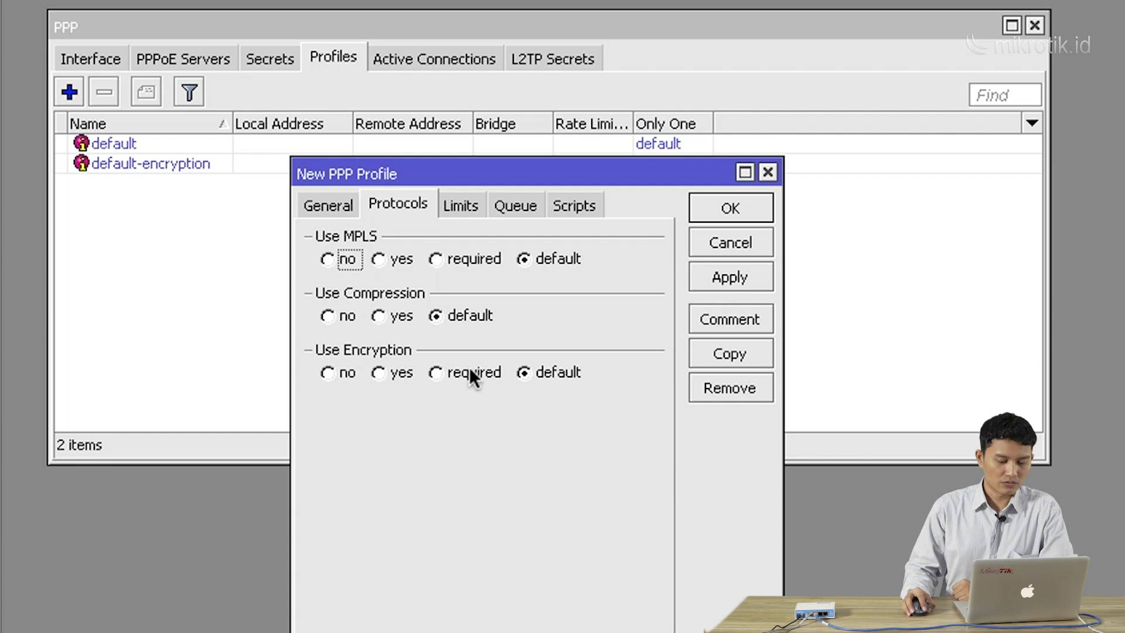
Set profileVPN's Use Encryption to yes, then glance at its Limits and Queue settings
left_click(407, 372)
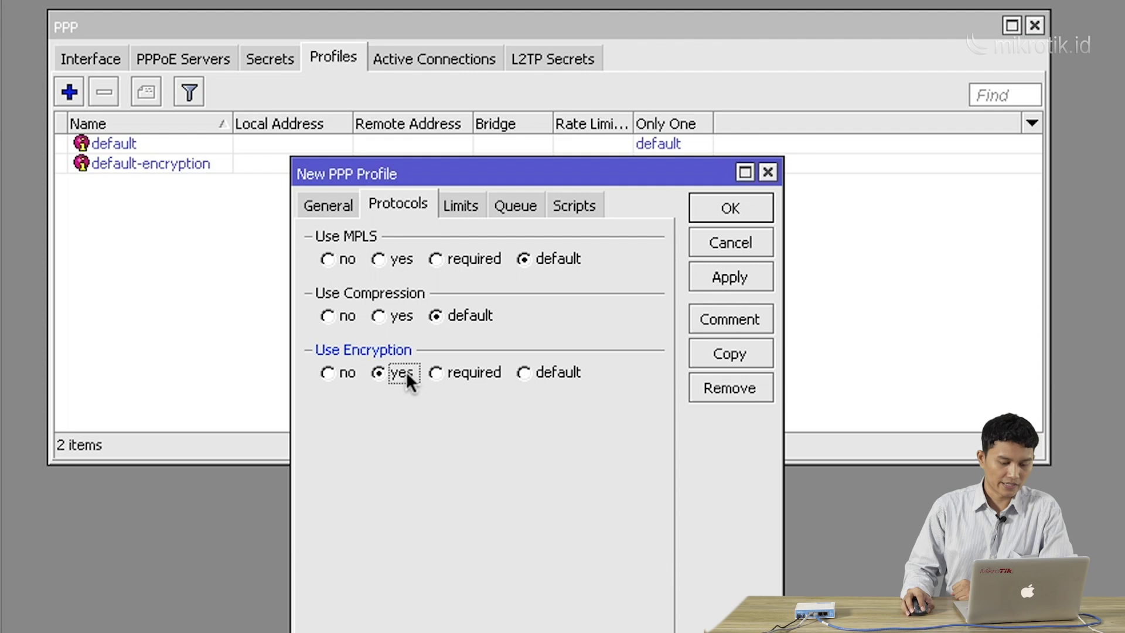
left_click(452, 371)
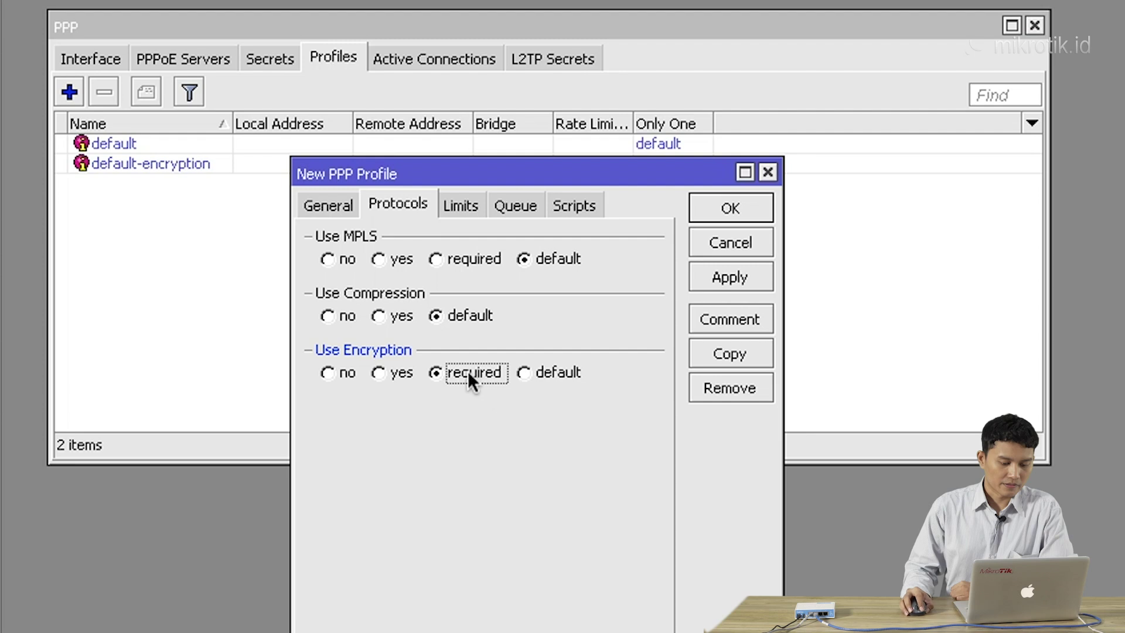
left_click(412, 375)
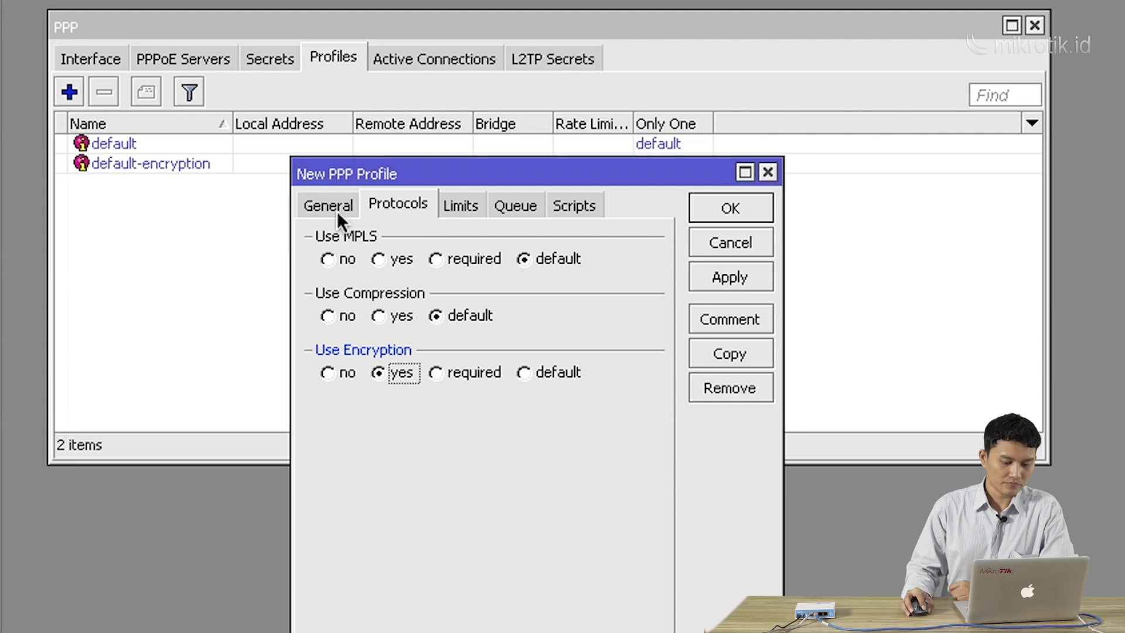
left_click(464, 205)
left_click(528, 204)
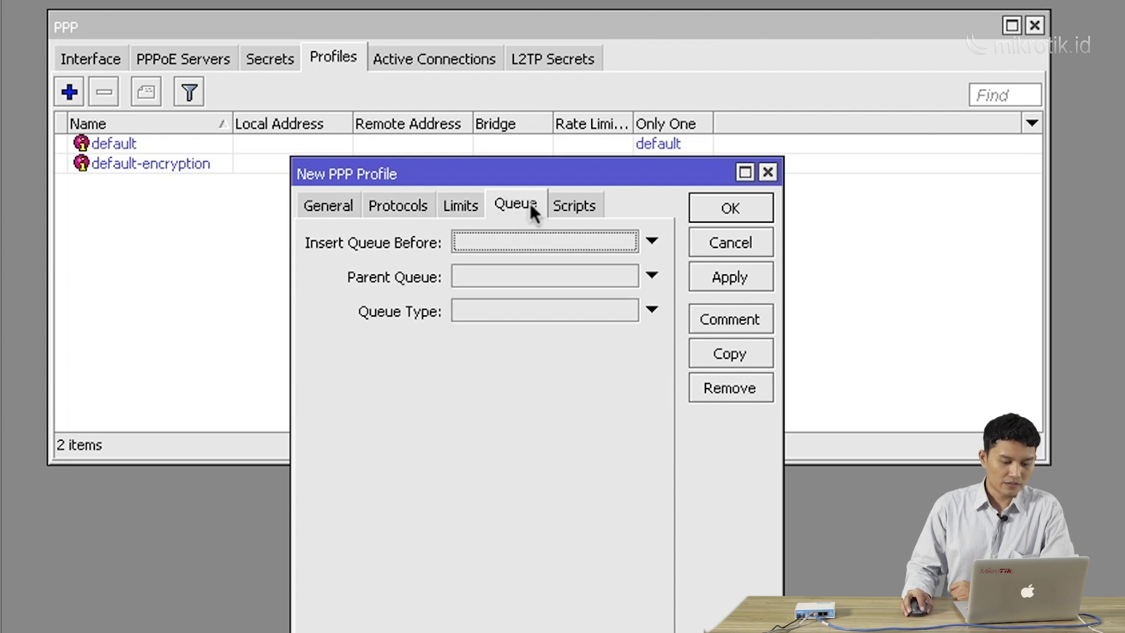
Set Only One to no on profileVPN's Limits, then return to its General settings
left_click(456, 202)
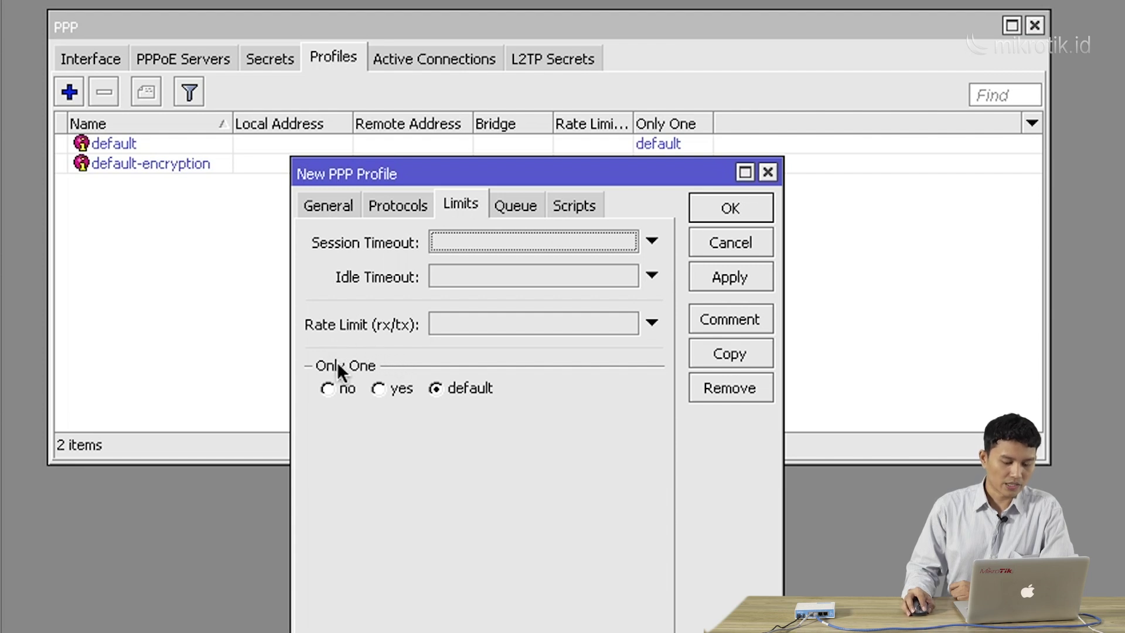
left_click(341, 387)
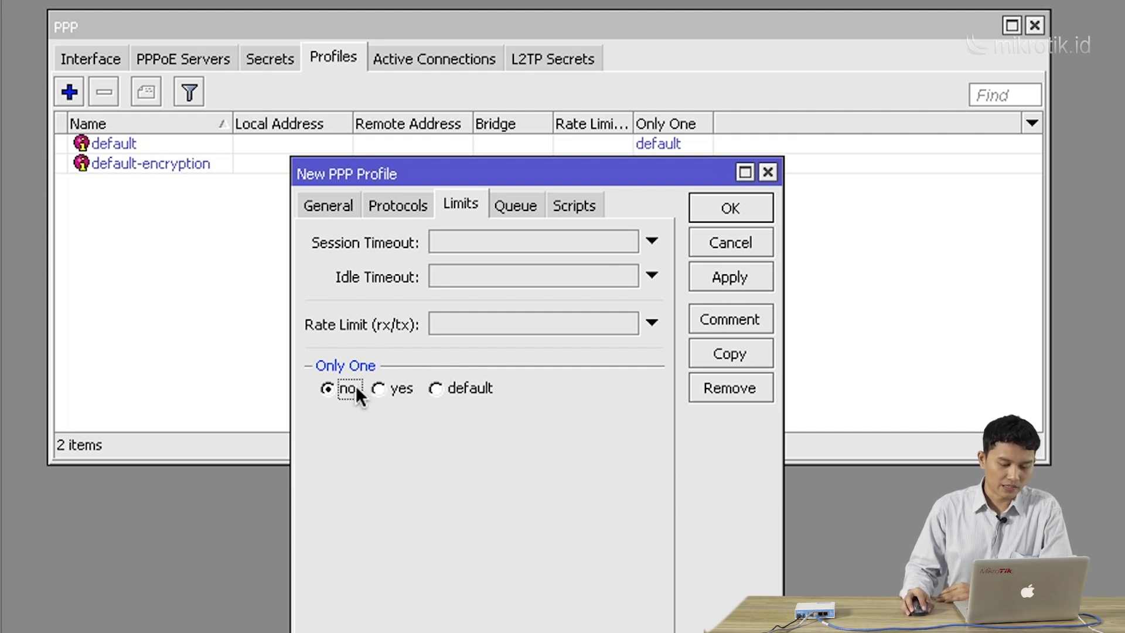
left_click(341, 208)
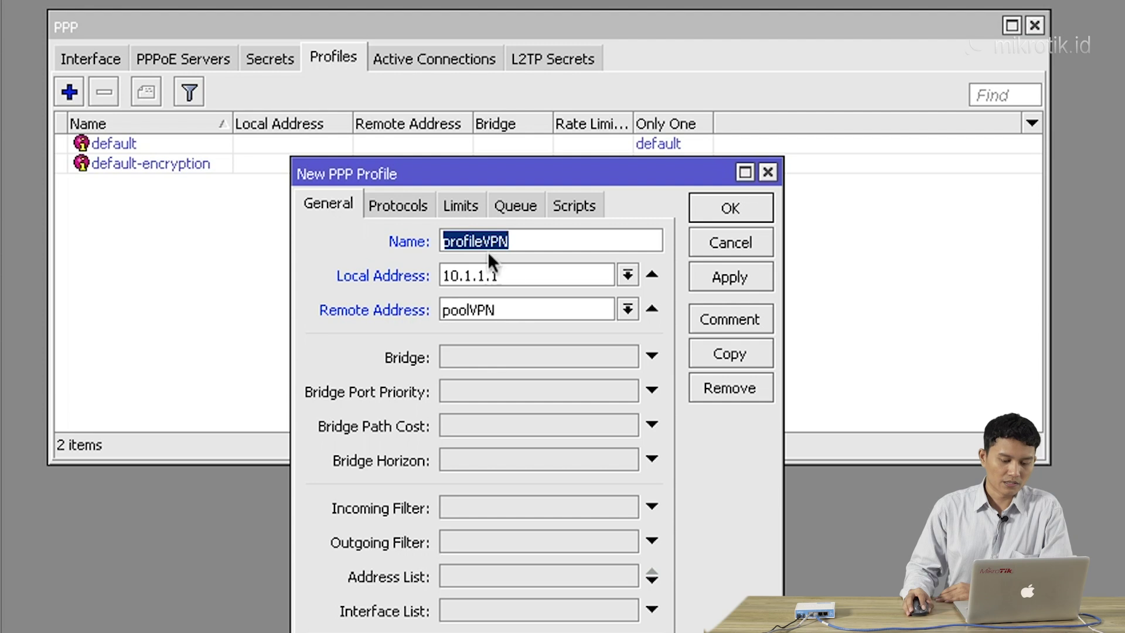
Review profileVPN's Protocols, Limits and General settings once more
left_click(410, 207)
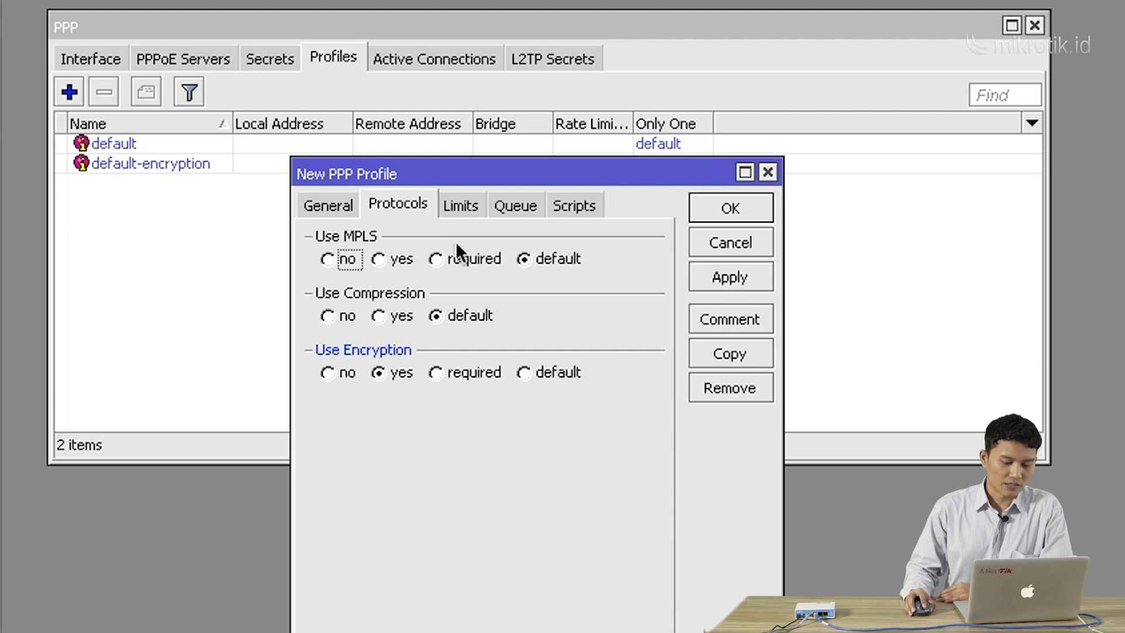
left_click(459, 205)
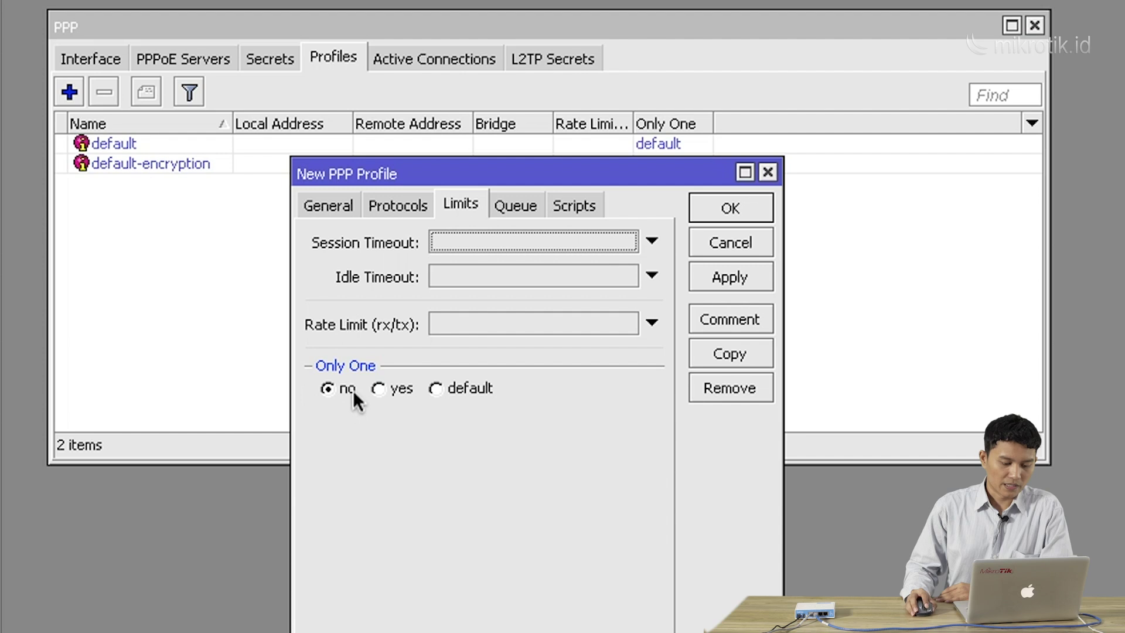
left_click(379, 206)
left_click(342, 208)
left_click(384, 208)
left_click(452, 205)
left_click(405, 205)
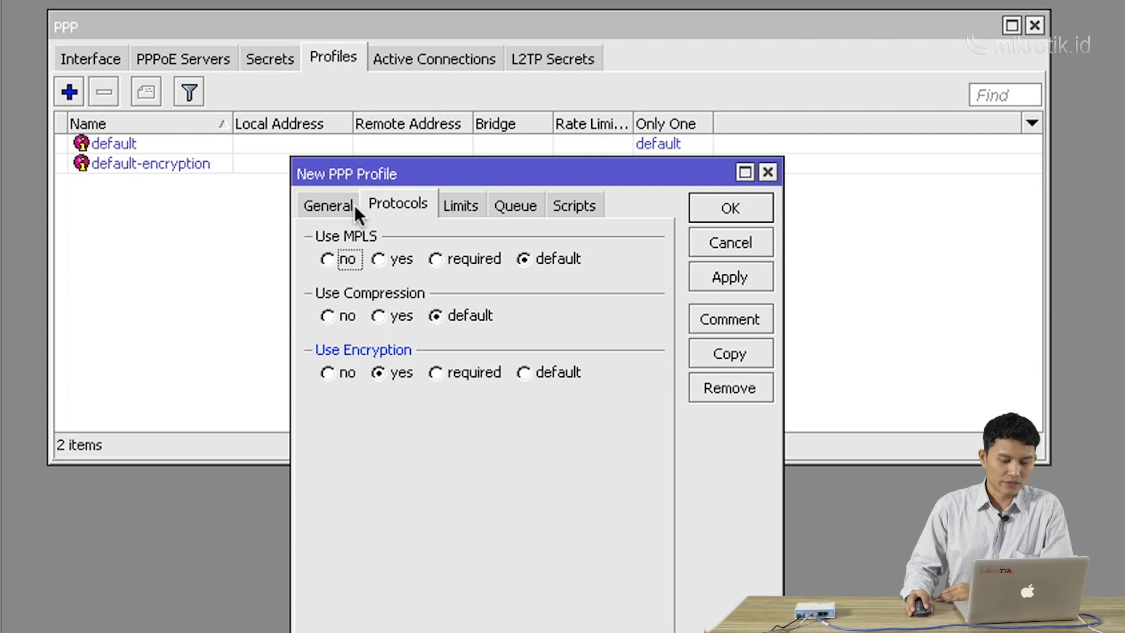
left_click(351, 206)
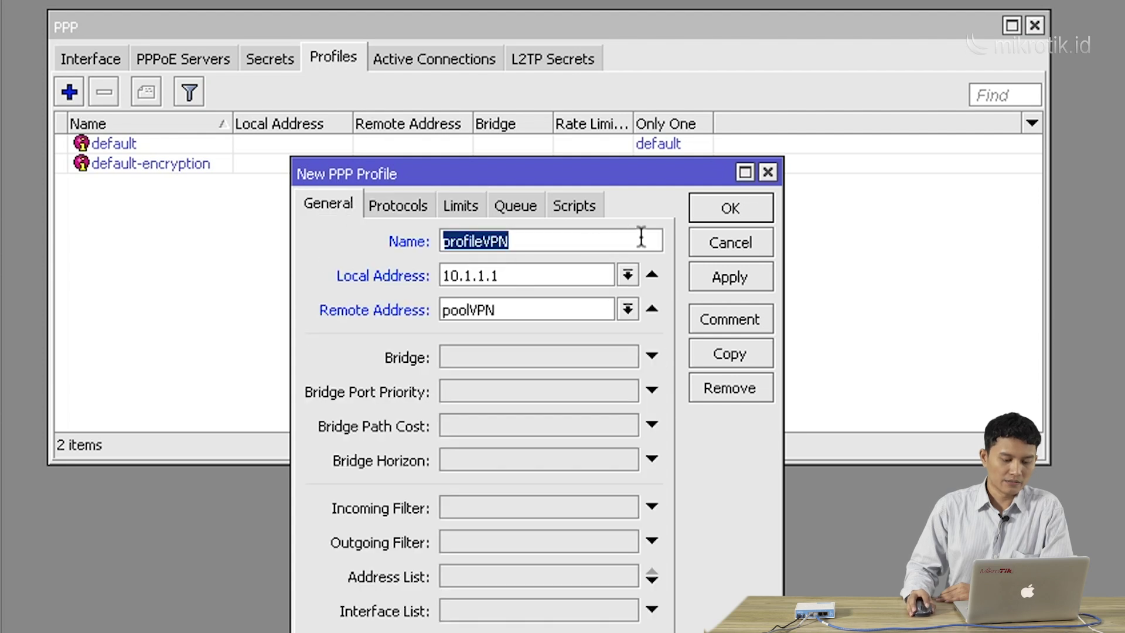
Save profileVPN into the profiles list and switch to the Secrets list
left_click(711, 208)
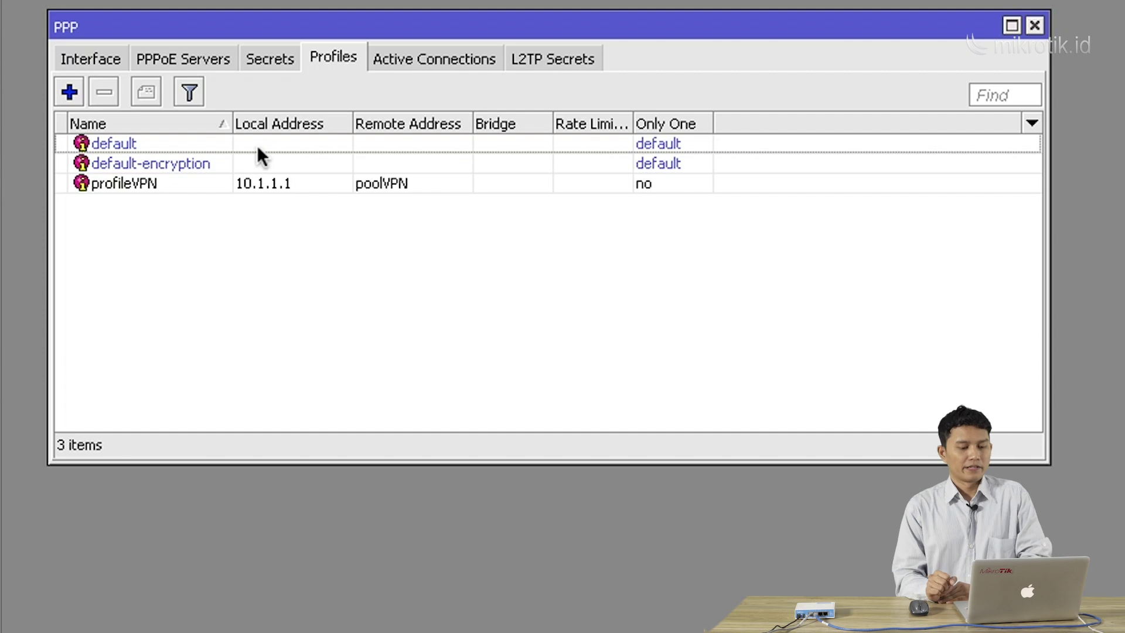
left_click_drag(233, 124, 246, 123)
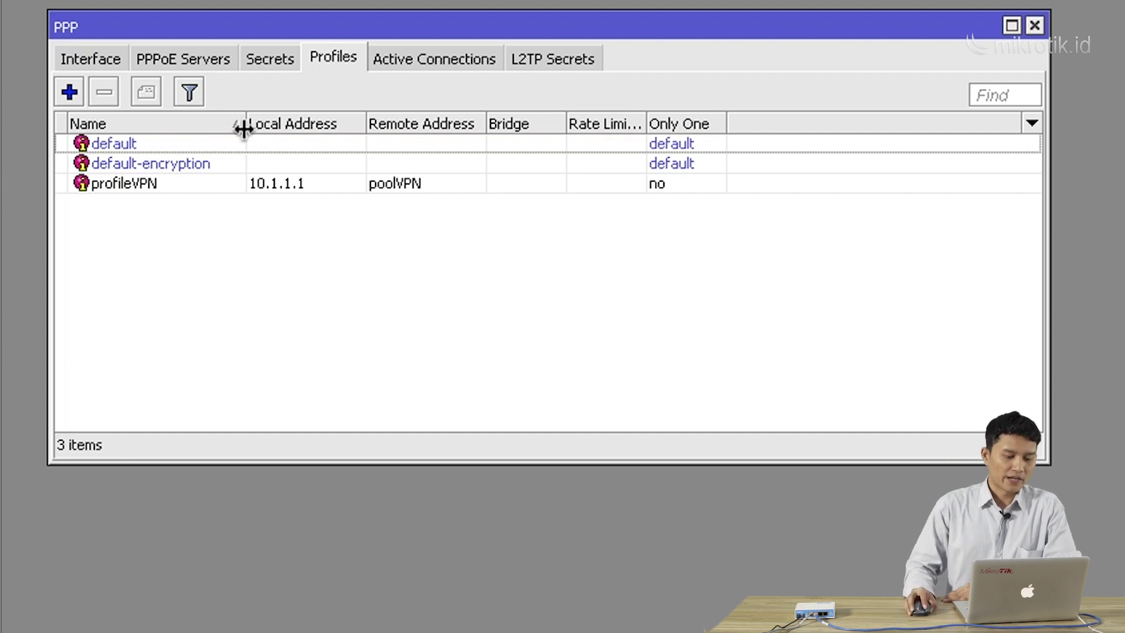
left_click(244, 184)
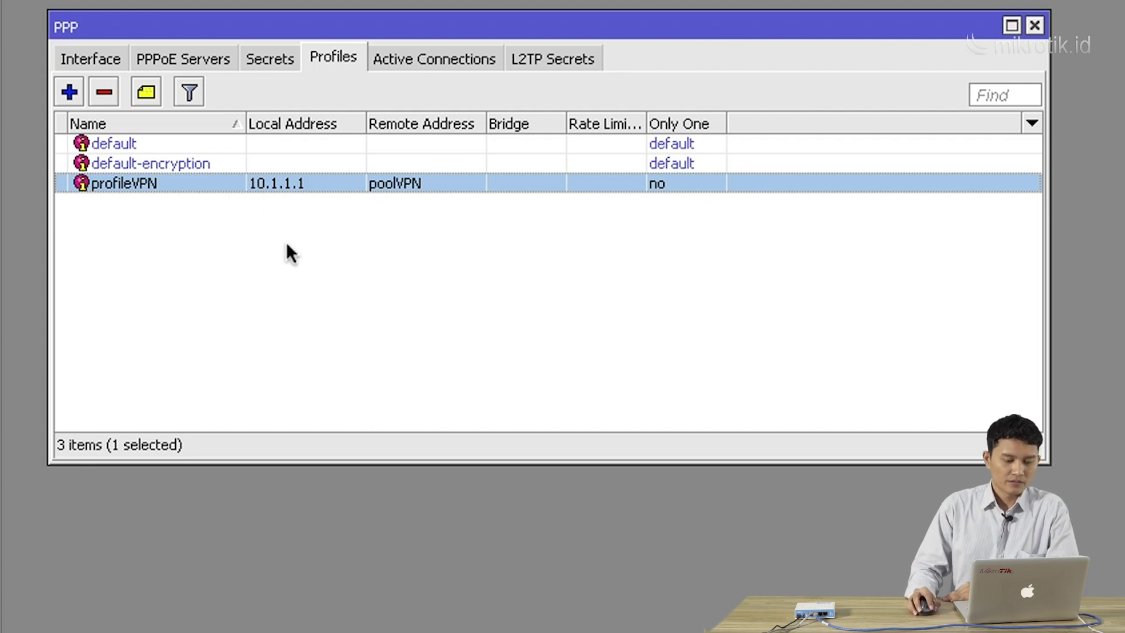
left_click(267, 58)
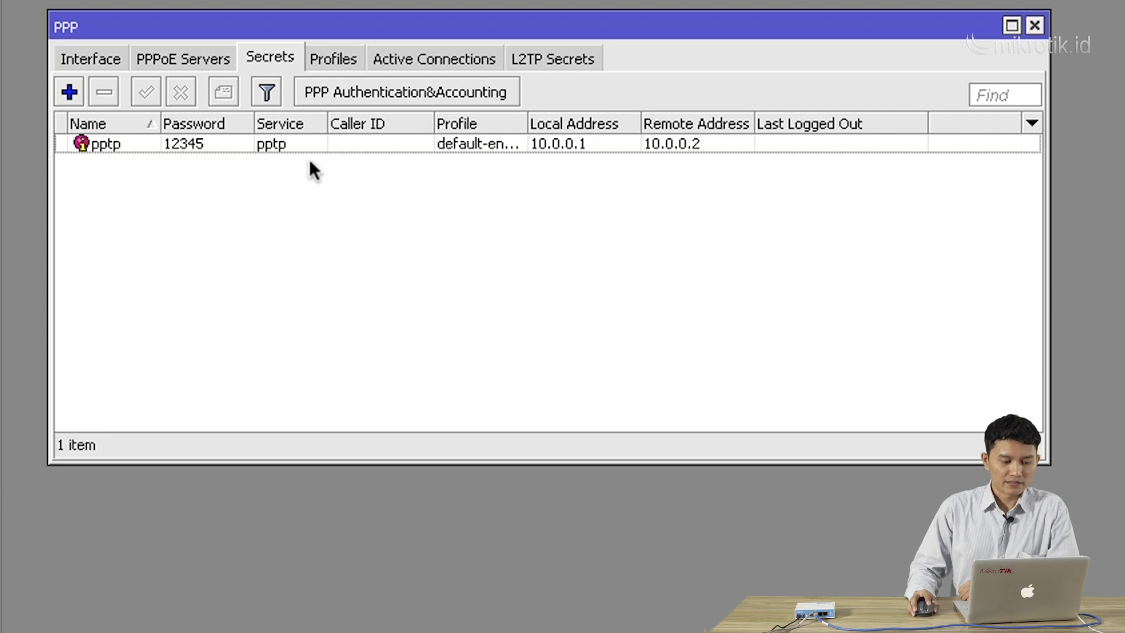
Add a new PPP secret named pptp2 and enter its password
left_click(73, 89)
left_click_drag(379, 160, 346, 174)
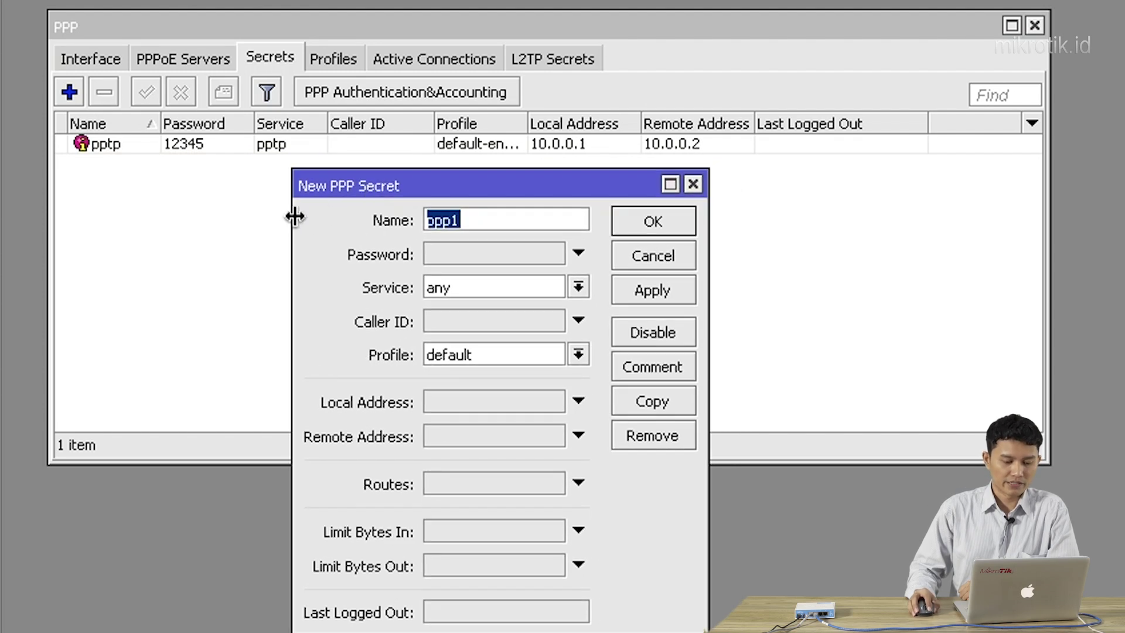
left_click_drag(295, 217, 261, 216)
double_click(450, 223)
left_click(450, 223)
double_click(451, 223)
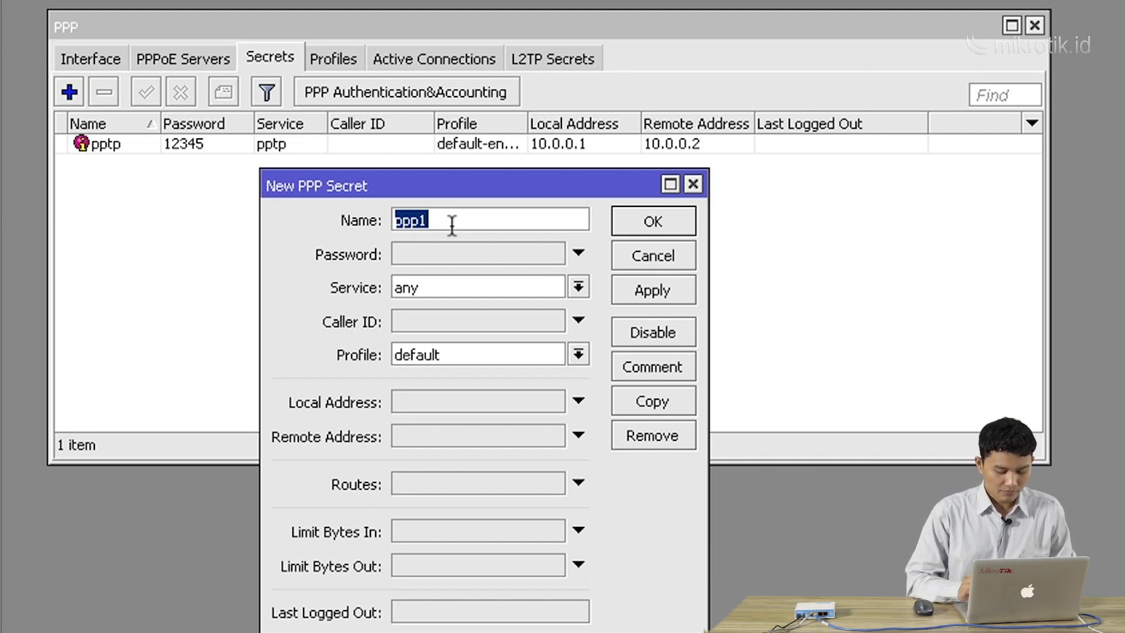
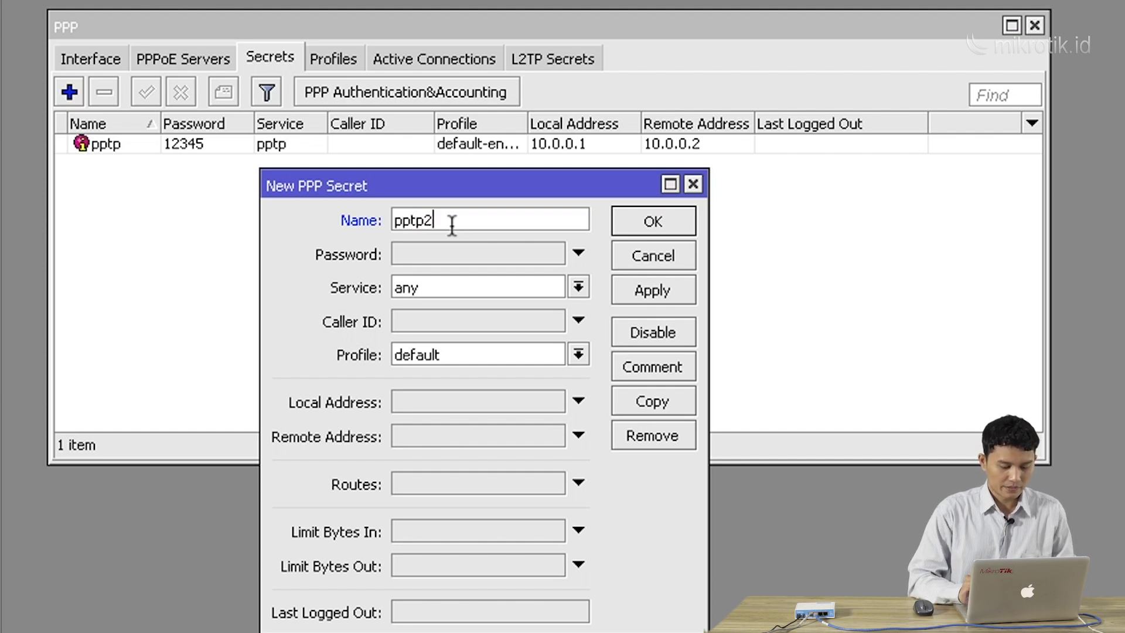
left_click(442, 252)
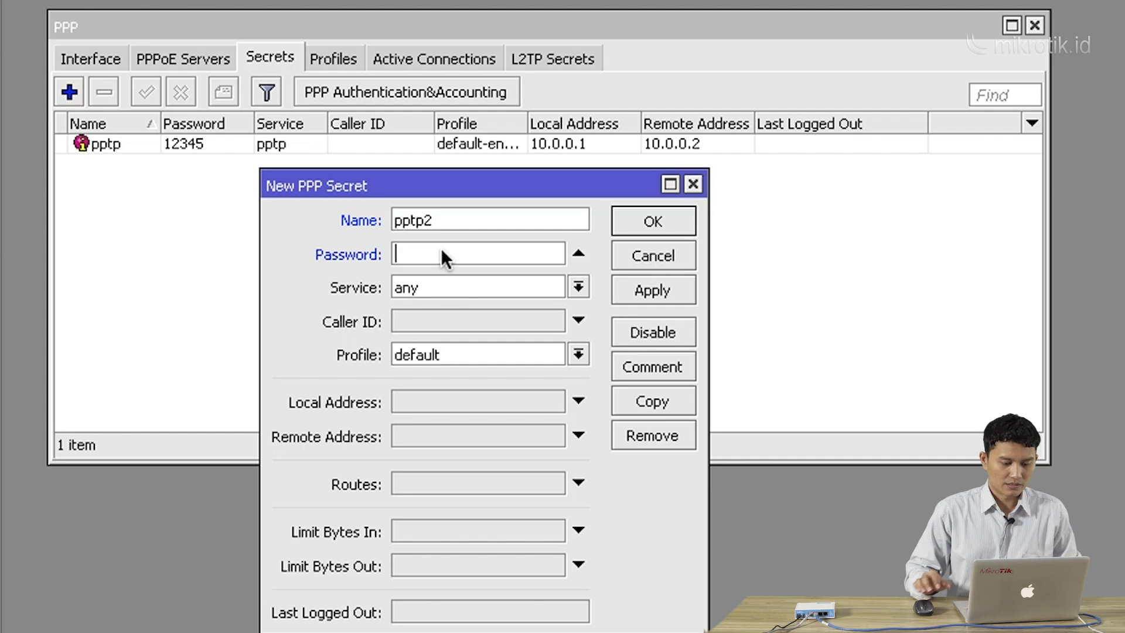
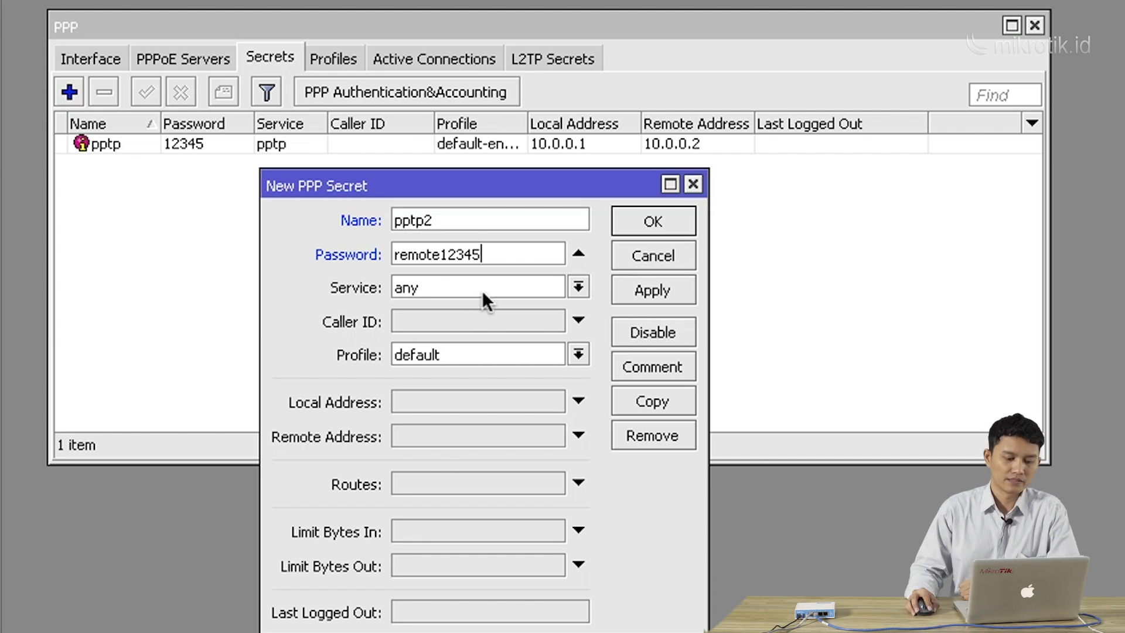
Restrict pptp2 to the pptp service with profile profileVPN, and save it
left_click(483, 289)
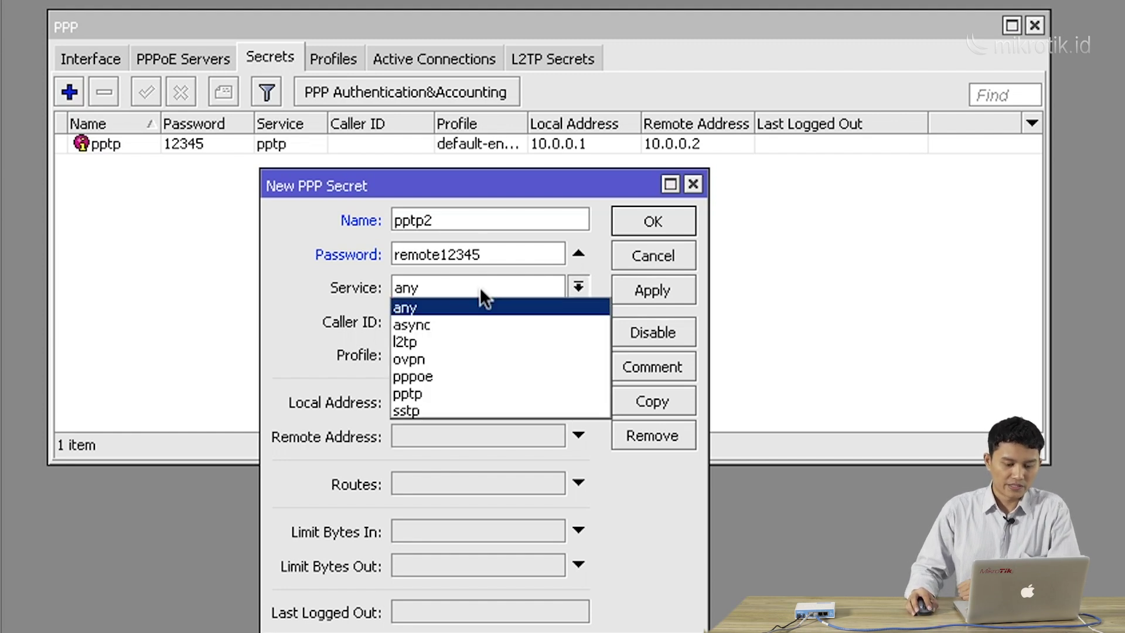
left_click(472, 394)
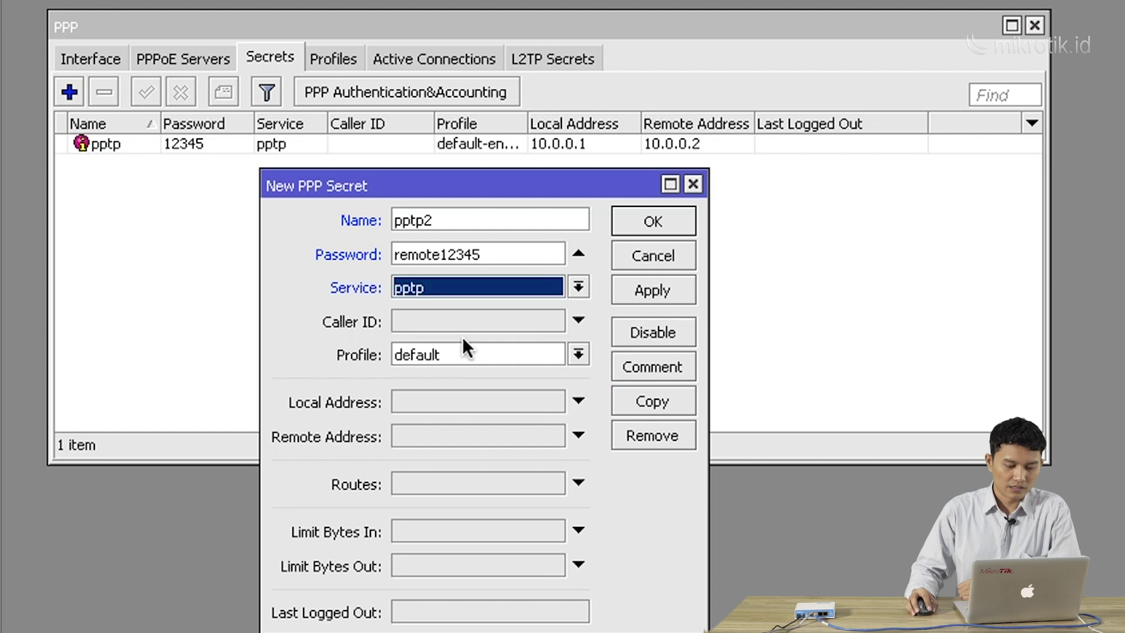
left_click(455, 293)
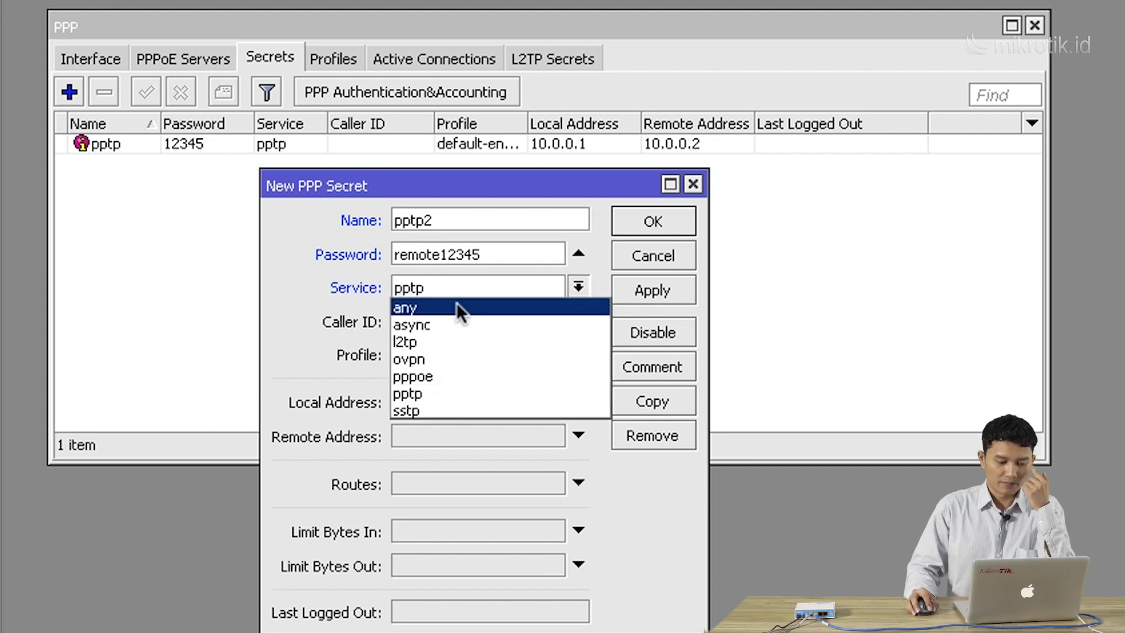
left_click(463, 391)
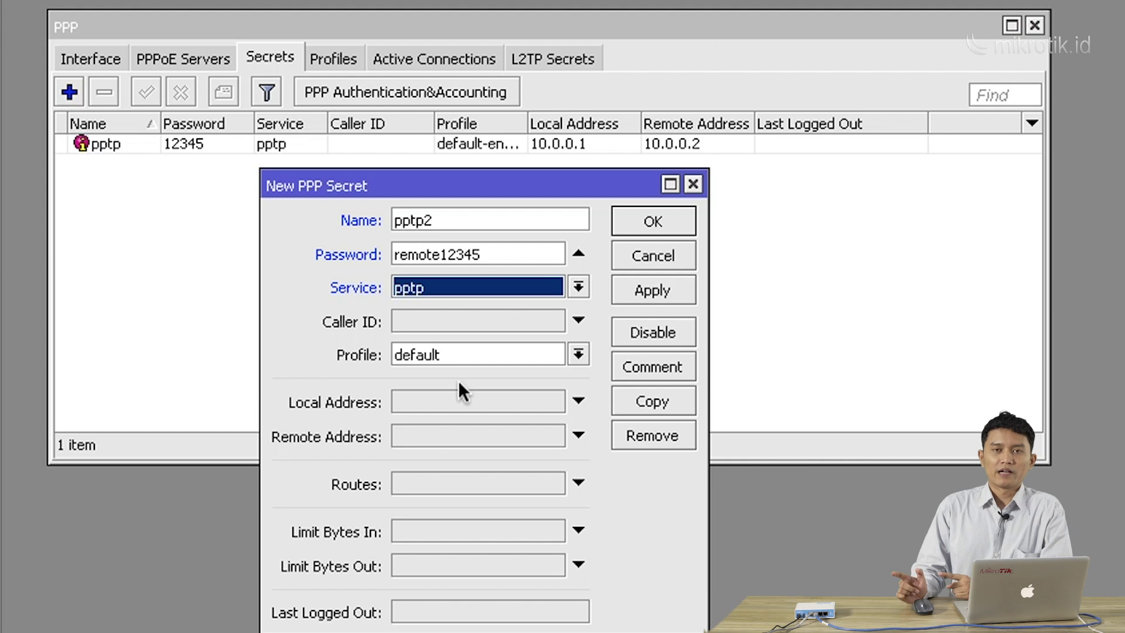
left_click(473, 354)
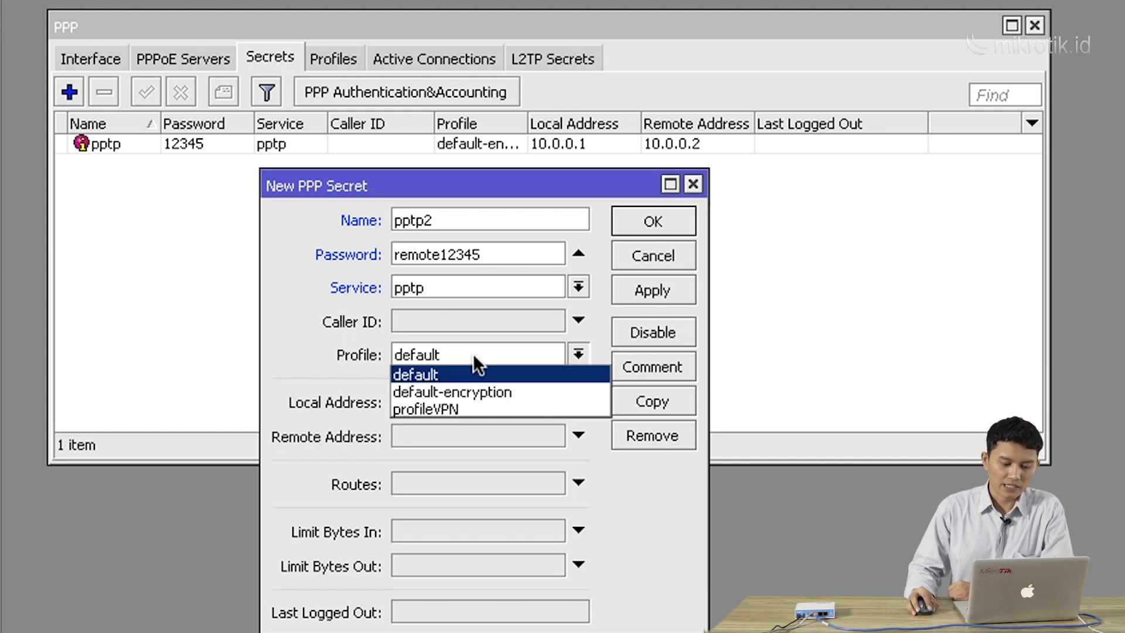
left_click(479, 406)
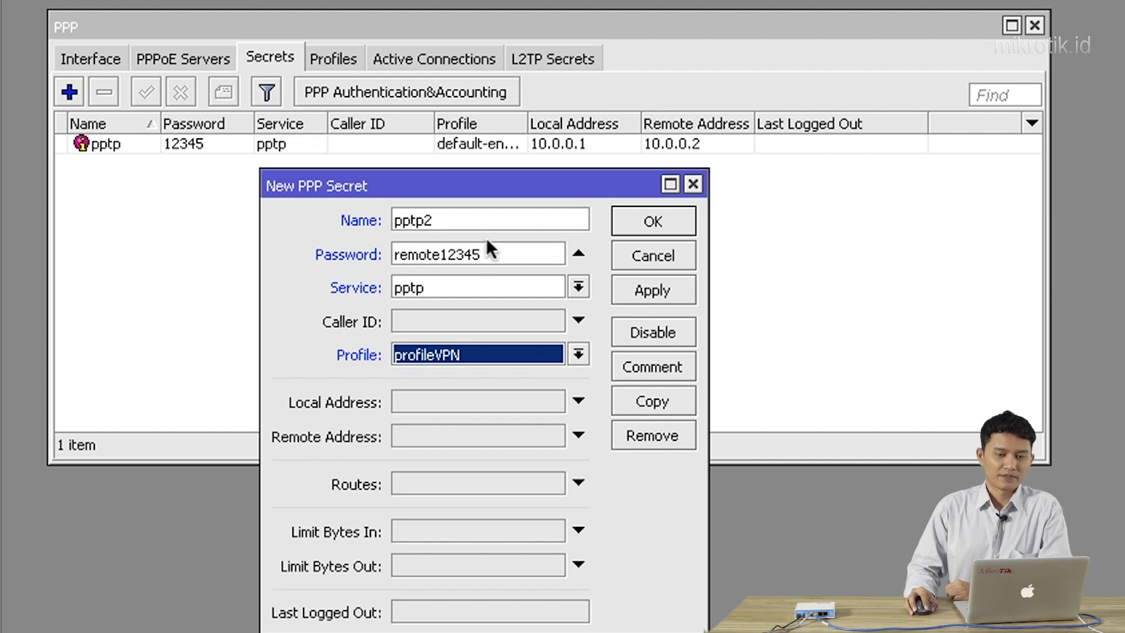
left_click(674, 225)
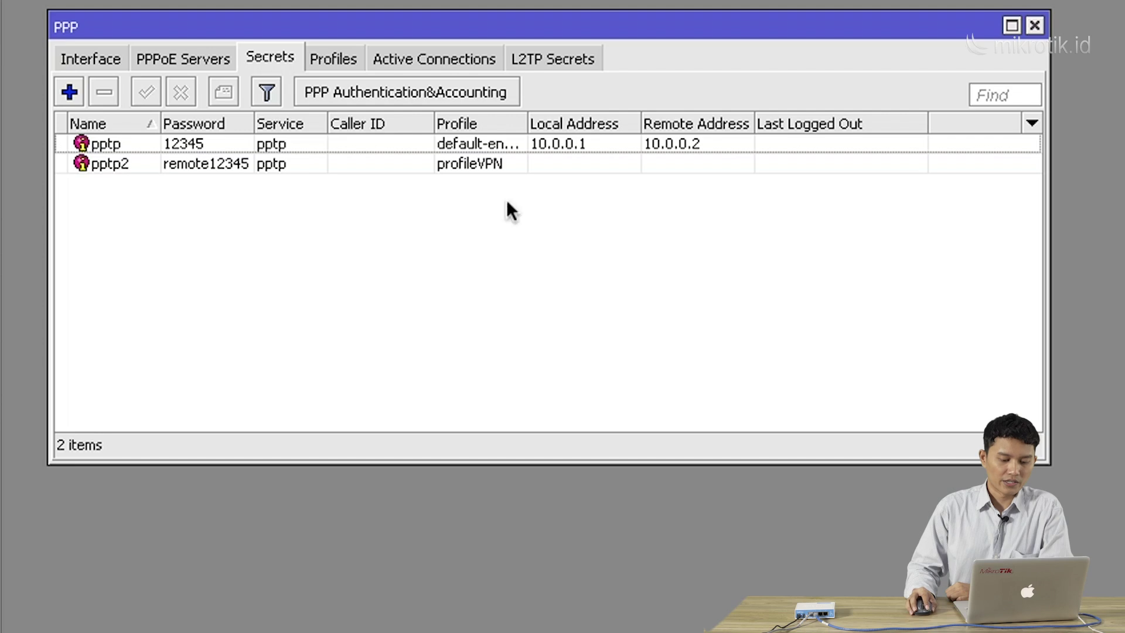
Comment the pptp secret as 'Side-to-side'
left_click_drag(528, 125, 588, 124)
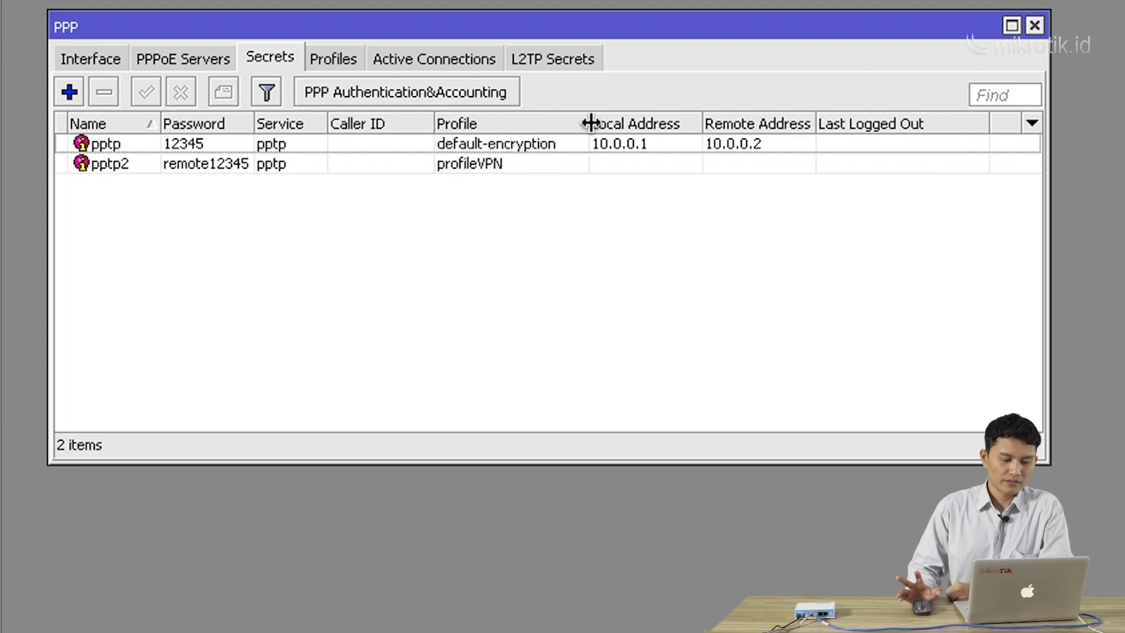
left_click(515, 143)
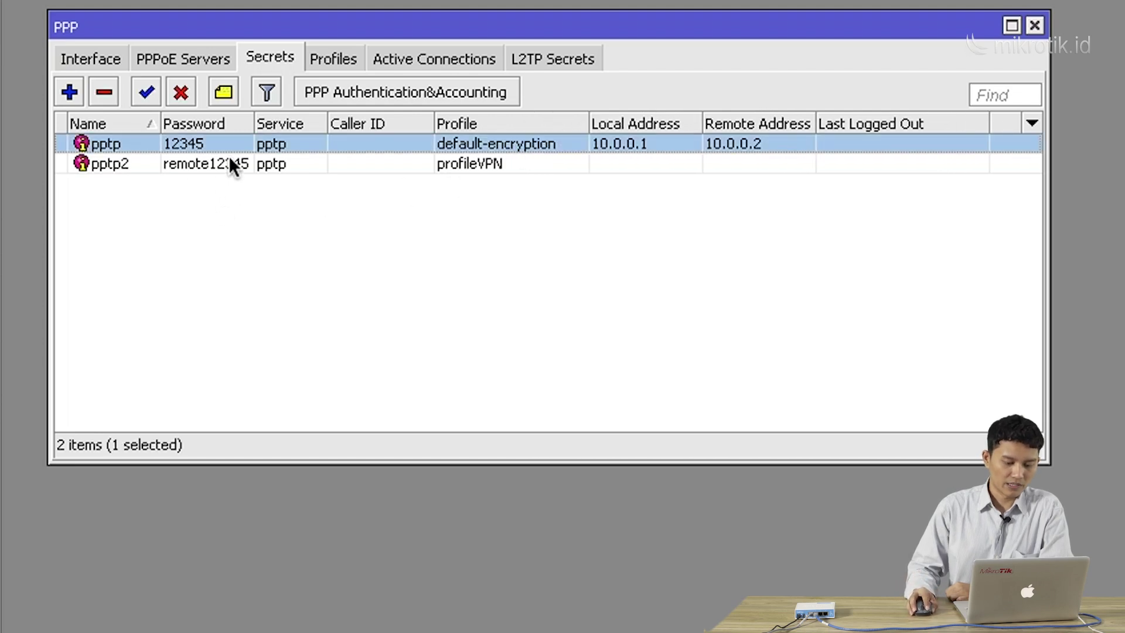
left_click(223, 93)
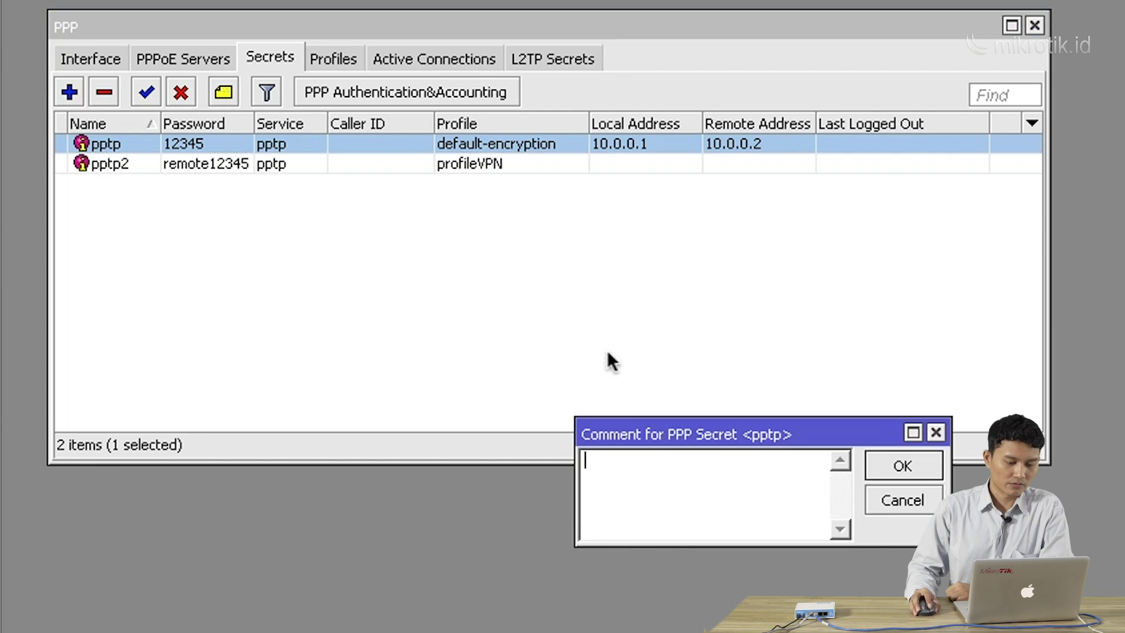
left_click_drag(661, 432, 525, 297)
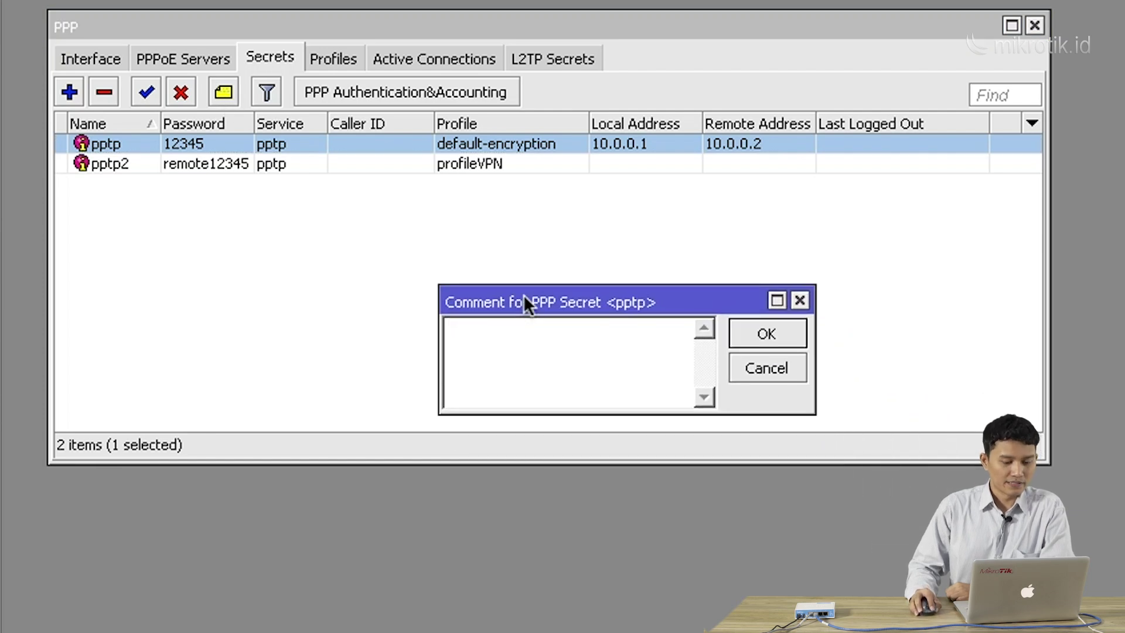
type("S")
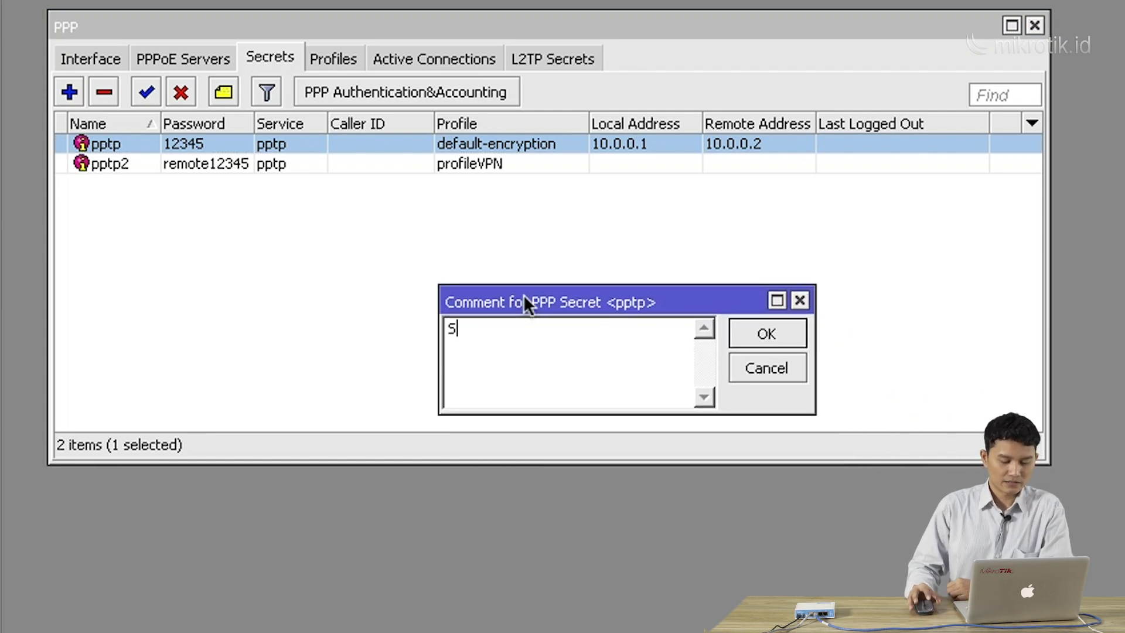
type("ide-to")
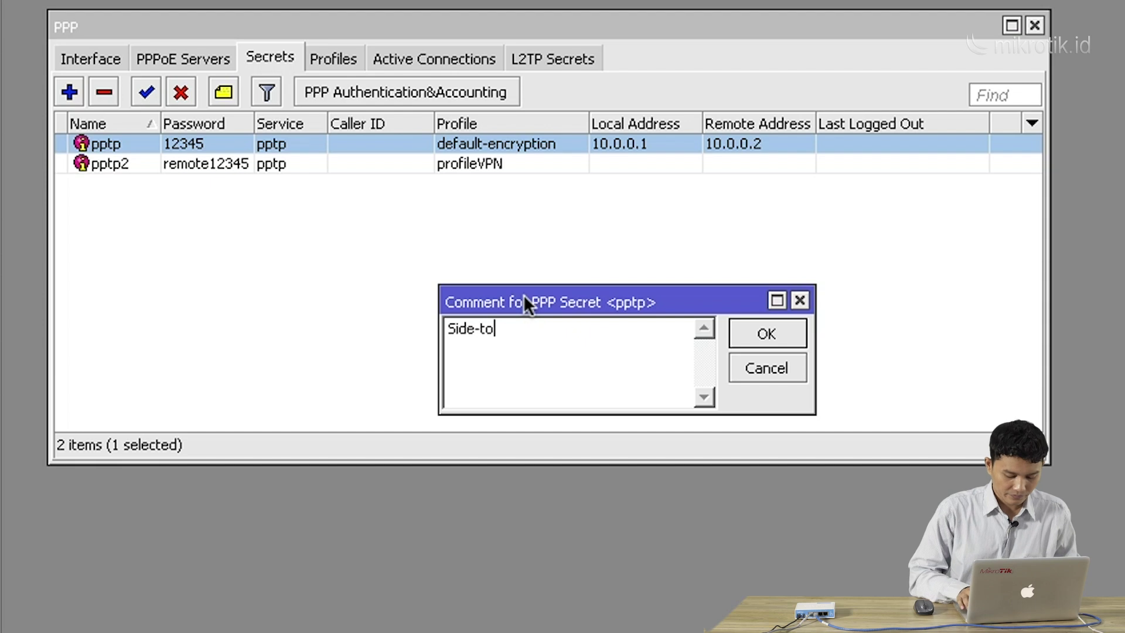
type("-side")
left_click(762, 333)
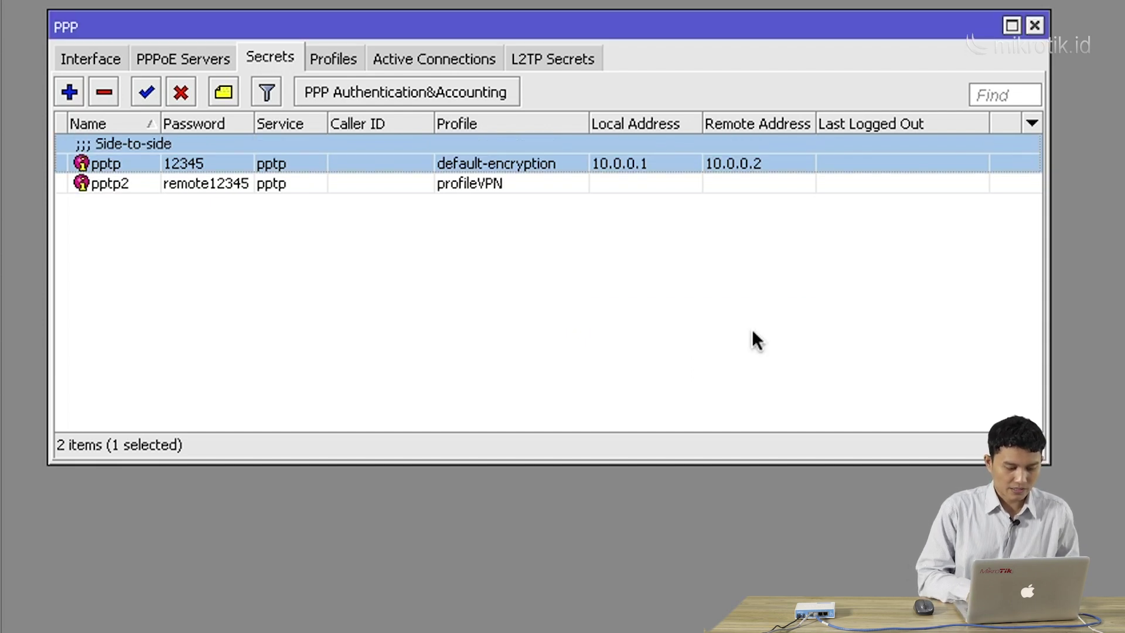
Comment the pptp2 secret as 'remote-client'
left_click(227, 180)
left_click(226, 97)
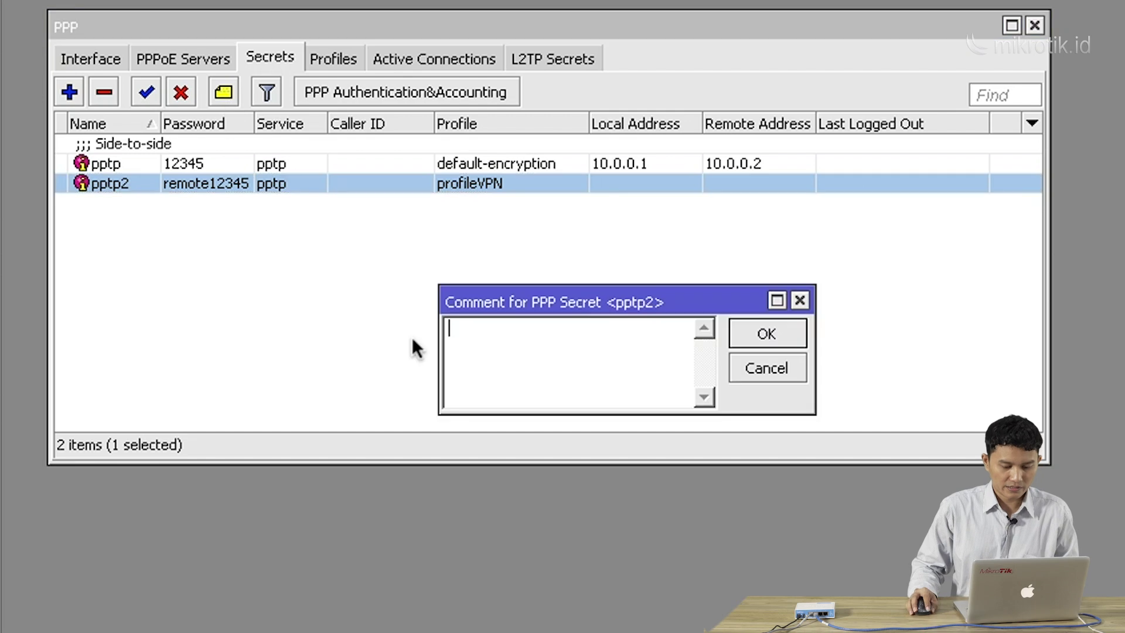
type("remo")
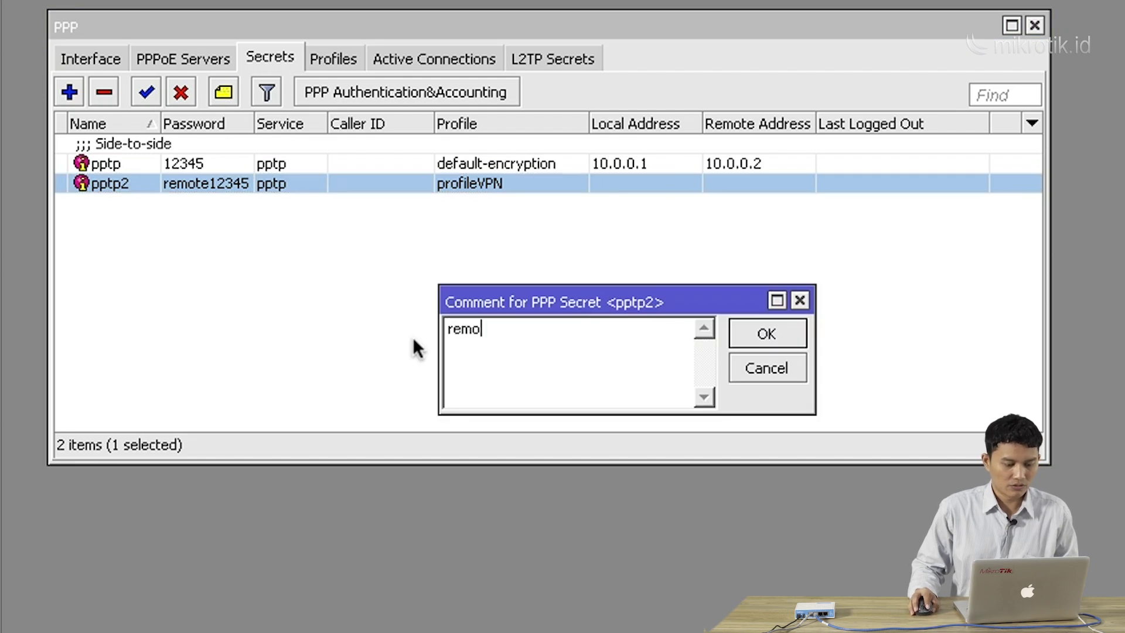
type("te-client")
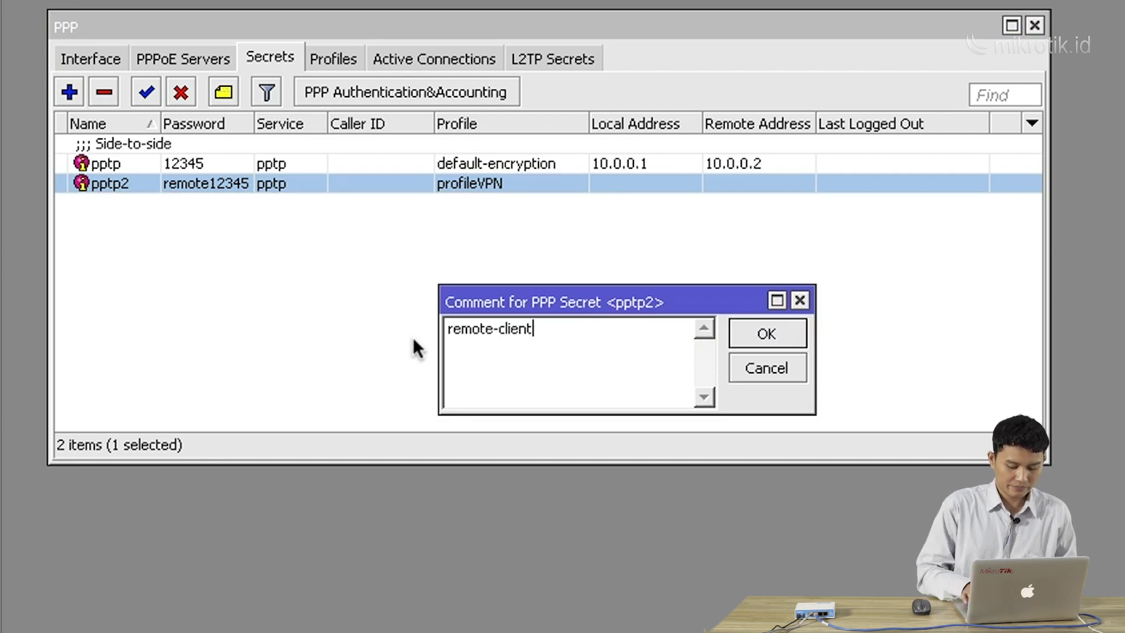
left_click(749, 329)
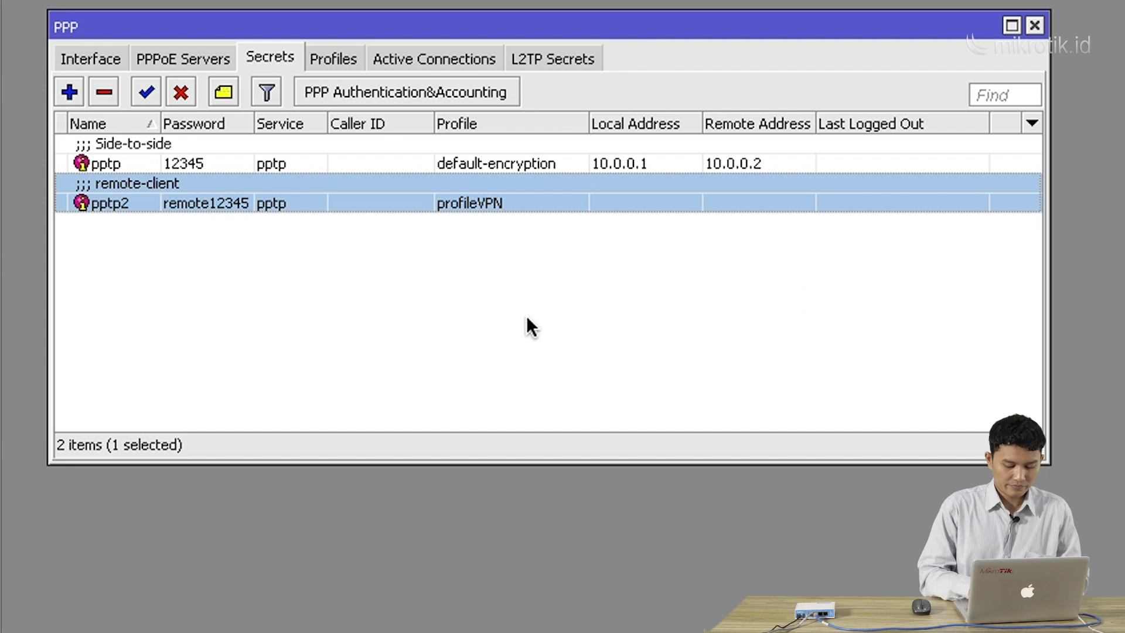
left_click_drag(391, 25, 391, 32)
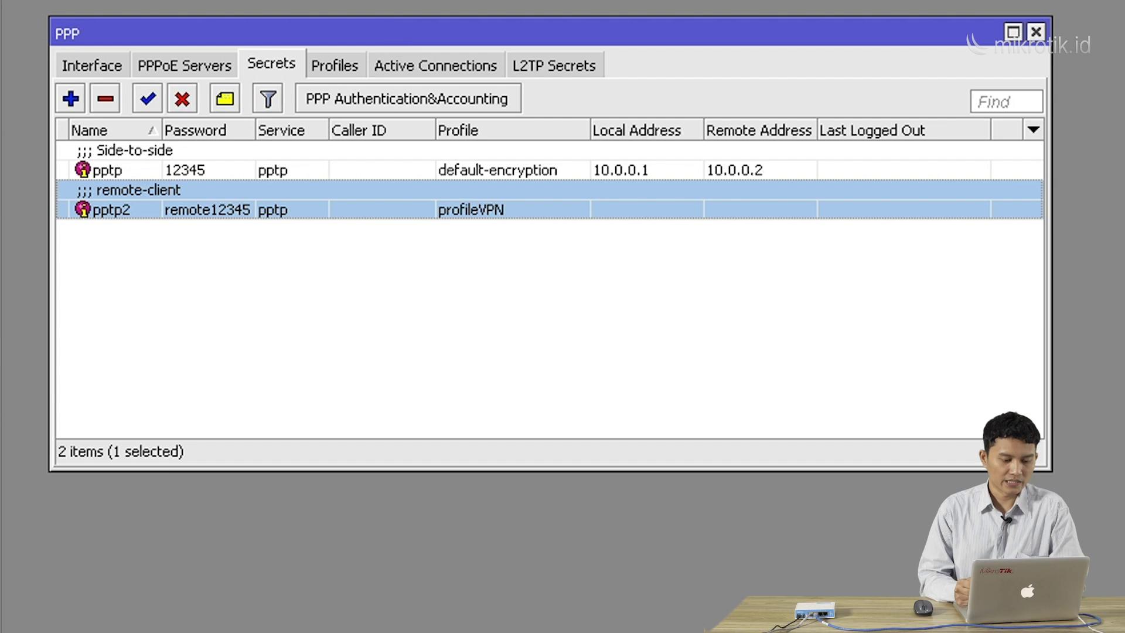
Recheck profileVPN in the Profiles list, then return to the Secrets list
left_click(337, 75)
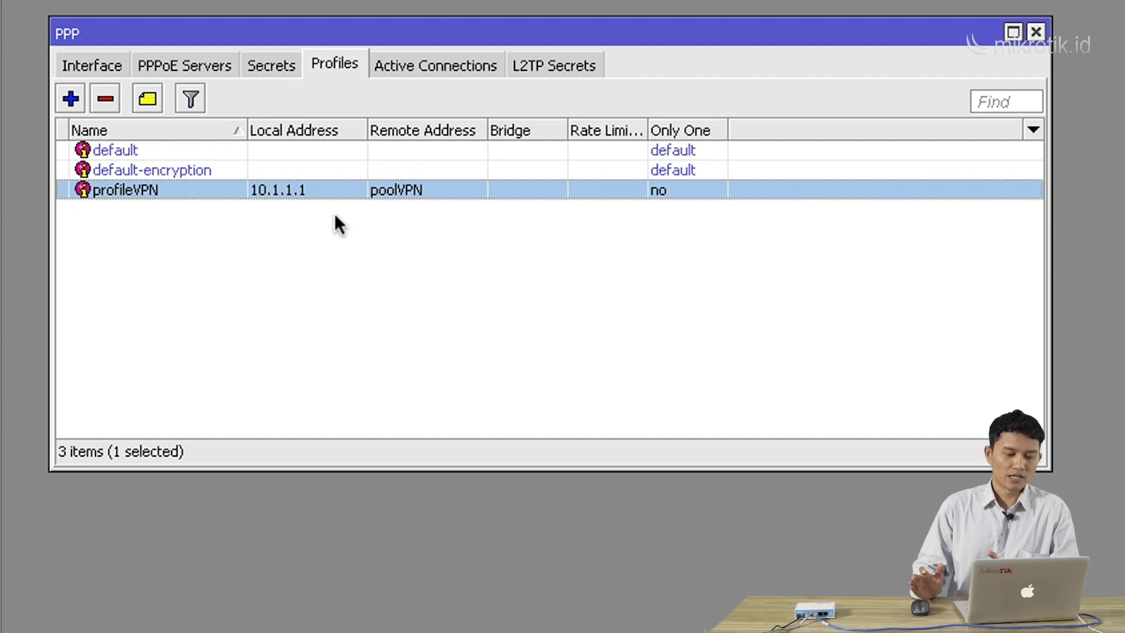
left_click(280, 66)
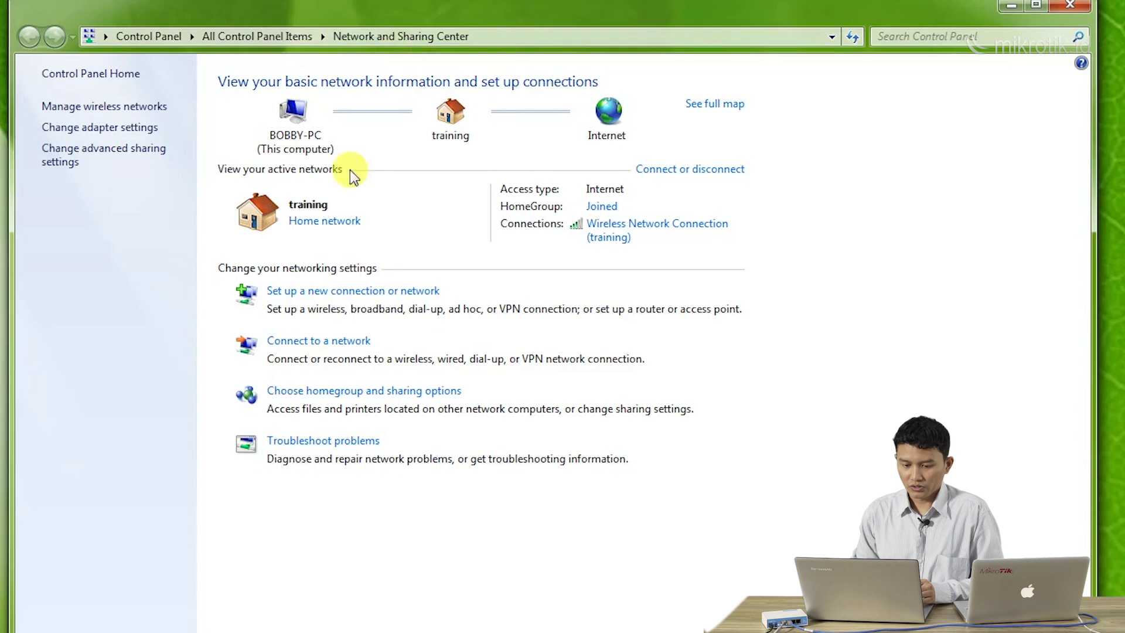
Start the Set Up a Connection or Network wizard from Network and Sharing Center
left_click(377, 289)
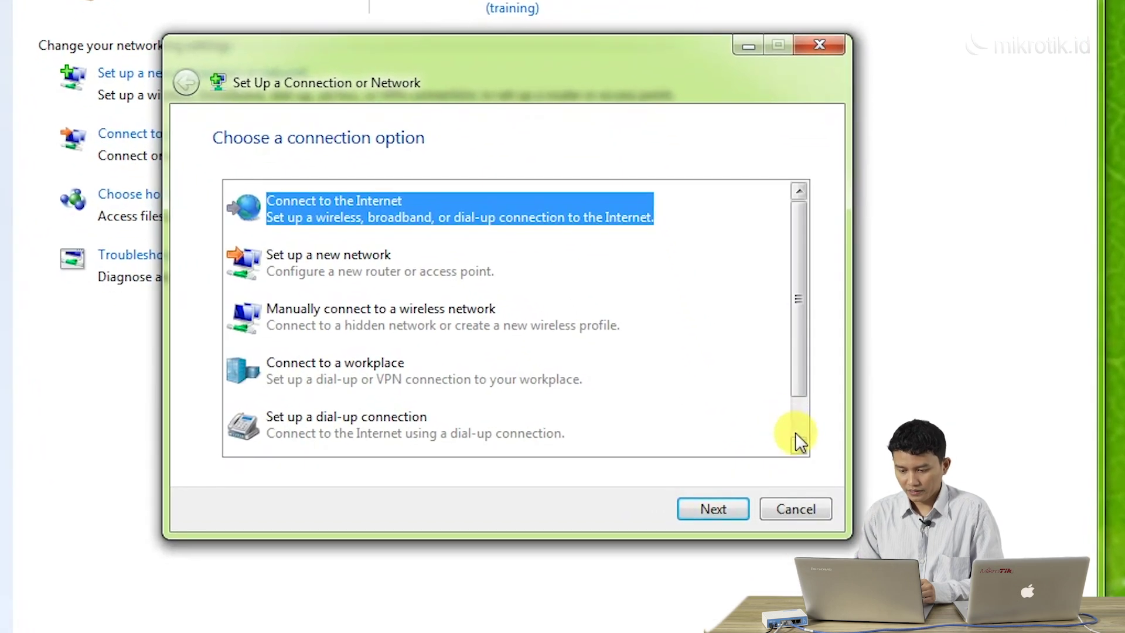
left_click(797, 440)
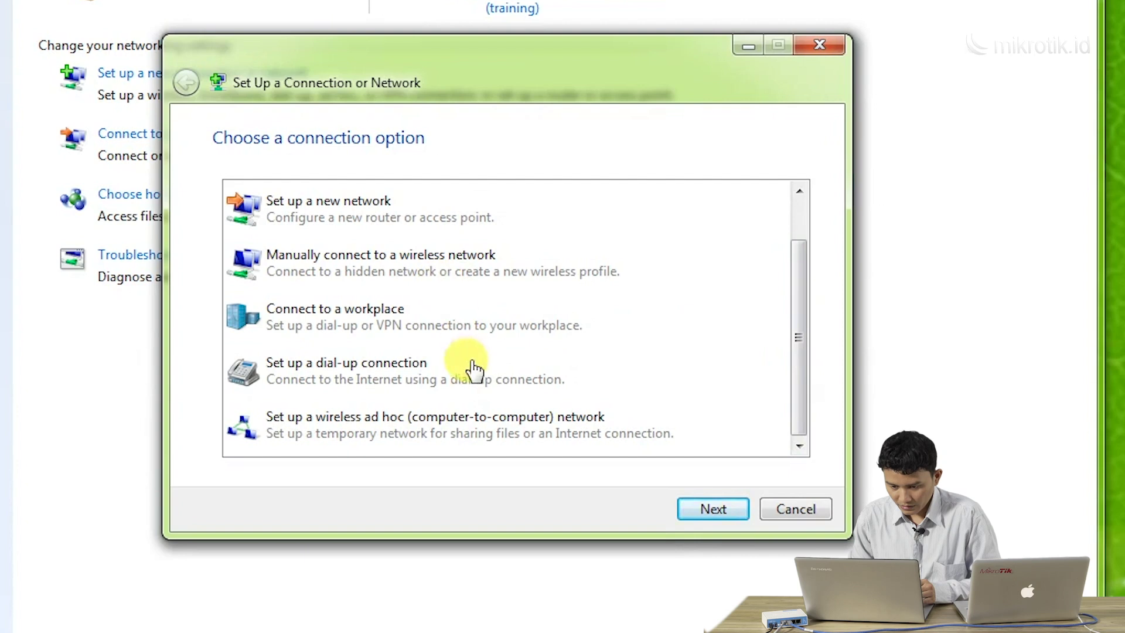
left_click(807, 190)
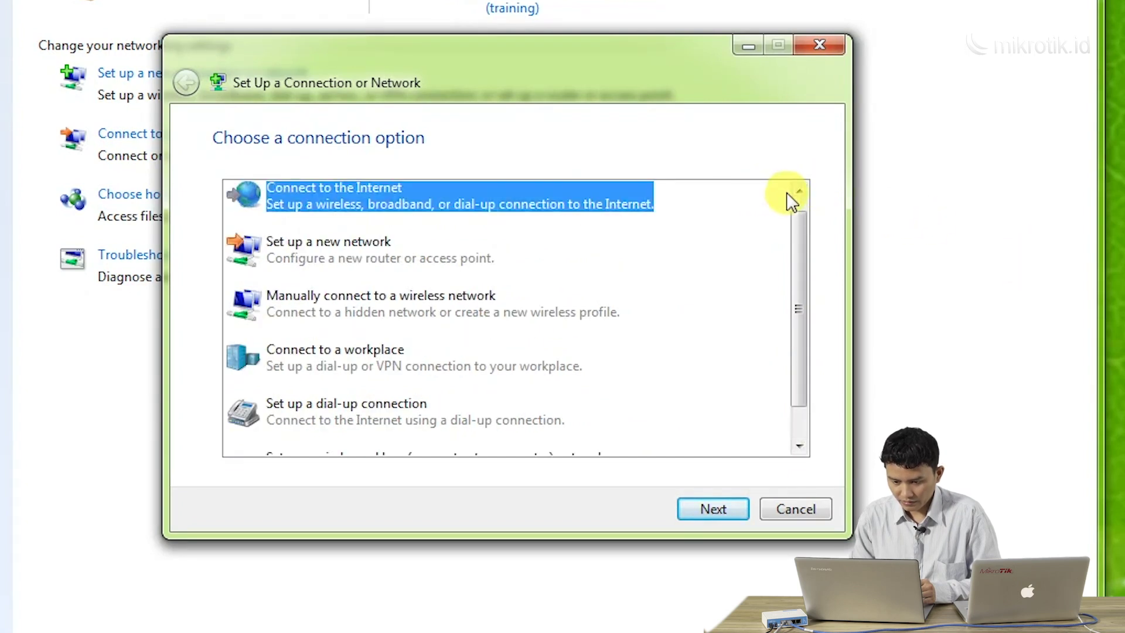
left_click(789, 194)
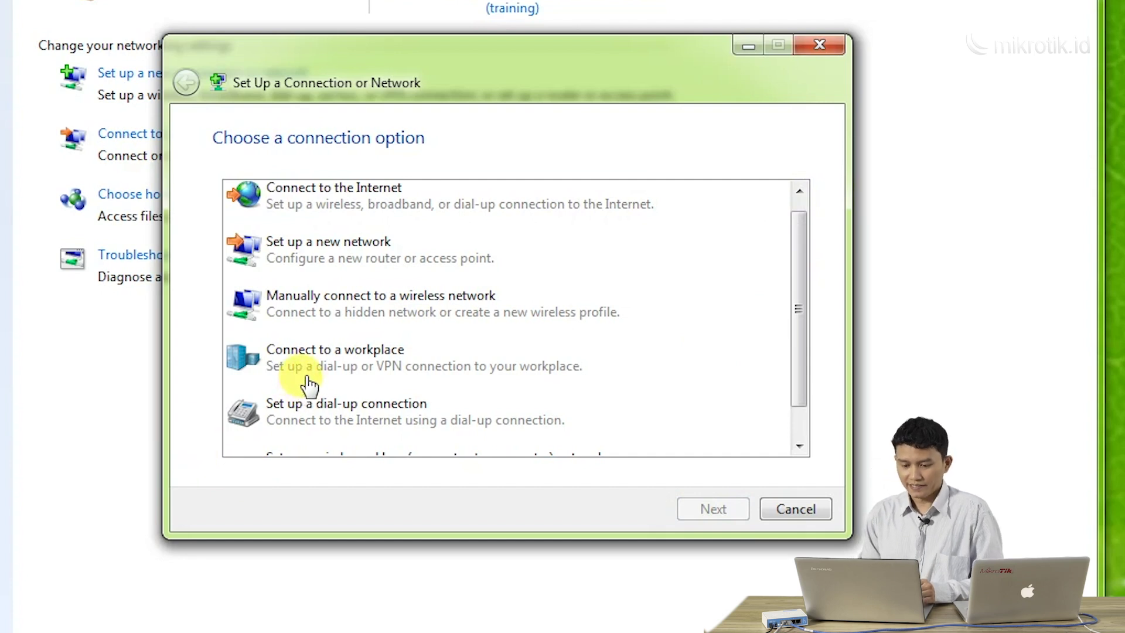
Pick Connect to a workplace and choose to create a new connection
left_click(311, 373)
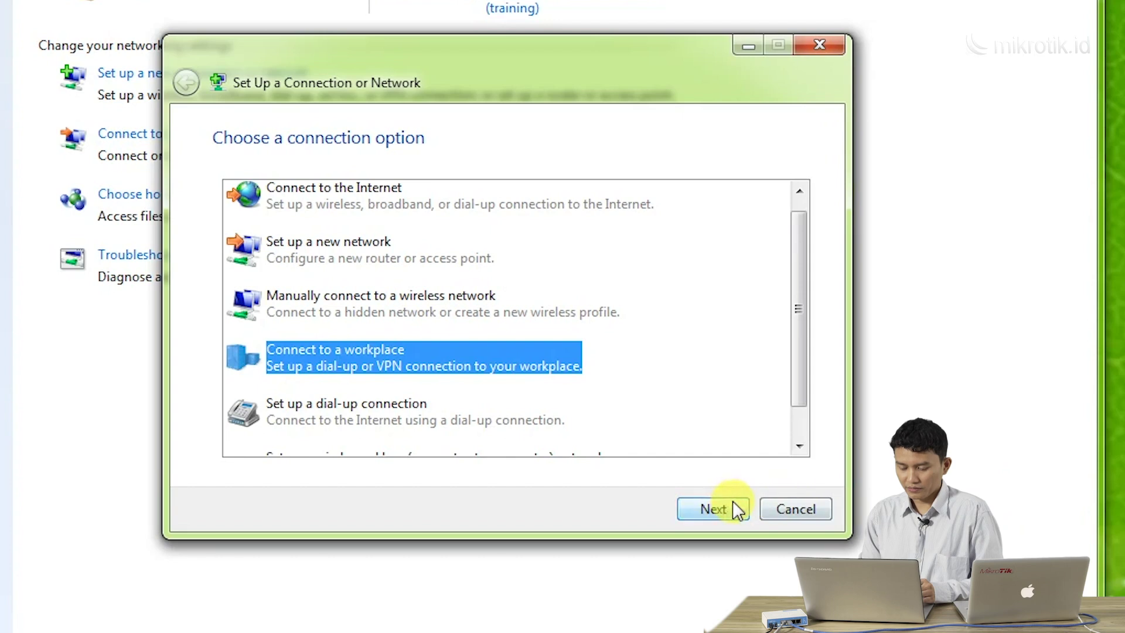
left_click(734, 506)
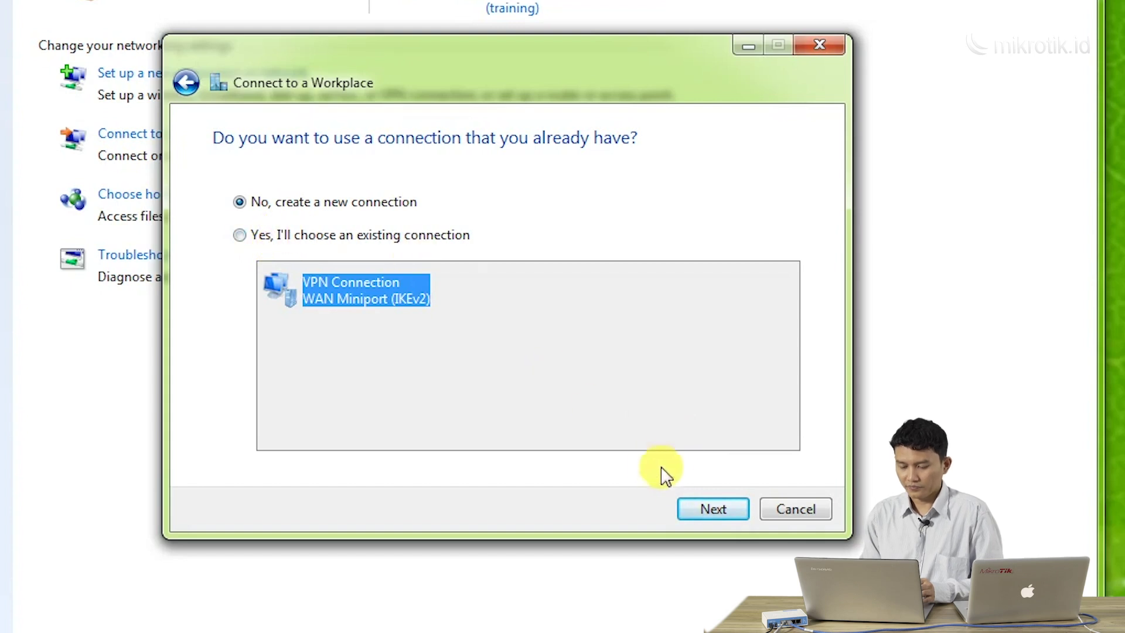
left_click(691, 502)
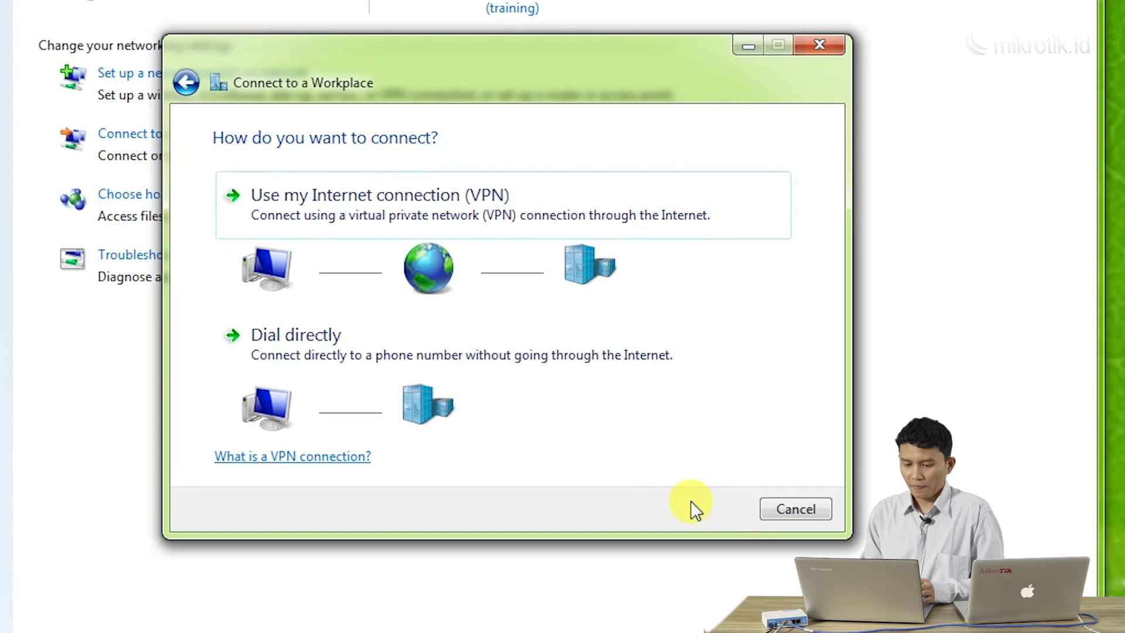
Use an Internet VPN to 192.168.128.105 with the destination name VPN-OfficeA
left_click(475, 223)
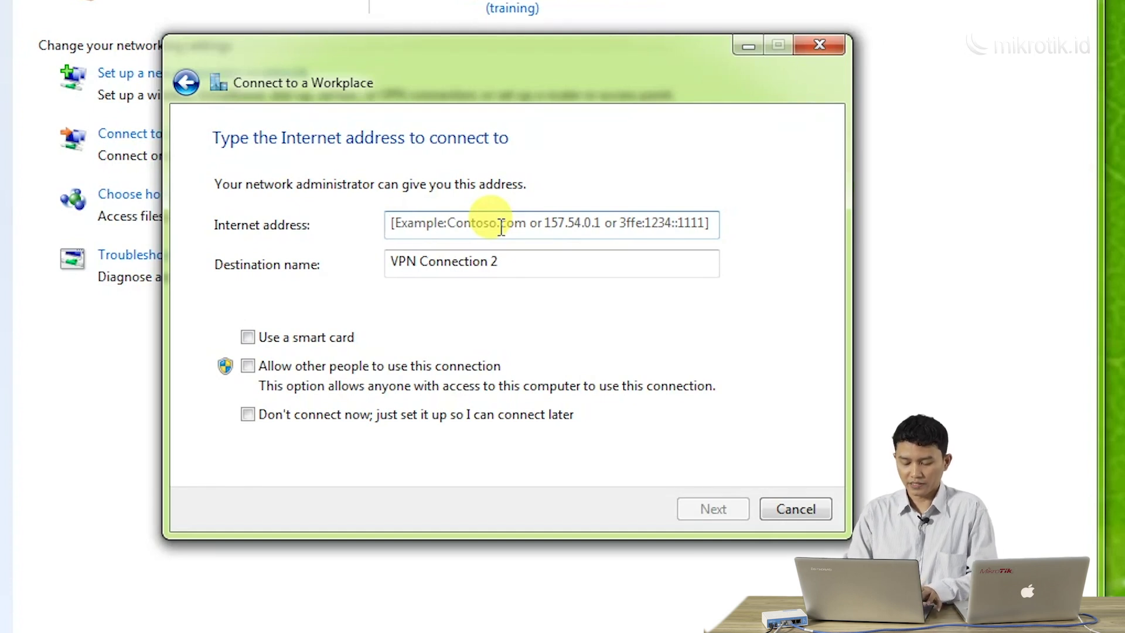
type("192.168.128.105")
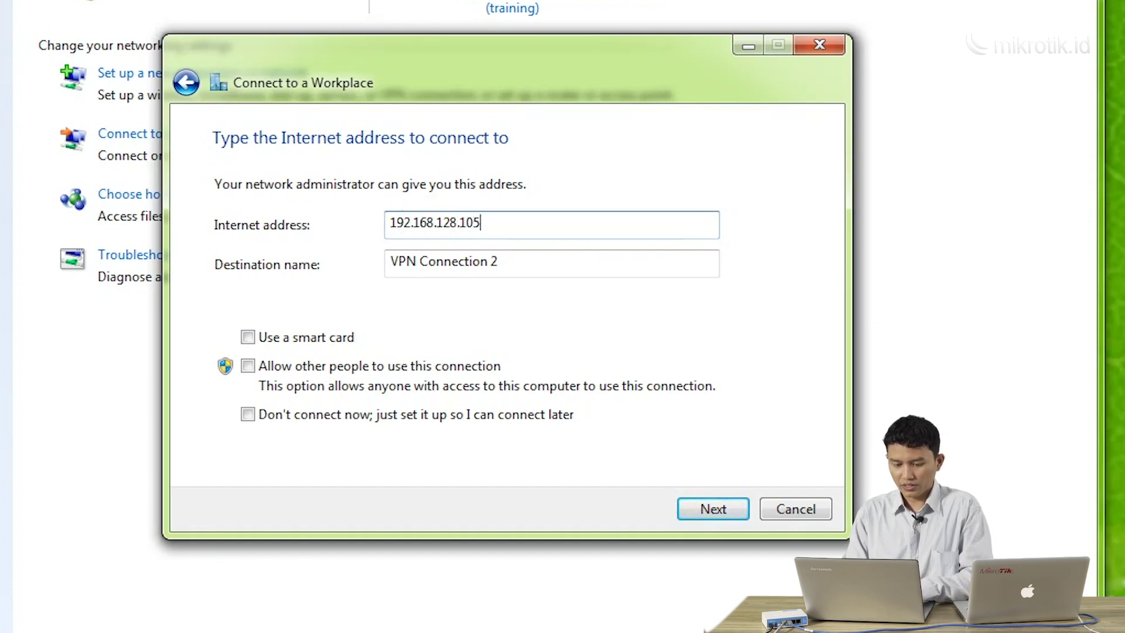
left_click(521, 259)
key("BackSpace")
key("BackSpace")
key("BackSpace")
key("BackSpace")
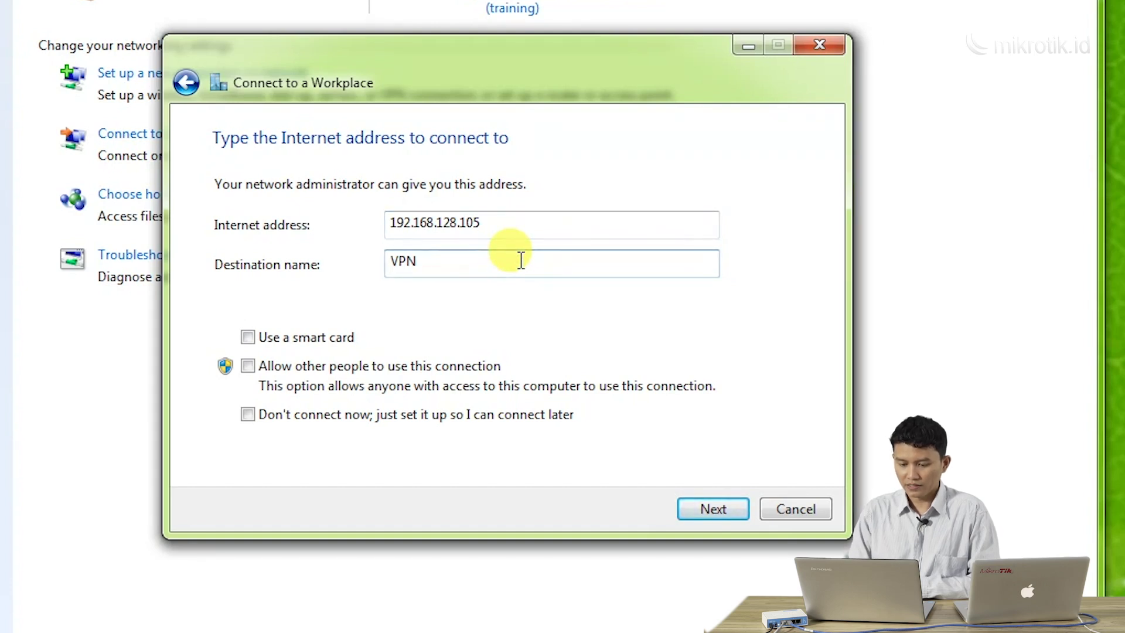
type("-")
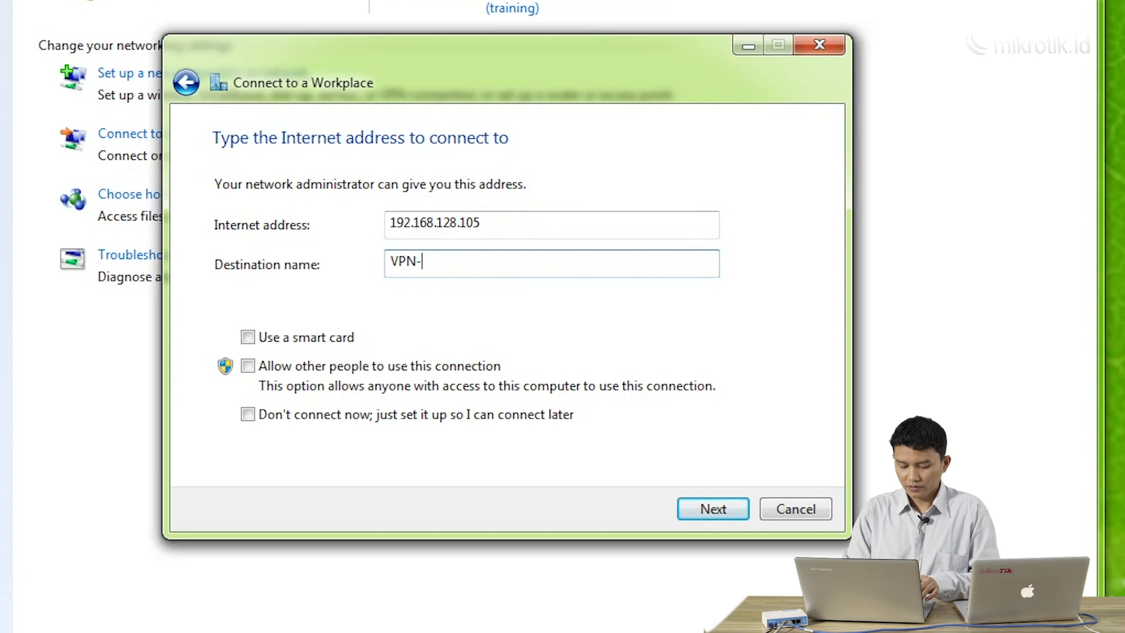
type("Offi")
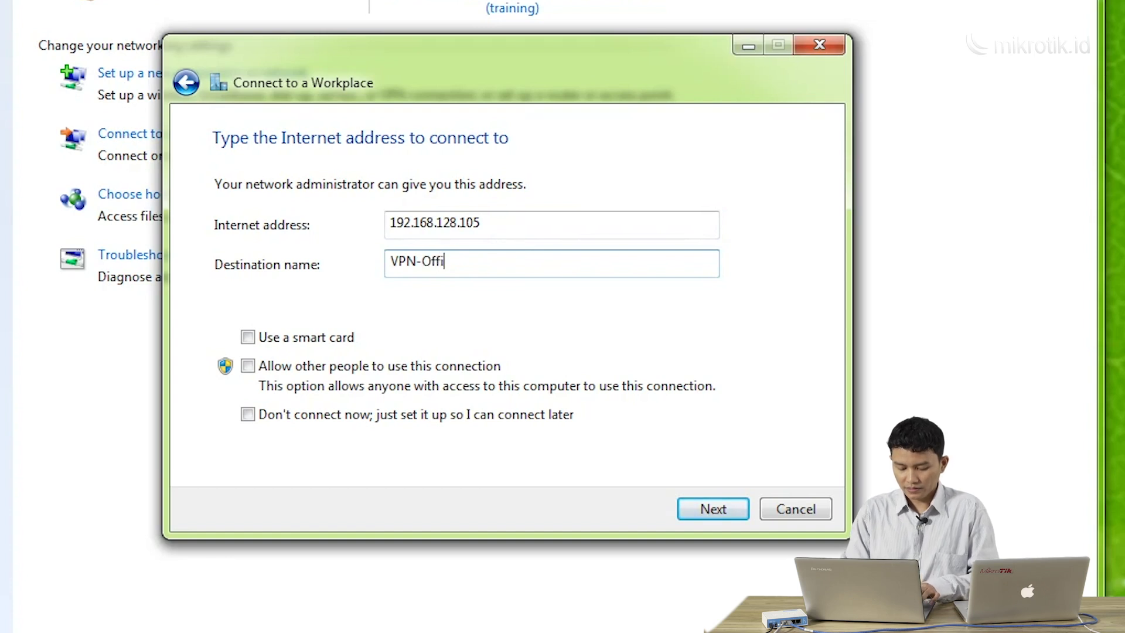
type("ceA")
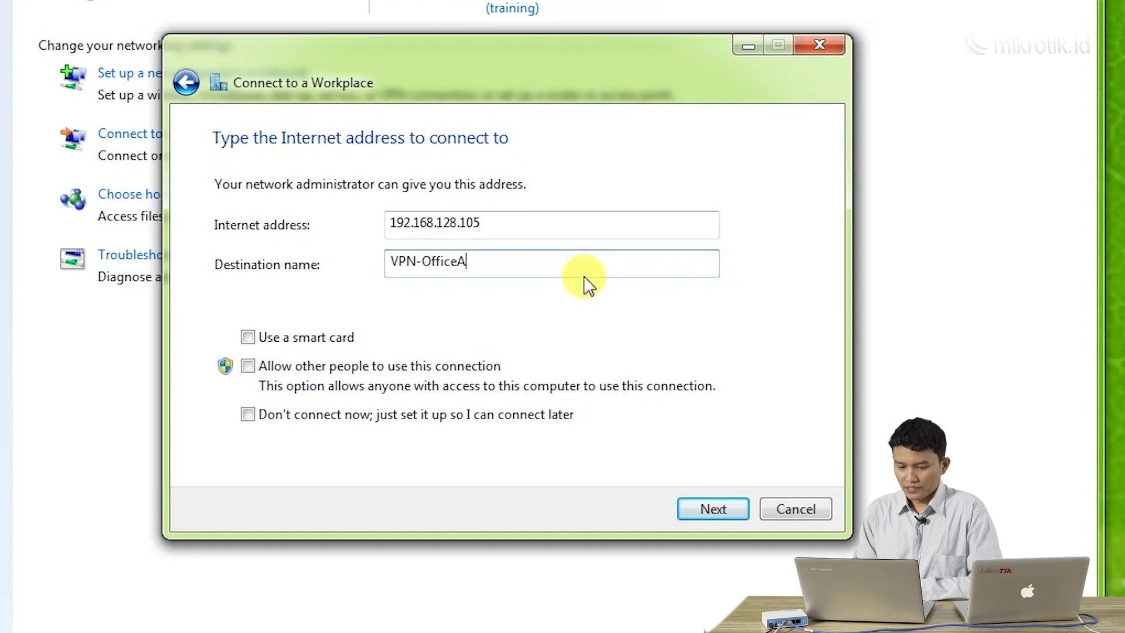
left_click(712, 508)
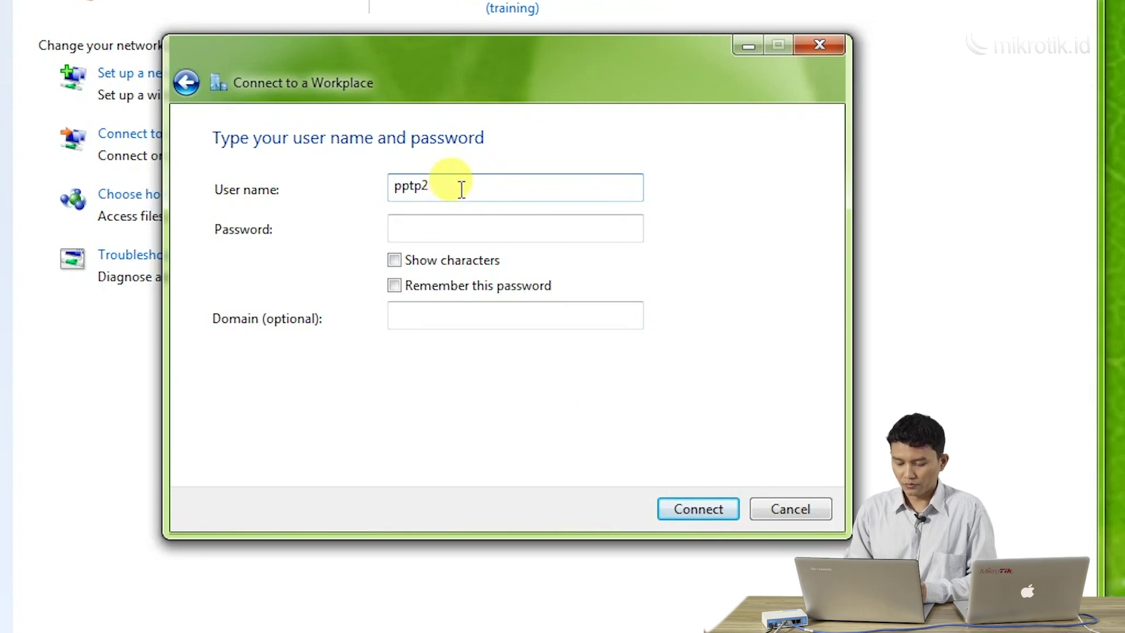
Connect VPN-OfficeA as user pptp2 with the VPN password, then close the wizard
type("2")
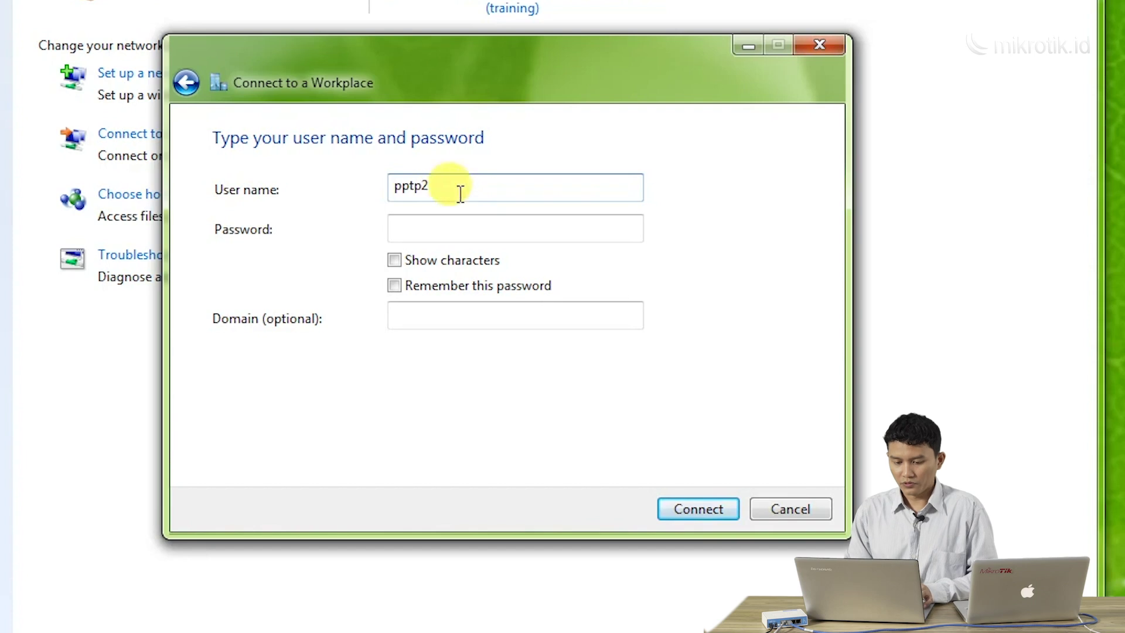
left_click(458, 228)
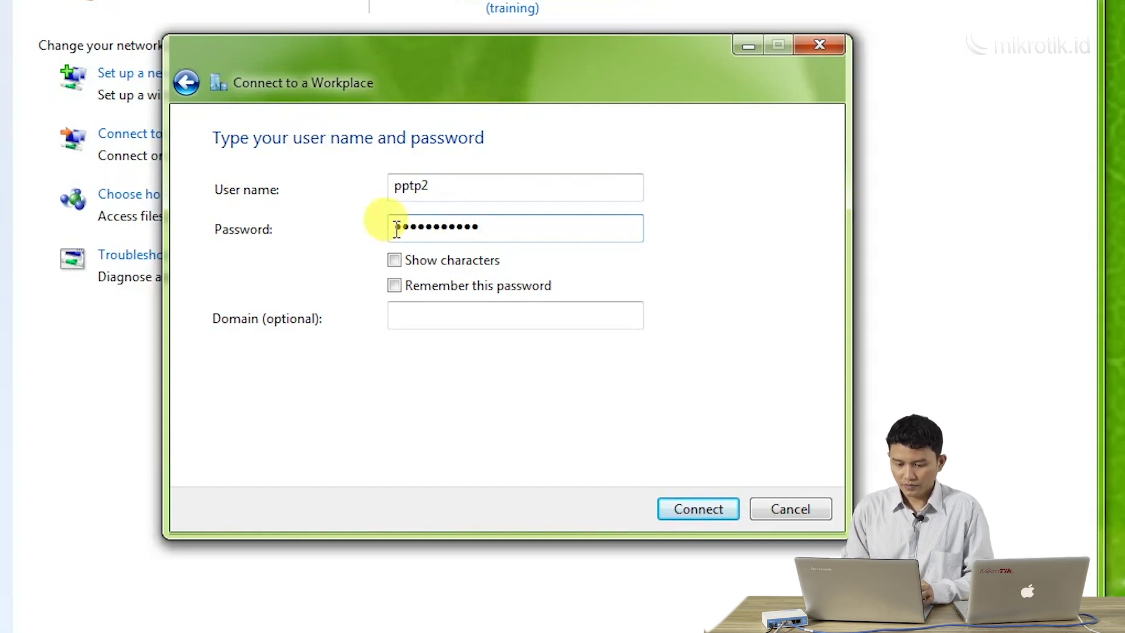
left_click(685, 506)
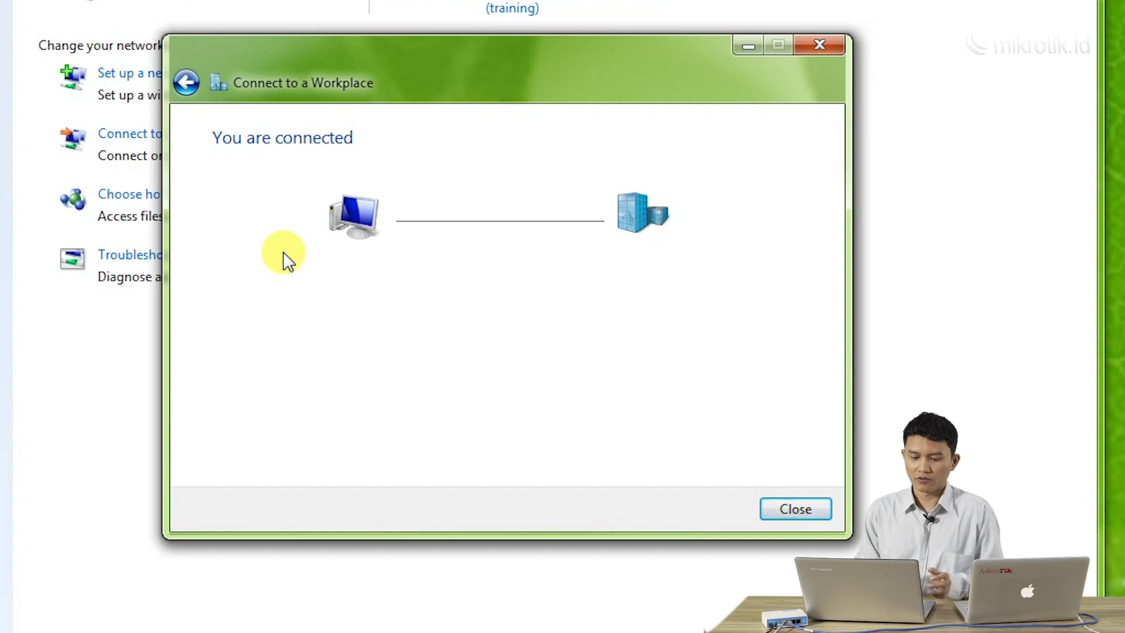
left_click(832, 50)
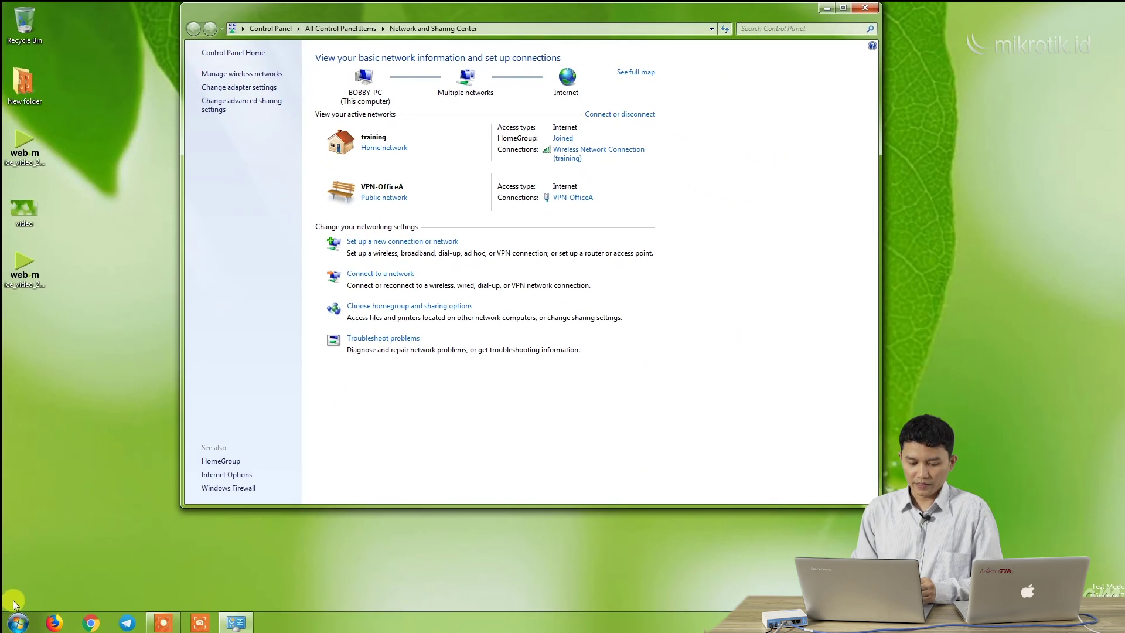
Open the Start menu with VPN-OfficeA listed among the active networks
left_click(17, 622)
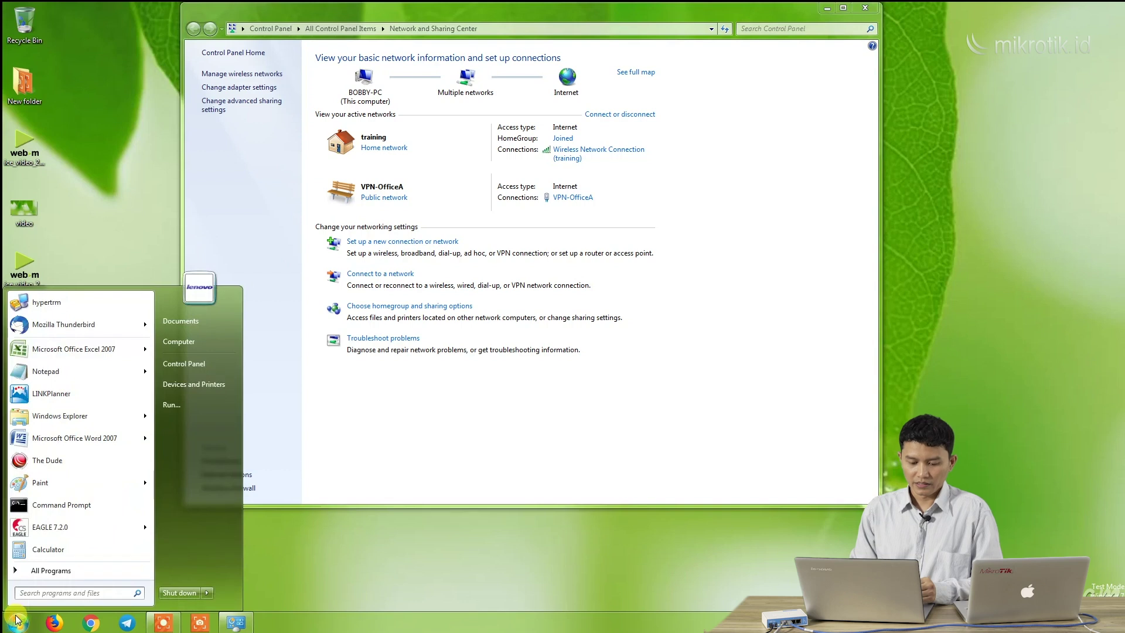
In Command Prompt, ping 172.16.1.1 (4/4 replies), then run tracert 172.16.1.1
left_click(51, 506)
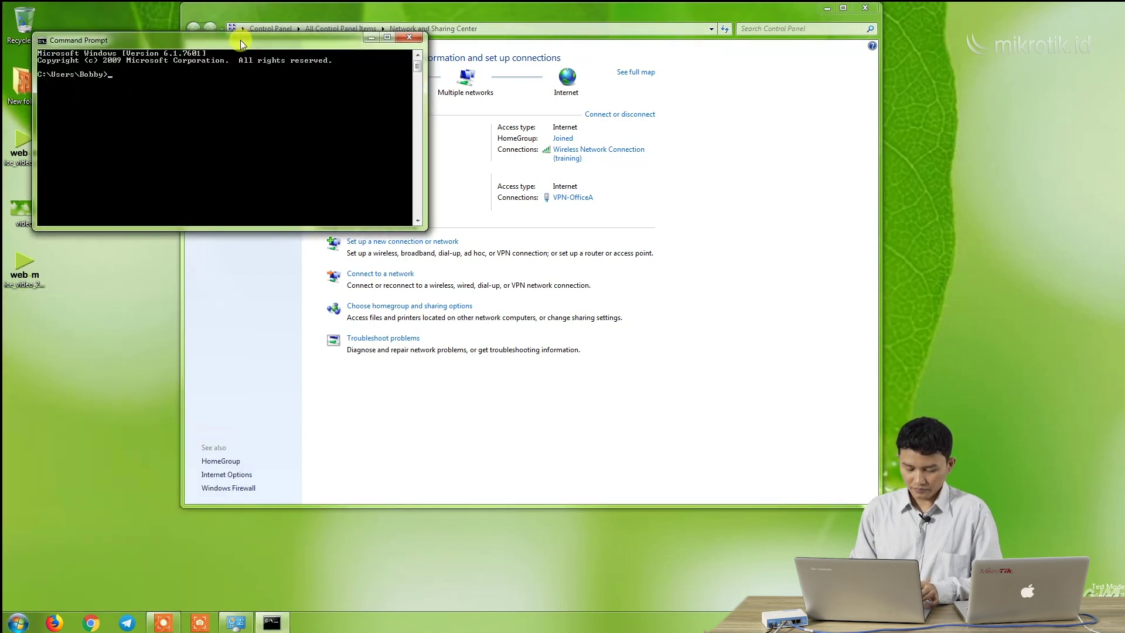
left_click_drag(240, 40, 551, 269)
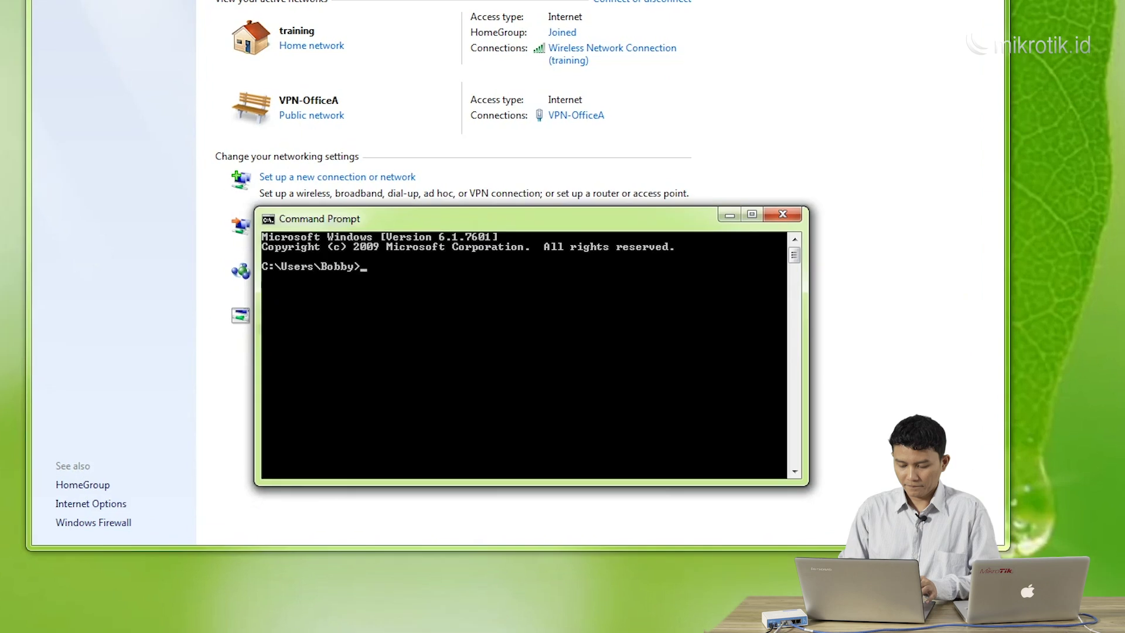
type("ping ")
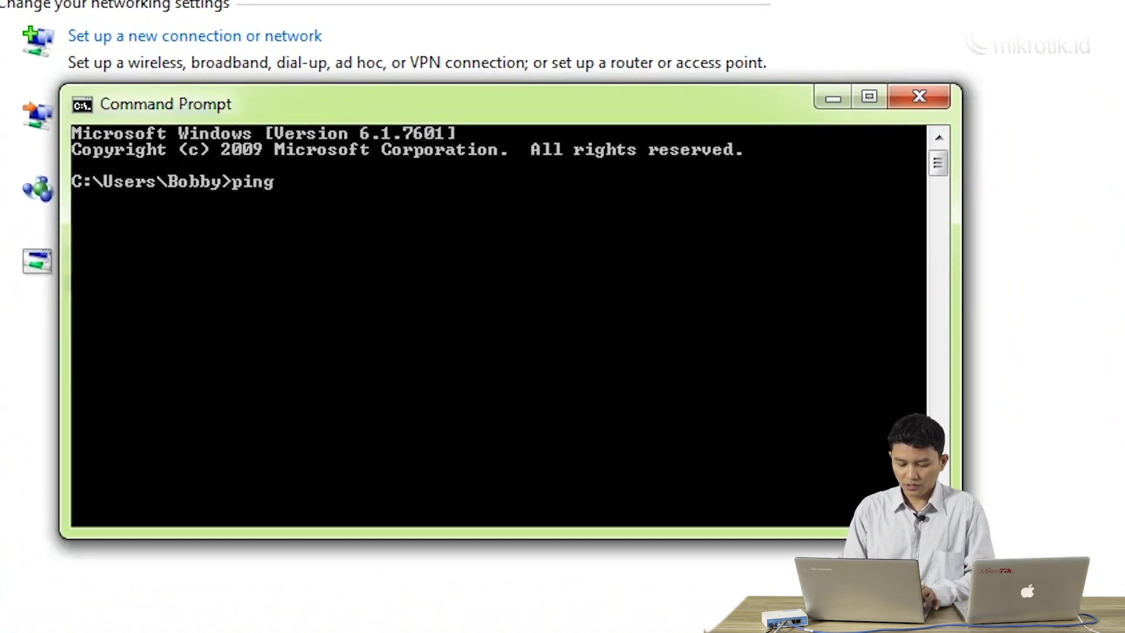
type("172.16.1.")
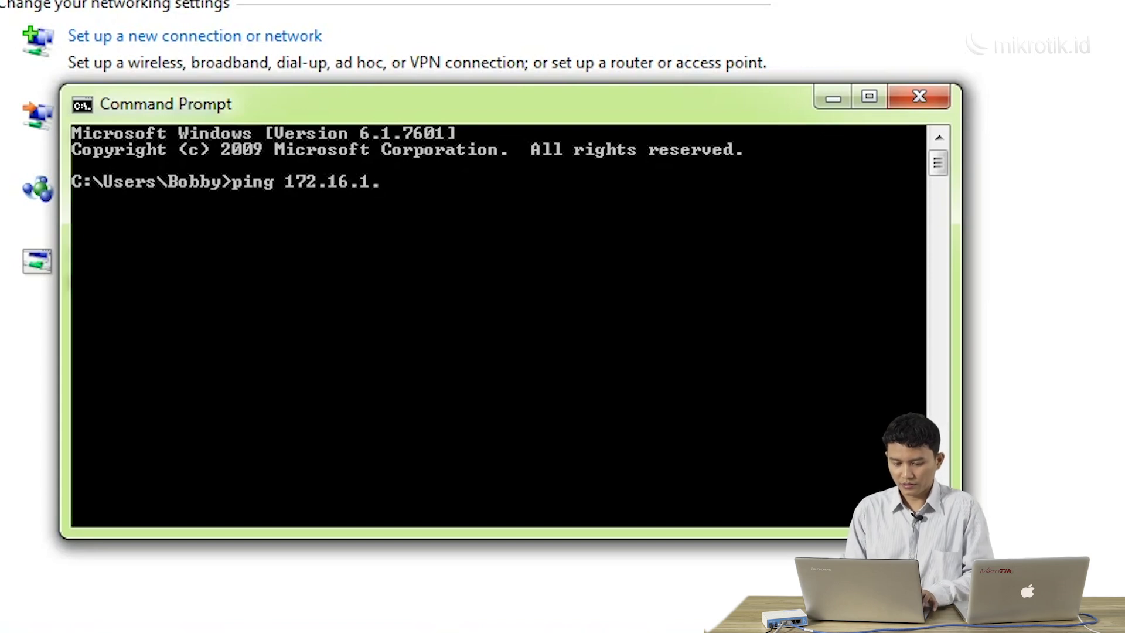
type("1")
key("Return")
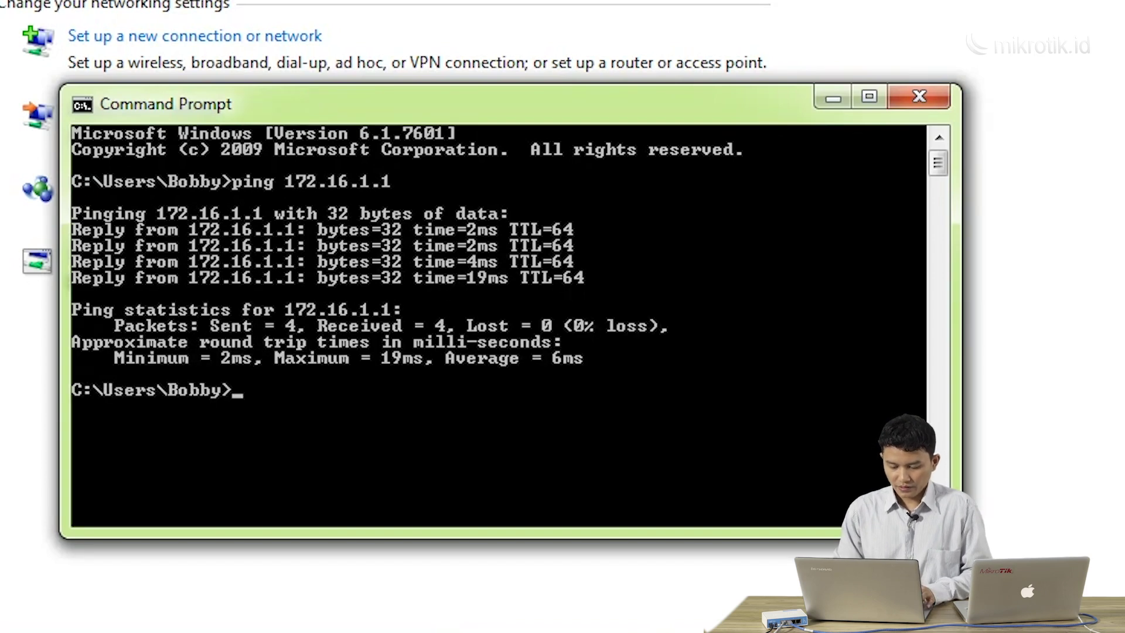
type("tracert")
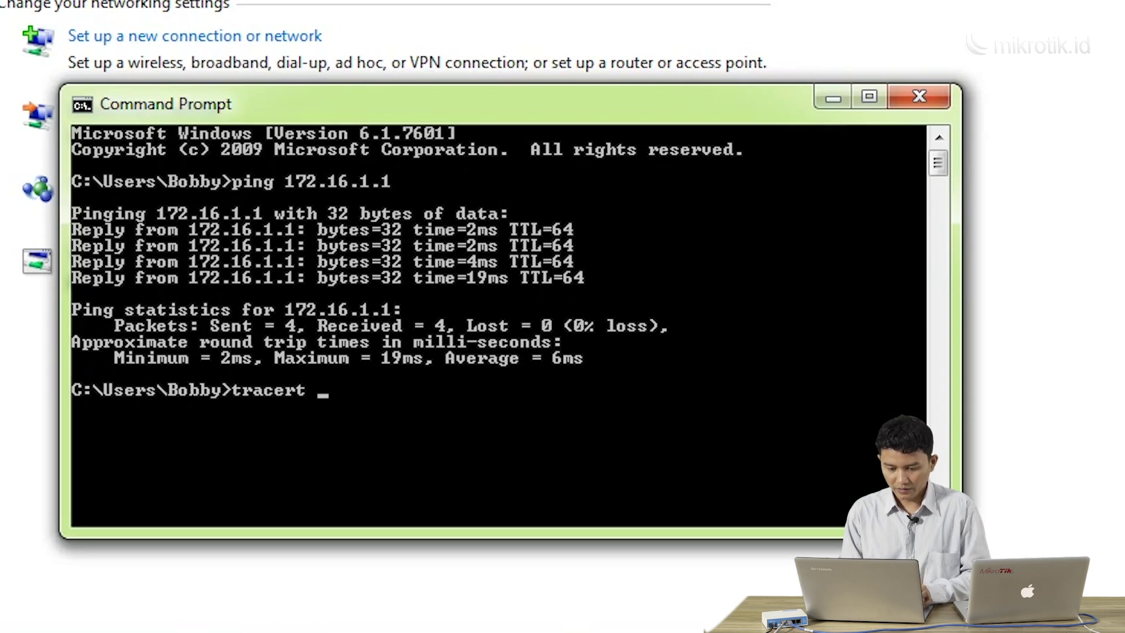
type(" 172.1")
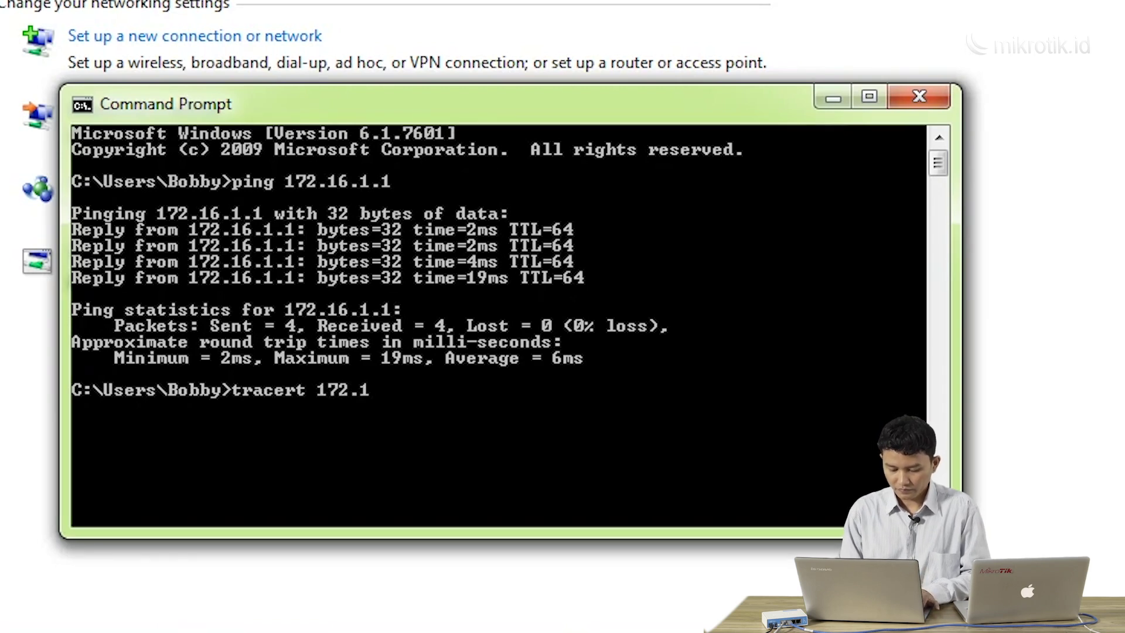
type("6.1.1")
key("Return")
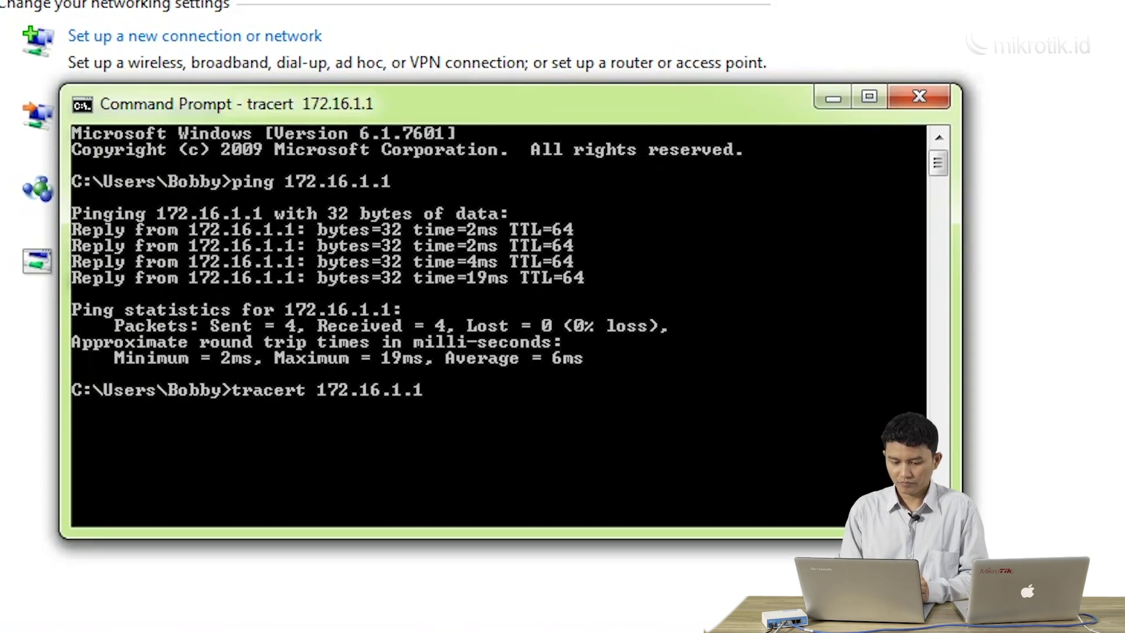